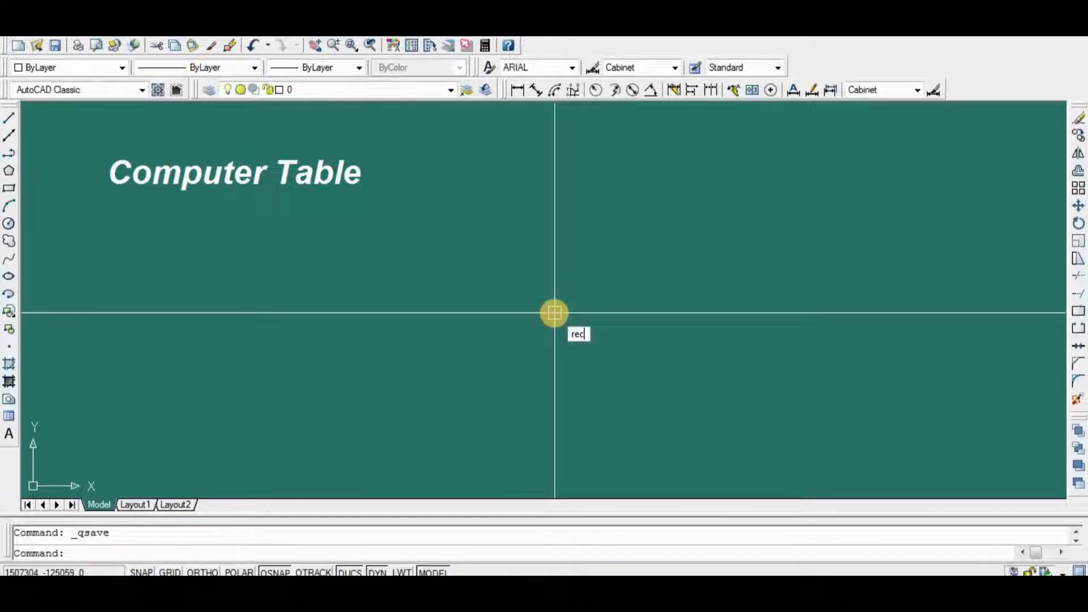
# Draw a 550 by 750 rectangle with its first corner beside the Computer Table title.
pyautogui.press('Return')
pyautogui.click(515, 240)
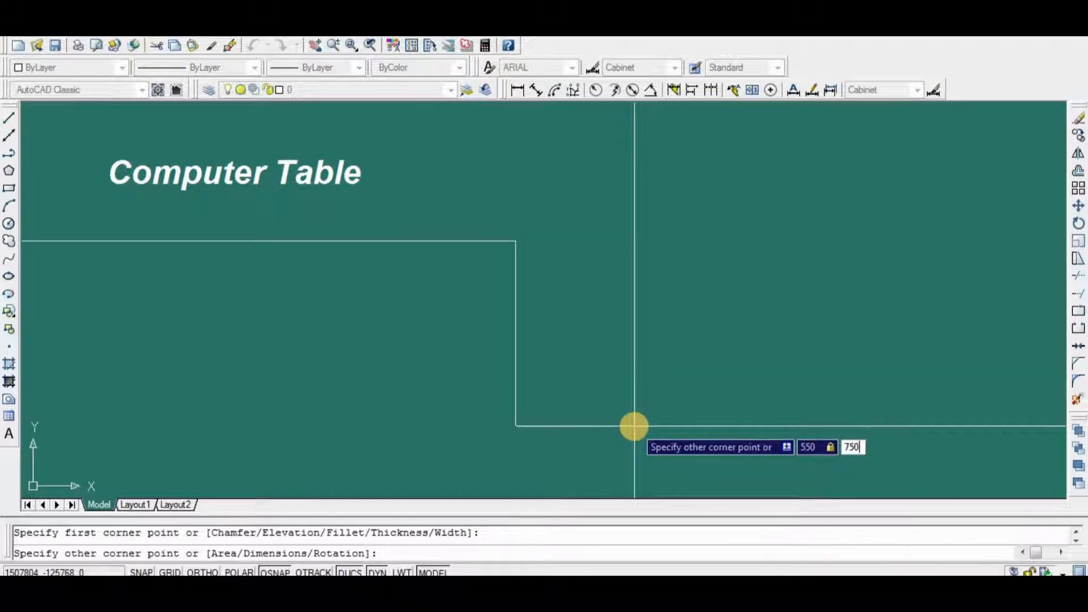
pyautogui.press('Return')
# Move the rectangle straight down so it sits lower than the Computer Table title.
pyautogui.write('m')
pyautogui.press('Return')
pyautogui.click(666, 291)
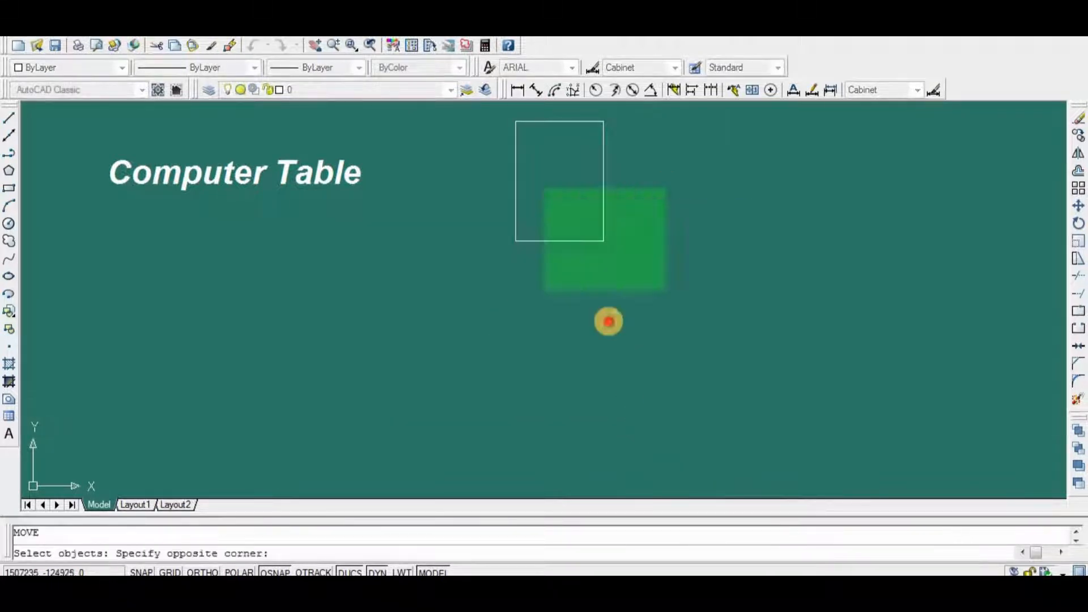
pyautogui.click(543, 189)
pyautogui.press('Return')
pyautogui.click(697, 272)
pyautogui.click(694, 420)
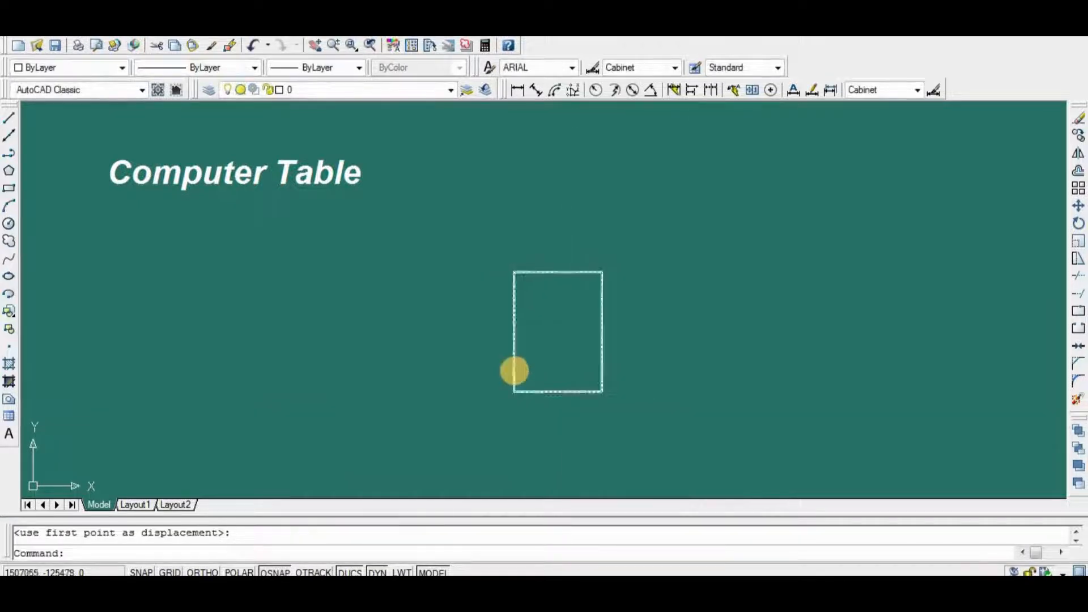
# Offset the rectangle 50 inward.
pyautogui.scroll(5, 634, 446)
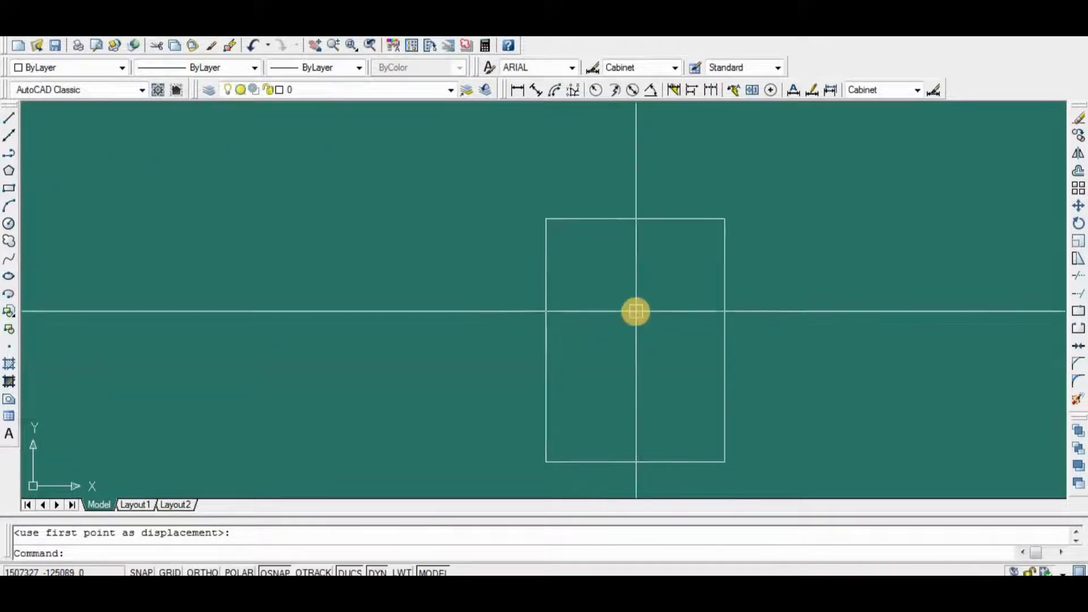
pyautogui.write('o')
pyautogui.press('Return')
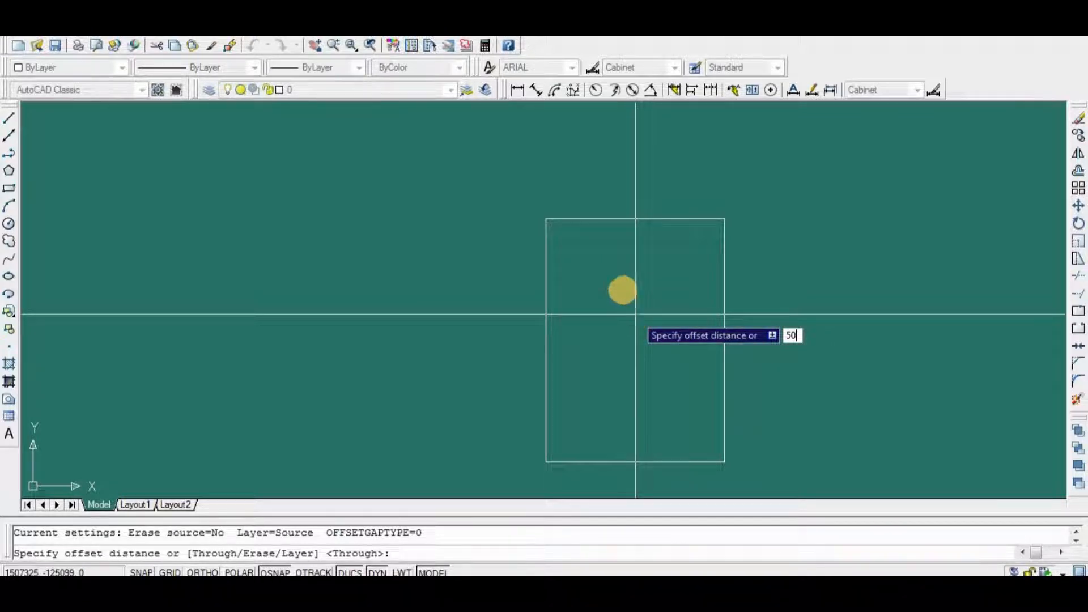
pyautogui.press('Return')
pyautogui.click(547, 337)
pyautogui.click(622, 348)
pyautogui.press('Return')
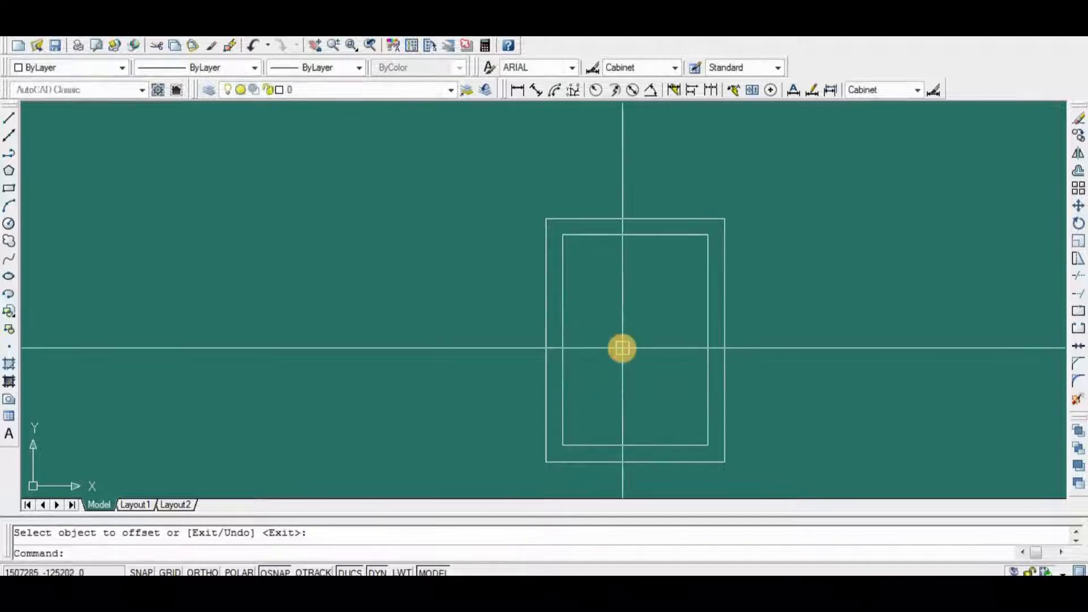
# Stretch the inner rectangle's bottom edge down onto the outer rectangle's bottom edge, with Ortho on.
pyautogui.scroll(2, 565, 428)
pyautogui.moveTo(605, 463); pyautogui.dragTo(593, 407, button='middle')
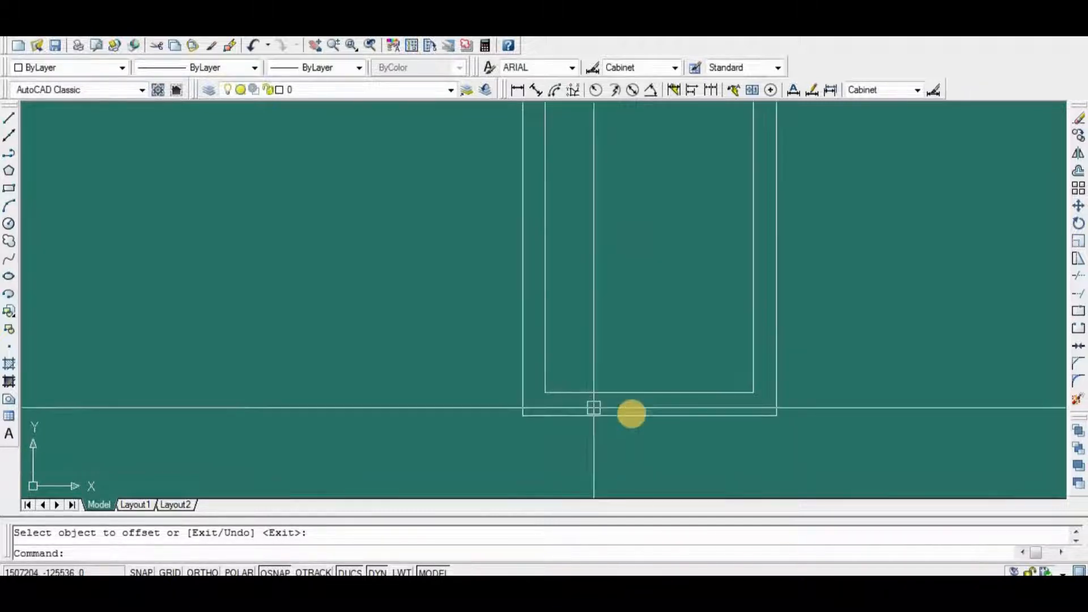
pyautogui.write('s')
pyautogui.press('Return')
pyautogui.scroll(2, 729, 397)
pyautogui.click(795, 378)
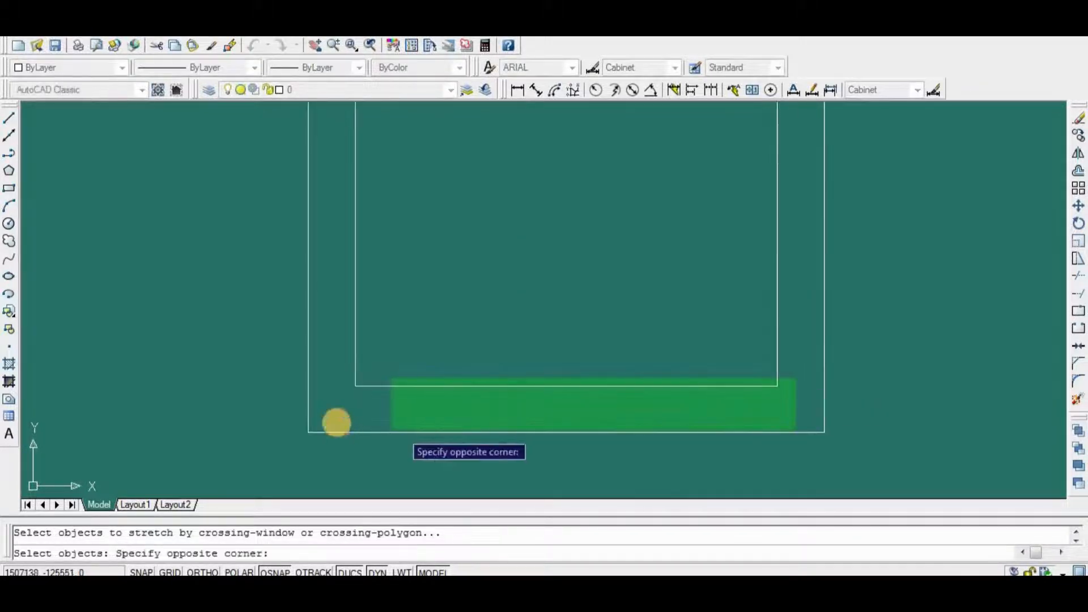
pyautogui.click(336, 423)
pyautogui.press('Return')
pyautogui.click(355, 386)
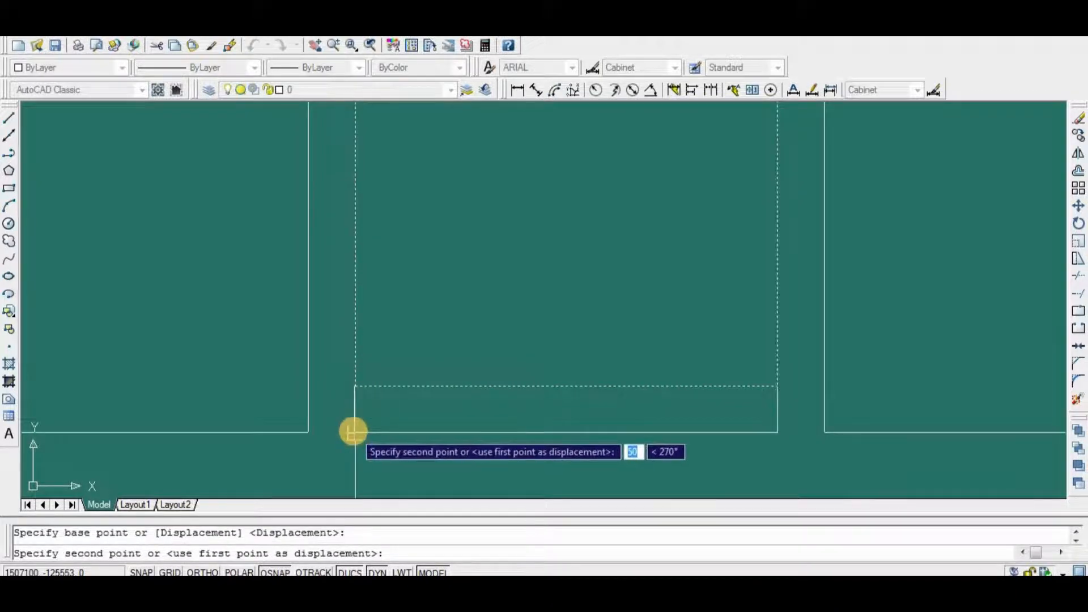
pyautogui.press('F8')
pyautogui.click(353, 431)
# Draw a three-point arc bulging left from the inner rectangle's lower-left corner to near its upper-left corner.
pyautogui.scroll(-5, 449, 430)
pyautogui.scroll(3, 468, 409)
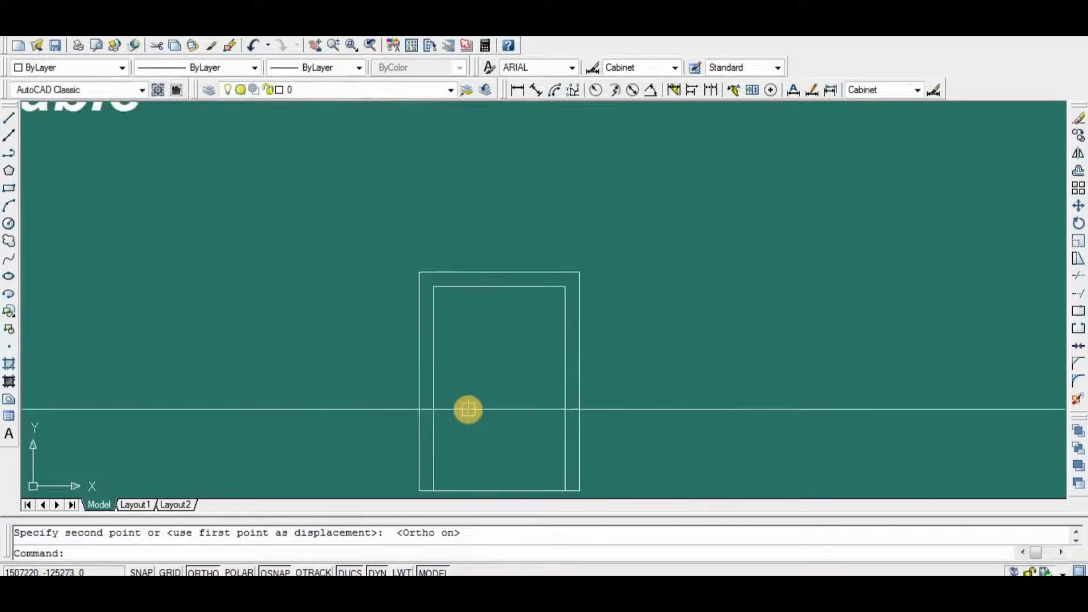
pyautogui.write('a')
pyautogui.press('Return')
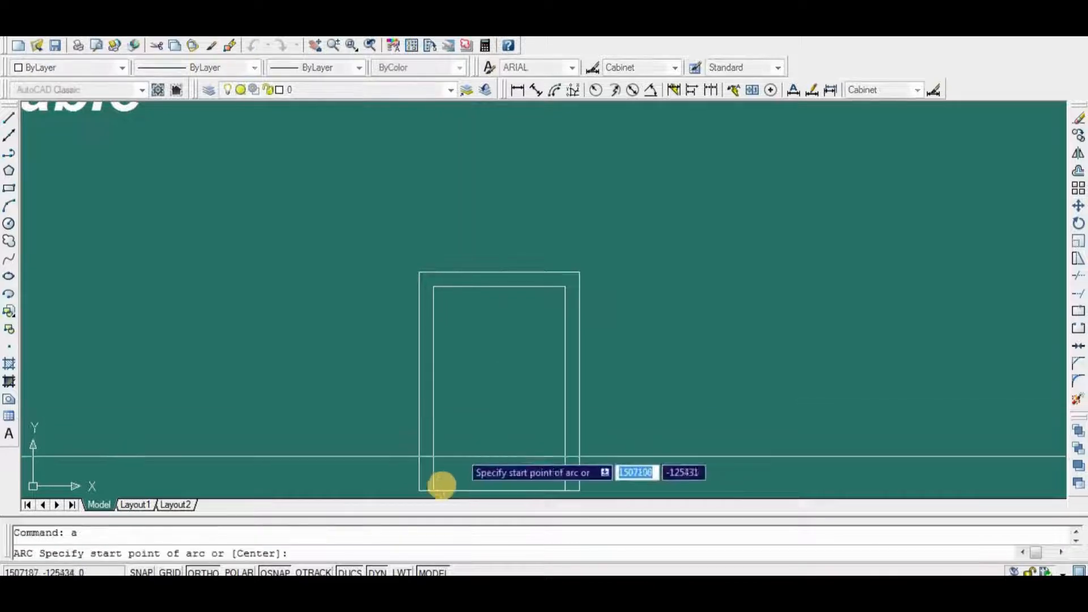
pyautogui.click(433, 488)
pyautogui.scroll(5, 442, 298)
pyautogui.click(442, 187)
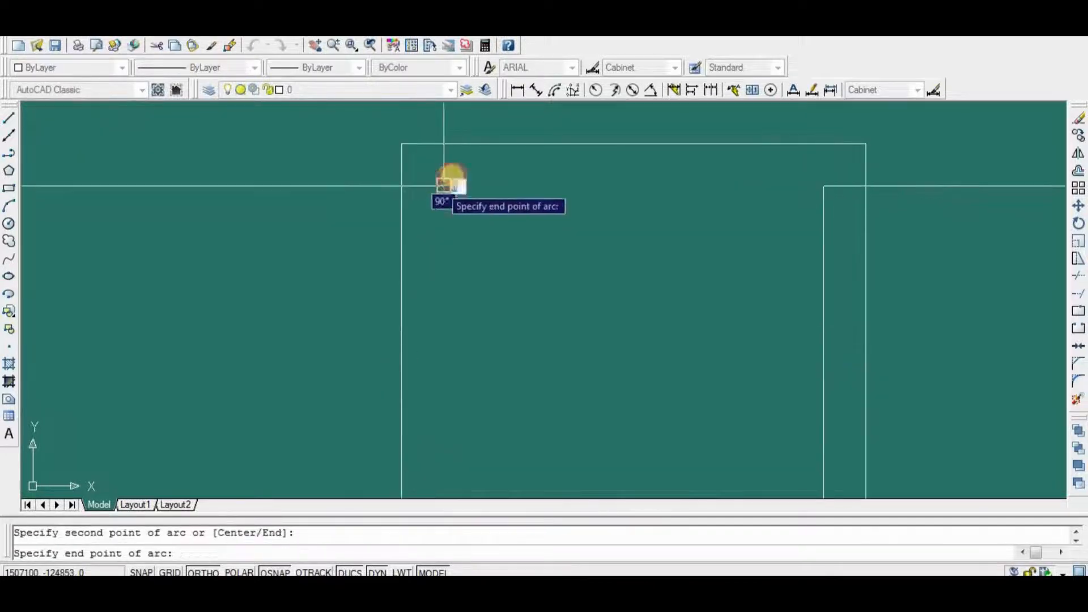
pyautogui.click(473, 173)
pyautogui.scroll(-6, 482, 193)
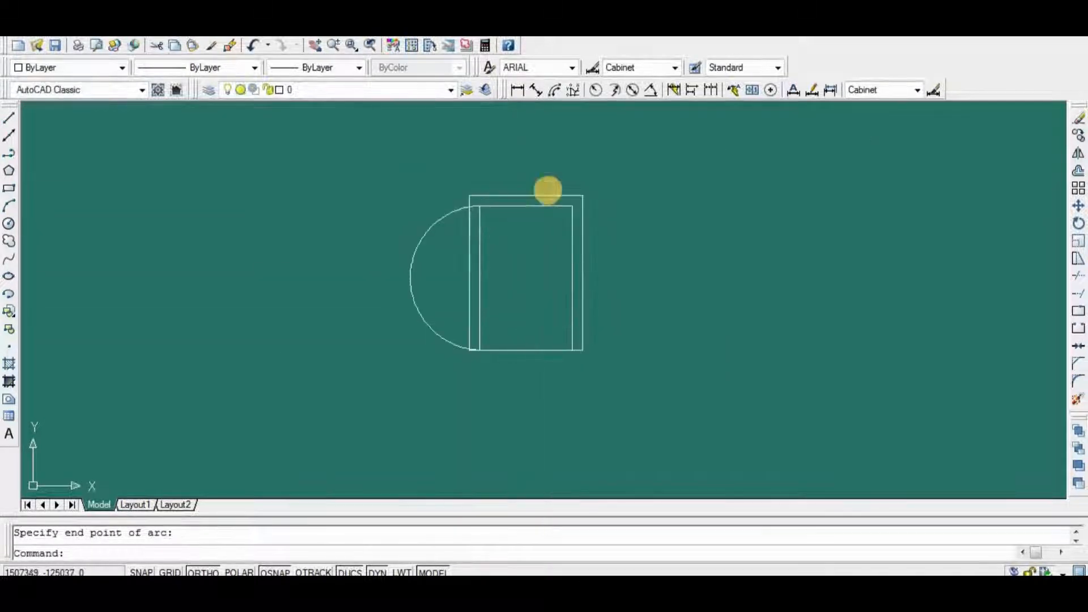
# Move the inner rectangle up so its top edge lies on the outer rectangle's top edge.
pyautogui.scroll(5, 544, 187)
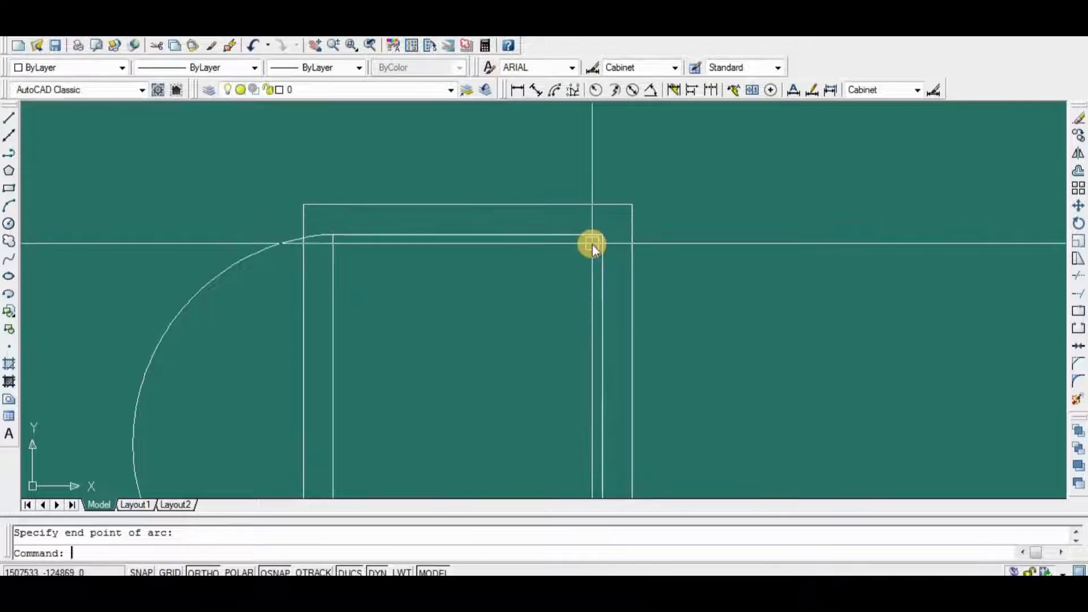
pyautogui.write('n')
pyautogui.press('BackSpace')
pyautogui.write('m')
pyautogui.press('Return')
pyautogui.click(599, 248)
pyautogui.press('Return')
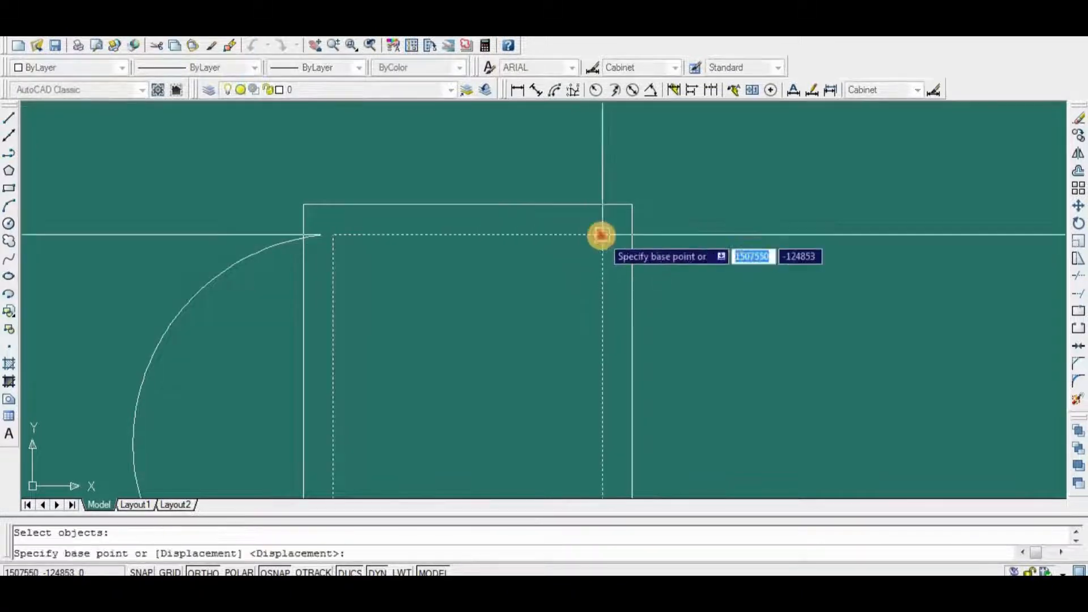
pyautogui.click(601, 235)
pyautogui.click(600, 205)
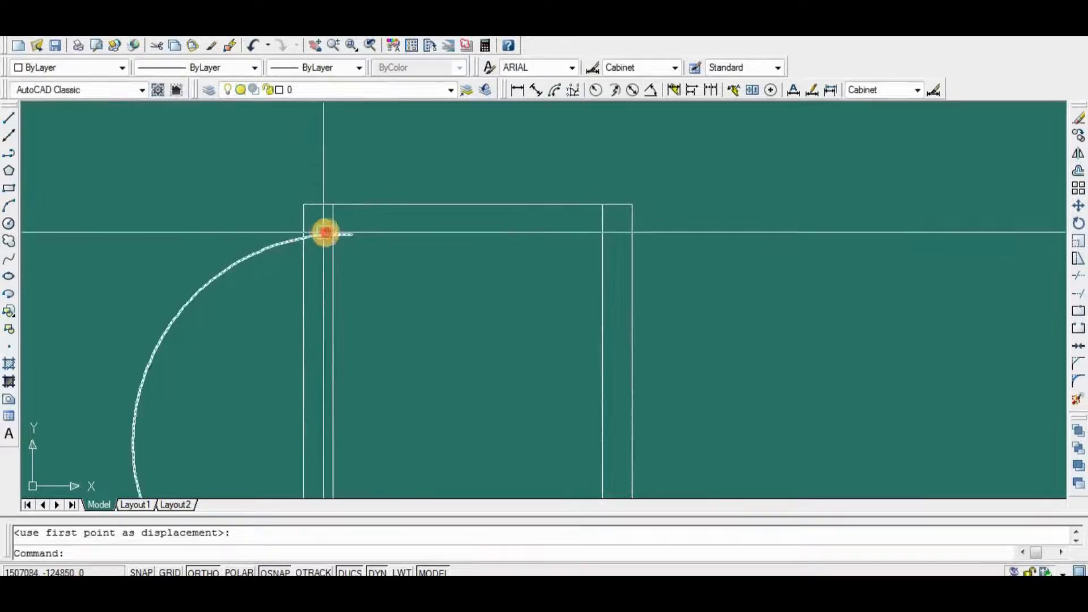
# Reshape the arc so its upper end meets the inner rectangle's upper-left corner and its midpoint touches the outer left edge.
pyautogui.click(352, 233)
pyautogui.click(352, 233)
pyautogui.scroll(-4, 334, 202)
pyautogui.scroll(5, 345, 303)
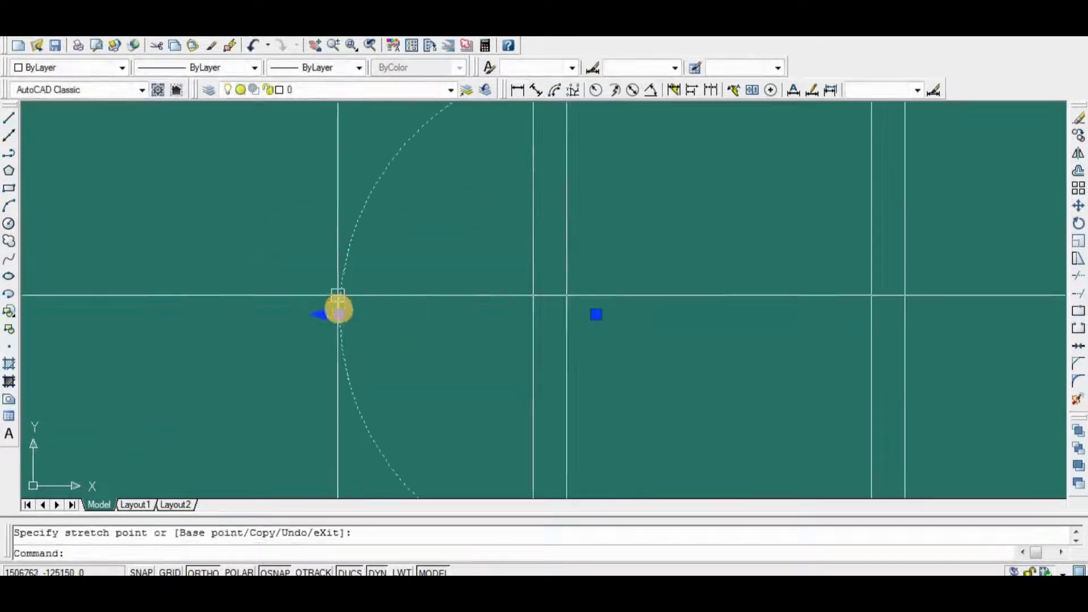
pyautogui.click(337, 308)
pyautogui.click(342, 317)
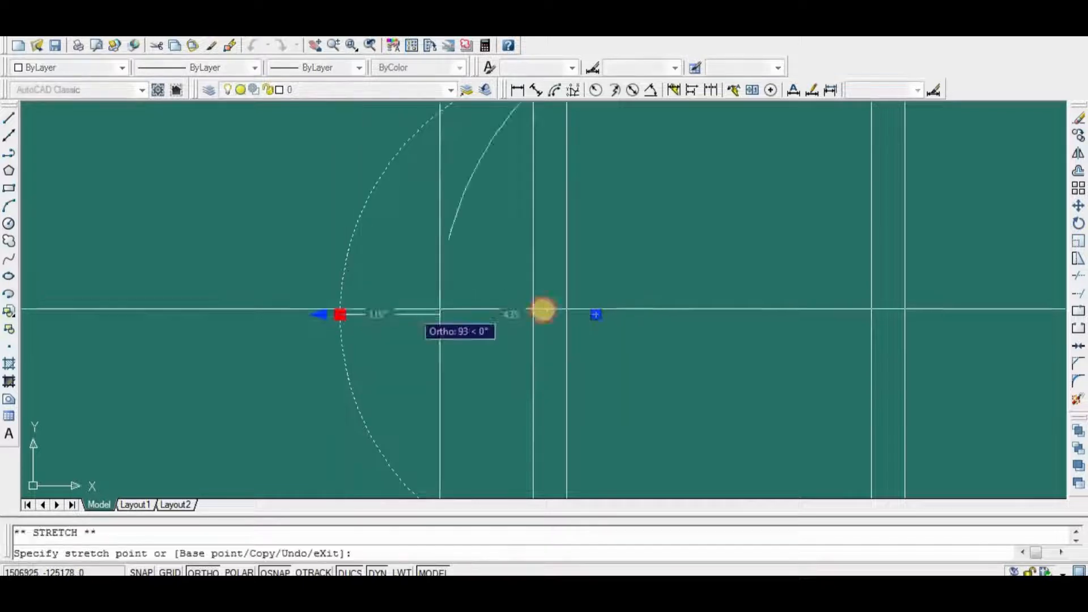
pyautogui.scroll(-4, 602, 315)
pyautogui.moveTo(605, 334); pyautogui.dragTo(605, 352, button='middle')
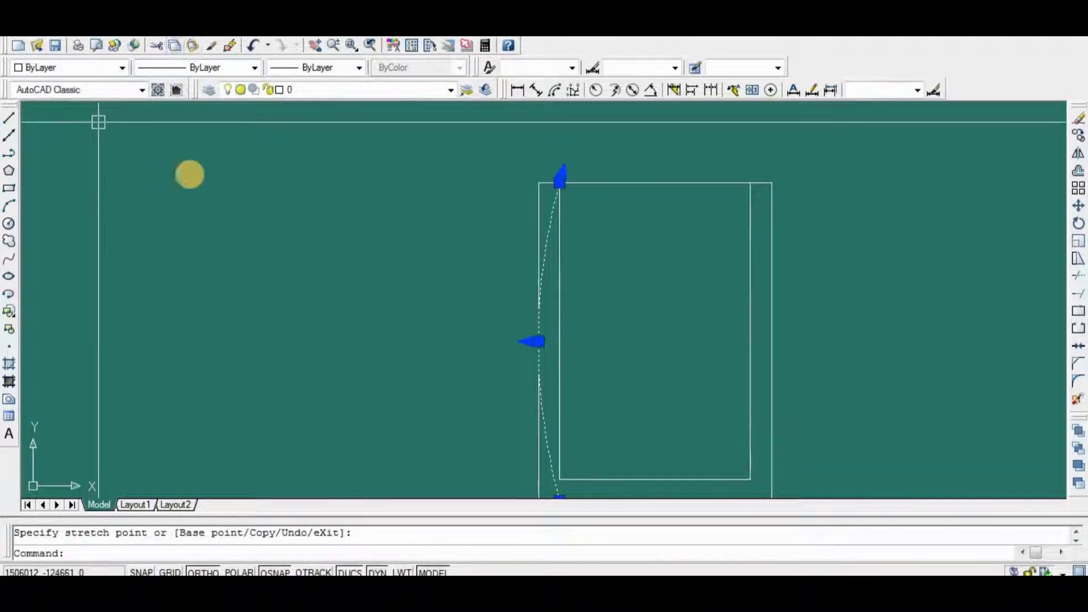
# Save the drawing and erase the inner rectangle.
pyautogui.click(58, 49)
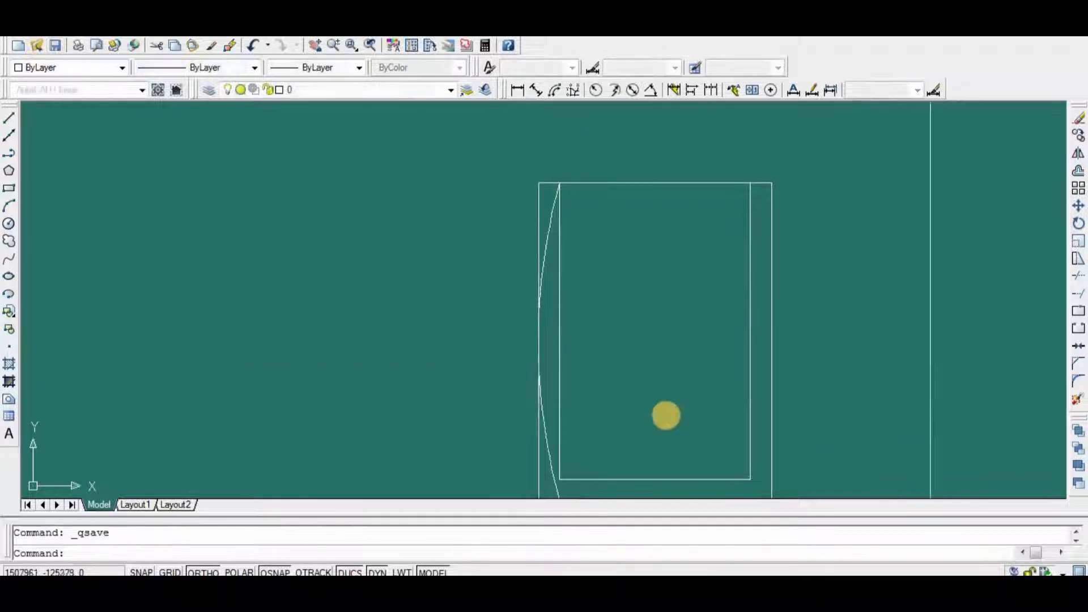
pyautogui.click(559, 289)
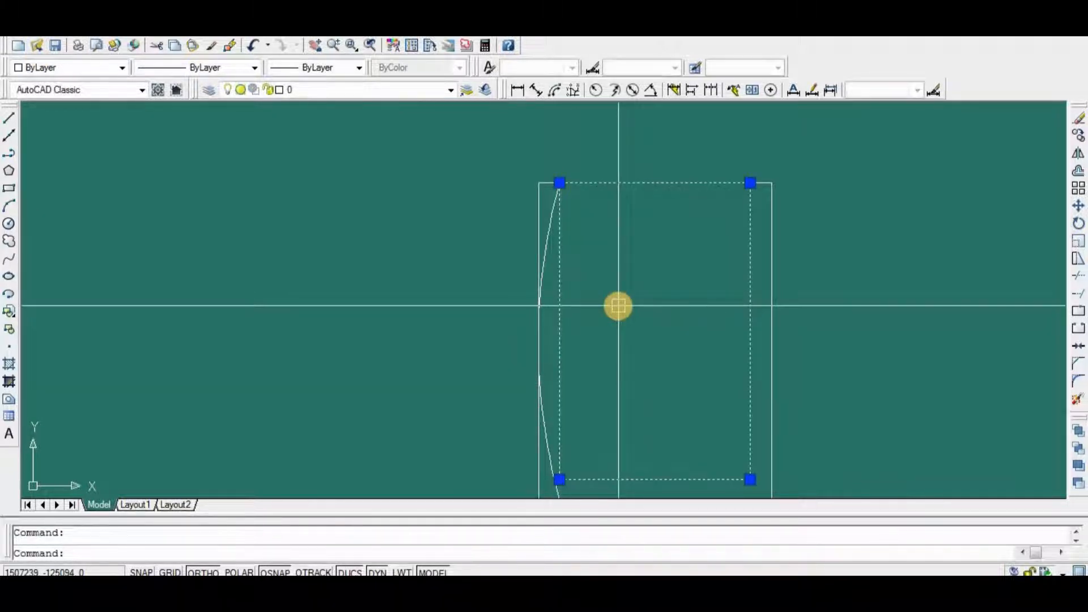
pyautogui.press('Delete')
# Add a linear dimension across the rectangle's full width, placed above its top edge.
pyautogui.scroll(4, 587, 265)
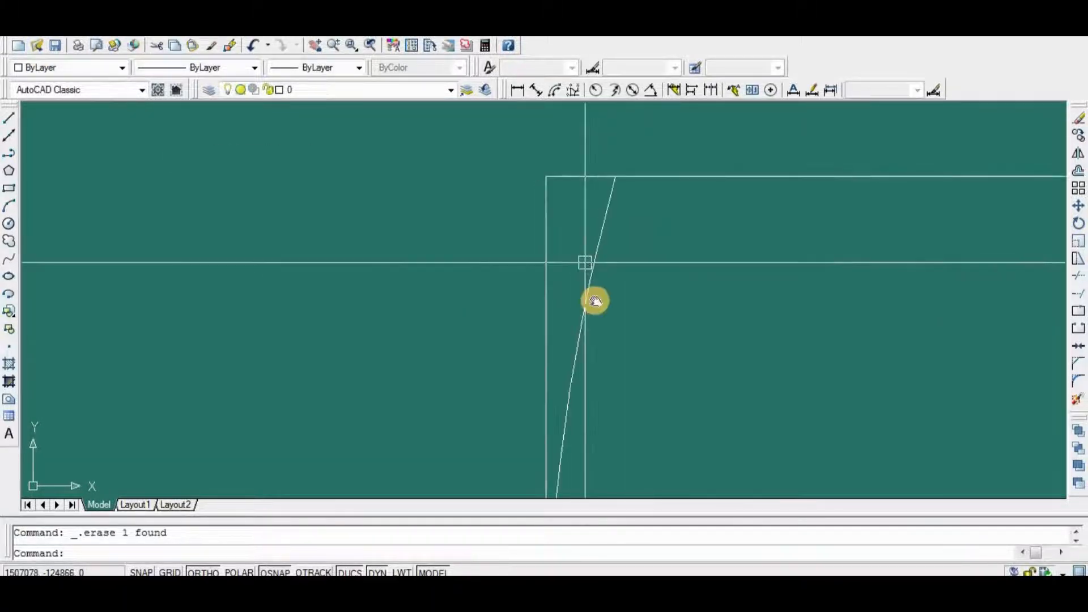
pyautogui.moveTo(584, 263); pyautogui.dragTo(595, 301, button='middle')
pyautogui.click(573, 215)
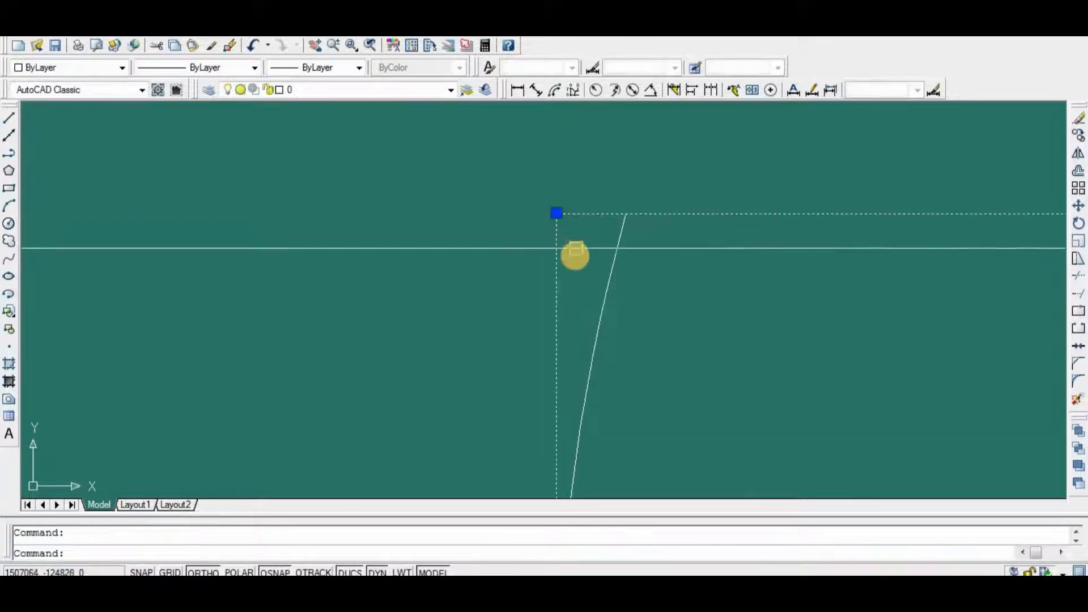
pyautogui.scroll(-6, 578, 280)
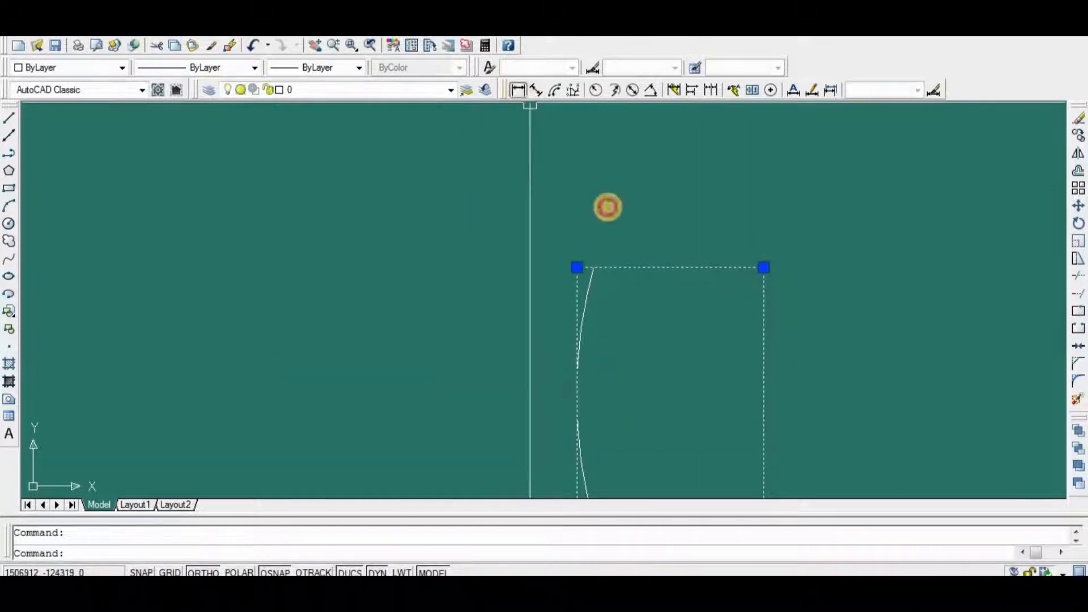
pyautogui.click(517, 89)
pyautogui.click(577, 267)
pyautogui.click(764, 267)
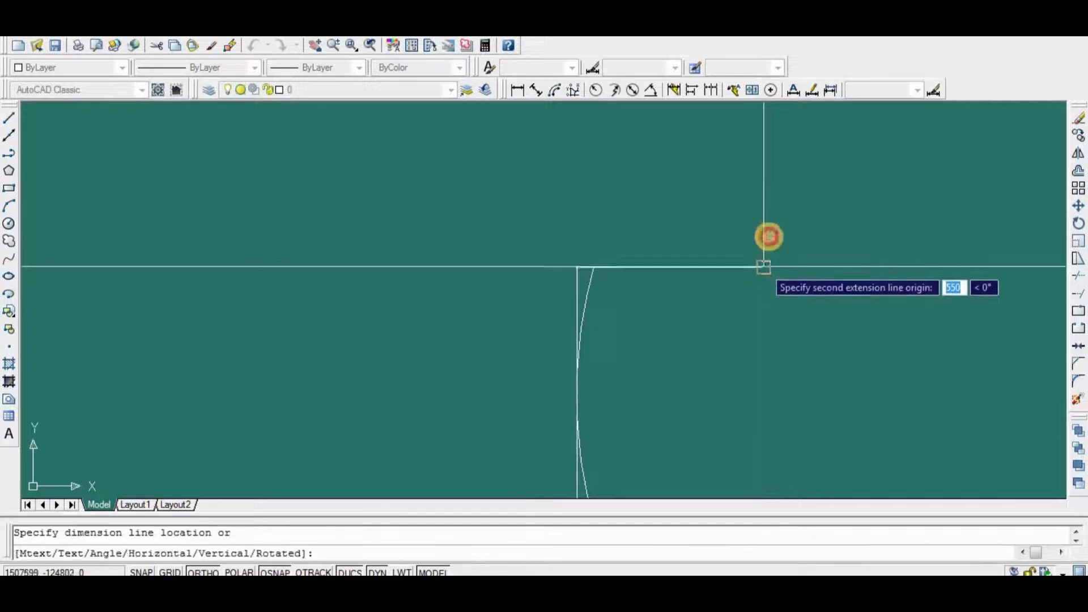
pyautogui.click(769, 236)
# Add a linear dimension from the arc's upper end to the rectangle's right corner, placed below the top edge.
pyautogui.scroll(3, 666, 287)
pyautogui.press('Return')
pyautogui.click(491, 245)
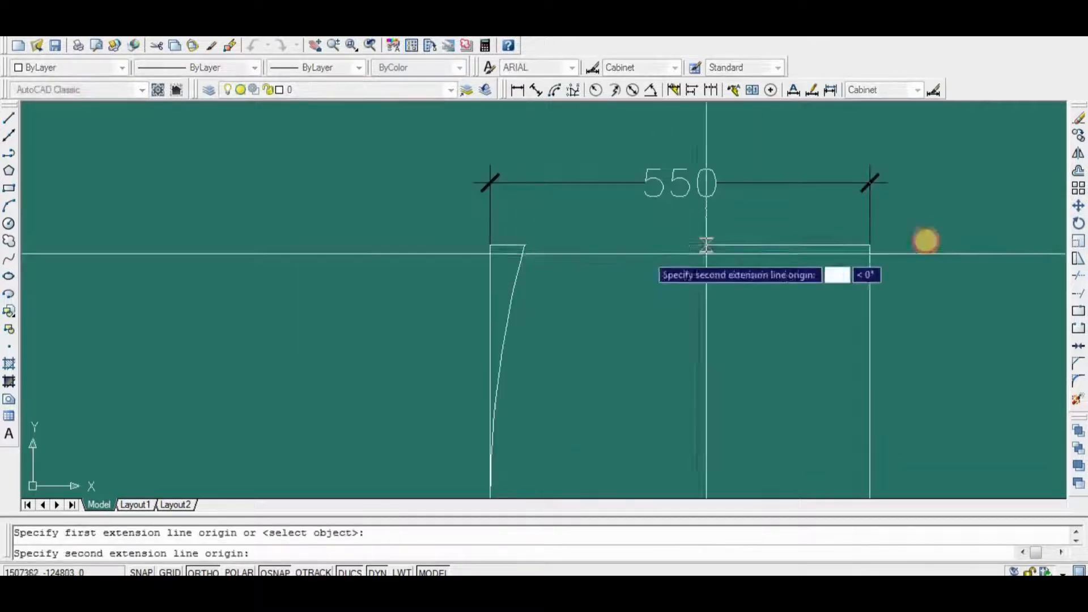
pyautogui.click(869, 245)
pyautogui.click(779, 277)
# Add a linear dimension from the arc's midpoint to the rectangle's right edge.
pyautogui.moveTo(708, 301); pyautogui.dragTo(672, 243, button='middle')
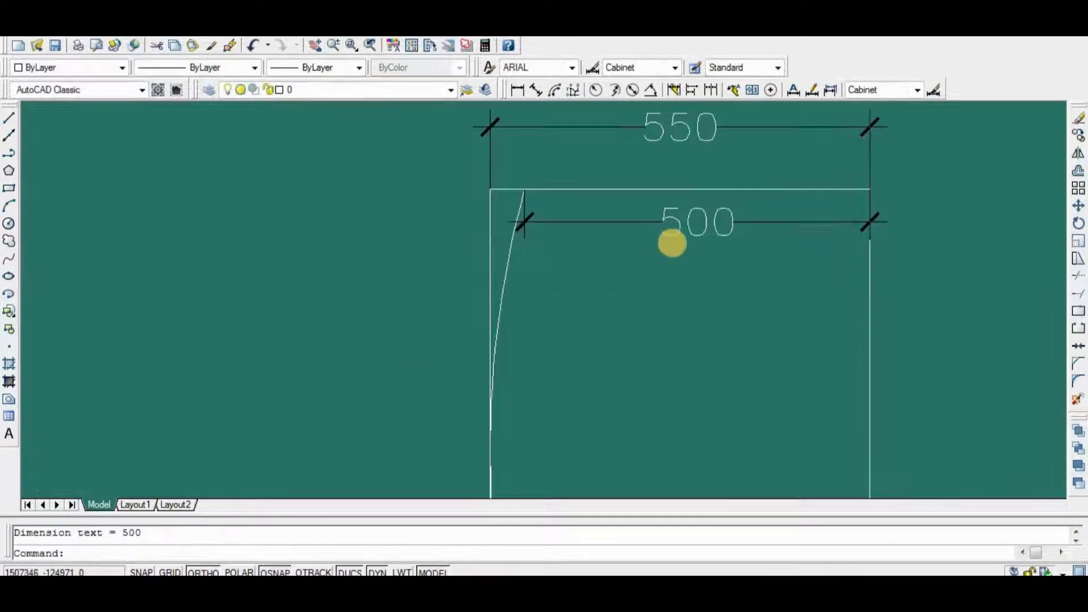
pyautogui.scroll(-1, 536, 371)
pyautogui.press('Return')
pyautogui.scroll(-3, 501, 381)
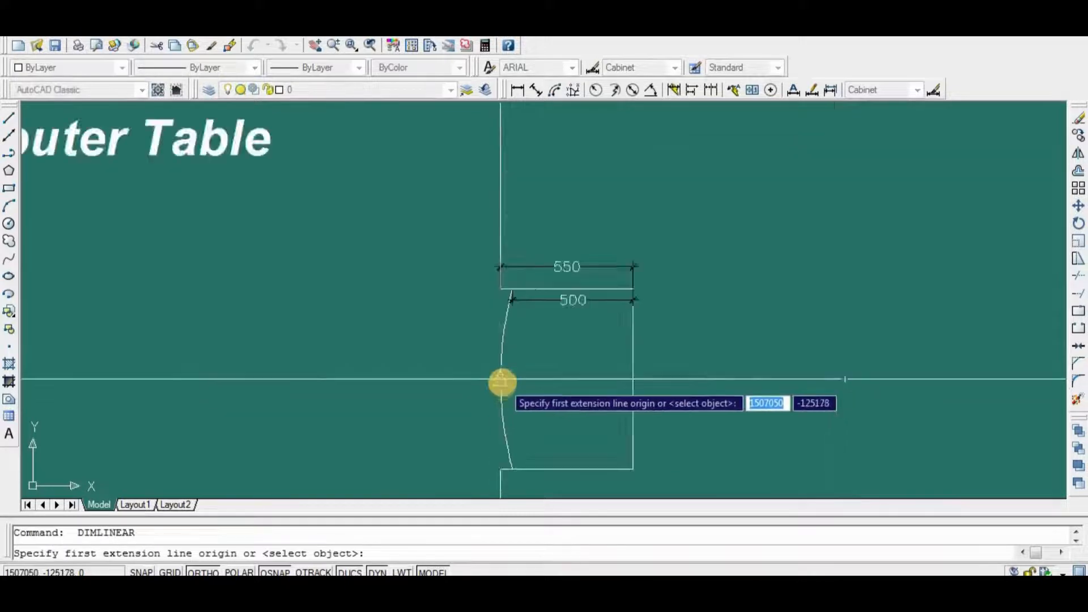
pyautogui.click(502, 381)
pyautogui.click(631, 384)
pyautogui.click(594, 392)
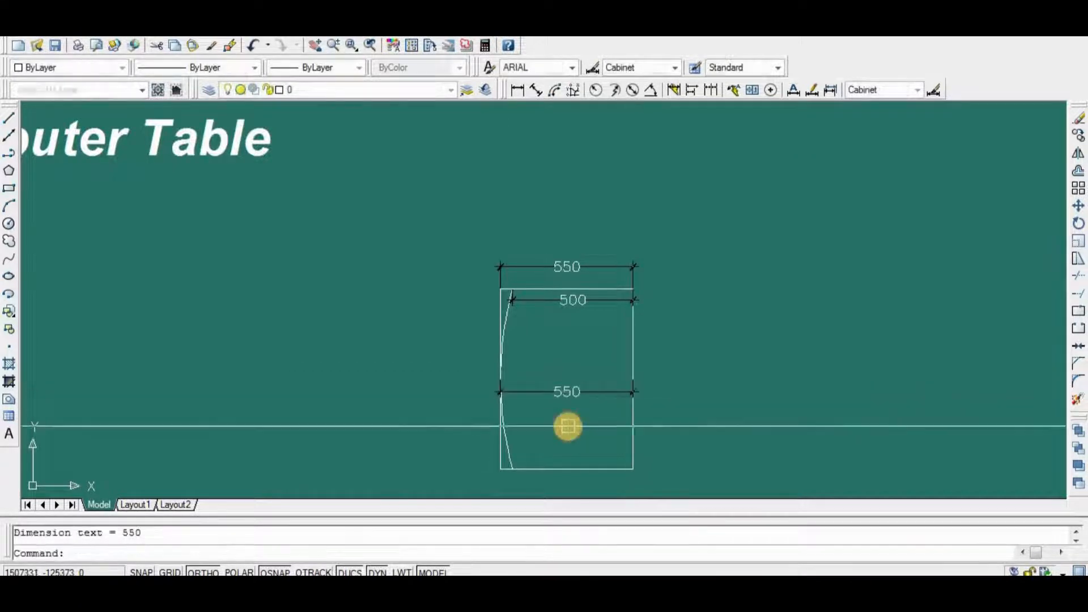
# Erase the three linear width dimensions.
pyautogui.scroll(2, 567, 426)
pyautogui.scroll(-1, 566, 428)
pyautogui.click(578, 224)
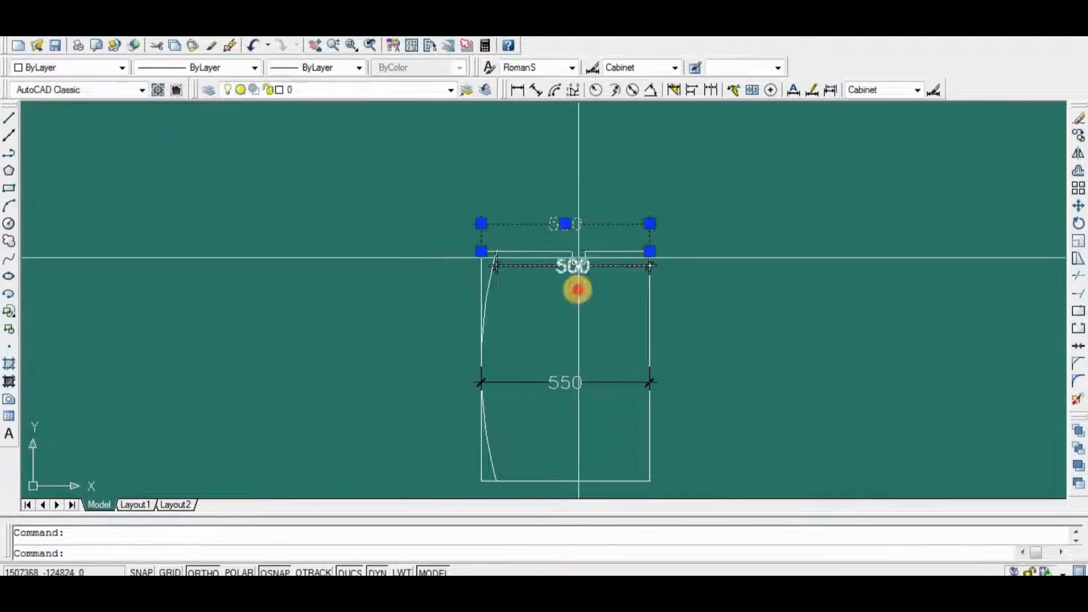
pyautogui.click(578, 258)
pyautogui.click(554, 418)
pyautogui.press('Delete')
# Erase the remaining rectangle around the arc and undo that erasure.
pyautogui.scroll(2, 480, 268)
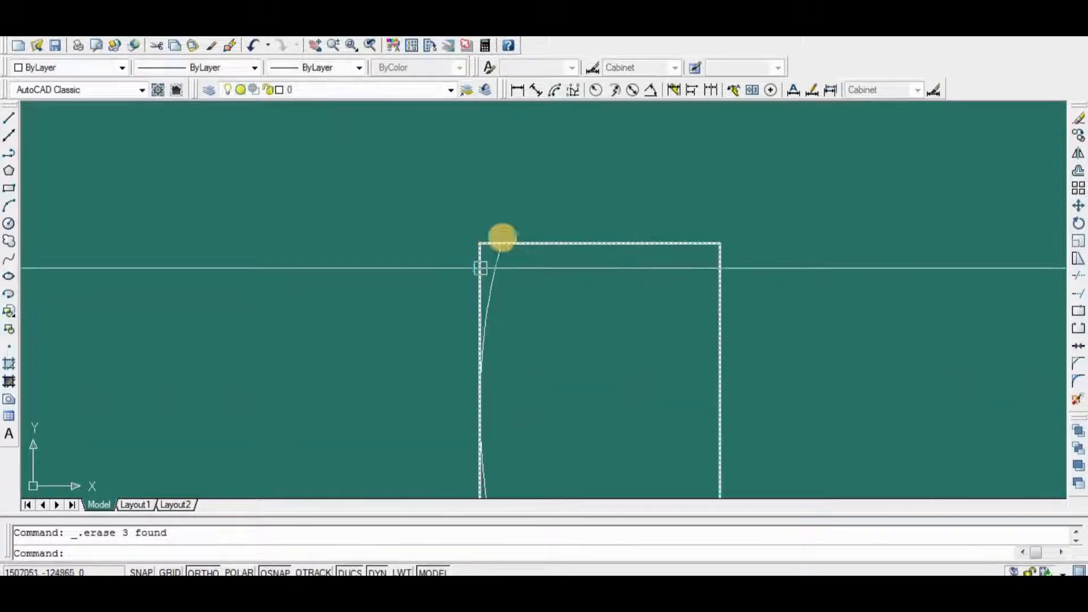
pyautogui.click(481, 246)
pyautogui.press('Delete')
pyautogui.scroll(-2, 606, 254)
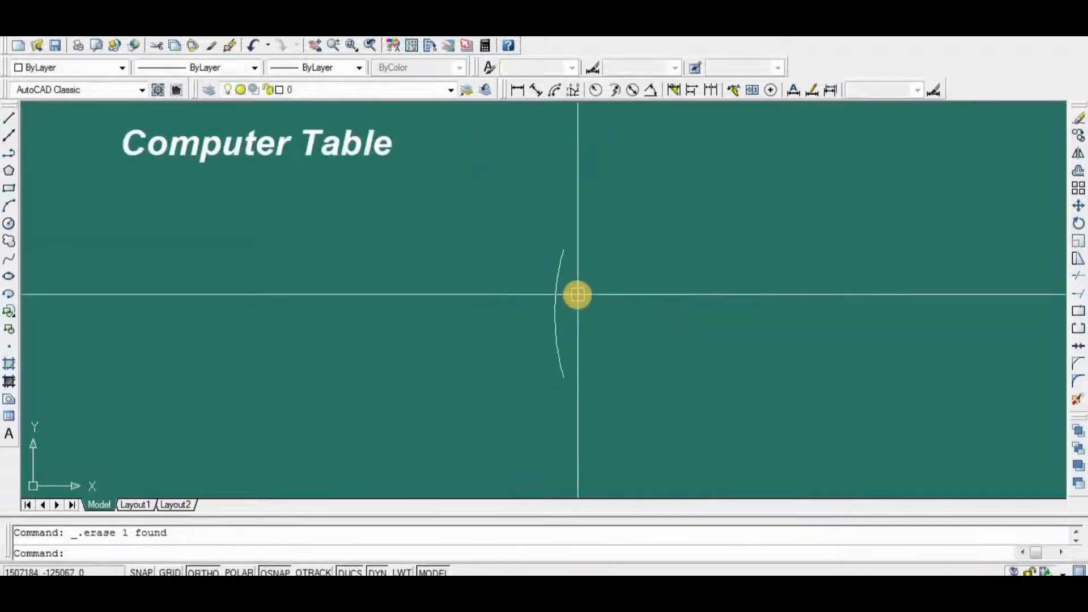
pyautogui.hotkey('ctrl', 'z')
pyautogui.hotkey('ctrl', 'z')
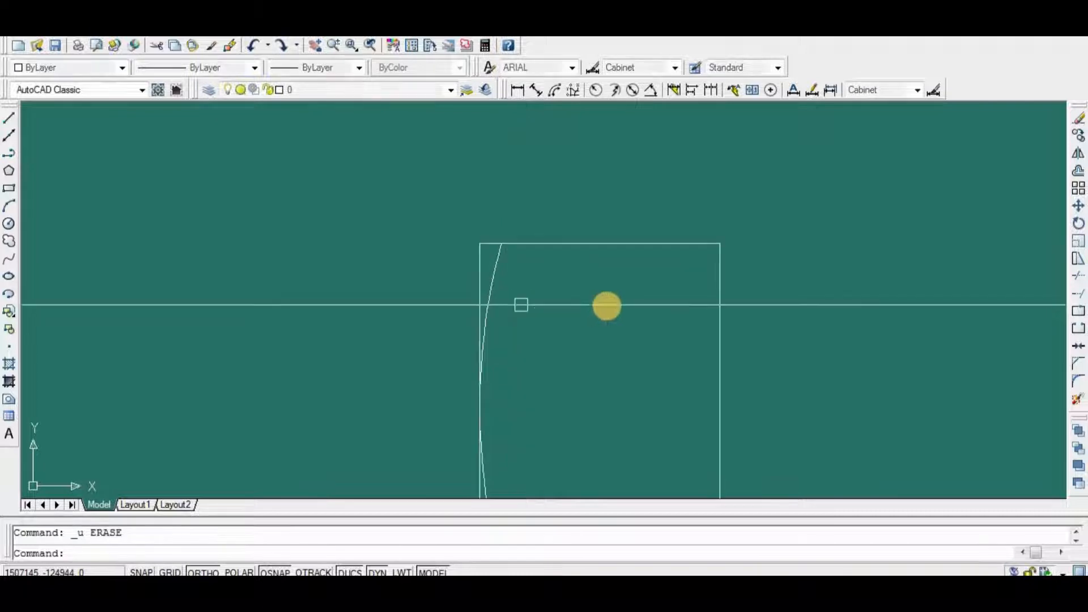
# Trim the rectangle's top and bottom edges where they extend past the arc's ends.
pyautogui.write('tr')
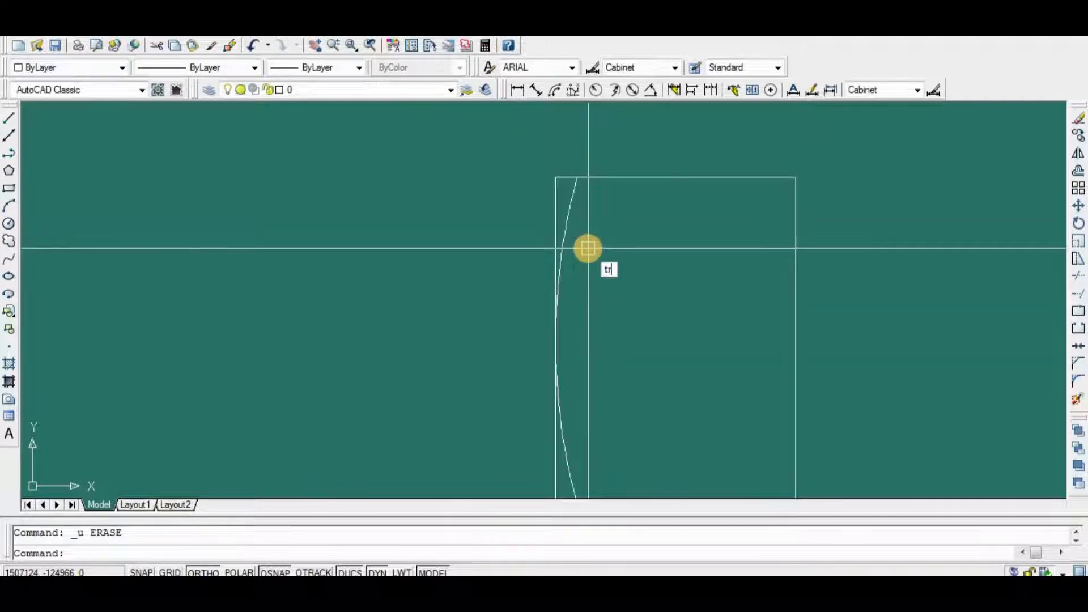
pyautogui.press('Return')
pyautogui.press('Return')
pyautogui.click(556, 169)
pyautogui.click(563, 185)
pyautogui.scroll(-2, 563, 185)
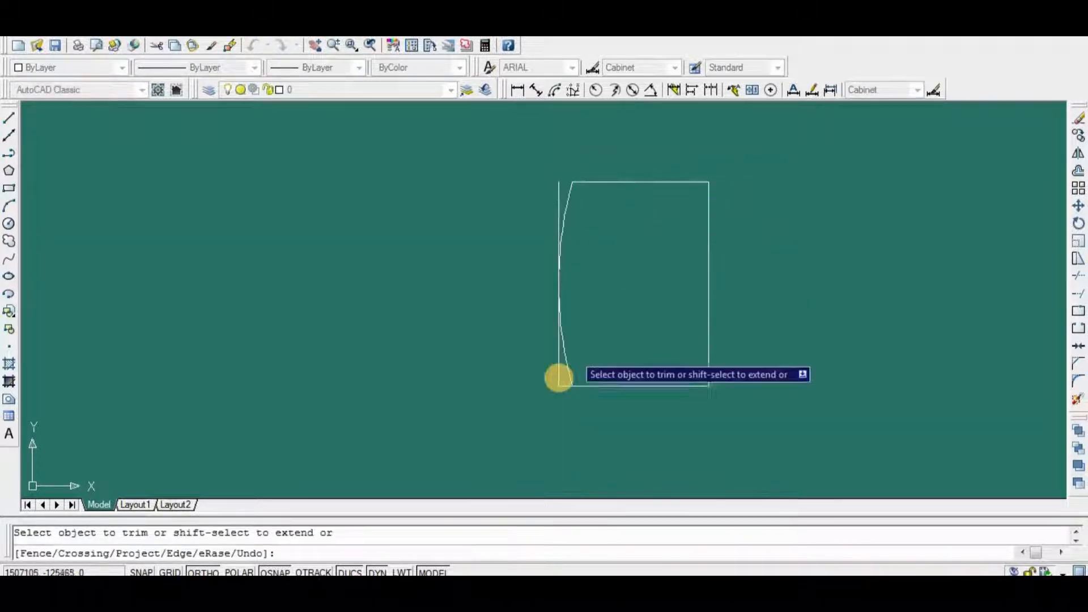
pyautogui.scroll(5, 561, 386)
pyautogui.click(575, 385)
pyautogui.press('Return')
# Erase the leftover straight left edge beside the arc.
pyautogui.click(558, 367)
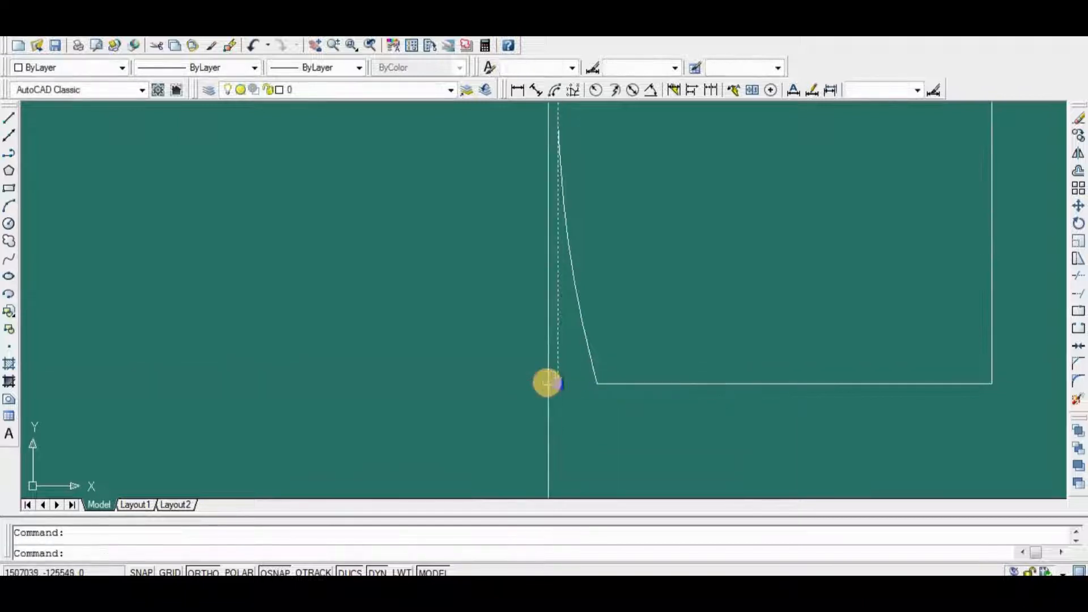
pyautogui.scroll(-3, 547, 382)
pyautogui.press('Delete')
pyautogui.scroll(-2, 652, 356)
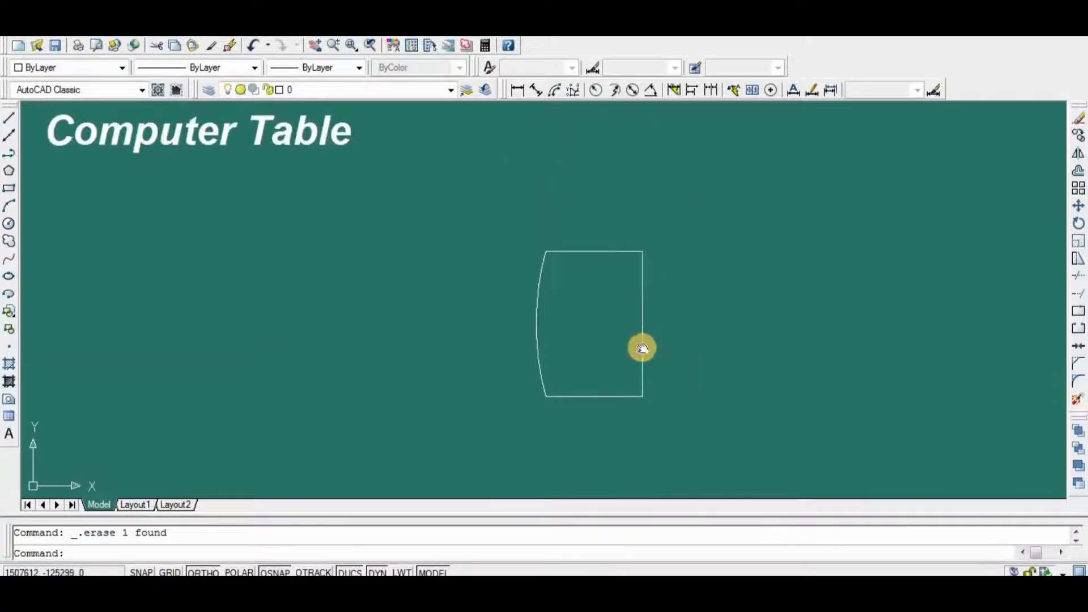
# Draw a 450 by 18 horizontal rectangle just inside the tabletop's upper edge.
pyautogui.scroll(3, 604, 356)
pyautogui.moveTo(600, 357); pyautogui.dragTo(621, 408, button='middle')
pyautogui.scroll(-4, 600, 360)
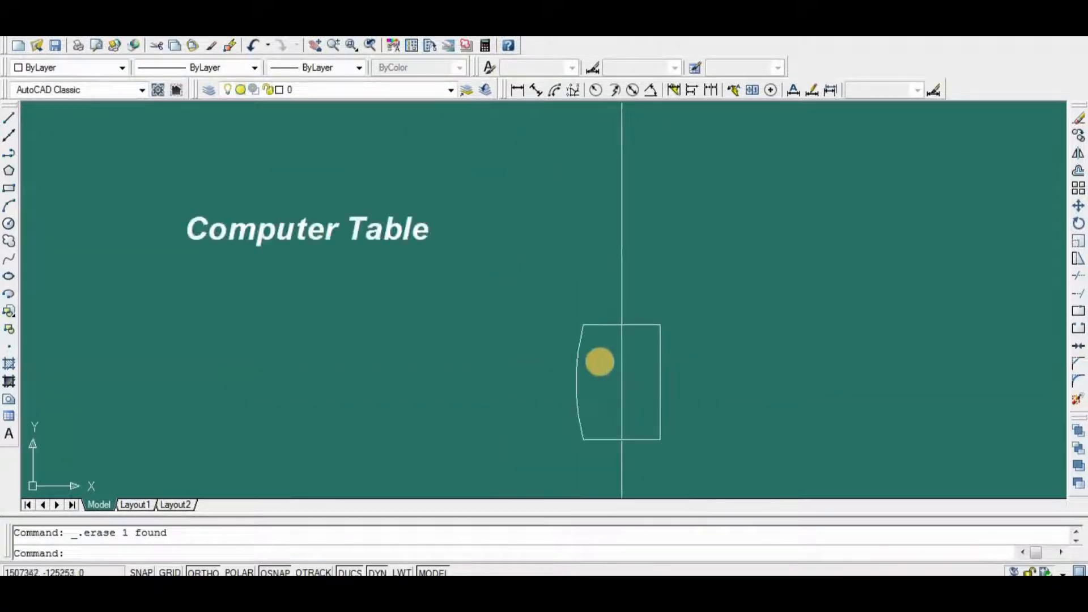
pyautogui.scroll(5, 600, 361)
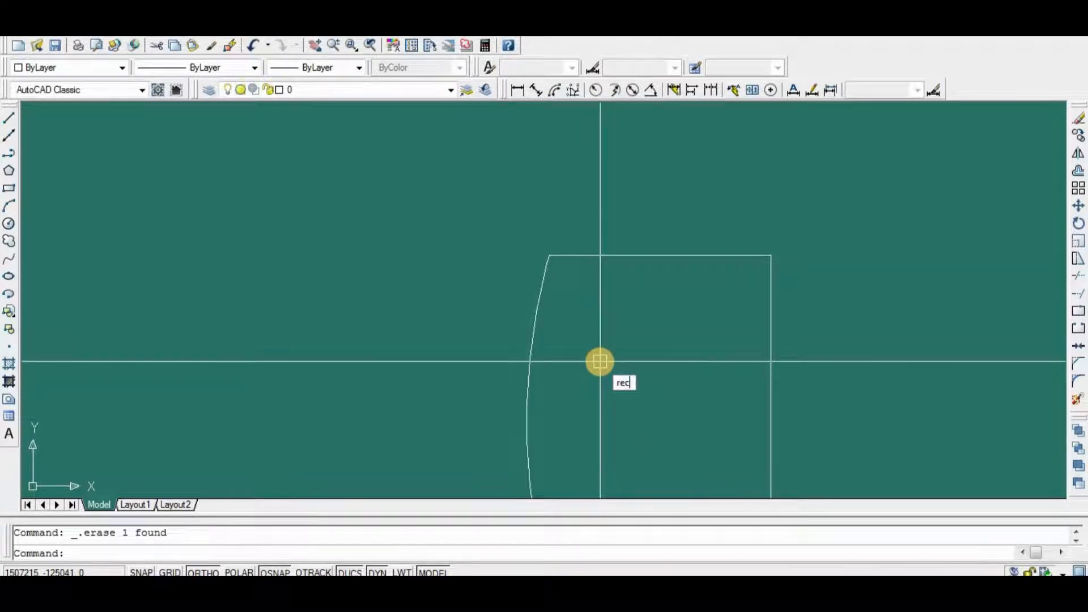
pyautogui.press('Return')
pyautogui.click(573, 288)
pyautogui.scroll(3, 746, 308)
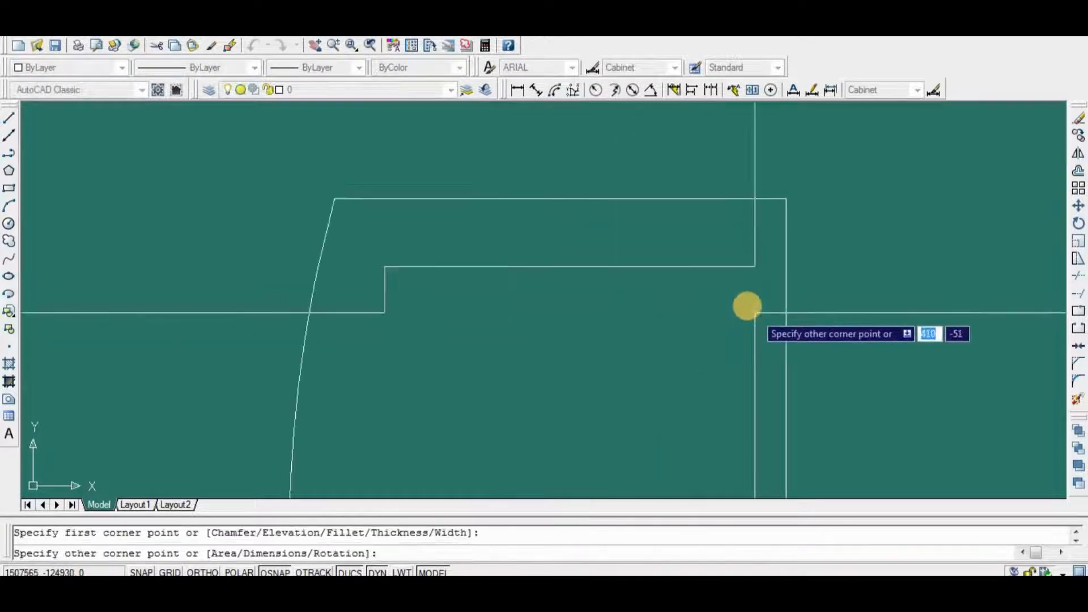
pyautogui.scroll(-2, 747, 306)
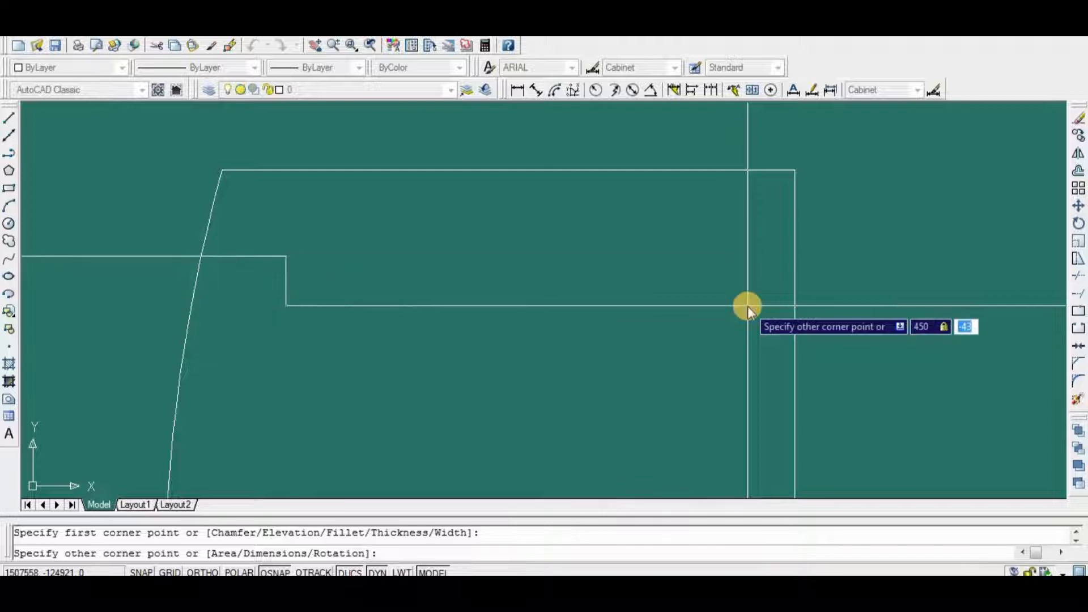
pyautogui.press('Return')
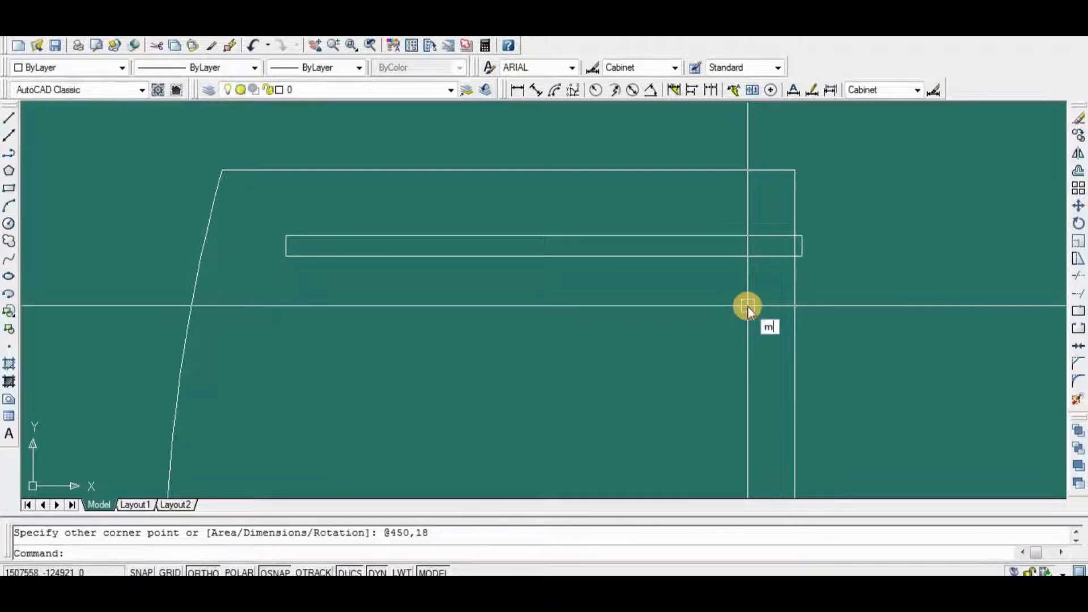
# Move the 450 by 18 rectangle by its upper right corner onto the tabletop's upper right corner.
pyautogui.press('Return')
pyautogui.click(752, 255)
pyautogui.rightClick(804, 240)
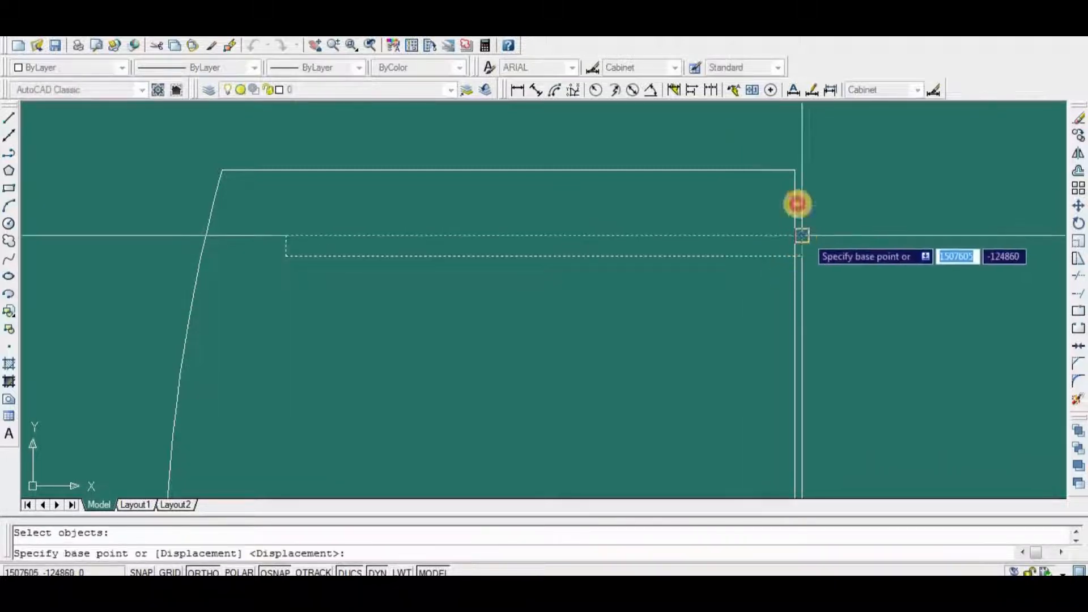
pyautogui.click(802, 235)
pyautogui.click(794, 170)
# Add a linear dimension above the tabletop from the arc's upper end to the thin rectangle's upper left corner.
pyautogui.moveTo(461, 260); pyautogui.dragTo(631, 316, button='middle')
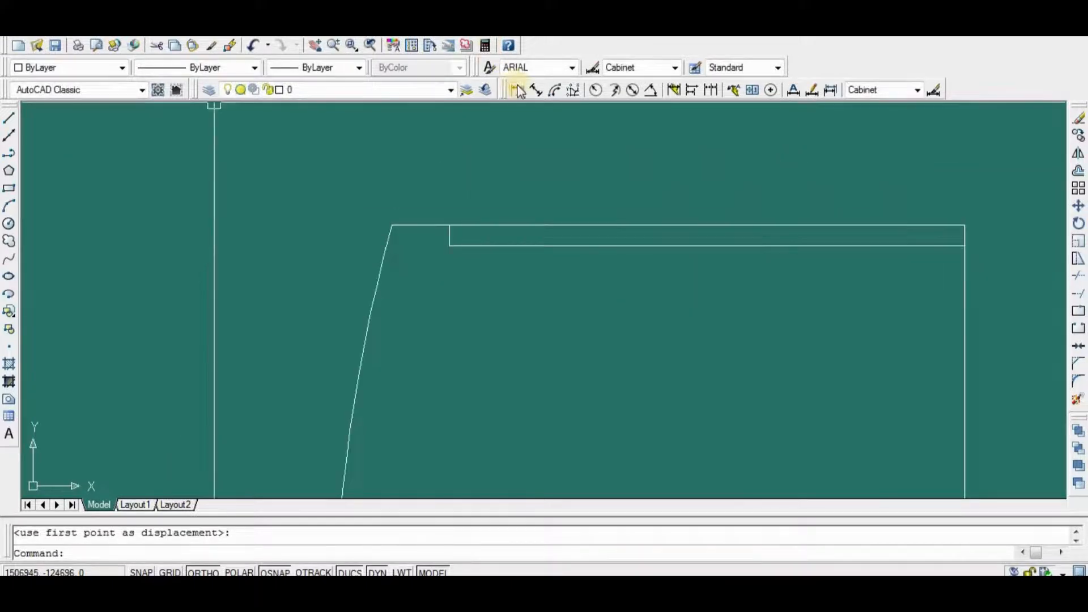
pyautogui.click(392, 225)
pyautogui.click(449, 225)
pyautogui.click(450, 191)
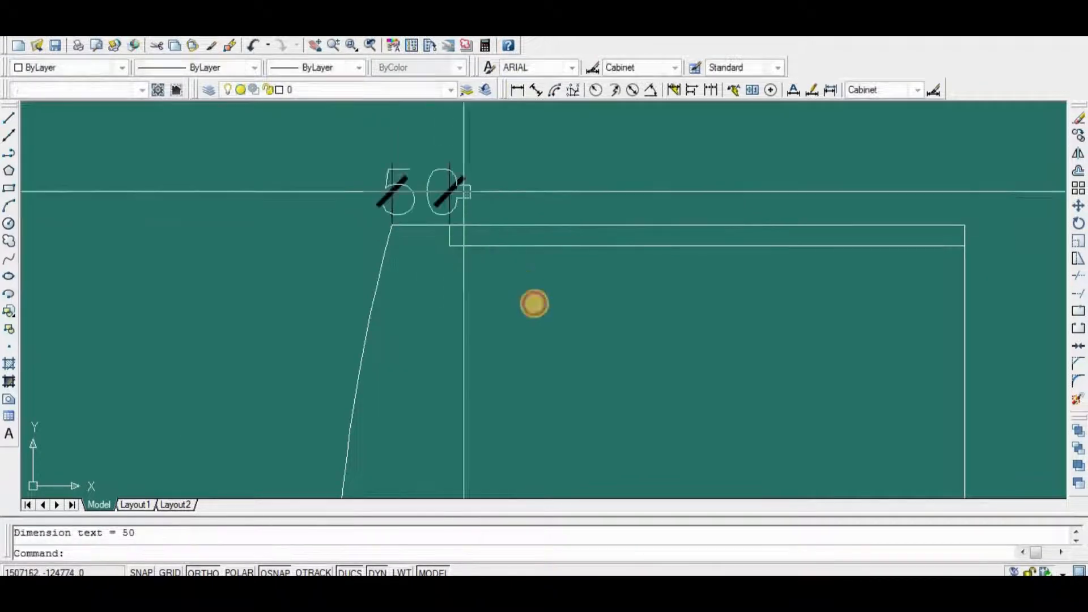
# Move the thin rectangle 25 to the left along the tabletop's upper edge.
pyautogui.write('m')
pyautogui.press('Return')
pyautogui.click(569, 244)
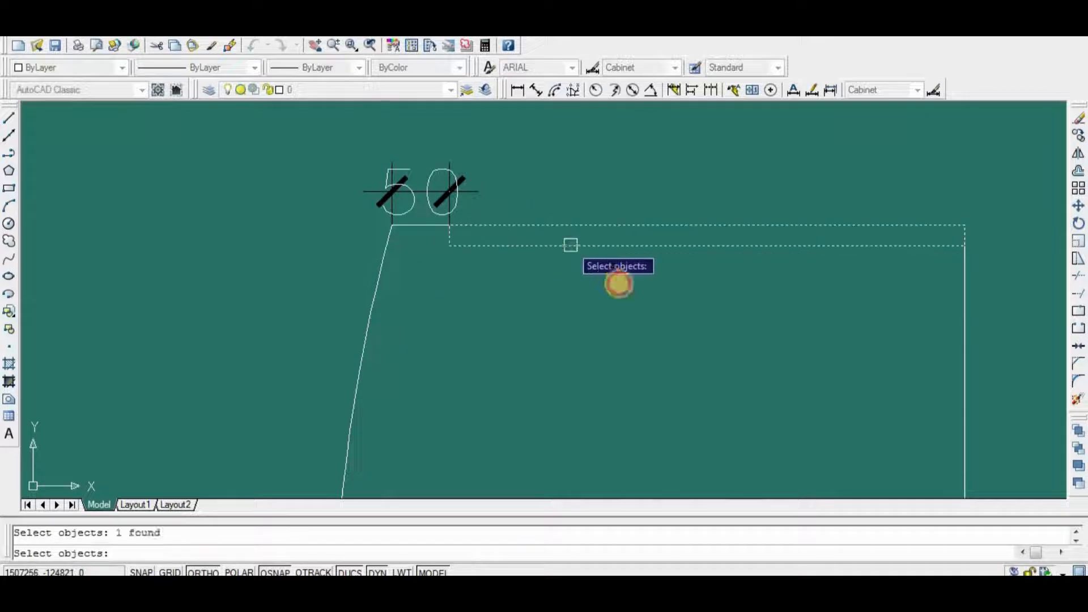
pyautogui.rightClick(600, 272)
pyautogui.click(620, 283)
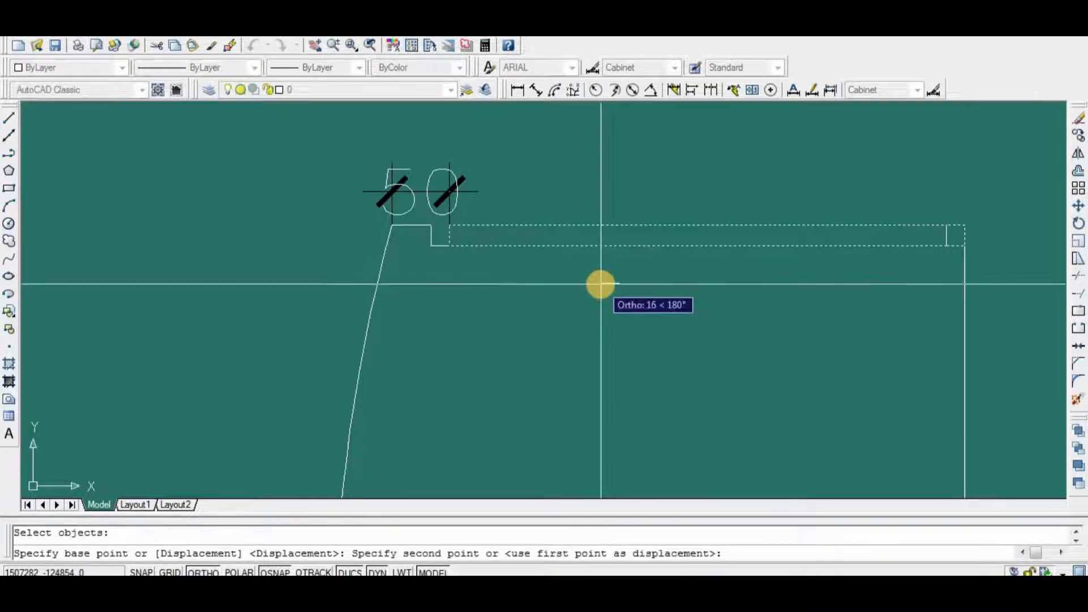
pyautogui.write('2')
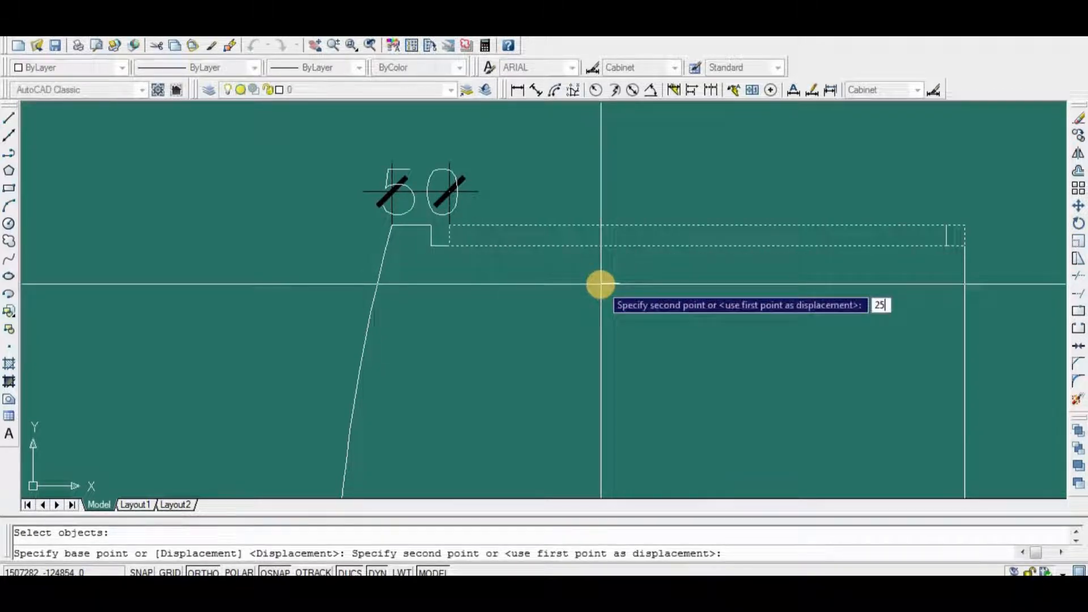
pyautogui.write('5')
pyautogui.press('Return')
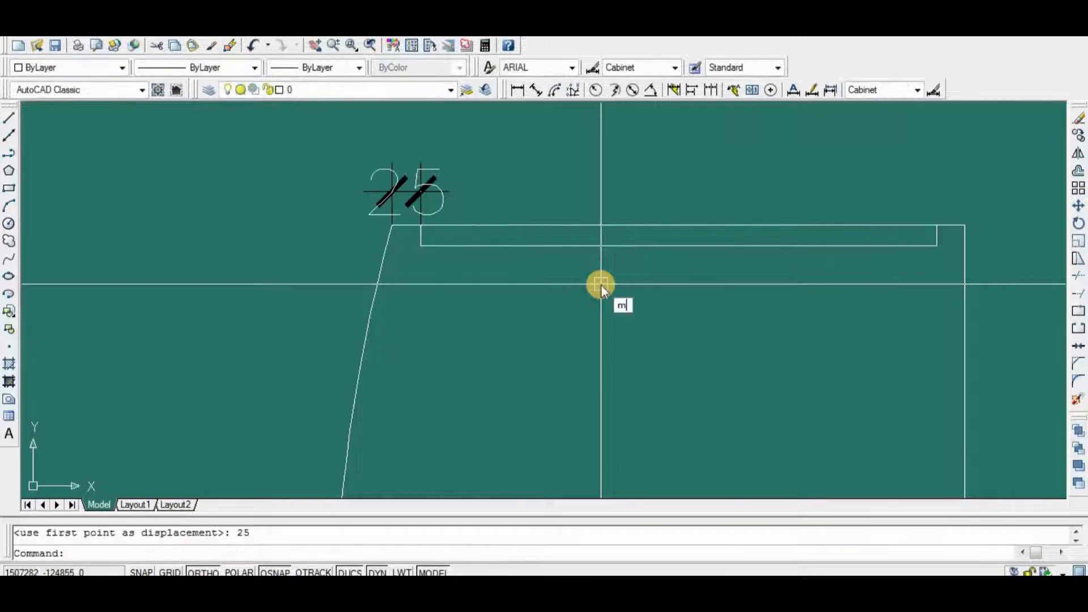
# Move the thin rectangle 25 straight down from the tabletop's upper edge.
pyautogui.press('Return')
pyautogui.click(624, 246)
pyautogui.press('Return')
pyautogui.click(631, 301)
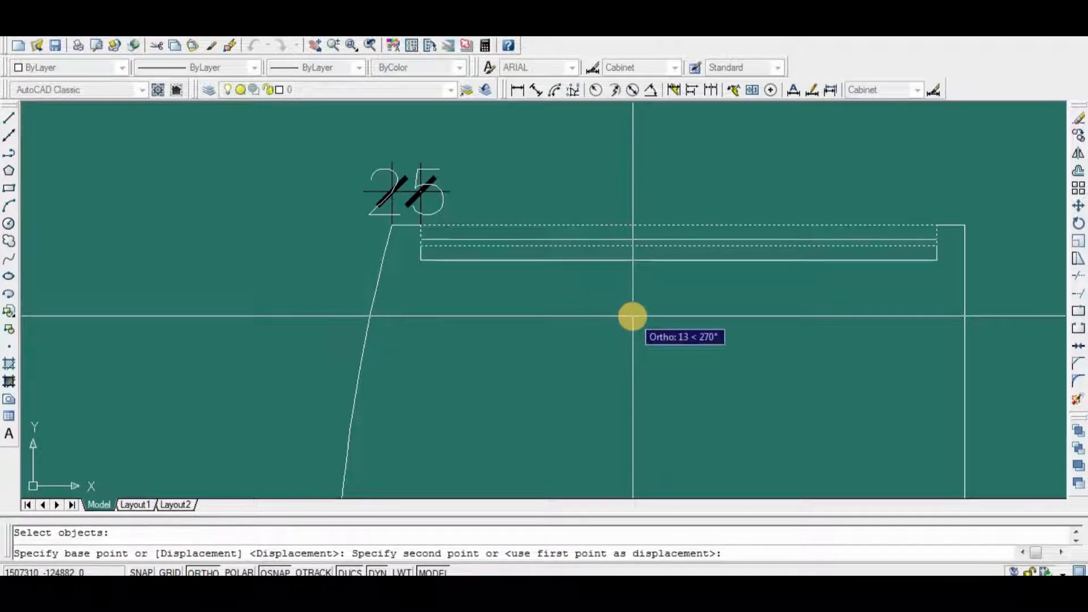
pyautogui.press('Return')
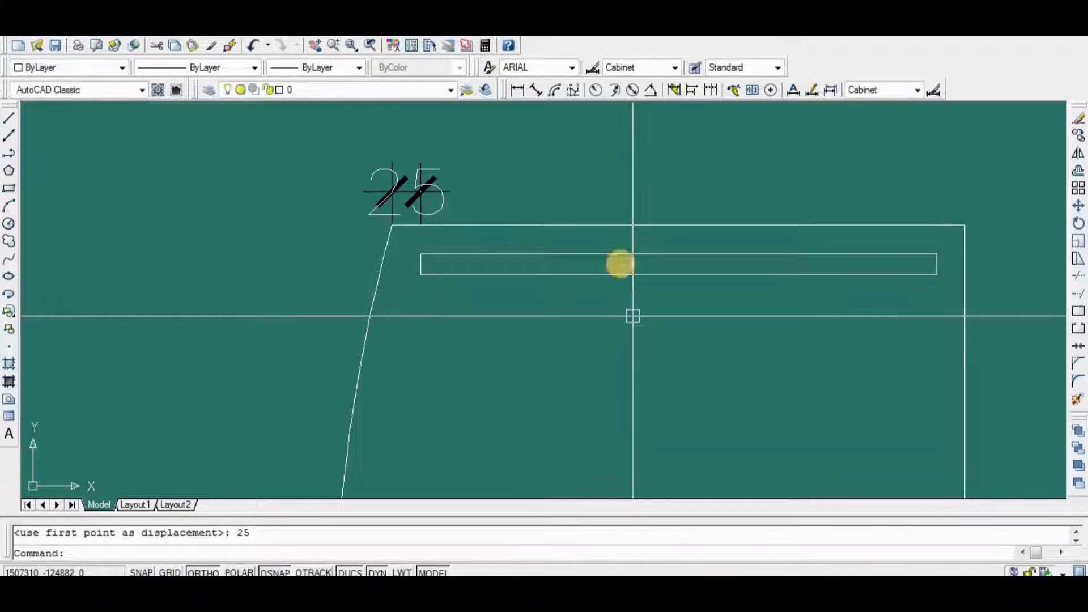
# Erase the linear dimension above the tabletop's upper left corner.
pyautogui.click(444, 170)
pyautogui.click(396, 185)
pyautogui.press('Delete')
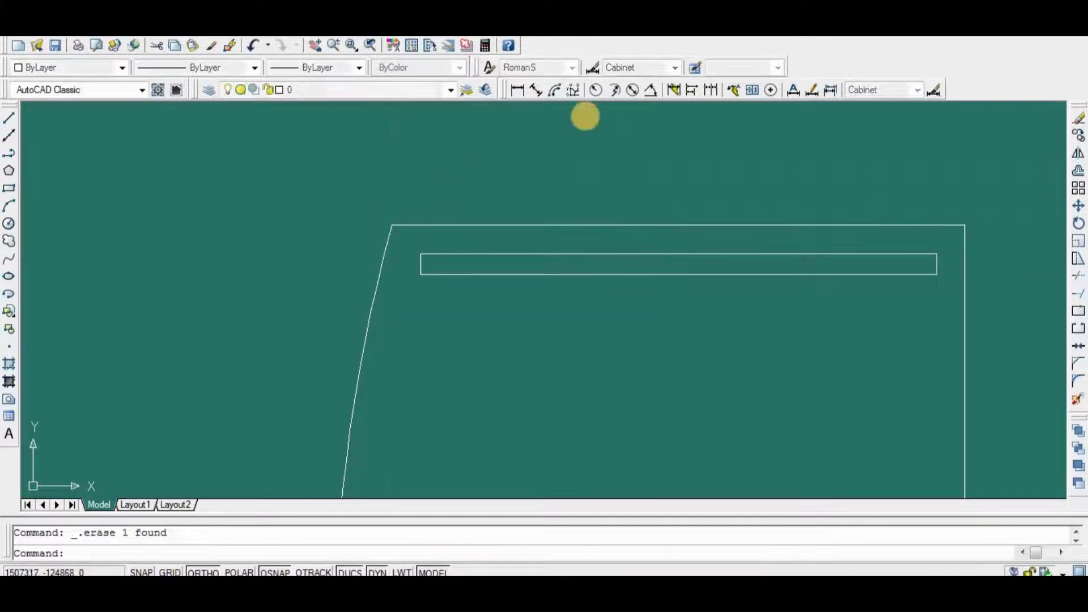
pyautogui.click(517, 90)
pyautogui.click(677, 251)
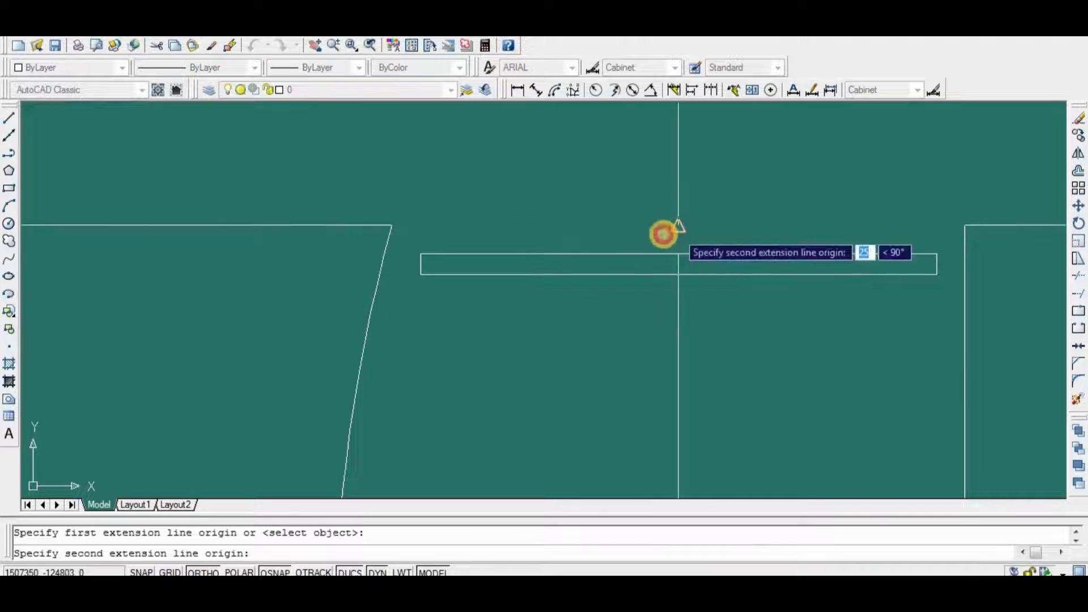
pyautogui.click(667, 231)
pyautogui.press('Escape')
# Give the thin rectangle inside the tabletop the dashed ACAD...3W100 linetype and color 250.
pyautogui.scroll(-4, 661, 234)
pyautogui.scroll(3, 604, 273)
pyautogui.scroll(-4, 644, 300)
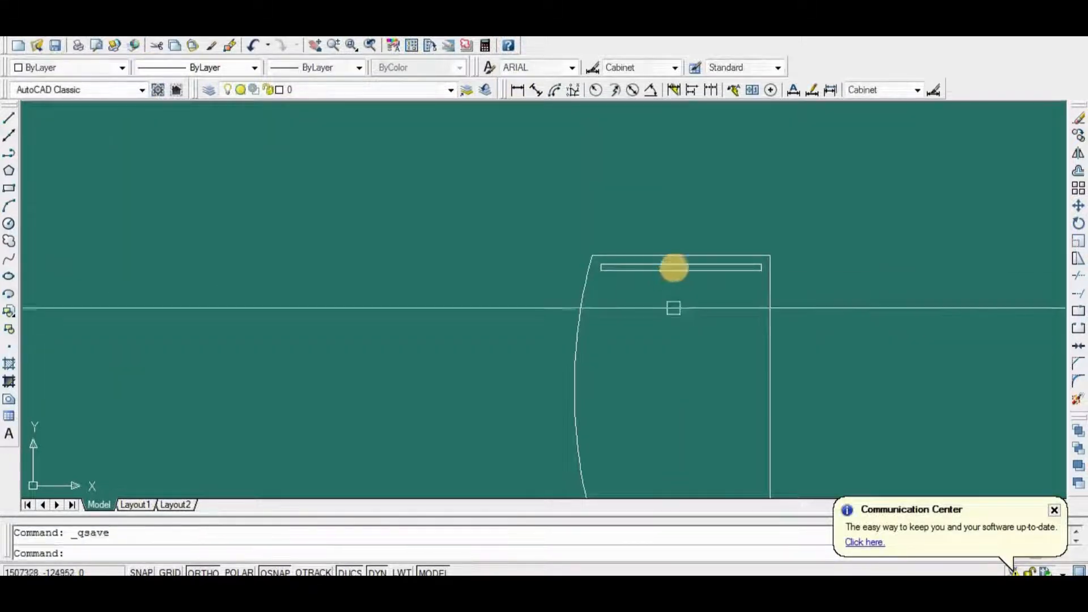
pyautogui.click(663, 271)
pyautogui.click(193, 69)
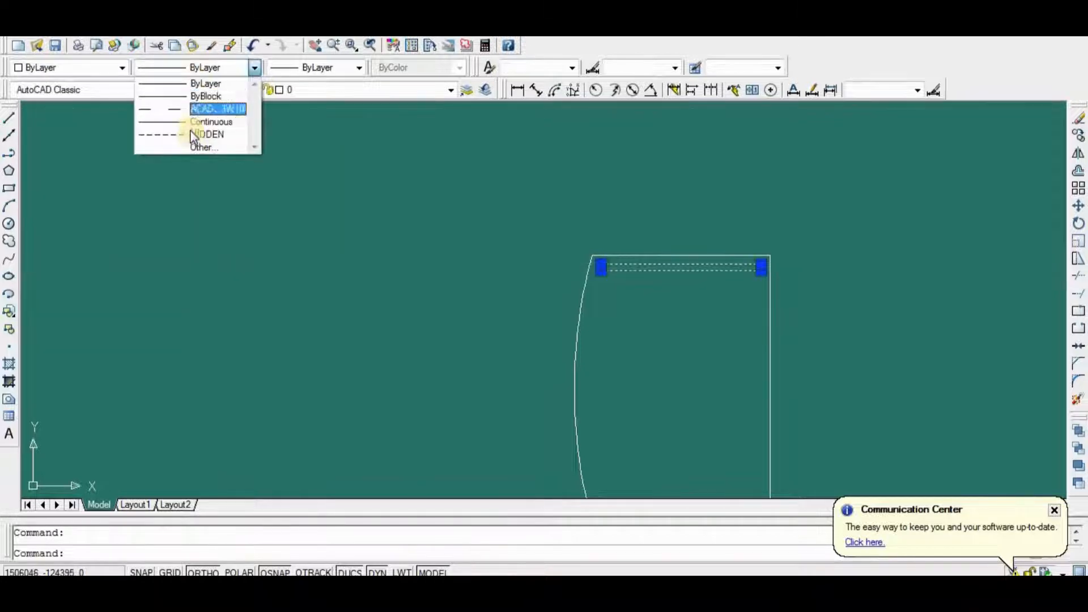
pyautogui.click(216, 109)
pyautogui.click(117, 70)
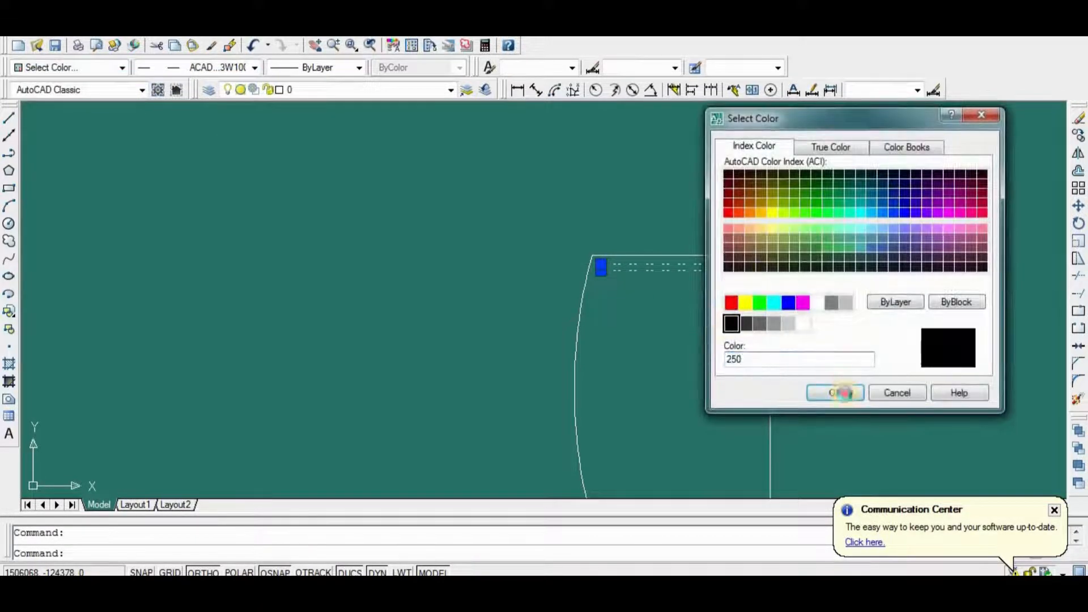
pyautogui.click(843, 393)
# Deselect the dashed rectangle and save the drawing.
pyautogui.scroll(-4, 680, 321)
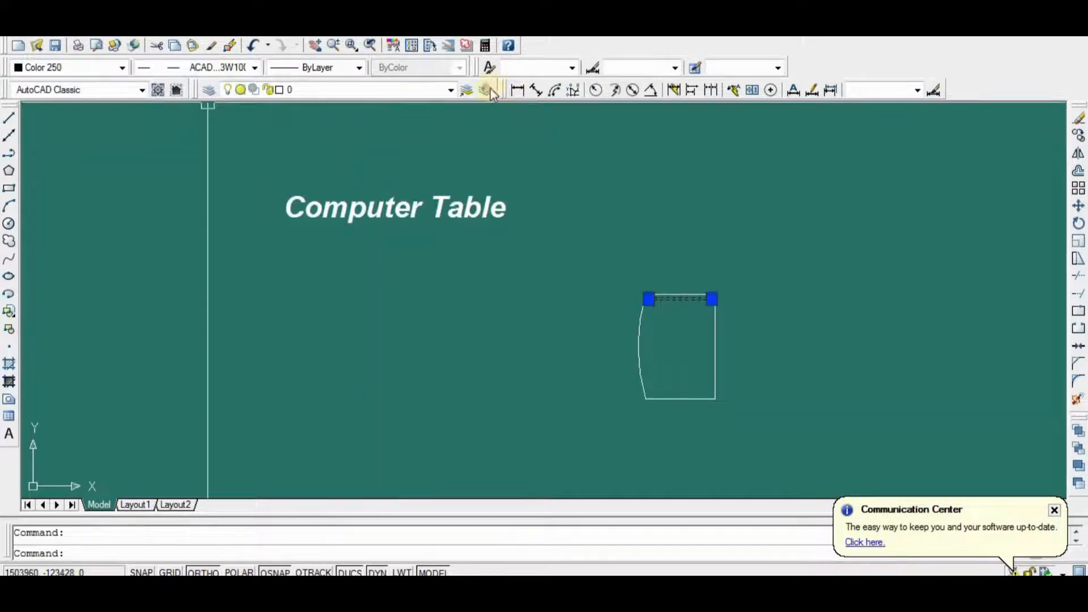
pyautogui.press('Escape')
pyautogui.hotkey('ctrl', 's')
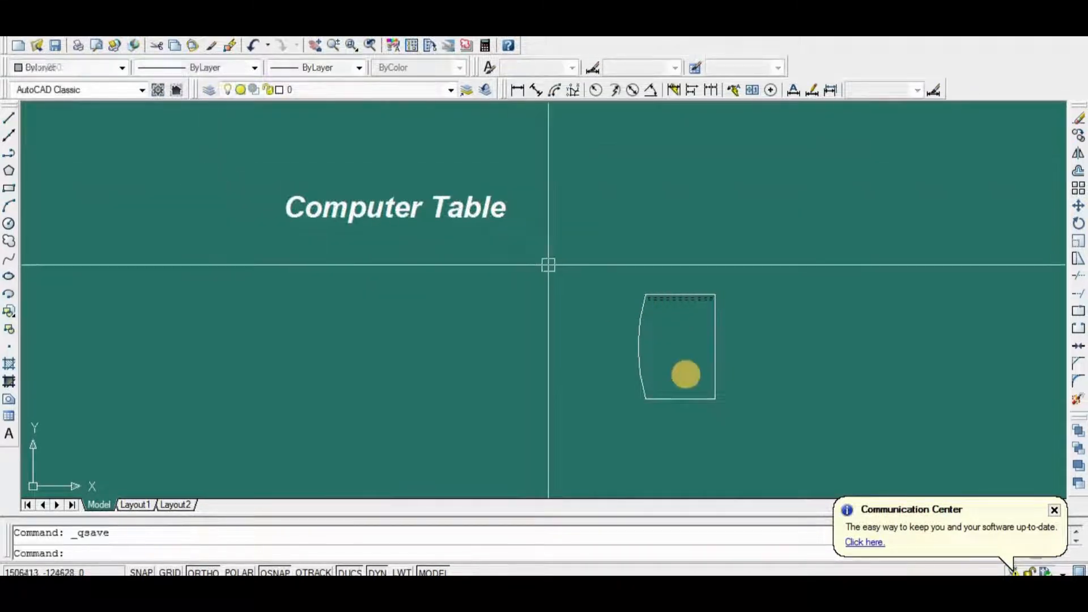
# Draw an 18 by 750 vertical rectangle to the left of the tabletop.
pyautogui.scroll(5, 696, 378)
pyautogui.moveTo(697, 379); pyautogui.dragTo(696, 379, button='middle')
pyautogui.scroll(-4, 696, 379)
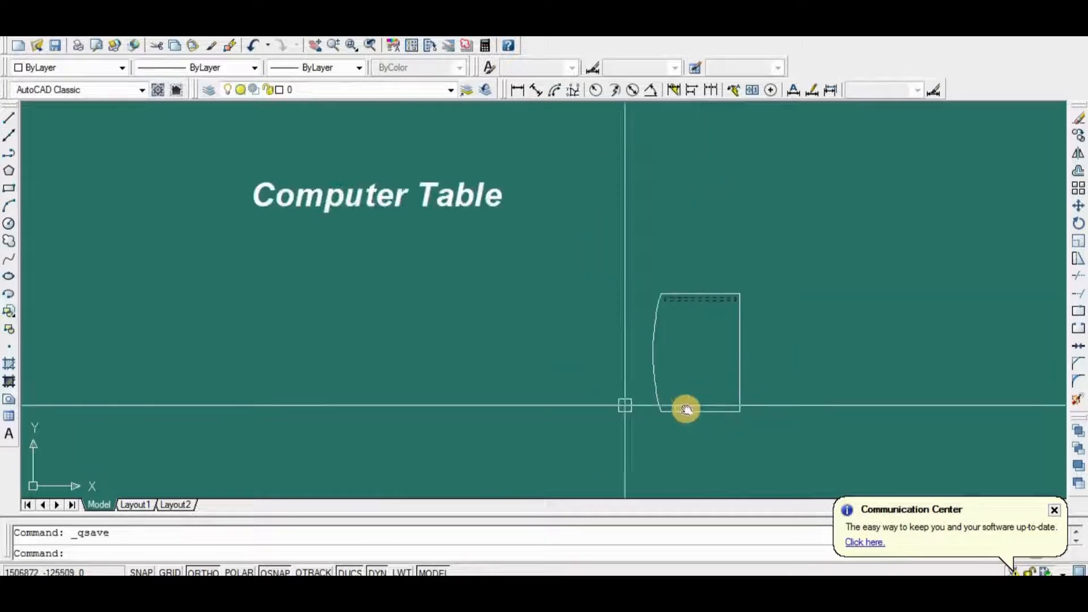
pyautogui.moveTo(626, 405); pyautogui.dragTo(674, 407, button='middle')
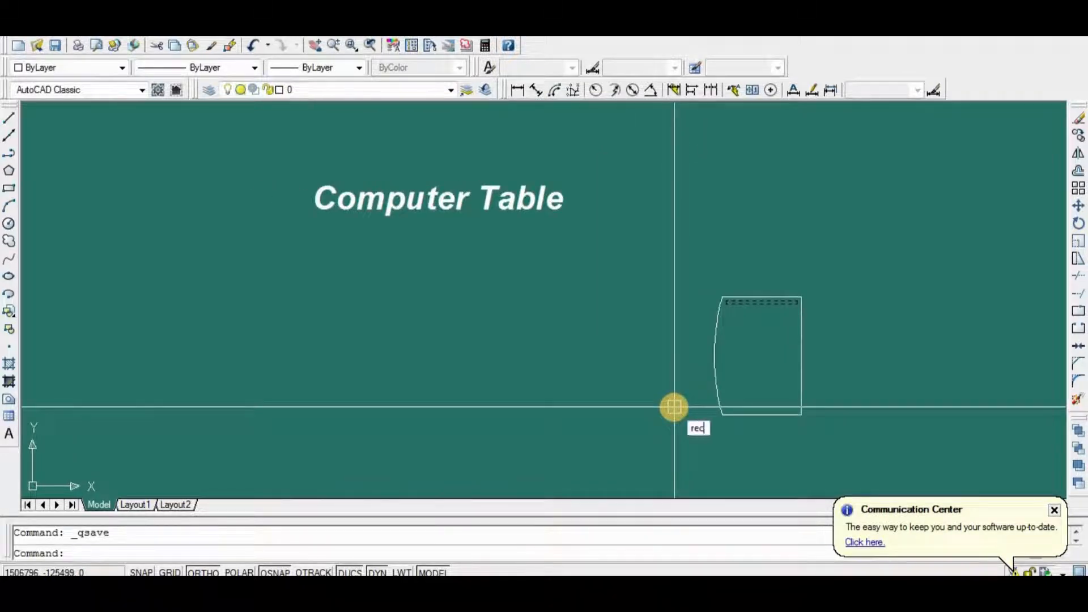
pyautogui.press('Return')
pyautogui.click(646, 295)
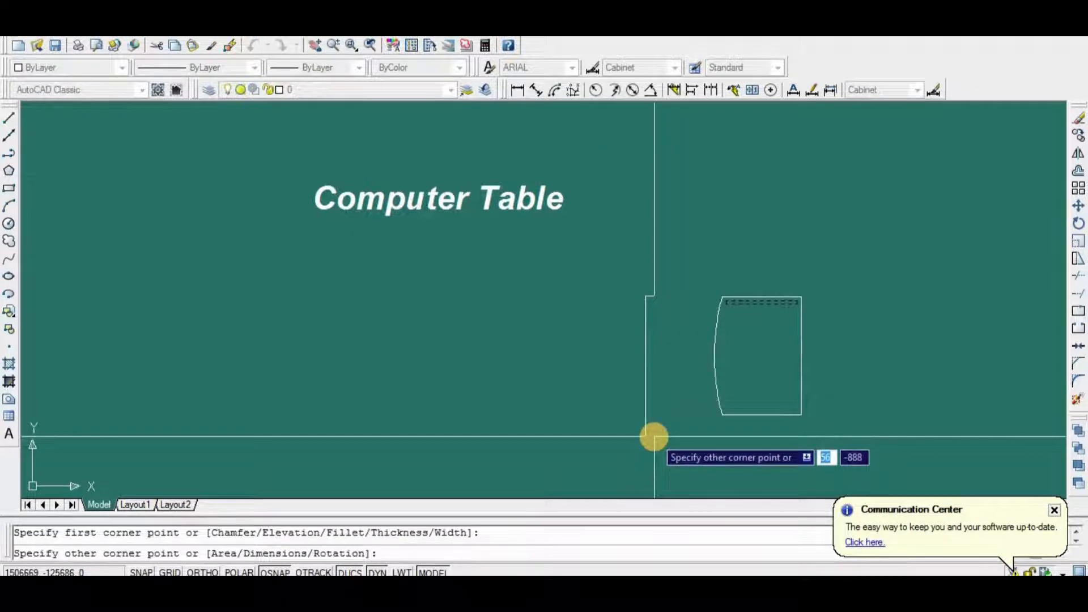
pyautogui.write('7')
pyautogui.press('BackSpace')
pyautogui.write('18')
pyautogui.press('Tab')
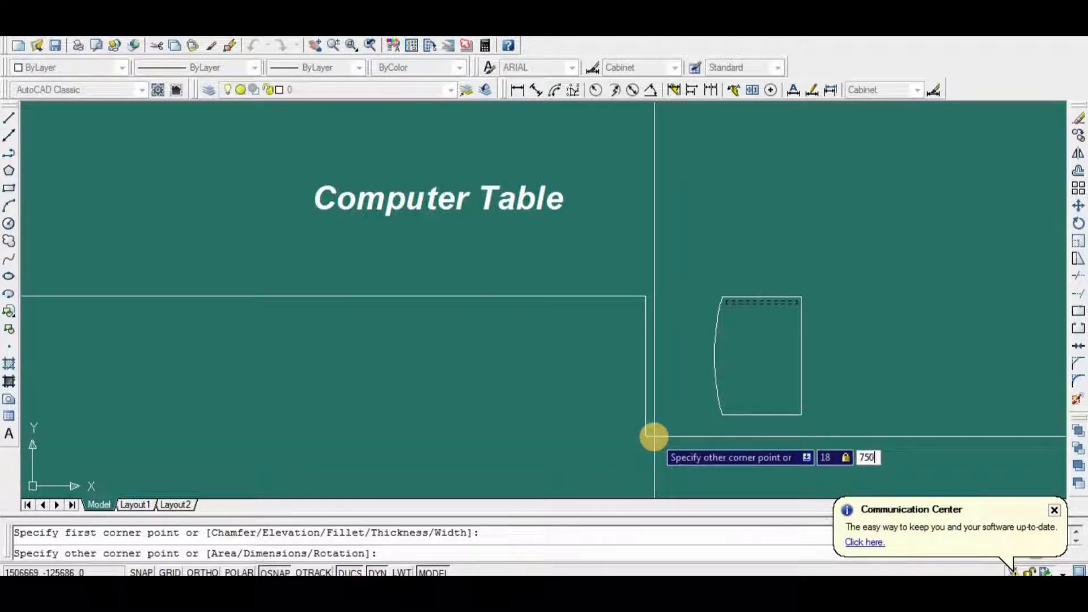
pyautogui.write('750')
pyautogui.press('Return')
# Move the 18 by 750 rectangle by its lower right corner onto the arc's lower end.
pyautogui.write('m')
pyautogui.press('Return')
pyautogui.click(672, 266)
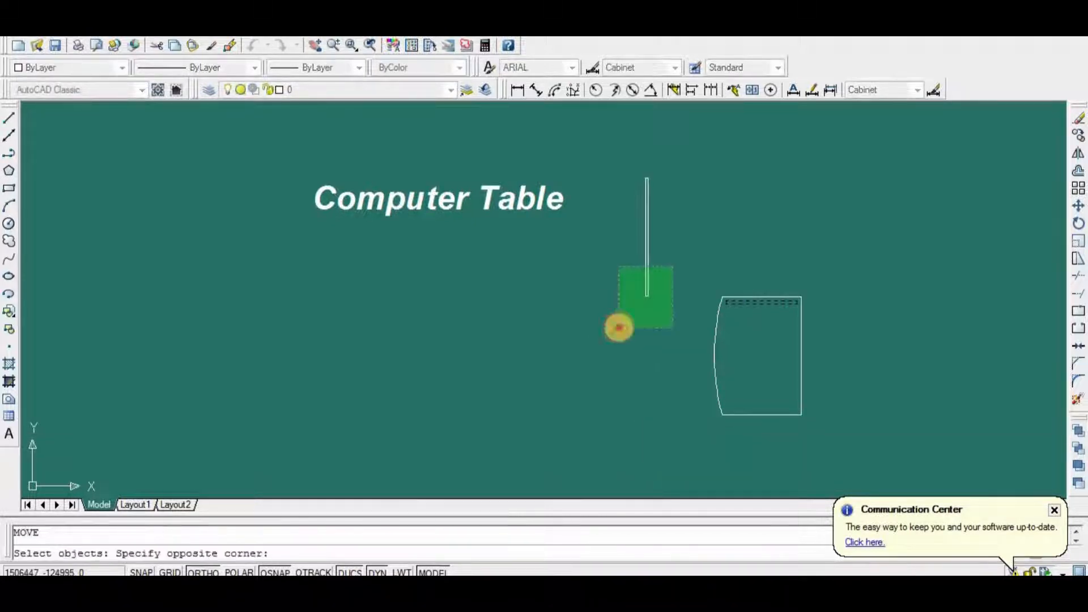
pyautogui.click(618, 327)
pyautogui.press('Return')
pyautogui.scroll(6, 652, 296)
pyautogui.click(649, 266)
pyautogui.scroll(5, 736, 402)
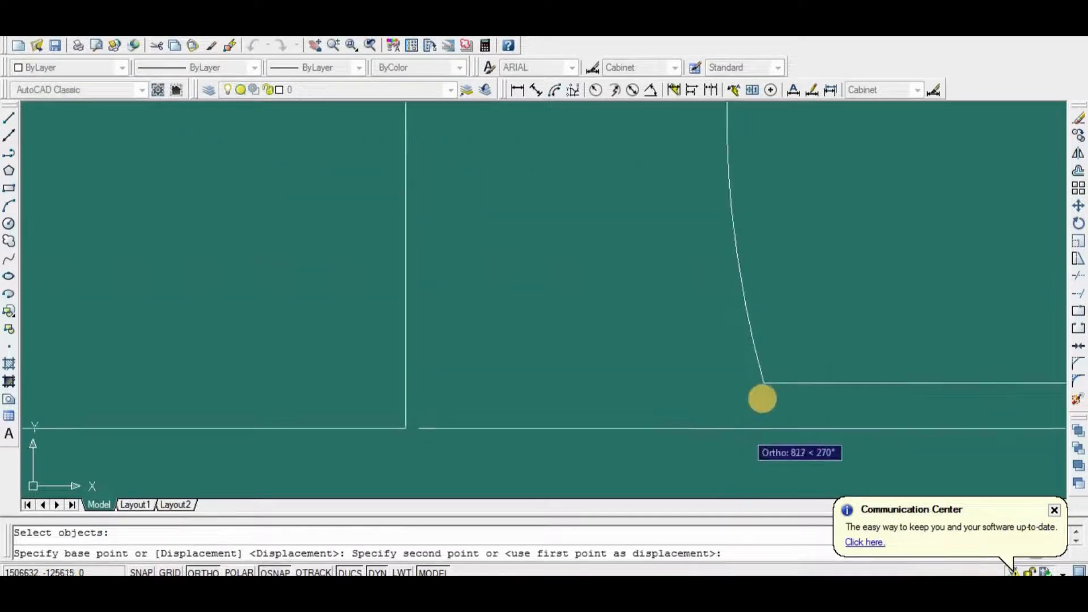
pyautogui.click(761, 383)
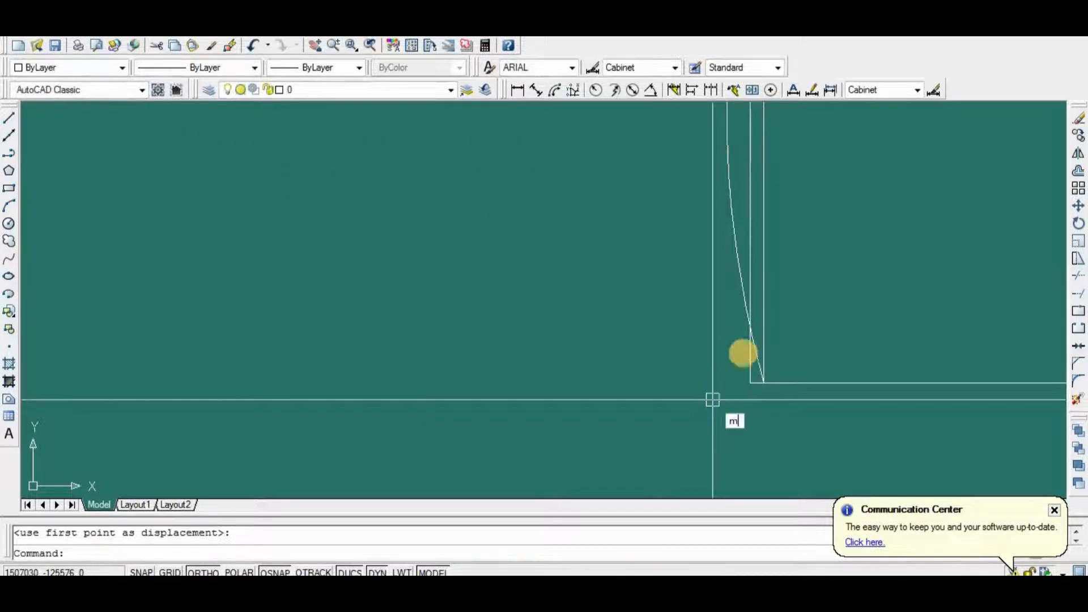
# Move the 18 by 750 rectangle horizontally to the left, clear of the curved edge.
pyautogui.press('Return')
pyautogui.click(765, 338)
pyautogui.scroll(-5, 776, 432)
pyautogui.press('Return')
pyautogui.click(801, 454)
pyautogui.click(715, 456)
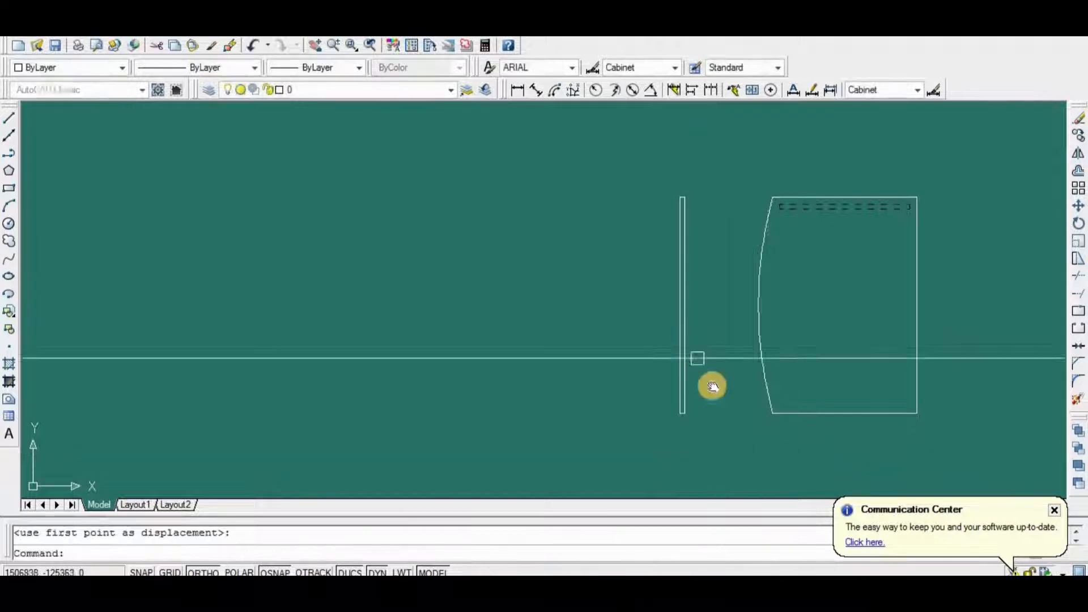
# Draw an 800 horizontal line leftward from the lower right corner of the 18 by 750 rectangle.
pyautogui.moveTo(712, 386); pyautogui.dragTo(725, 413, button='middle')
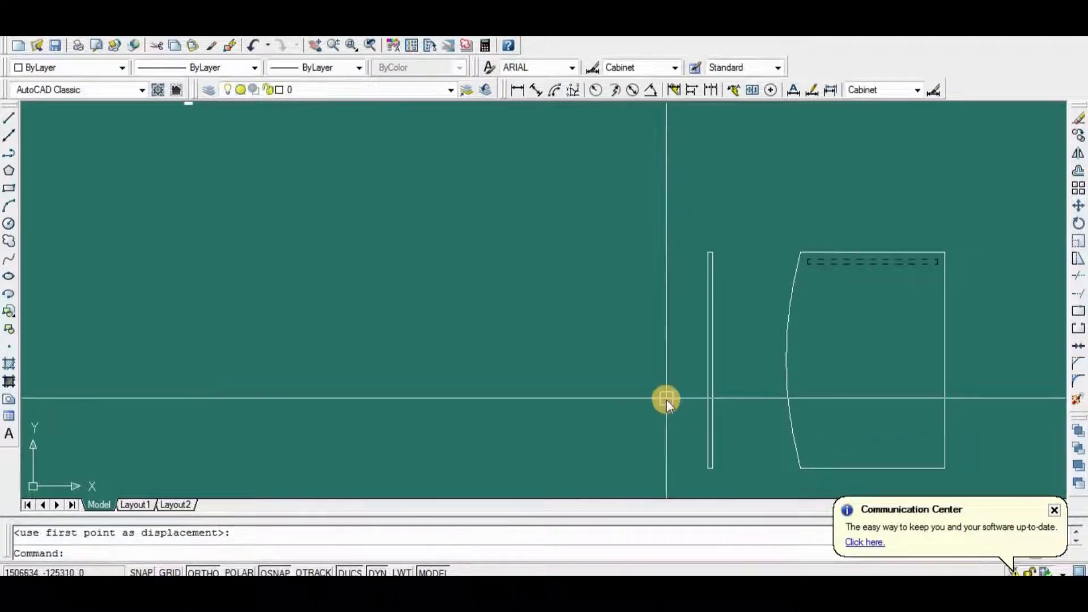
pyautogui.write('l')
pyautogui.press('Return')
pyautogui.scroll(5, 754, 380)
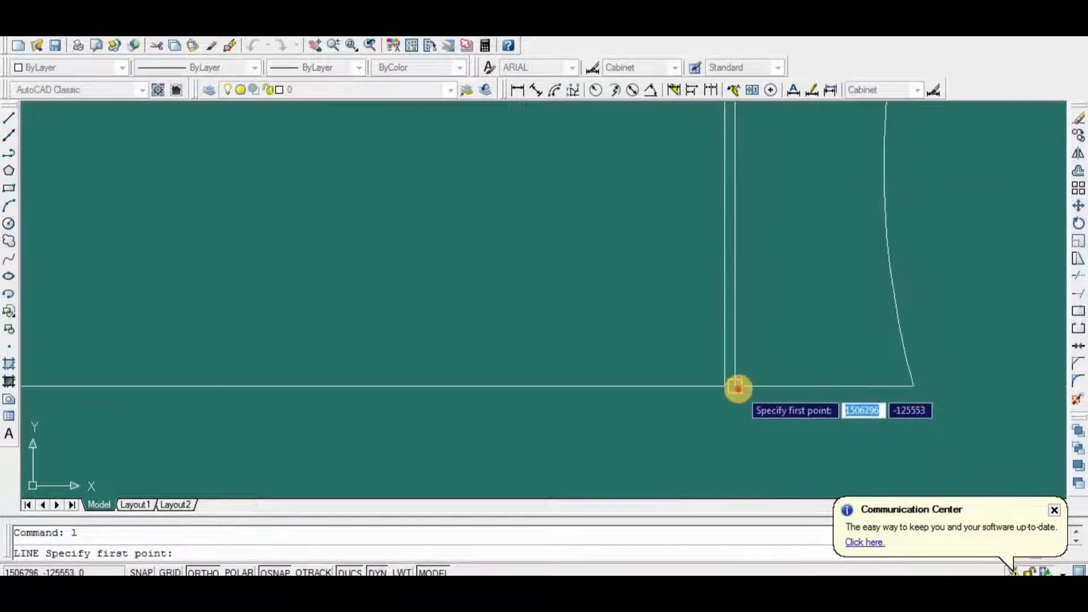
pyautogui.click(737, 387)
pyautogui.write('800')
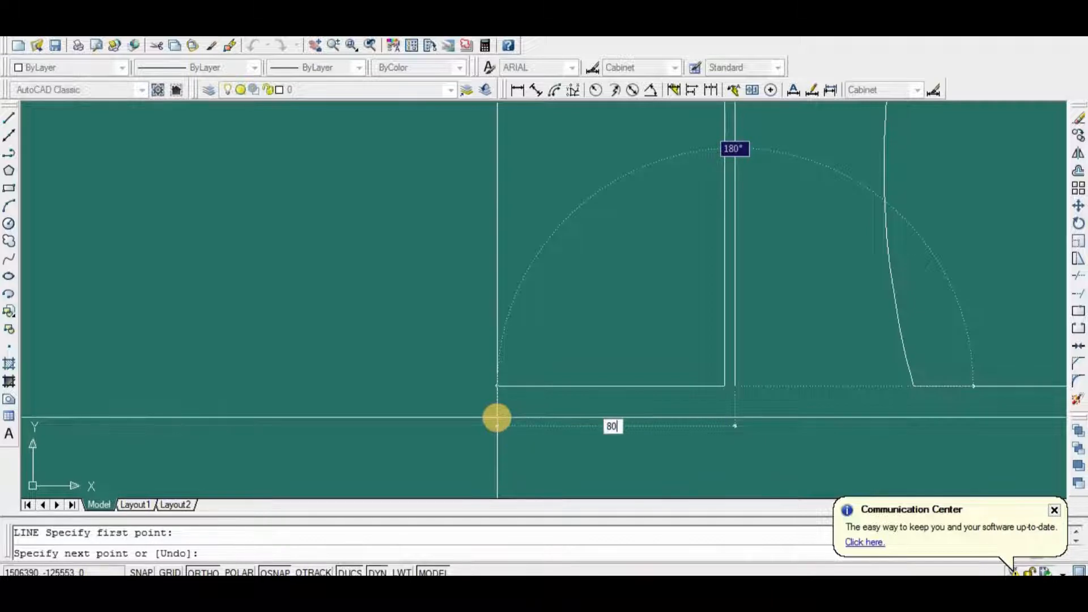
pyautogui.press('Return')
pyautogui.scroll(-6, 497, 417)
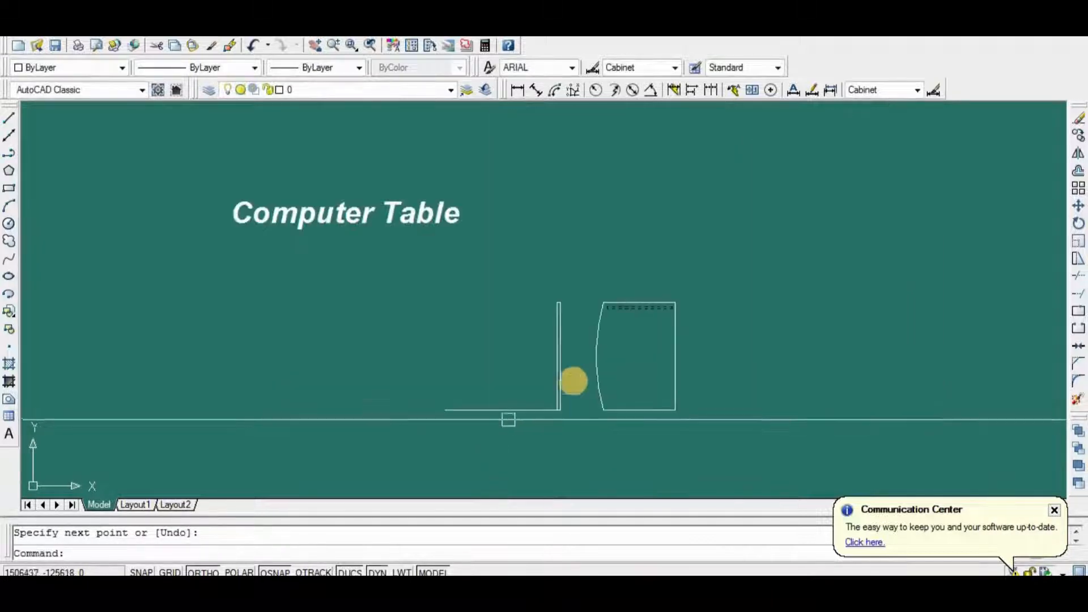
# Mirror the 18 by 750 rectangle about a vertical axis through the 800 line's midpoint, keeping the original.
pyautogui.scroll(3, 561, 381)
pyautogui.write('mi')
pyautogui.press('Return')
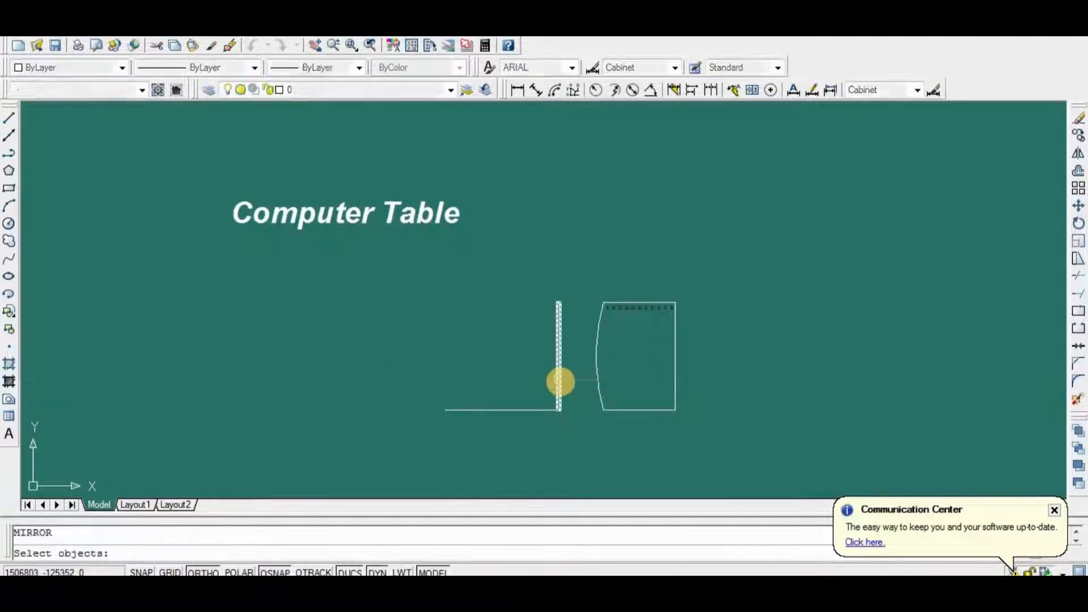
pyautogui.press('Return')
pyautogui.scroll(2, 470, 429)
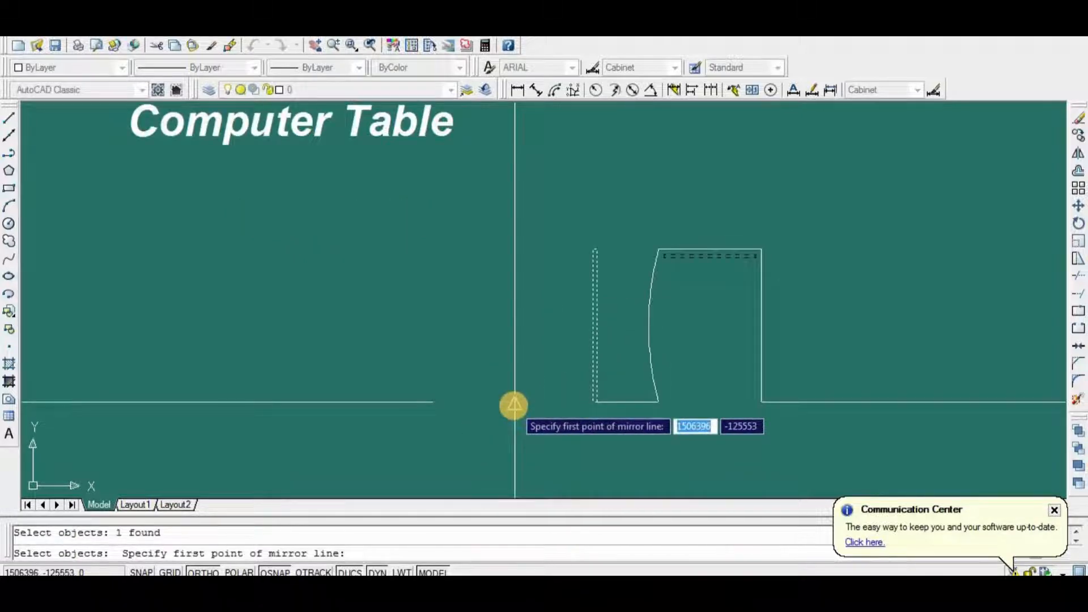
pyautogui.click(514, 405)
pyautogui.click(509, 351)
pyautogui.press('Return')
# Erase the 800 horizontal line joining the two side panels.
pyautogui.scroll(3, 471, 442)
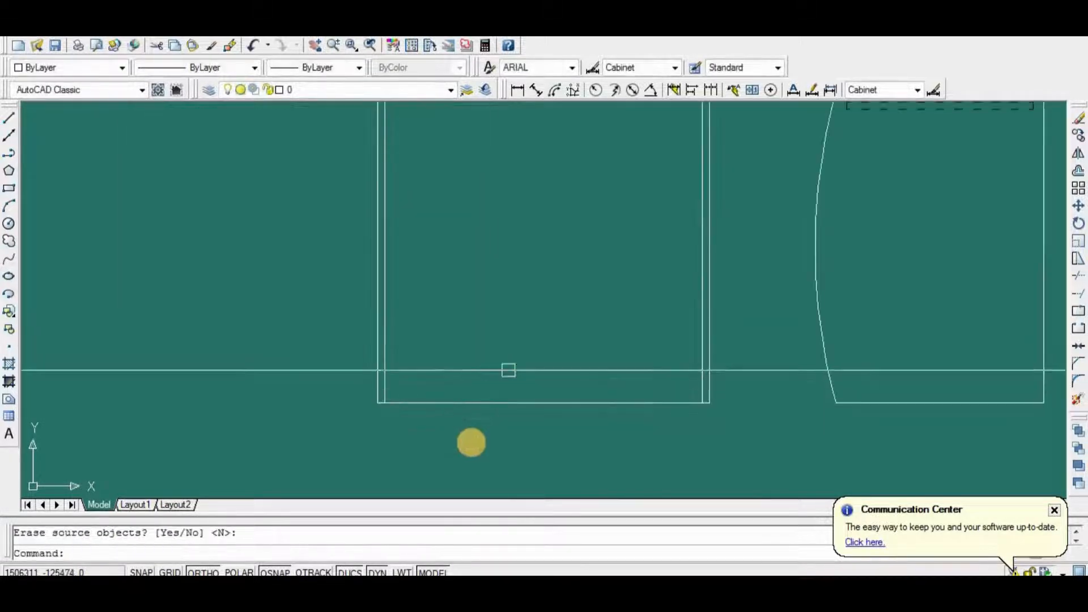
pyautogui.click(508, 370)
pyautogui.click(471, 443)
pyautogui.press('Delete')
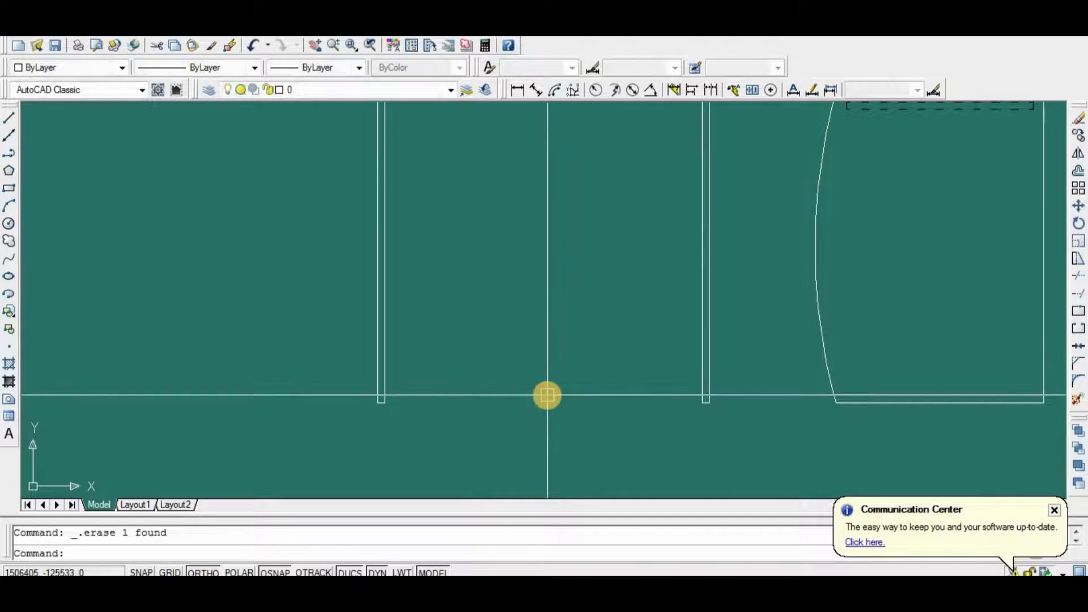
# Draw a horizontal line rightward from the left panel's inner lower corner and continue it vertically upward past the panel tops.
pyautogui.scroll(-2, 546, 393)
pyautogui.moveTo(552, 400)
pyautogui.mouseDown(button='middle')
pyautogui.moveTo(596, 436)
pyautogui.moveTo(543, 438)
pyautogui.mouseUp(button='middle')
pyautogui.scroll(2, 534, 410)
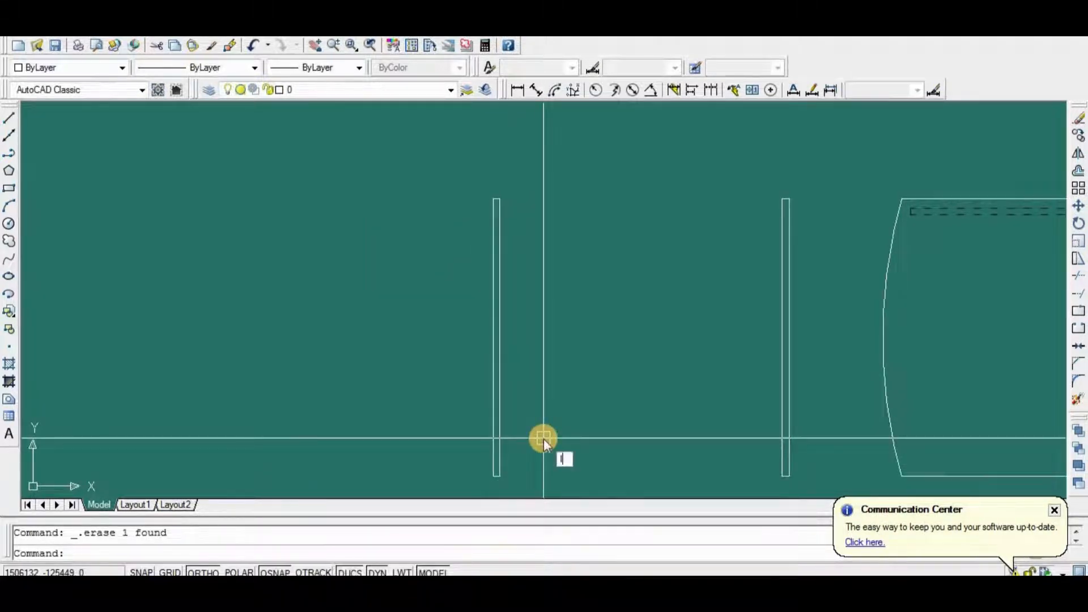
pyautogui.press('Return')
pyautogui.scroll(2, 517, 425)
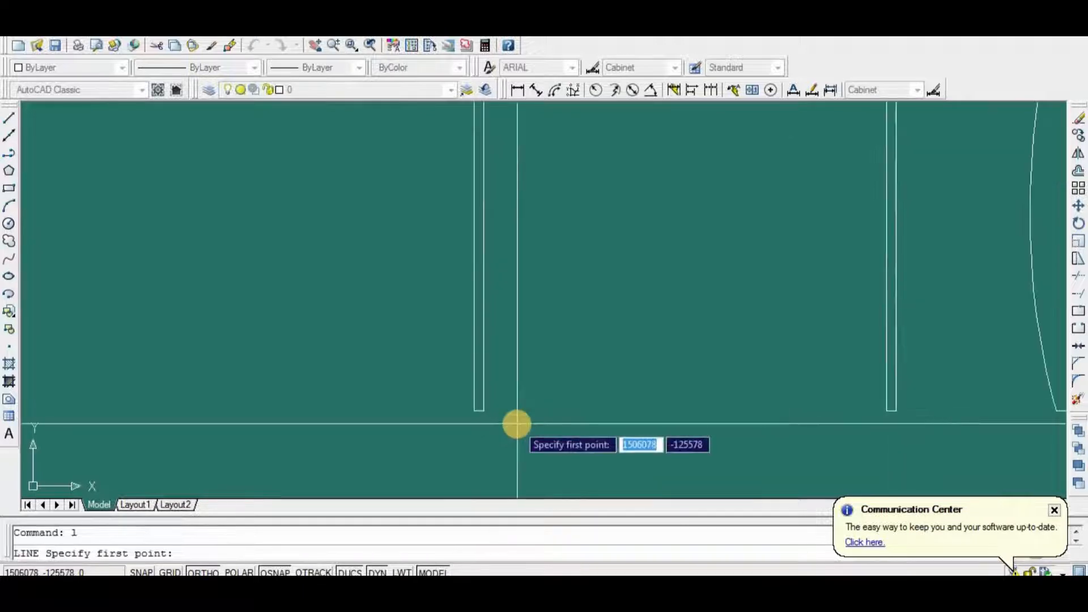
pyautogui.click(487, 413)
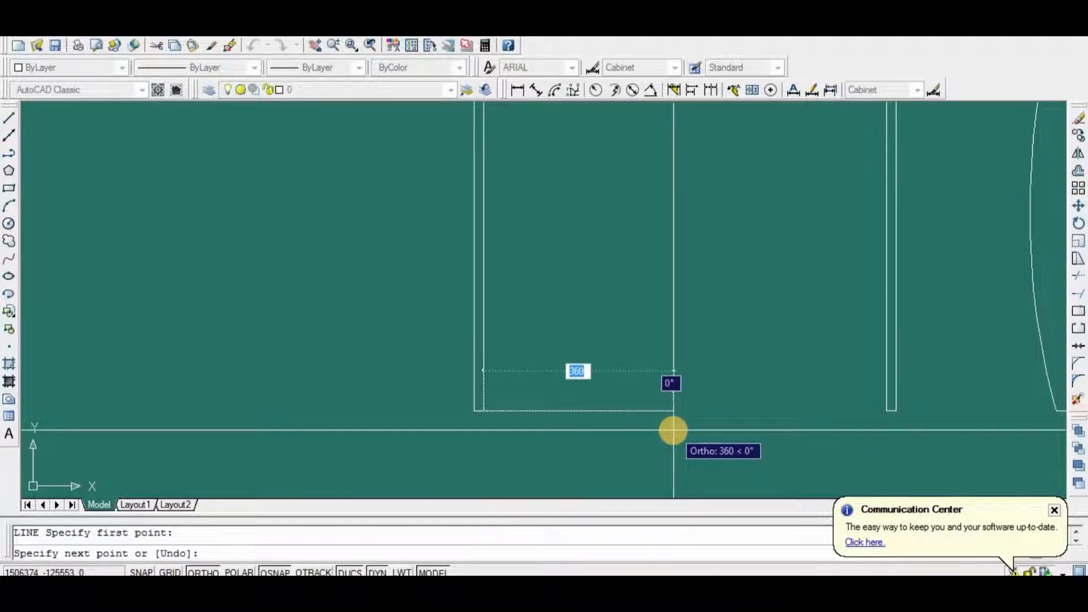
pyautogui.press('Return')
pyautogui.scroll(-2, 682, 238)
pyautogui.moveTo(665, 182); pyautogui.dragTo(655, 342, button='middle')
pyautogui.click(653, 237)
pyautogui.press('Return')
pyautogui.scroll(2, 622, 310)
pyautogui.scroll(-3, 529, 279)
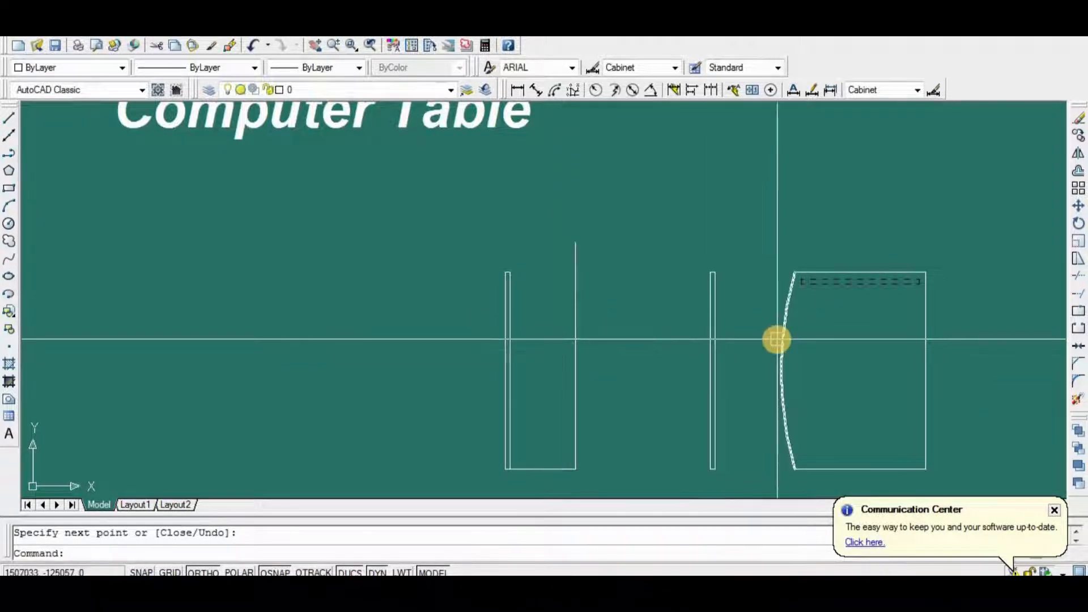
# Copy the dashed rectangle from the tabletop horizontally to the left, between the two side panels.
pyautogui.write('co')
pyautogui.press('Return')
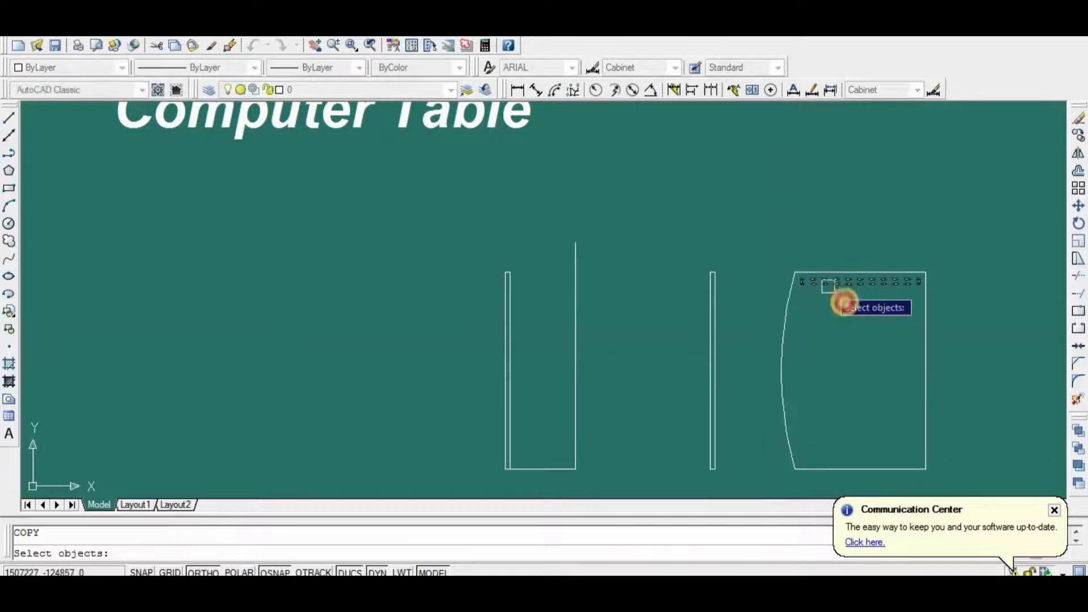
pyautogui.press('Return')
pyautogui.click(937, 153)
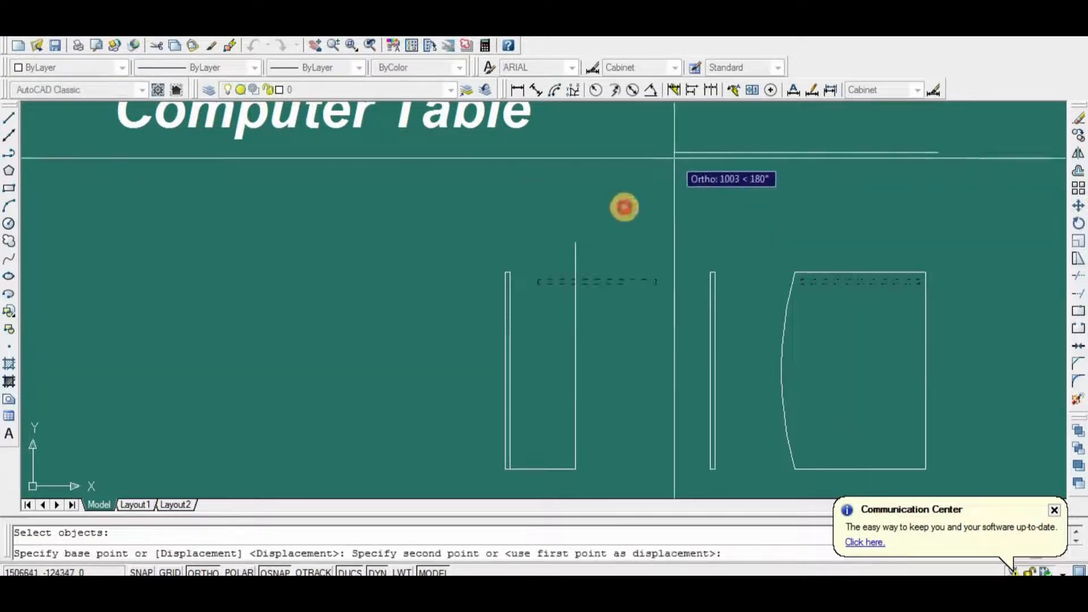
pyautogui.click(673, 158)
pyautogui.scroll(2, 510, 336)
pyautogui.scroll(3, 510, 335)
pyautogui.press('Return')
pyautogui.scroll(-4, 571, 328)
# Match the copied dashed rectangle's properties to those of the solid vertical line.
pyautogui.write('ma')
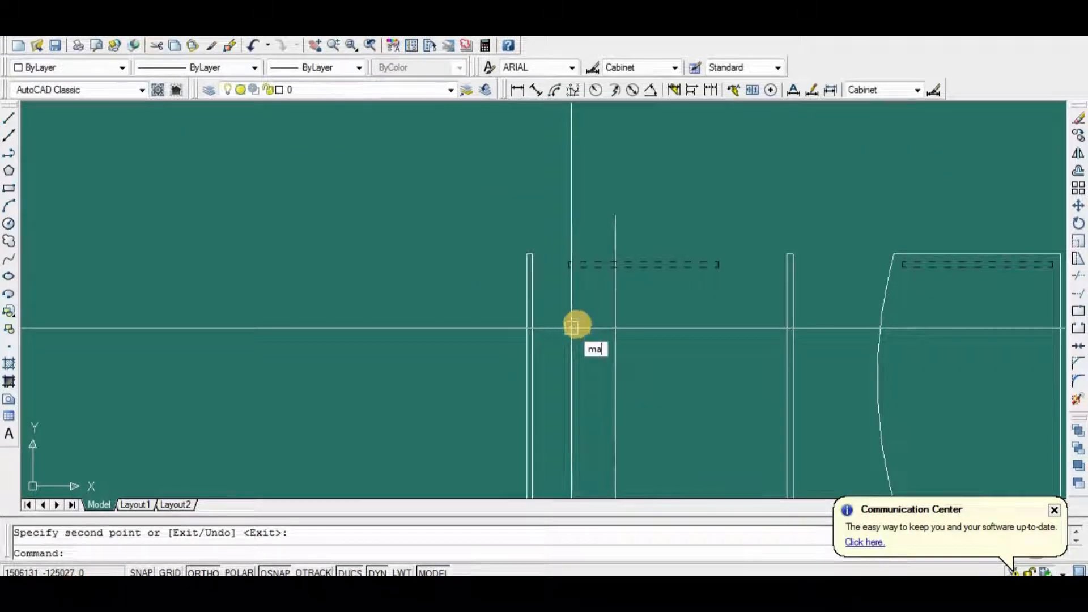
pyautogui.press('Return')
pyautogui.click(617, 304)
pyautogui.press('Return')
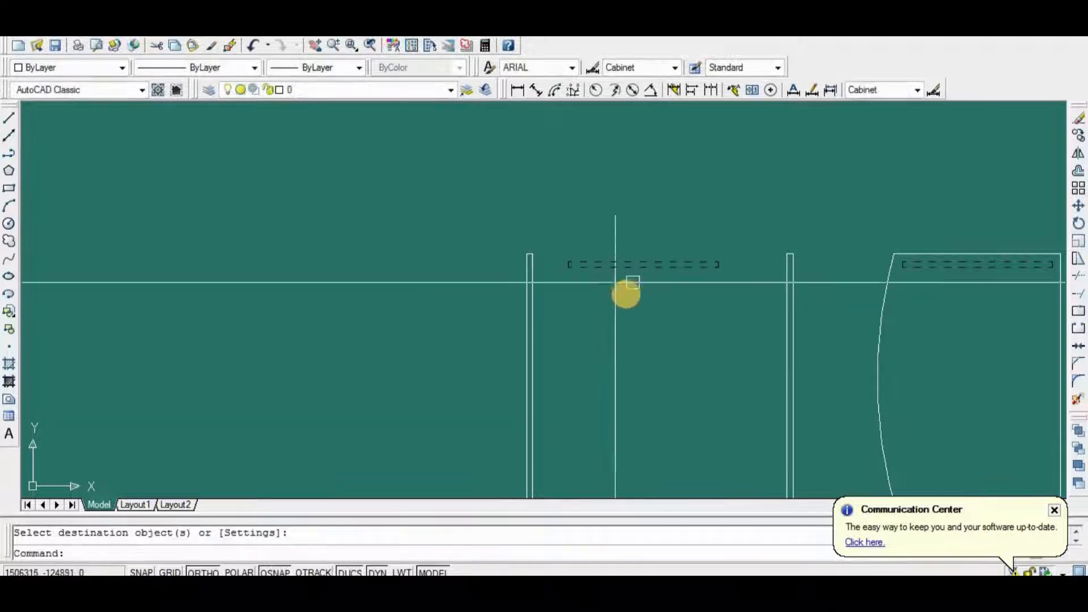
pyautogui.press('Return')
pyautogui.click(615, 308)
pyautogui.click(647, 262)
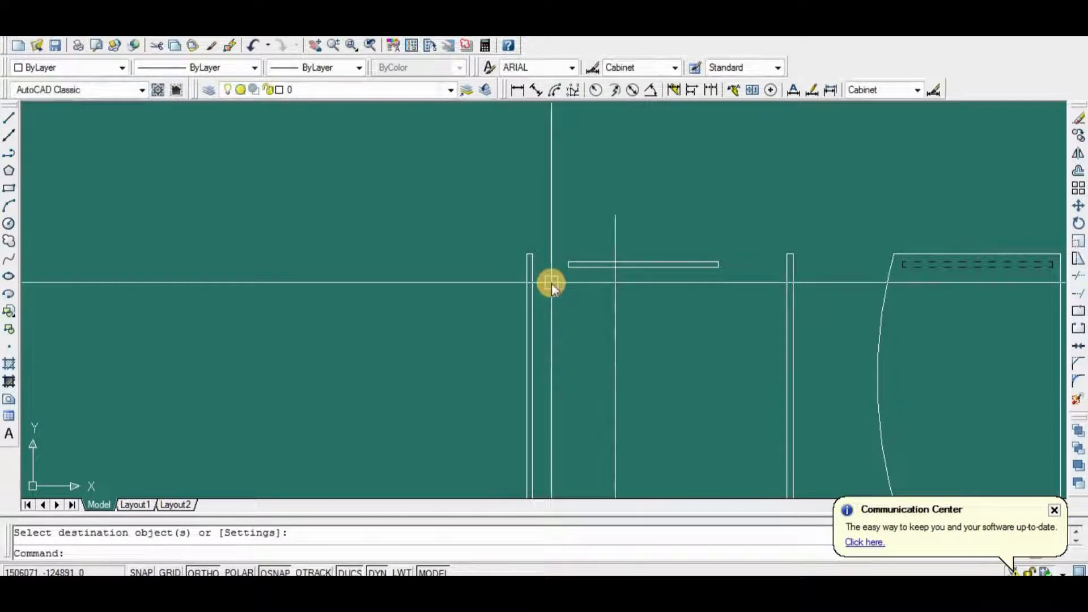
# Move the copied rectangle by its lower left corner horizontally against the left side panel's inner face.
pyautogui.scroll(3, 555, 281)
pyautogui.write('m')
pyautogui.press('Return')
pyautogui.click(584, 237)
pyautogui.click(549, 308)
pyautogui.press('Return')
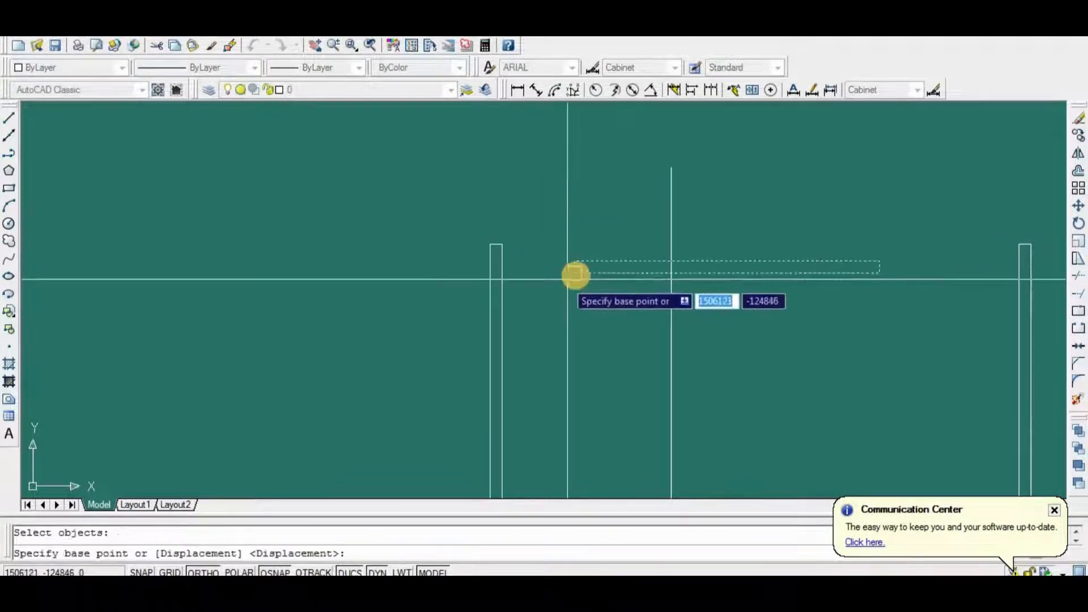
pyautogui.click(575, 274)
pyautogui.click(502, 273)
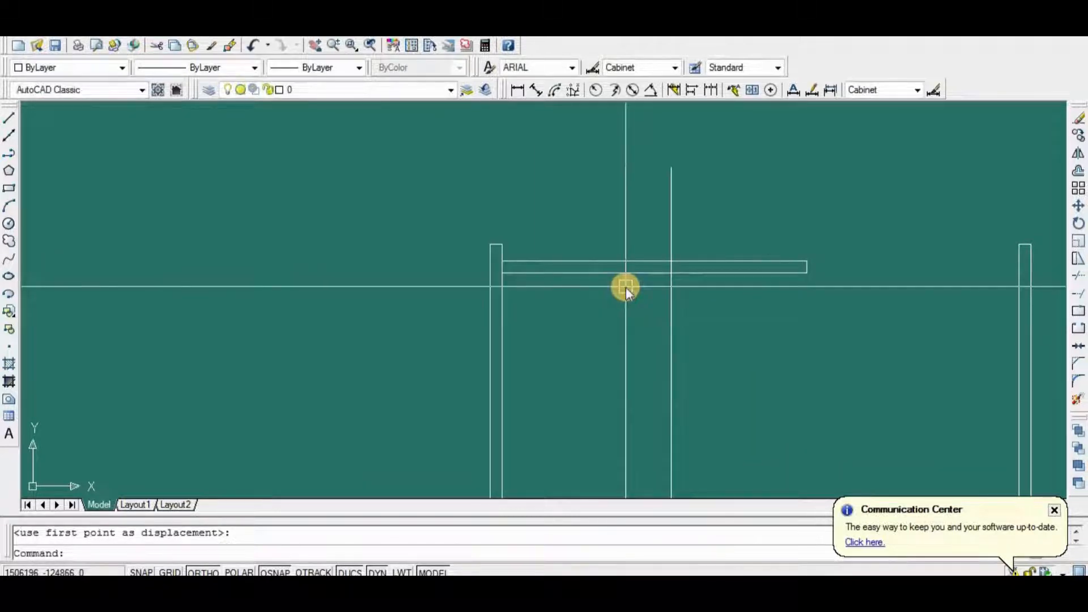
# Trim the vertical line at the underside of the horizontal rectangle, removing the part above it.
pyautogui.press('Return')
pyautogui.press('Return')
pyautogui.scroll(5, 671, 258)
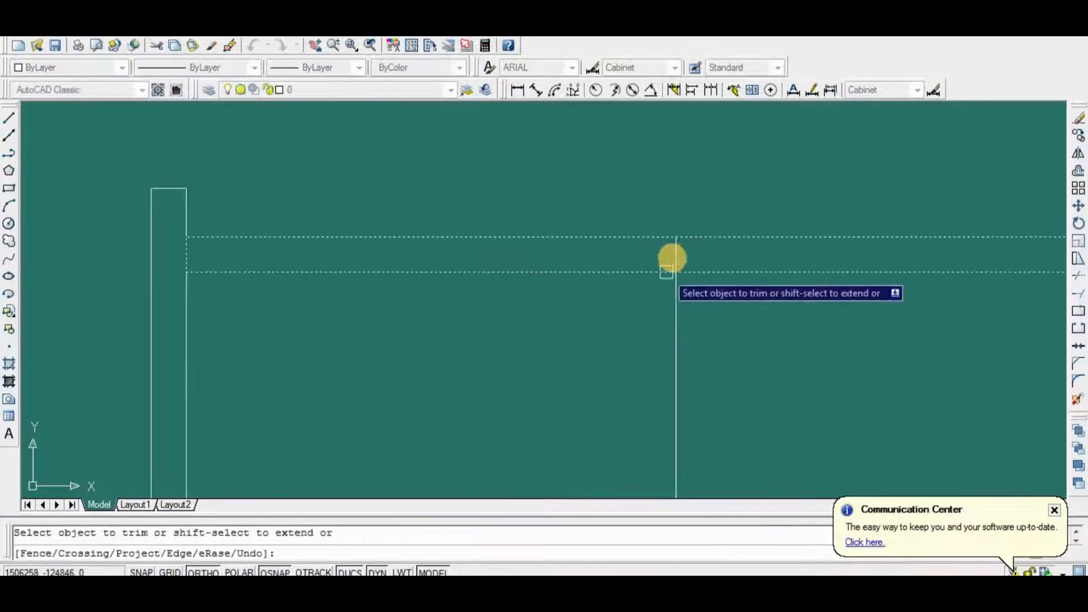
pyautogui.click(666, 269)
pyautogui.press('Return')
pyautogui.scroll(-5, 679, 371)
pyautogui.moveTo(703, 276); pyautogui.dragTo(697, 293, button='middle')
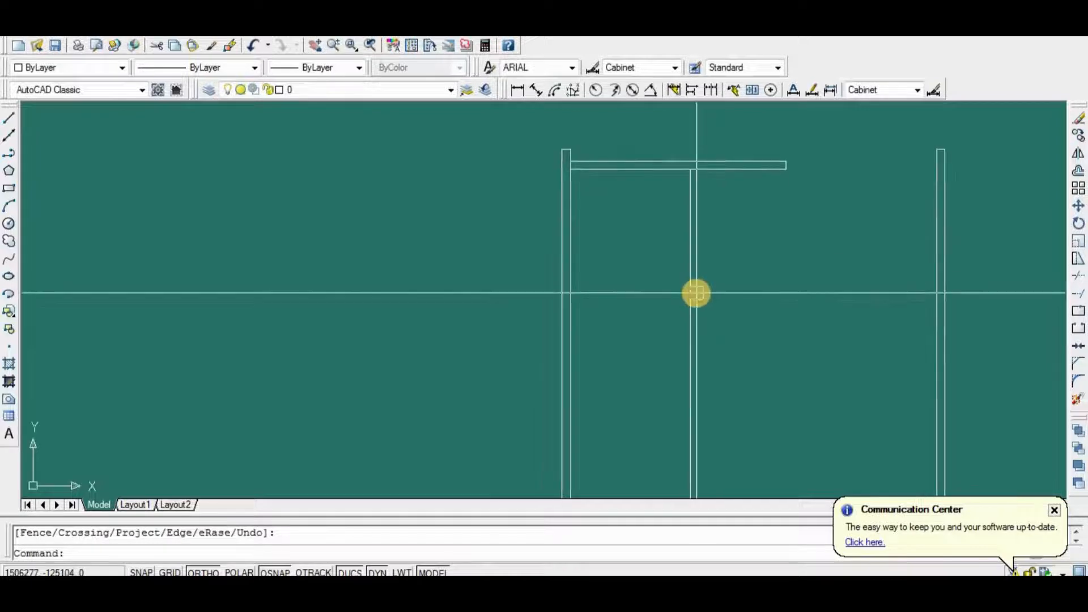
# Offset the inner vertical line 18 to the left to form the partition's thickness.
pyautogui.write('o')
pyautogui.press('Return')
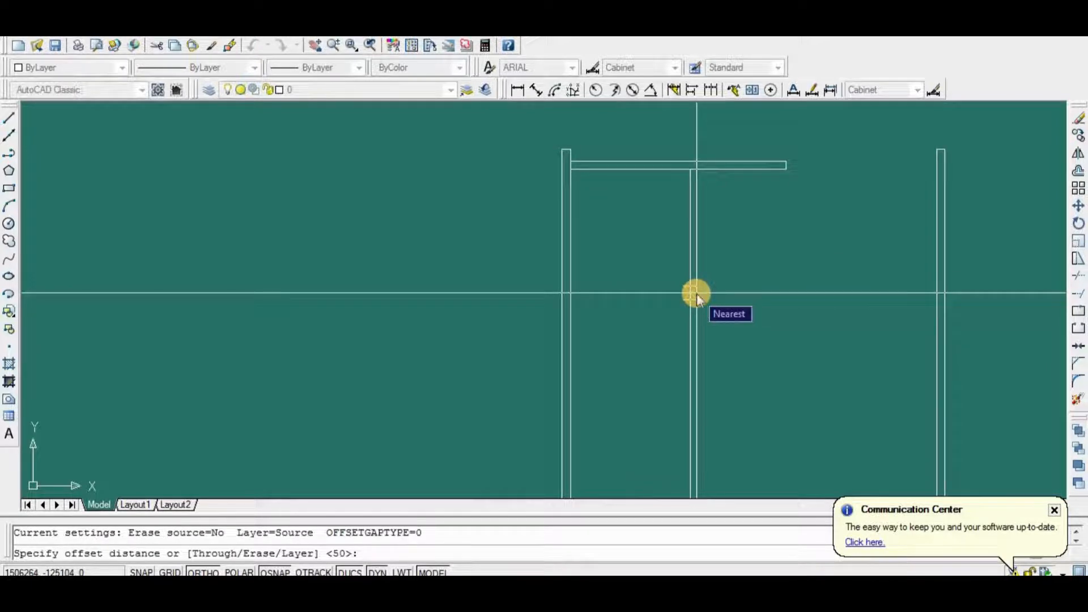
pyautogui.write('1')
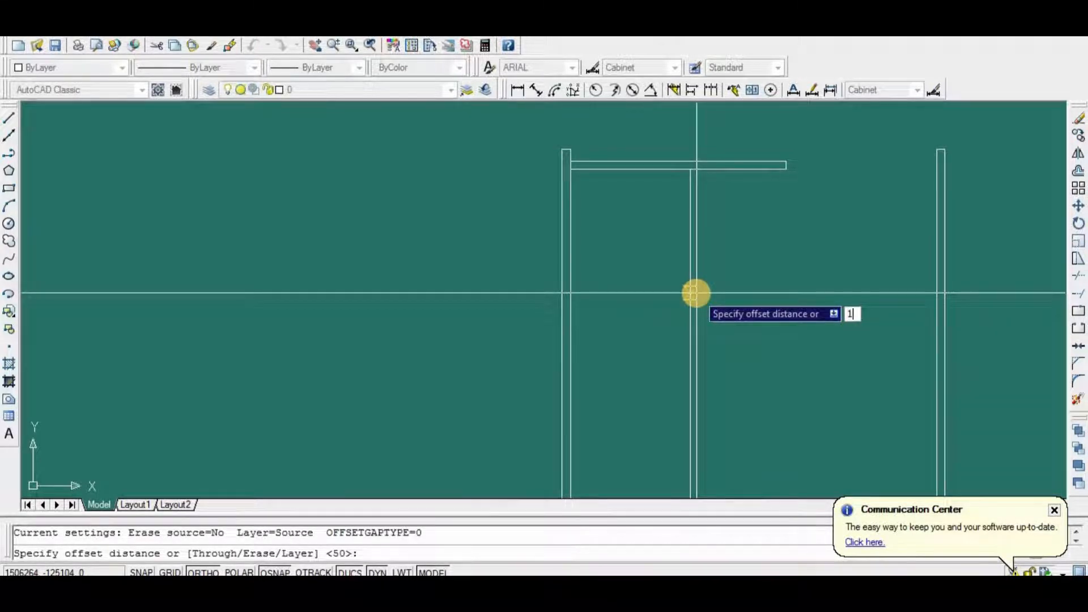
pyautogui.write('8')
pyautogui.press('Return')
pyautogui.click(692, 294)
pyautogui.click(645, 303)
pyautogui.press('Return')
pyautogui.scroll(-5, 711, 326)
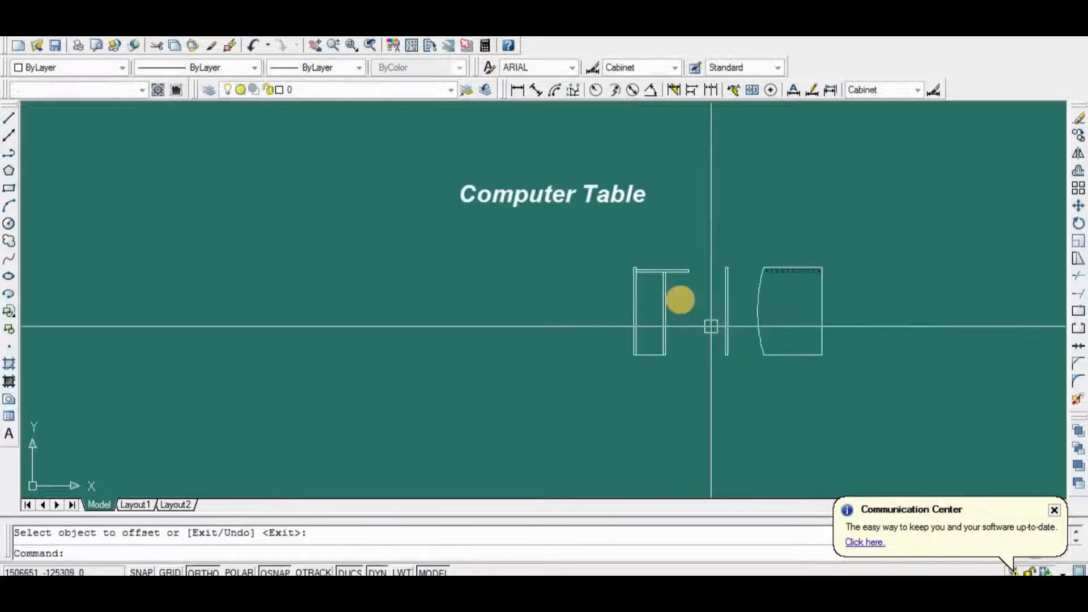
# Try to stretch the horizontal rectangle's right end to the right side panel, and undo the stretch.
pyautogui.scroll(5, 710, 306)
pyautogui.press('Return')
pyautogui.click(743, 186)
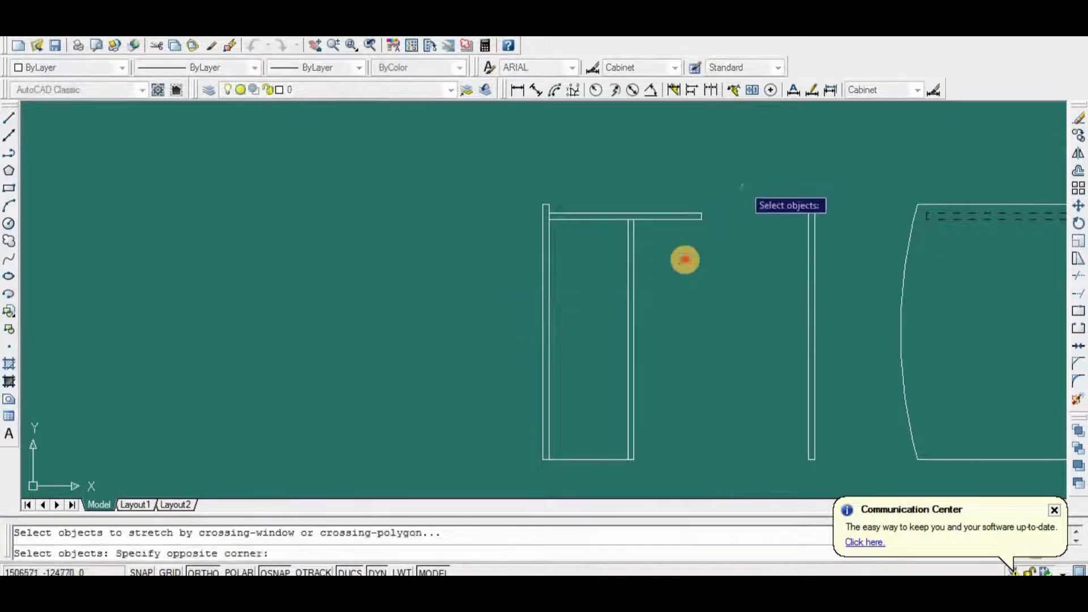
pyautogui.click(685, 259)
pyautogui.press('Return')
pyautogui.click(702, 220)
pyautogui.click(799, 218)
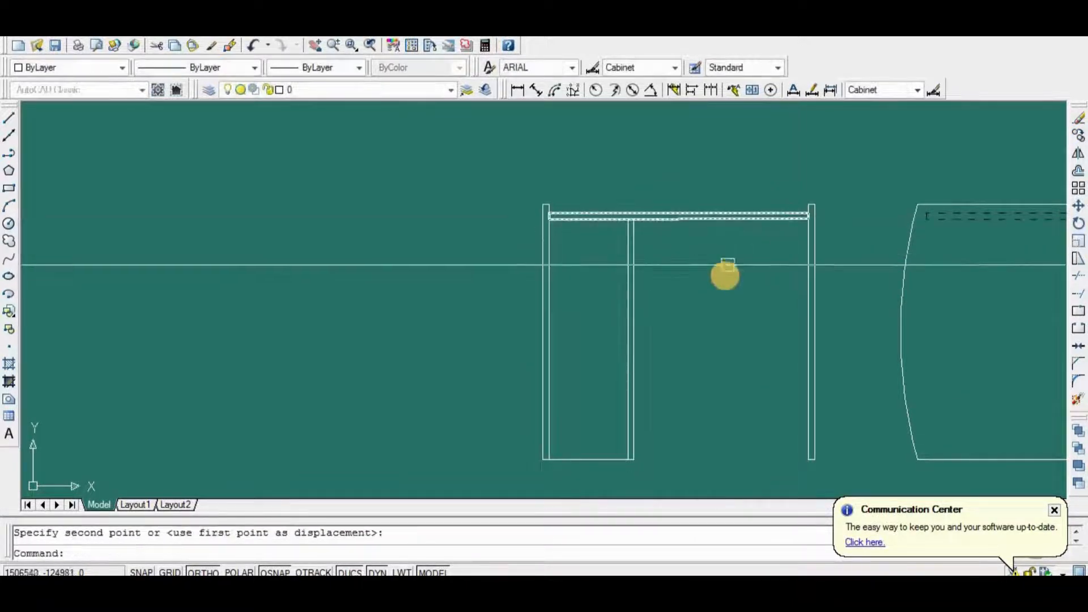
pyautogui.scroll(-5, 733, 260)
pyautogui.scroll(5, 741, 275)
pyautogui.hotkey('ctrl', 'z')
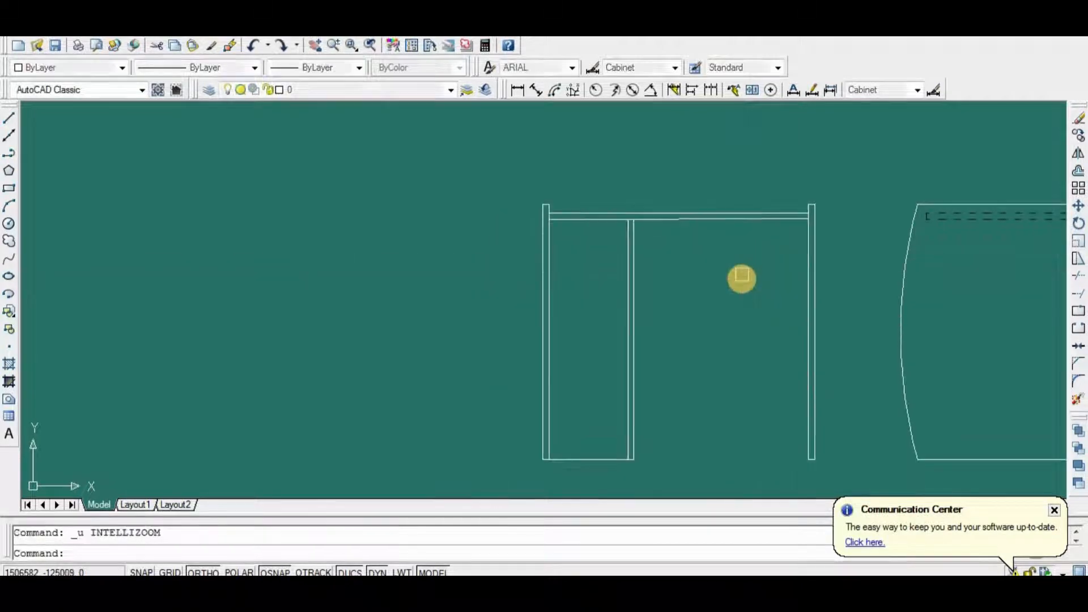
# Stretch the horizontal rectangle's right end by its lower corner to the right side panel's inner face.
pyautogui.write('s')
pyautogui.press('Return')
pyautogui.scroll(3, 748, 239)
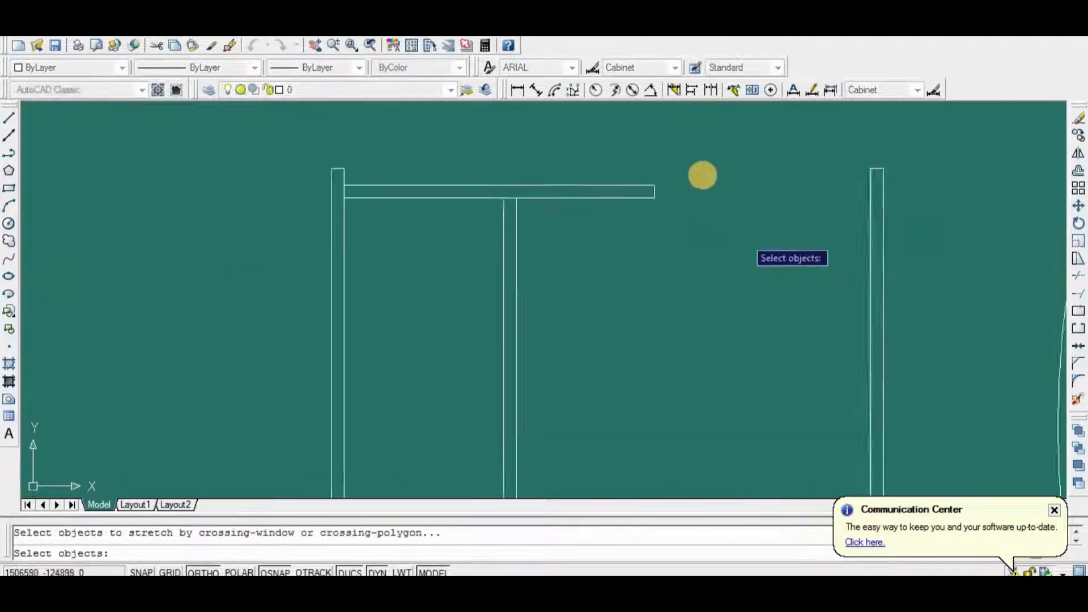
pyautogui.click(699, 164)
pyautogui.click(606, 225)
pyautogui.press('Return')
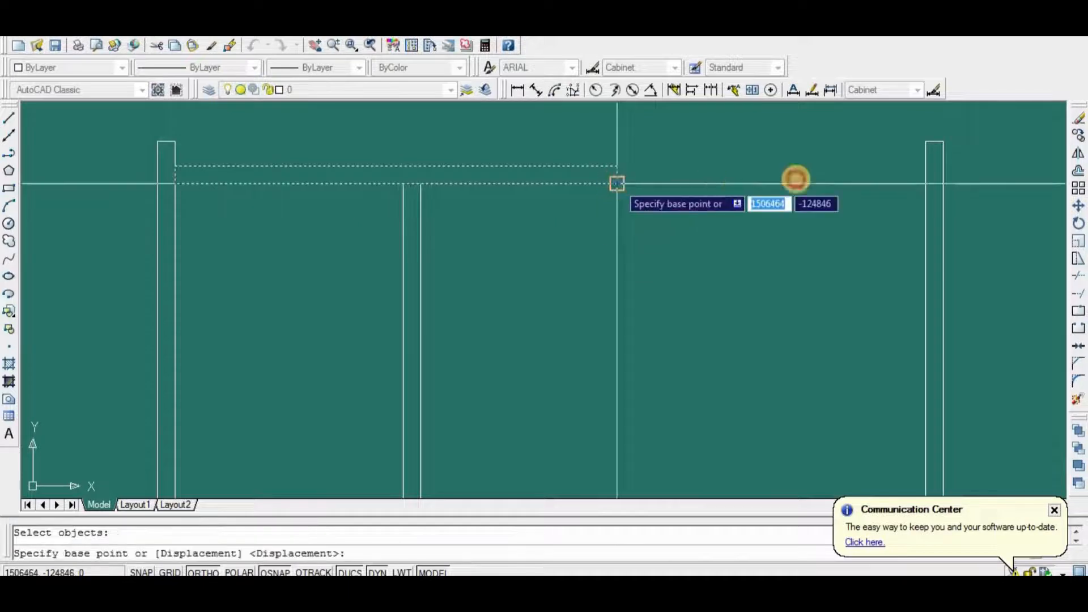
pyautogui.click(617, 183)
pyautogui.click(926, 185)
pyautogui.scroll(-5, 825, 236)
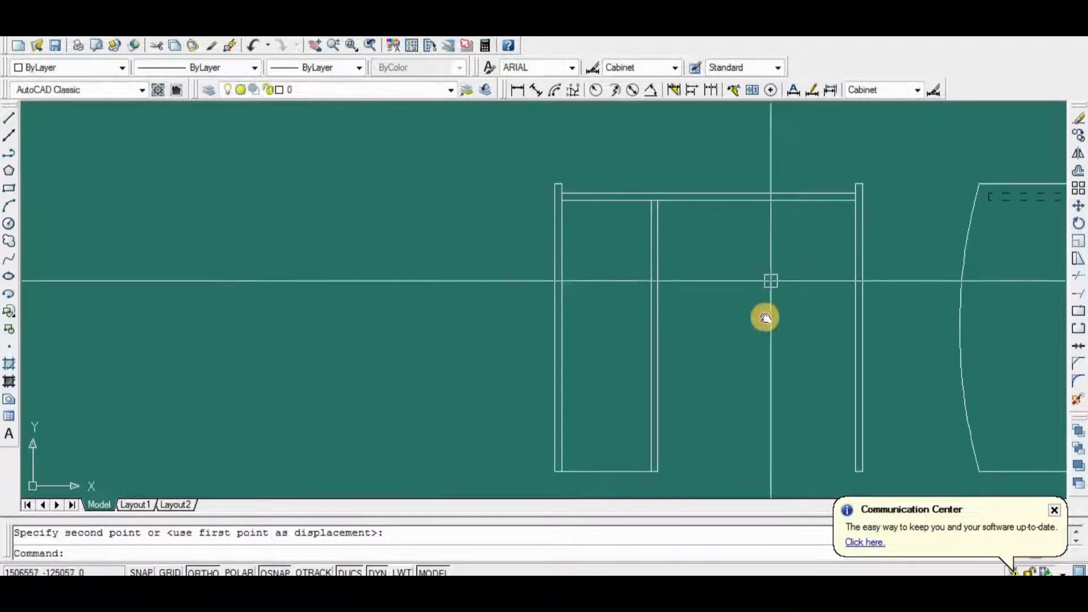
# Draw an 18 by 250 rectangle crossing the upper edge of the curved-edge view near its middle.
pyautogui.moveTo(845, 331)
pyautogui.mouseDown(button='middle')
pyautogui.moveTo(729, 325)
pyautogui.moveTo(769, 350)
pyautogui.mouseUp(button='middle')
pyautogui.scroll(5, 1008, 282)
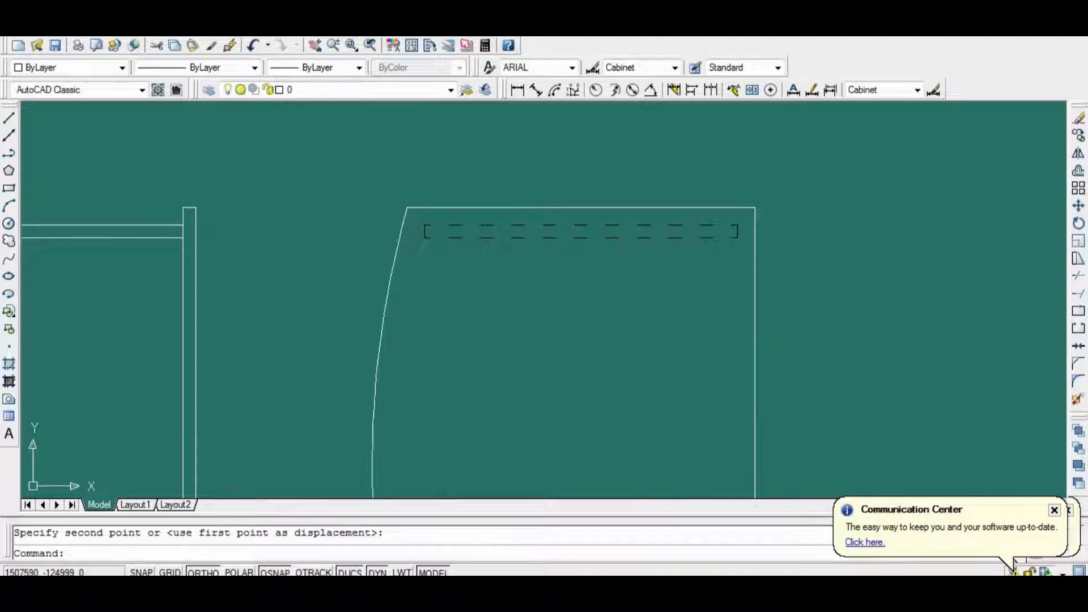
pyautogui.click(1054, 511)
pyautogui.moveTo(579, 320); pyautogui.dragTo(615, 330, button='middle')
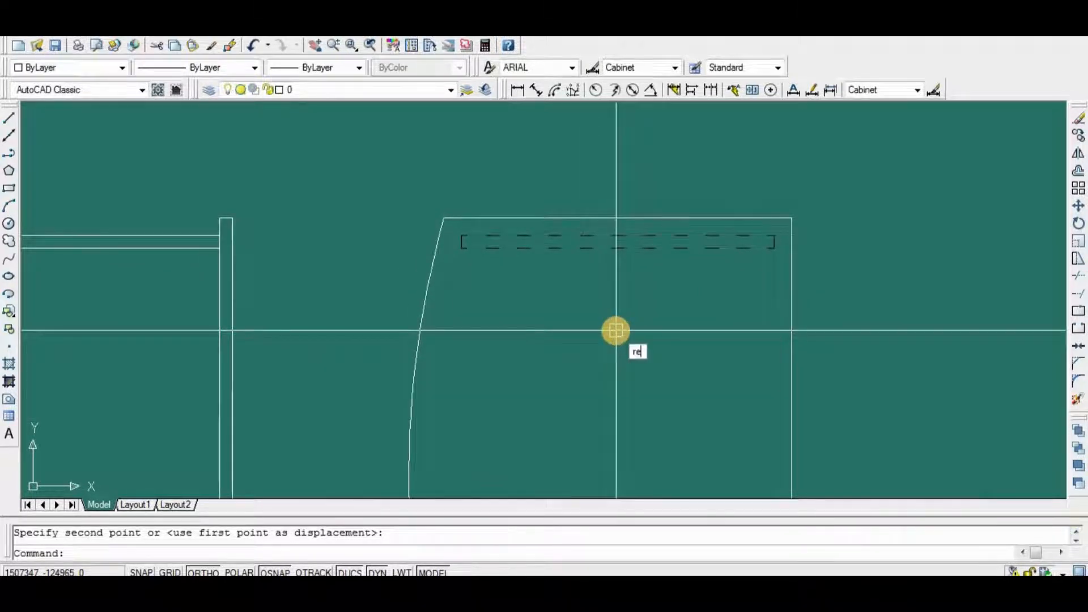
pyautogui.press('Return')
pyautogui.click(613, 297)
pyautogui.scroll(-3, 631, 403)
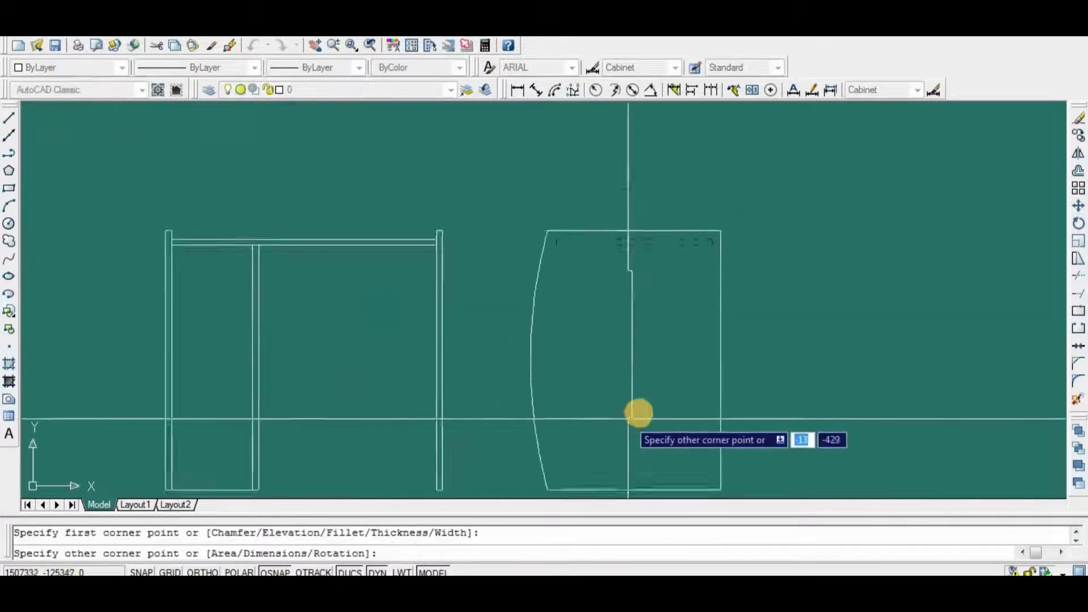
pyautogui.scroll(2, 646, 411)
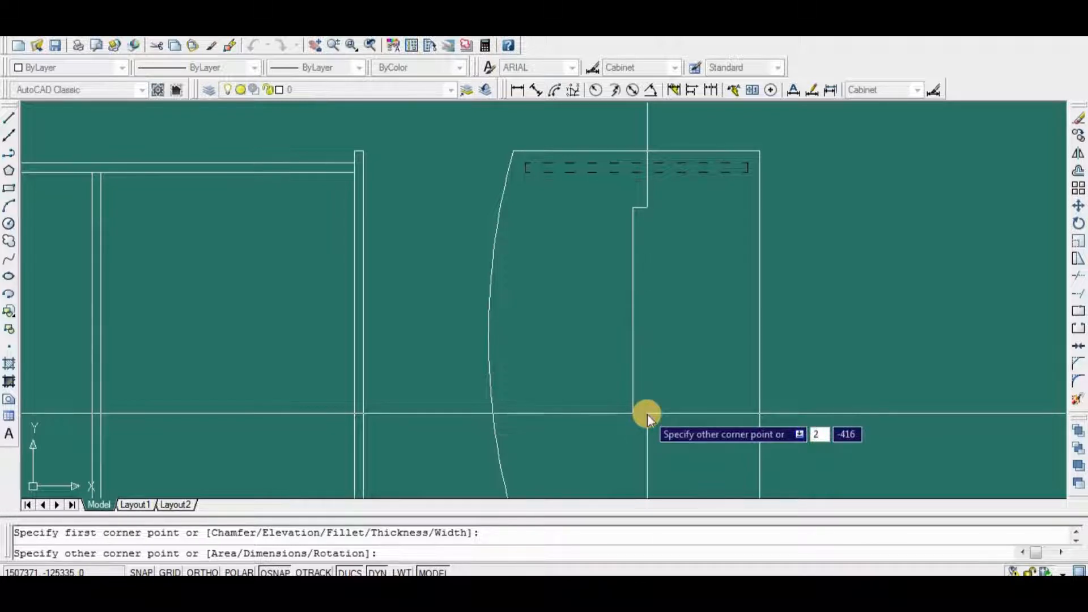
pyautogui.write('18')
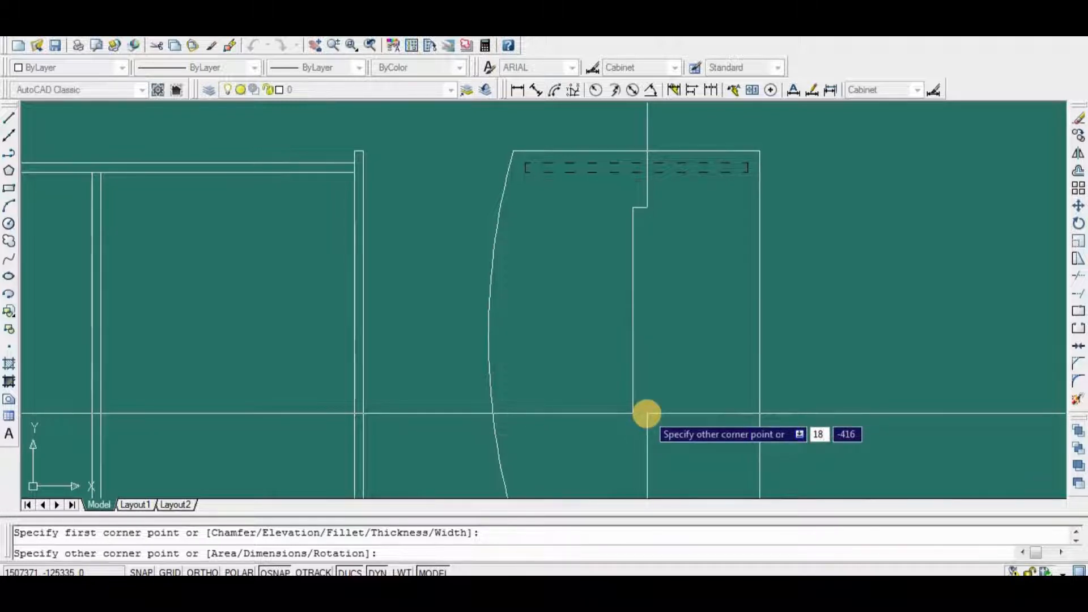
pyautogui.press('Tab')
pyautogui.press('Return')
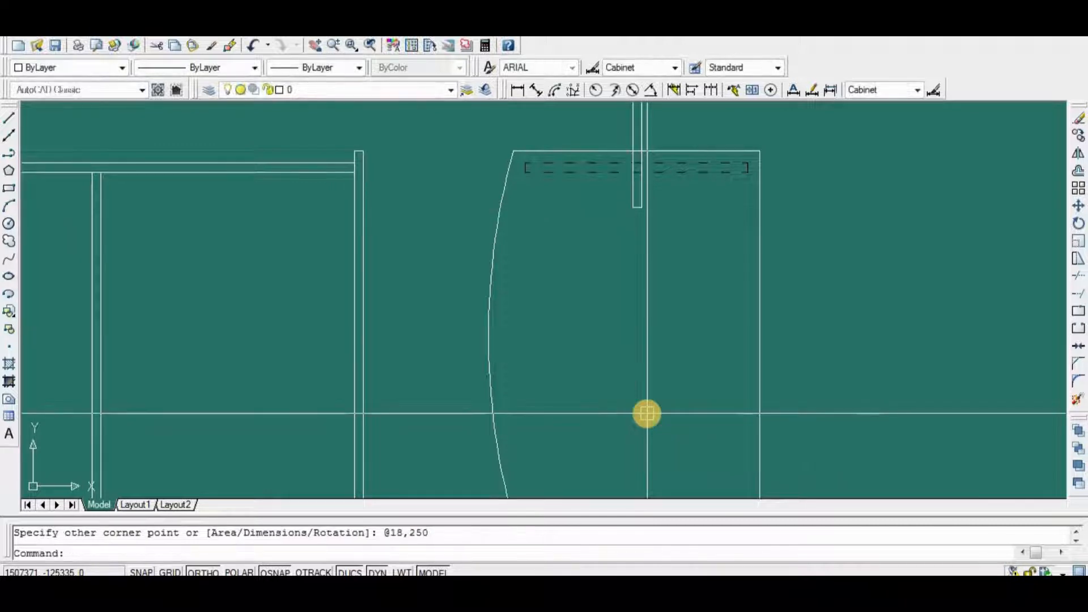
# Move the 18 by 250 rectangle by its upper end to the upper right corner of the dashed rail.
pyautogui.press('Return')
pyautogui.scroll(-2, 649, 340)
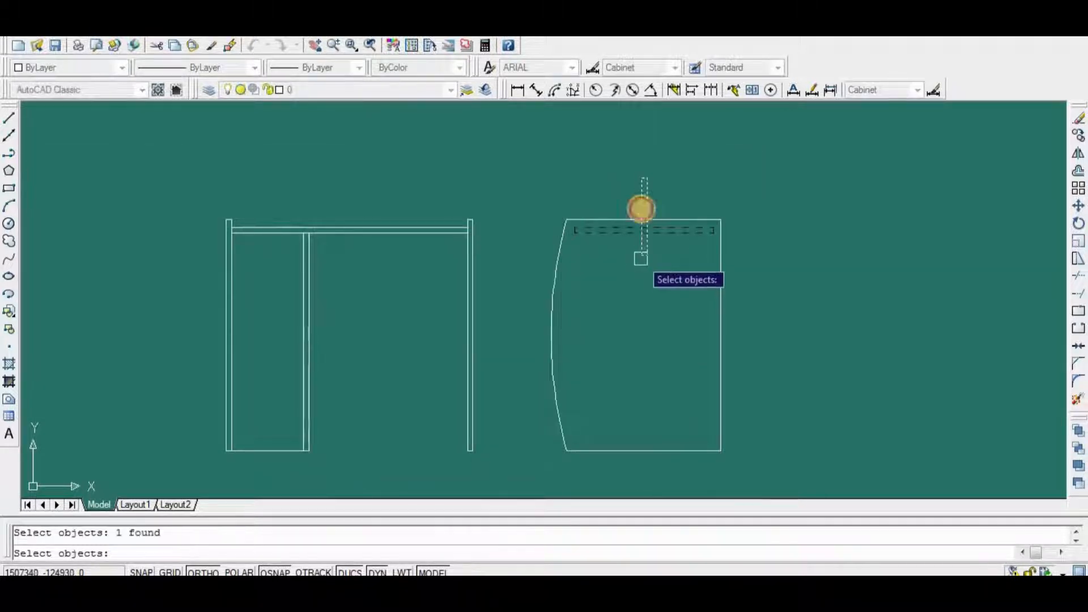
pyautogui.scroll(3, 641, 210)
pyautogui.press('Return')
pyautogui.click(641, 144)
pyautogui.scroll(4, 739, 236)
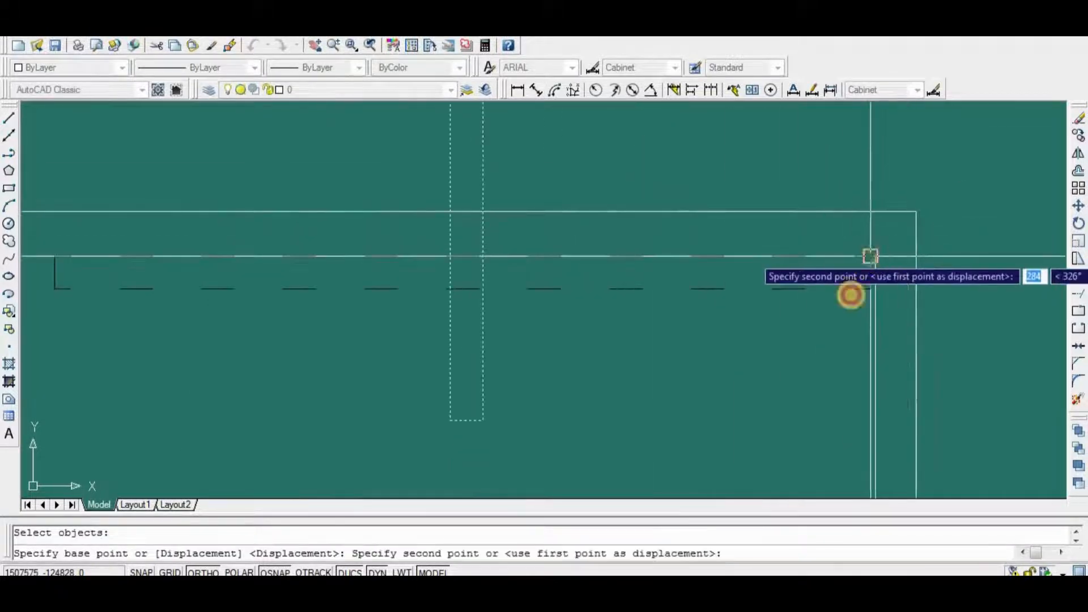
pyautogui.click(870, 256)
# Shift the 18 by 250 rectangle left so its upper left corner meets the dashed rail's right end exactly.
pyautogui.write('m')
pyautogui.press('Return')
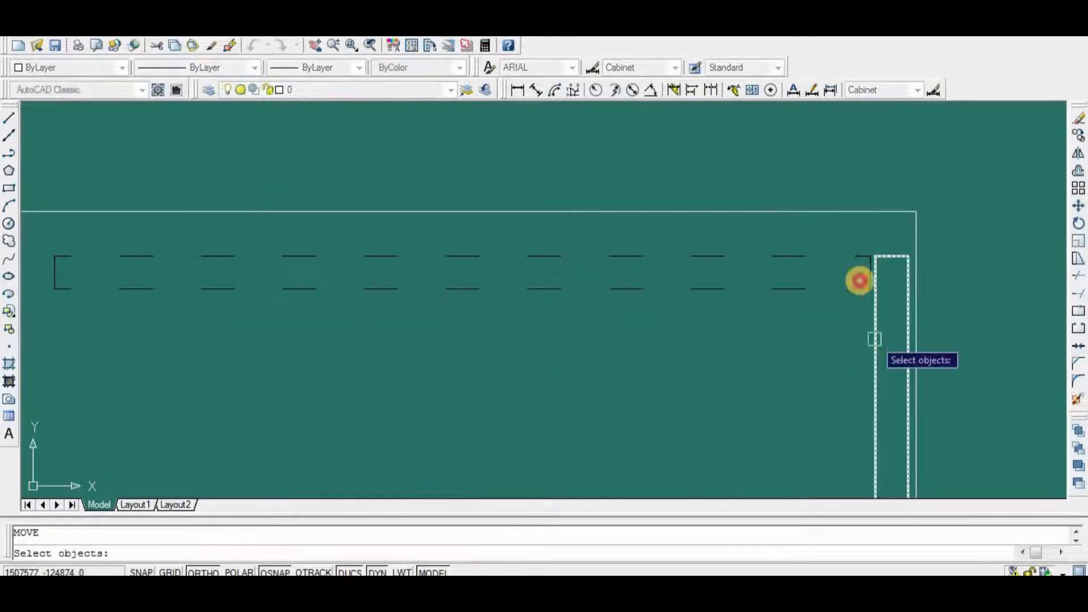
pyautogui.click(875, 281)
pyautogui.scroll(3, 880, 244)
pyautogui.press('Return')
pyautogui.click(895, 223)
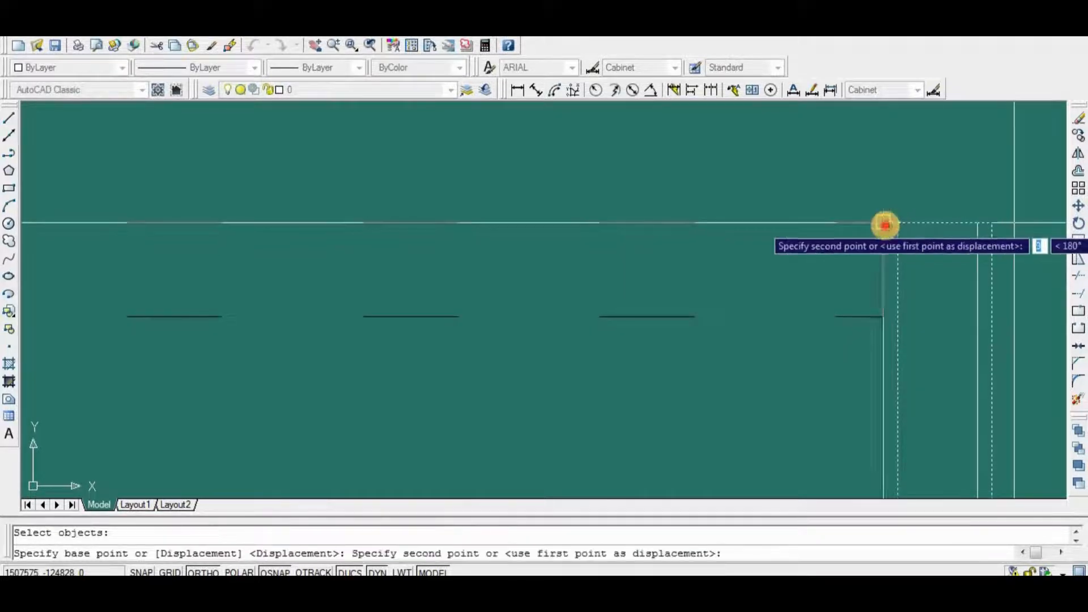
pyautogui.click(882, 223)
# Move the 18 by 250 rectangle straight up until its top lies on the curved-edge view's upper edge.
pyautogui.write('m')
pyautogui.press('Return')
pyautogui.click(895, 371)
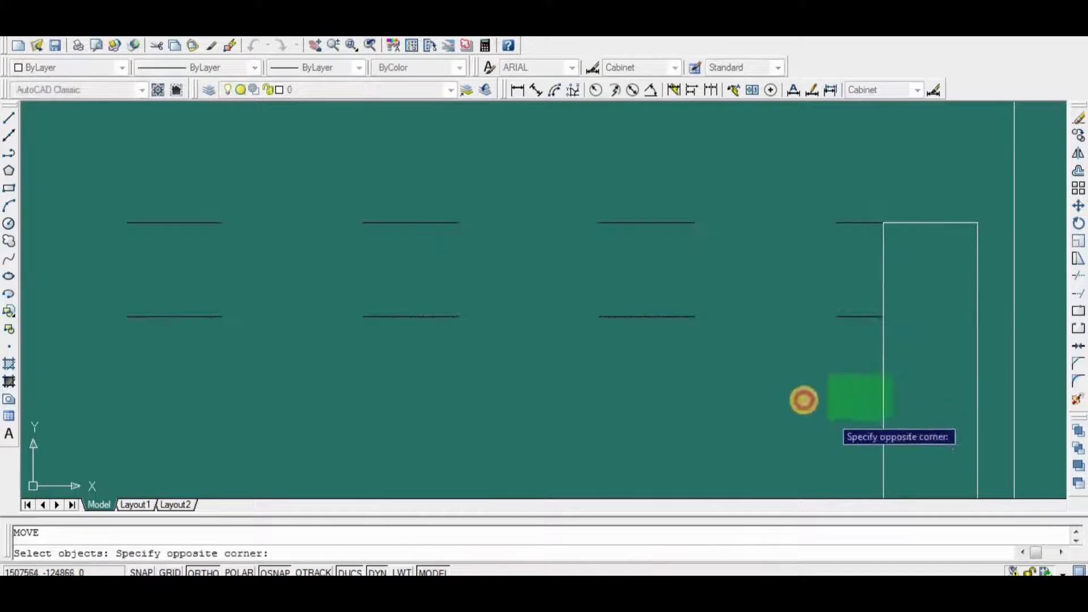
pyautogui.click(816, 414)
pyautogui.scroll(-3, 850, 352)
pyautogui.press('Return')
pyautogui.click(870, 286)
pyautogui.click(871, 285)
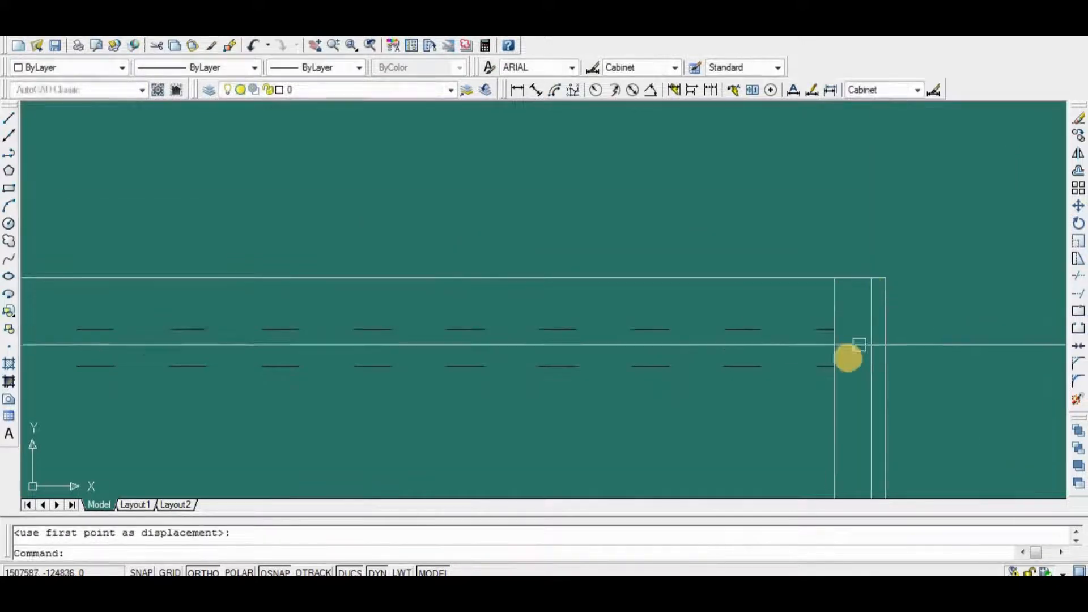
# Match the dashed rail's properties onto the 18 by 250 rectangle.
pyautogui.write('ma')
pyautogui.press('Return')
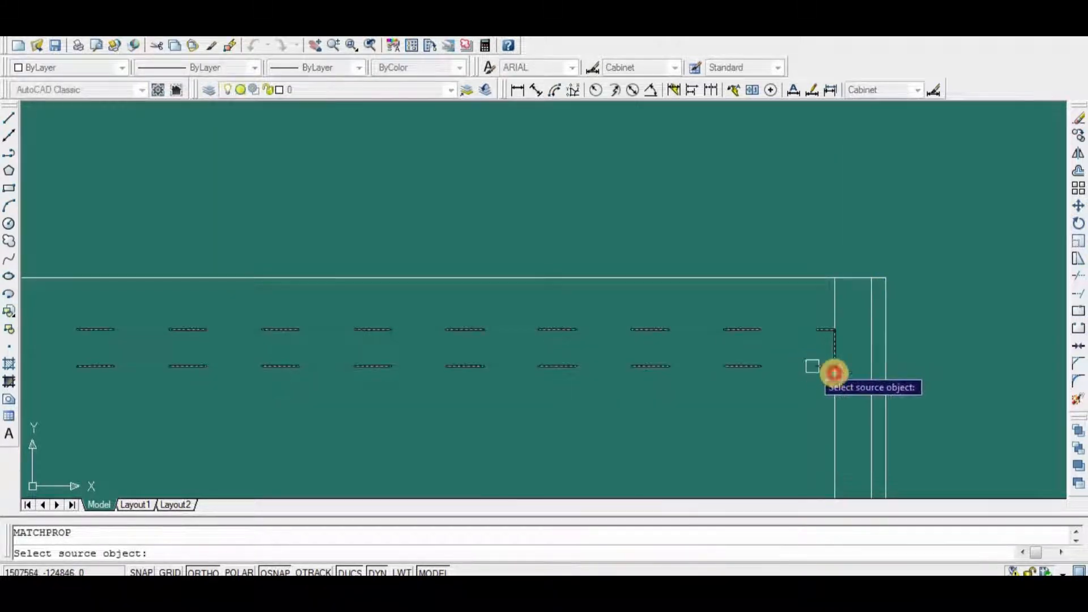
pyautogui.click(831, 371)
pyautogui.click(845, 387)
pyautogui.click(776, 408)
pyautogui.scroll(-4, 775, 218)
pyautogui.press('Return')
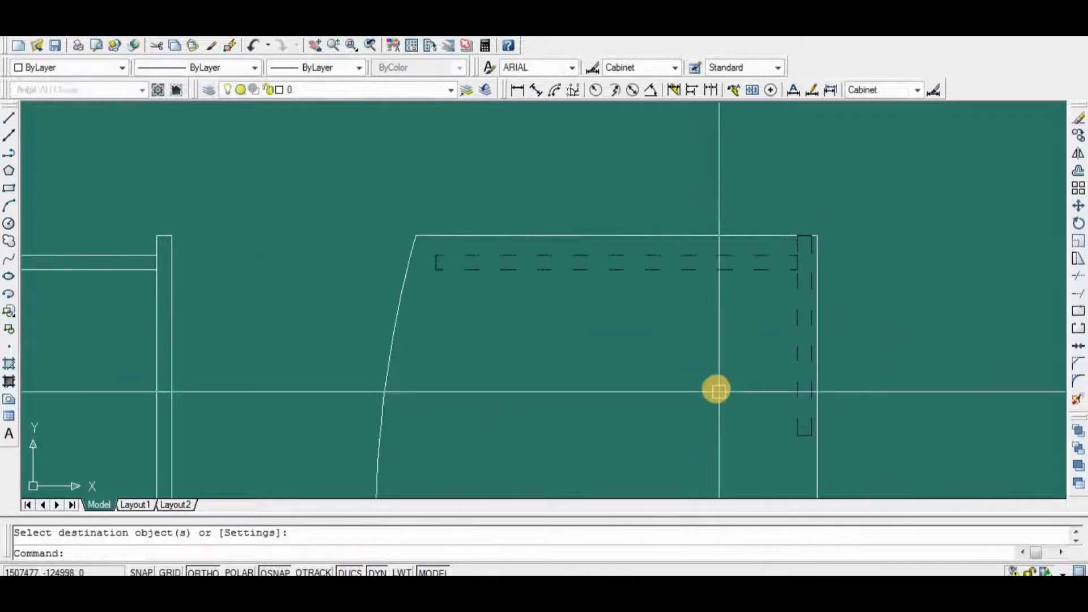
# Draw a rectangle about 58 high under the front view's tabletop, from the partition to the right side panel's inner face.
pyautogui.scroll(-4, 821, 311)
pyautogui.scroll(3, 810, 308)
pyautogui.moveTo(809, 309); pyautogui.dragTo(879, 291, button='middle')
pyautogui.scroll(-5, 878, 291)
pyautogui.scroll(2, 920, 304)
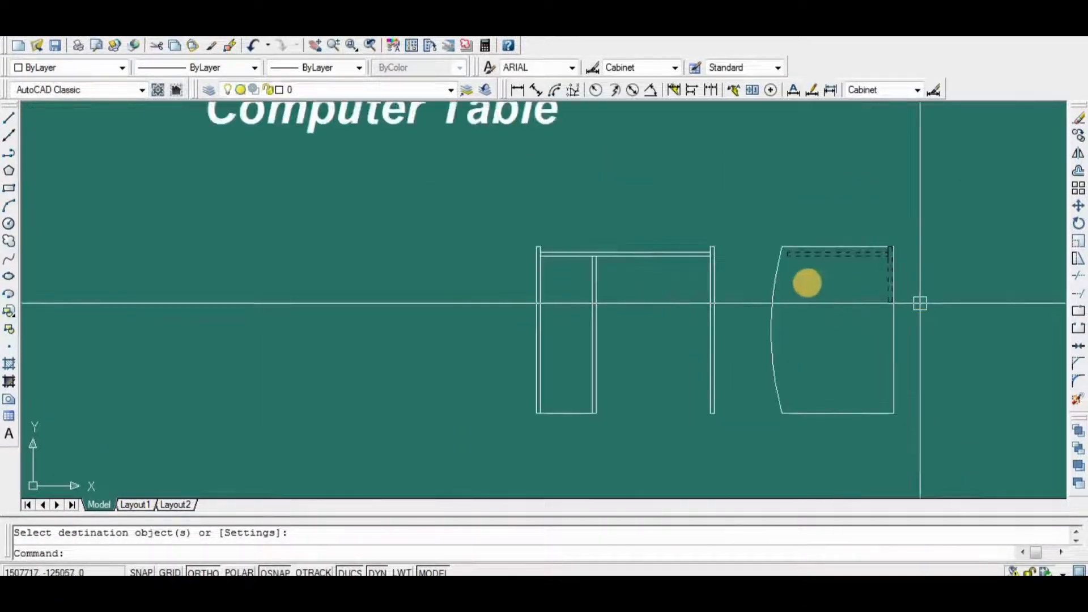
pyautogui.scroll(3, 804, 300)
pyautogui.scroll(2, 499, 303)
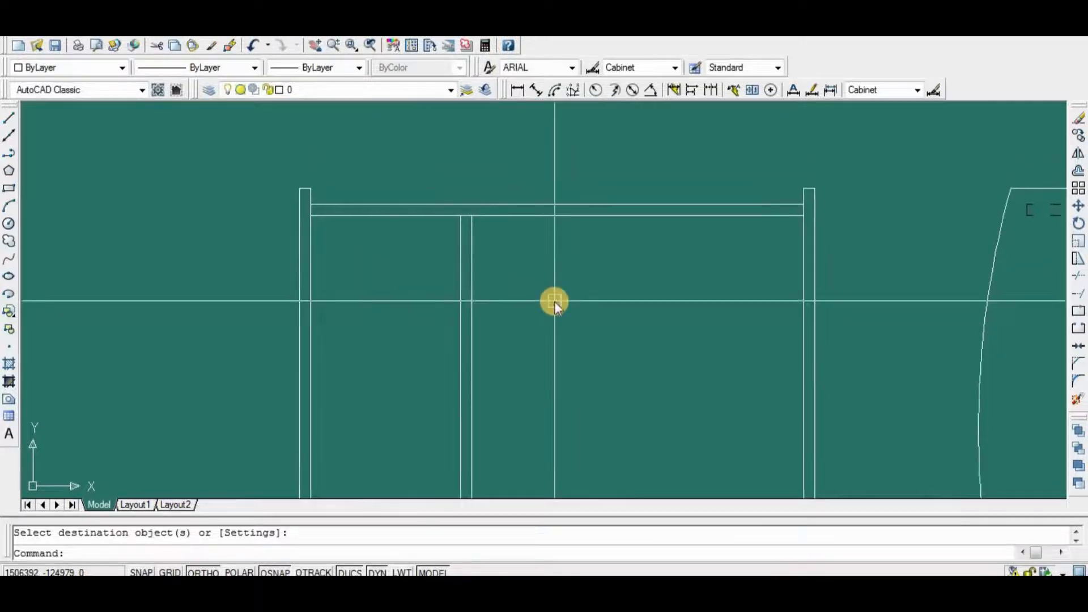
pyautogui.press('Return')
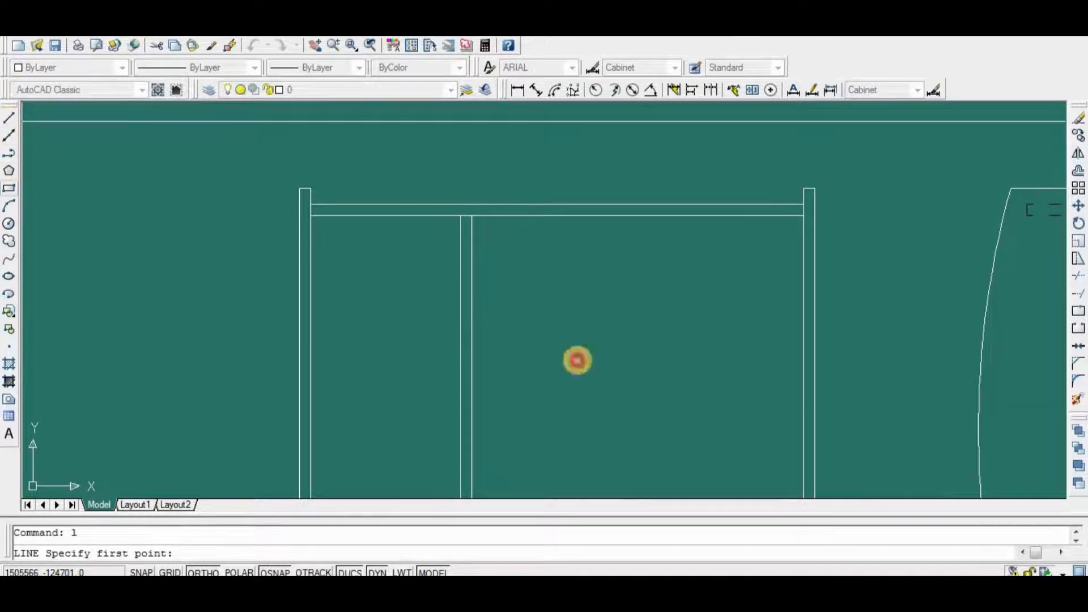
pyautogui.moveTo(571, 328); pyautogui.dragTo(454, 334, button='middle')
pyautogui.click(356, 222)
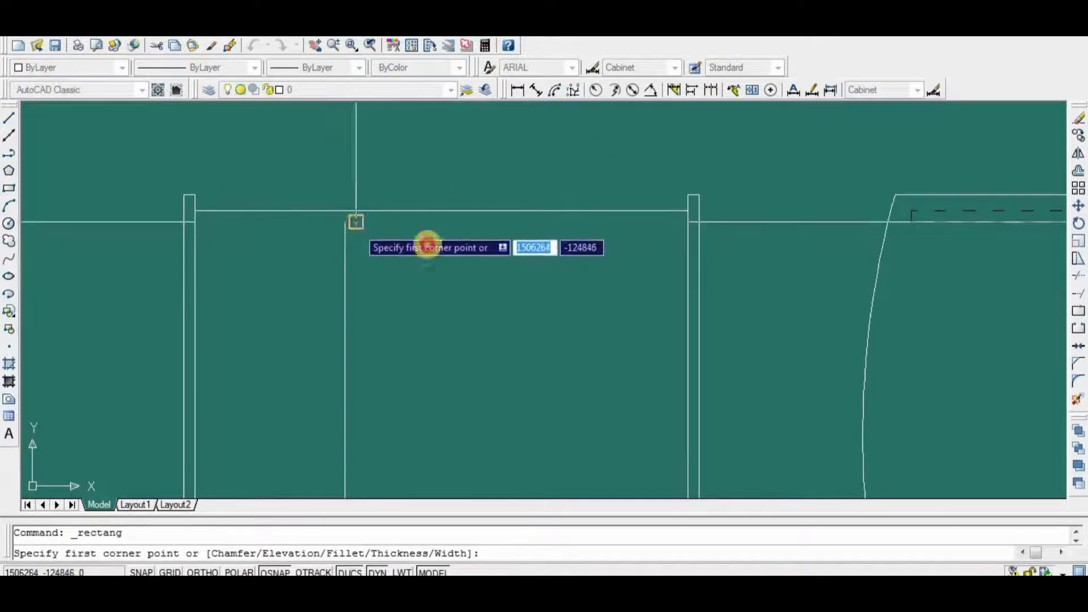
pyautogui.click(685, 256)
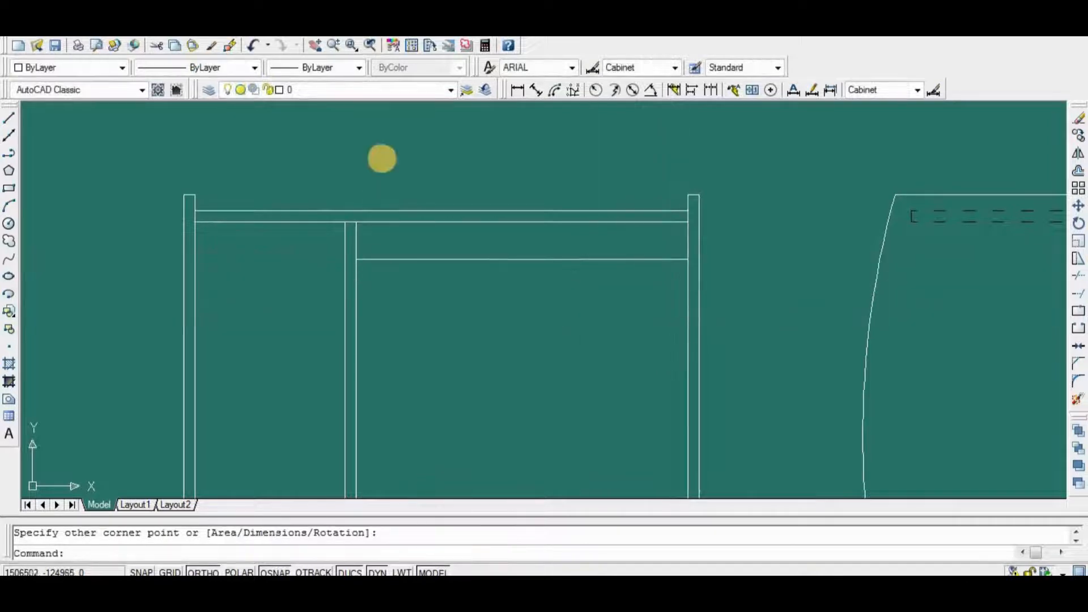
# Dimension the height of the rectangle between the partition and the right side panel.
pyautogui.click(517, 90)
pyautogui.click(534, 222)
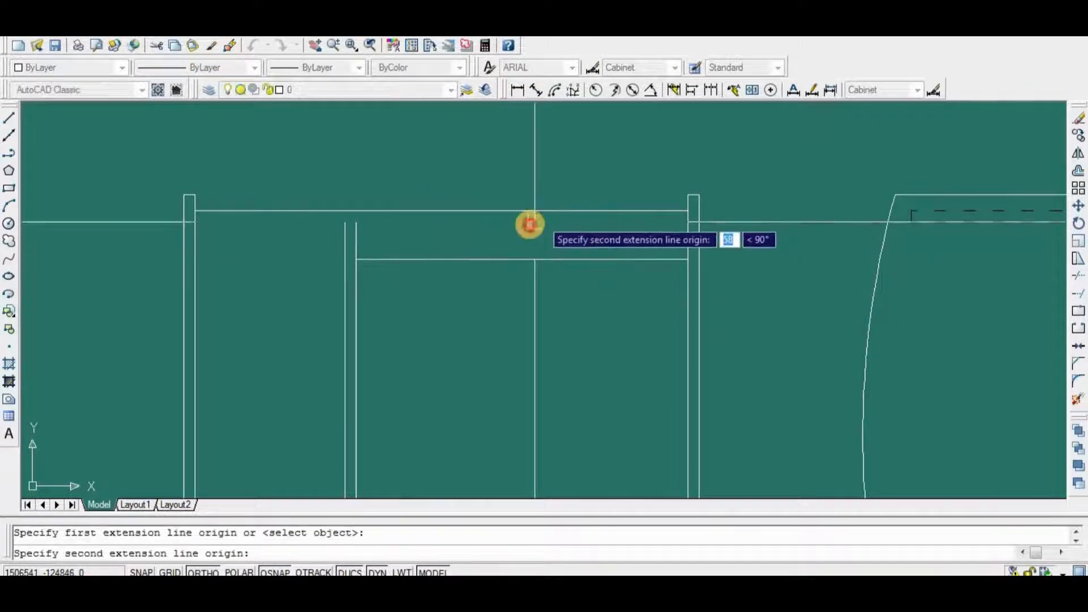
pyautogui.click(530, 225)
pyautogui.click(522, 227)
# Stretch the lower edge of the rectangle under the front view's tabletop down by 2.
pyautogui.moveTo(619, 271); pyautogui.dragTo(635, 282, button='middle')
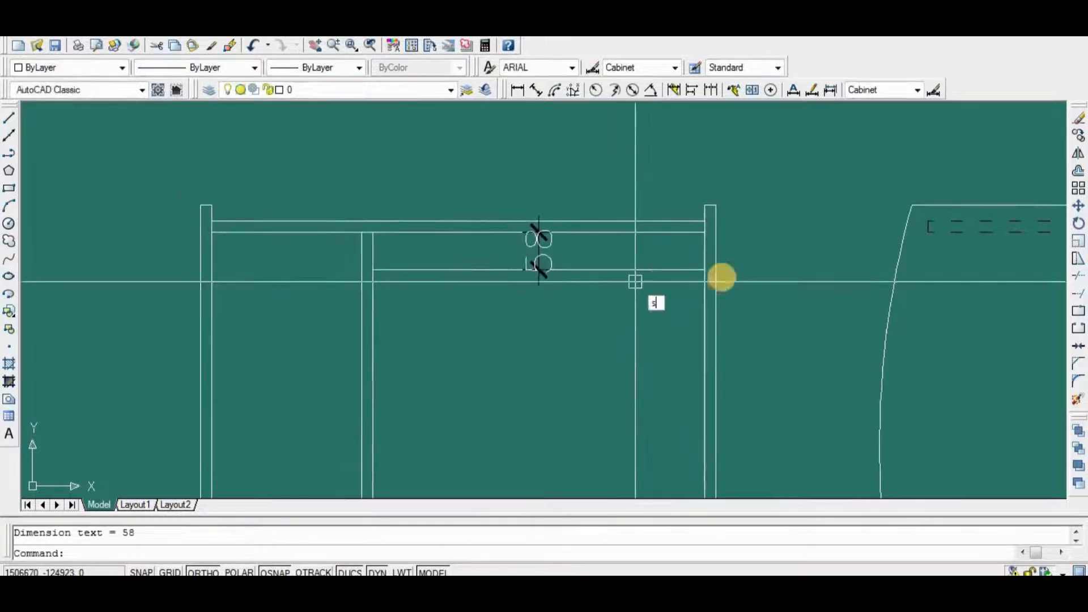
pyautogui.press('Return')
pyautogui.click(746, 264)
pyautogui.click(332, 294)
pyautogui.press('Return')
pyautogui.click(482, 302)
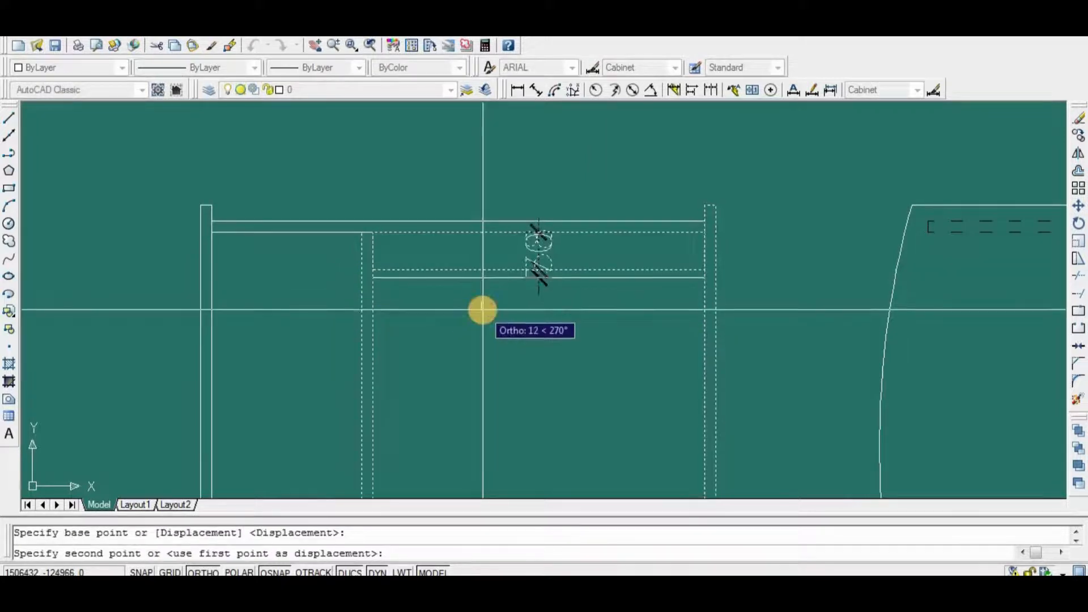
pyautogui.write('2')
pyautogui.press('Return')
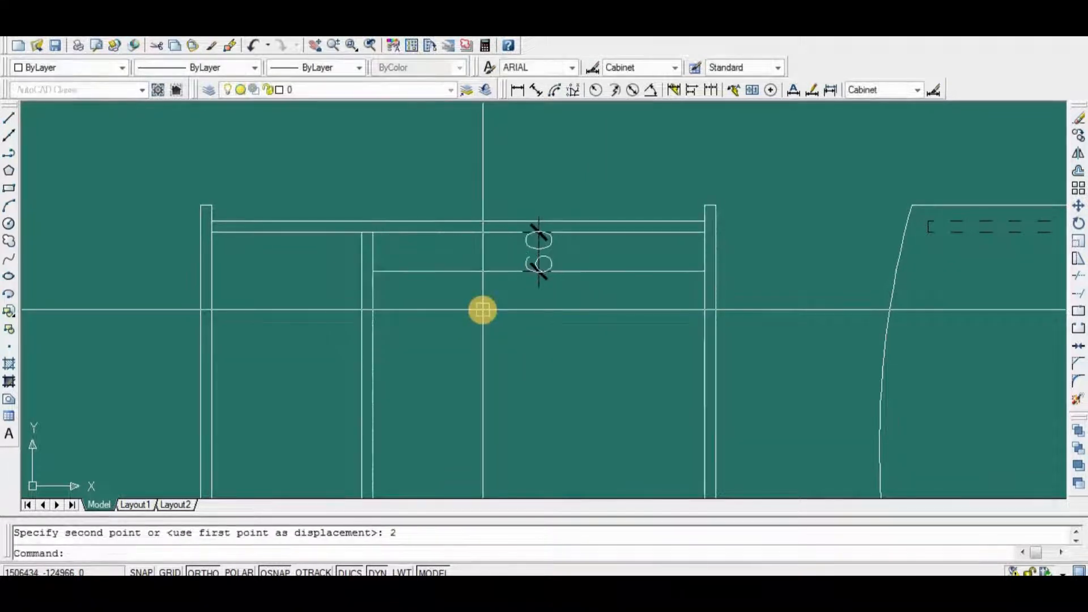
# Move the rectangle under the tabletop down by 25 and erase its height dimension.
pyautogui.write('m')
pyautogui.press('Return')
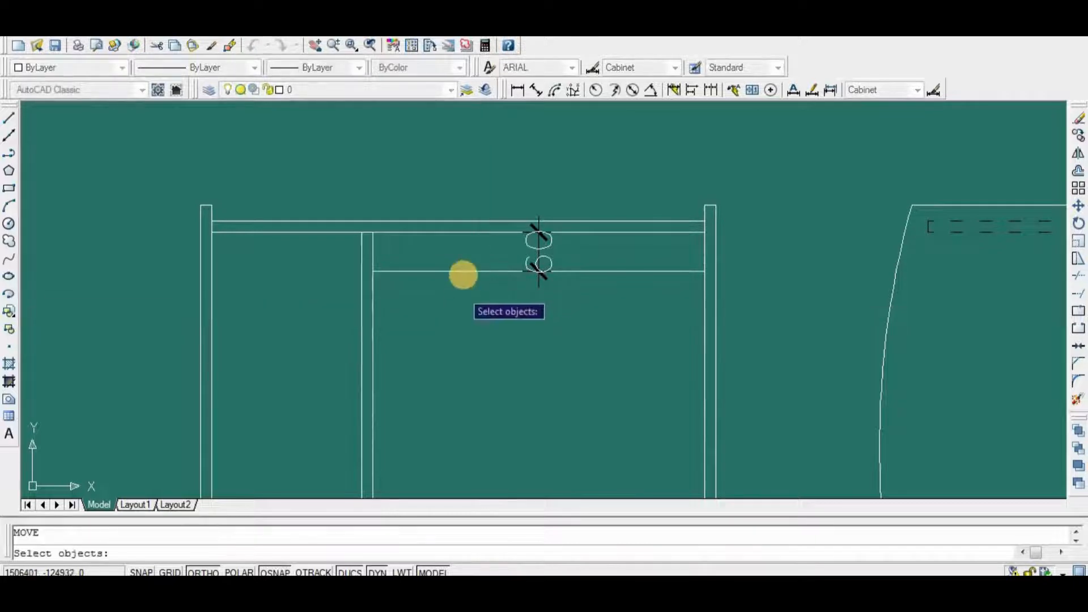
pyautogui.click(462, 271)
pyautogui.press('Return')
pyautogui.click(469, 334)
pyautogui.write('2')
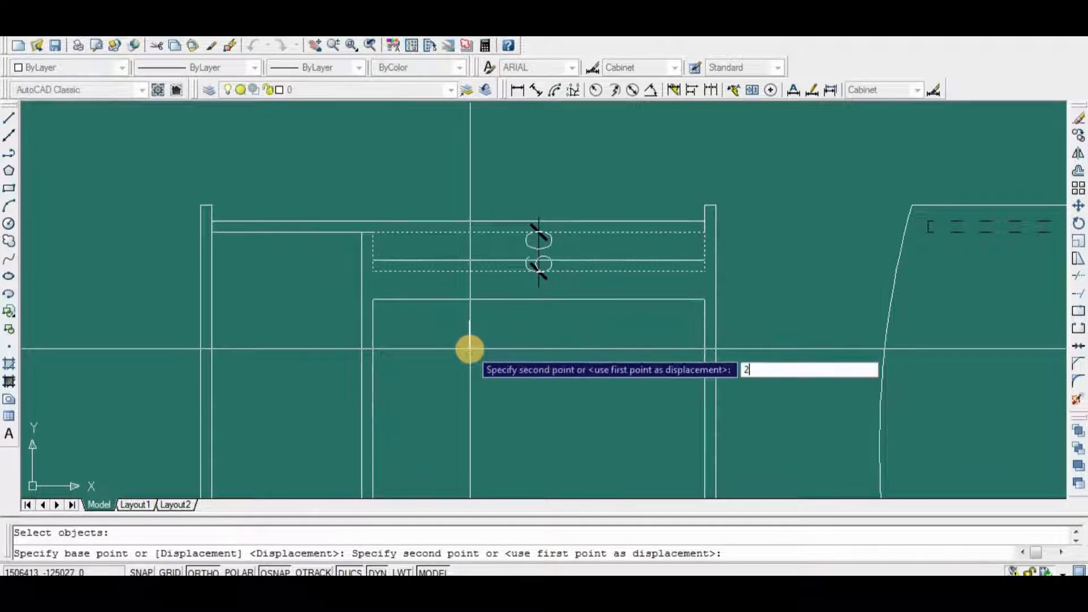
pyautogui.write('5')
pyautogui.press('Return')
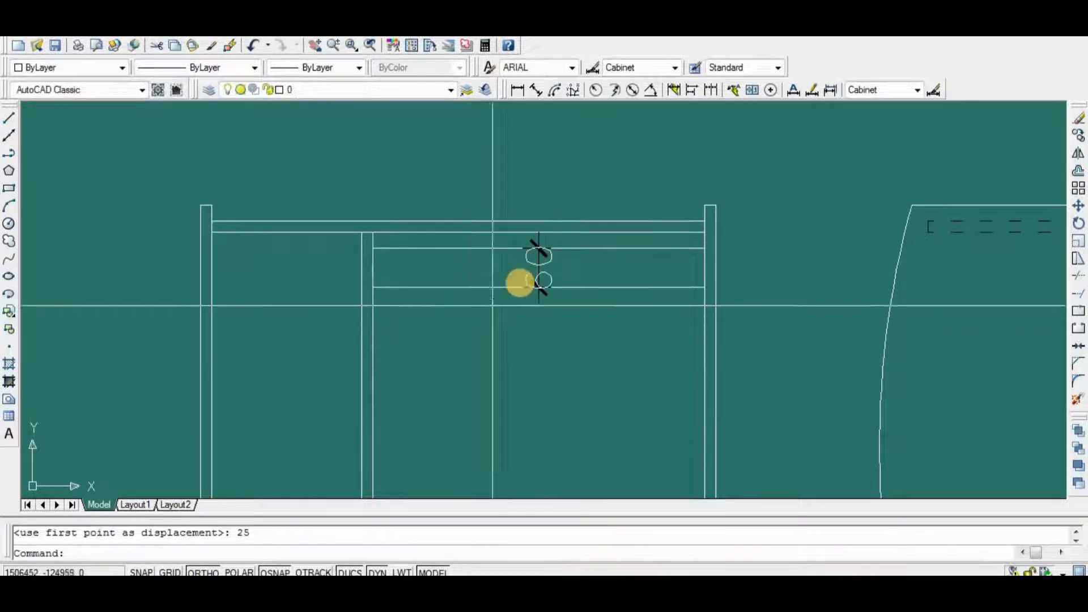
pyautogui.click(534, 280)
pyautogui.press('Delete')
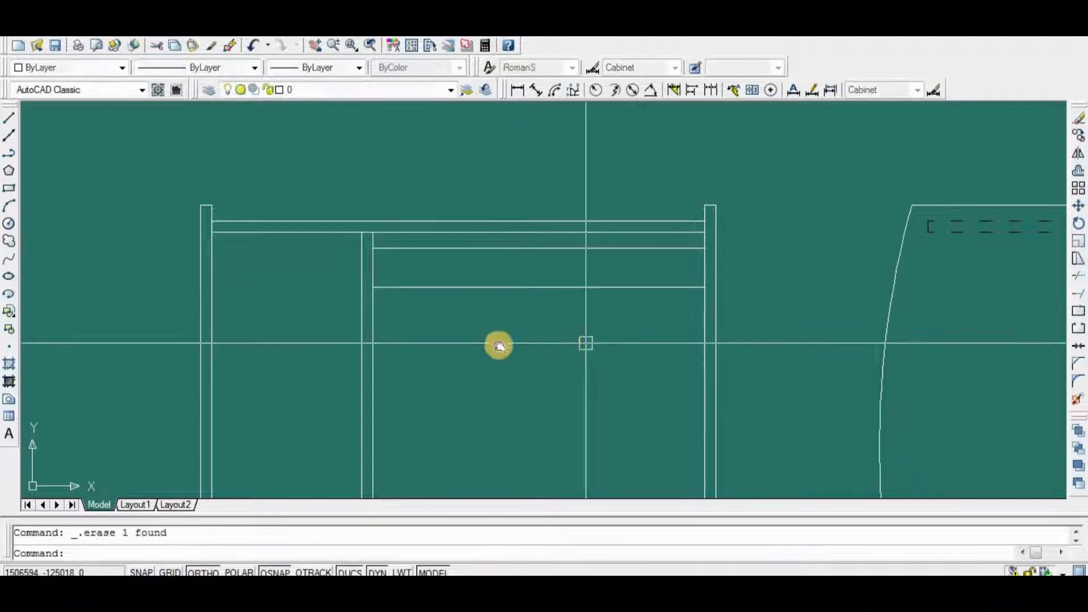
# Draw an 18 by 60 rectangle in the gap between the front view and the curved-edge view.
pyautogui.moveTo(609, 343); pyautogui.dragTo(483, 354, button='middle')
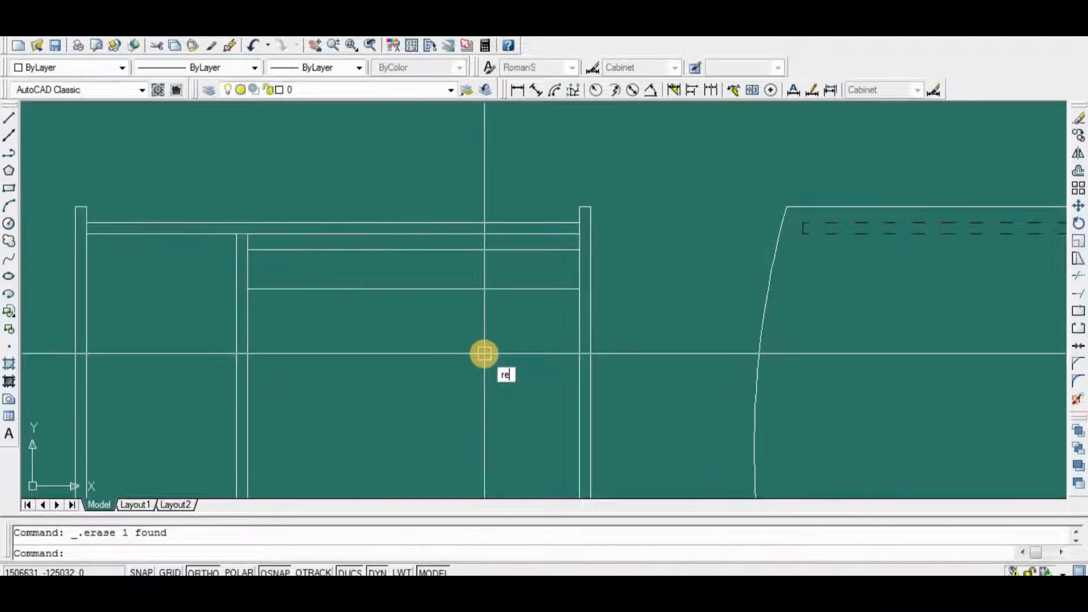
pyautogui.press('Return')
pyautogui.scroll(3, 638, 280)
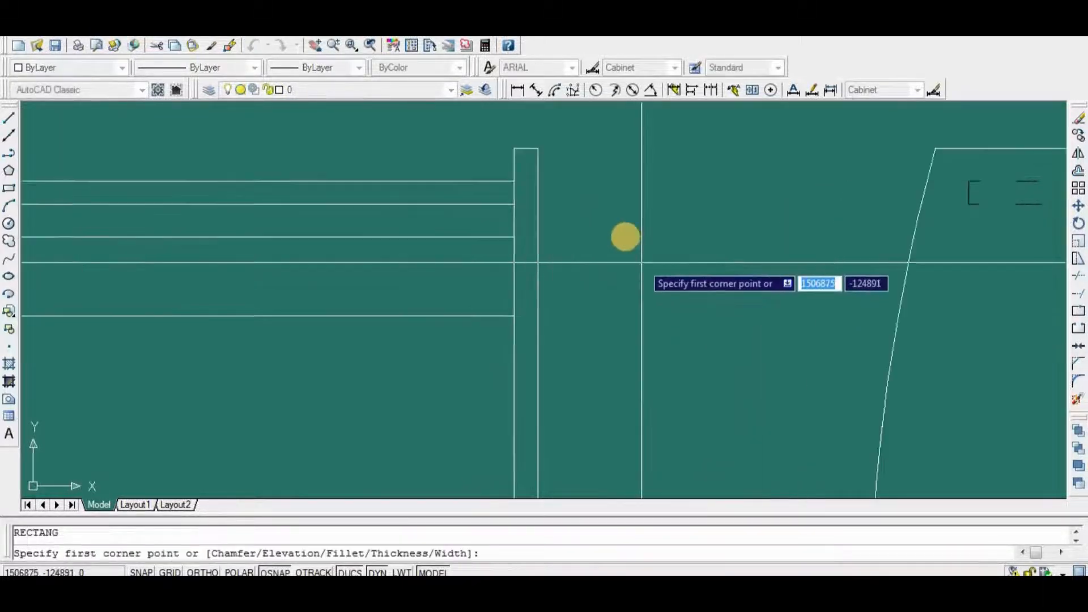
pyautogui.click(624, 233)
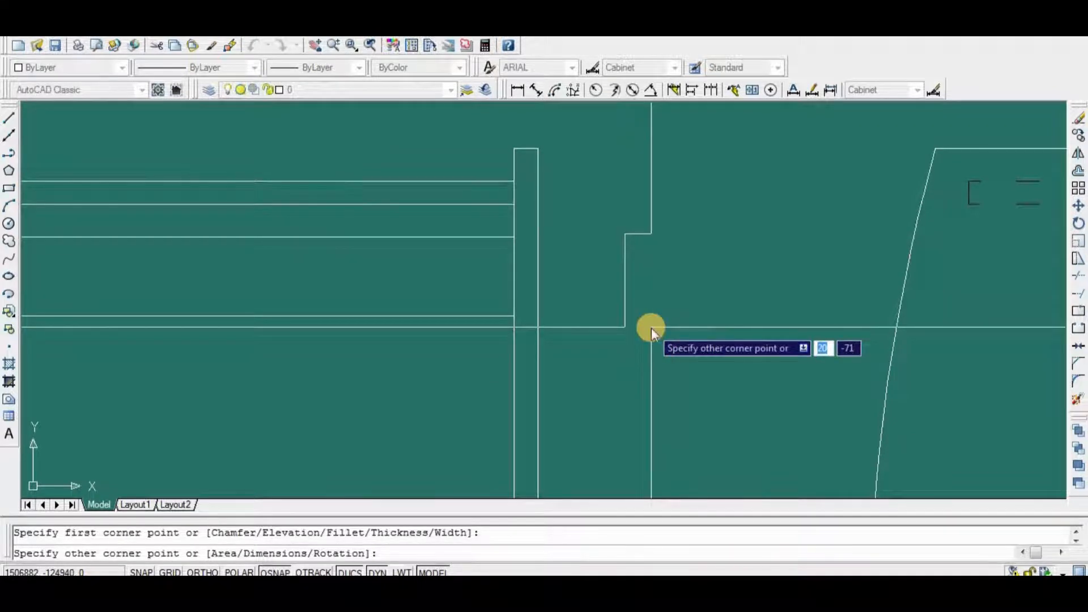
pyautogui.write('60')
pyautogui.press('Return')
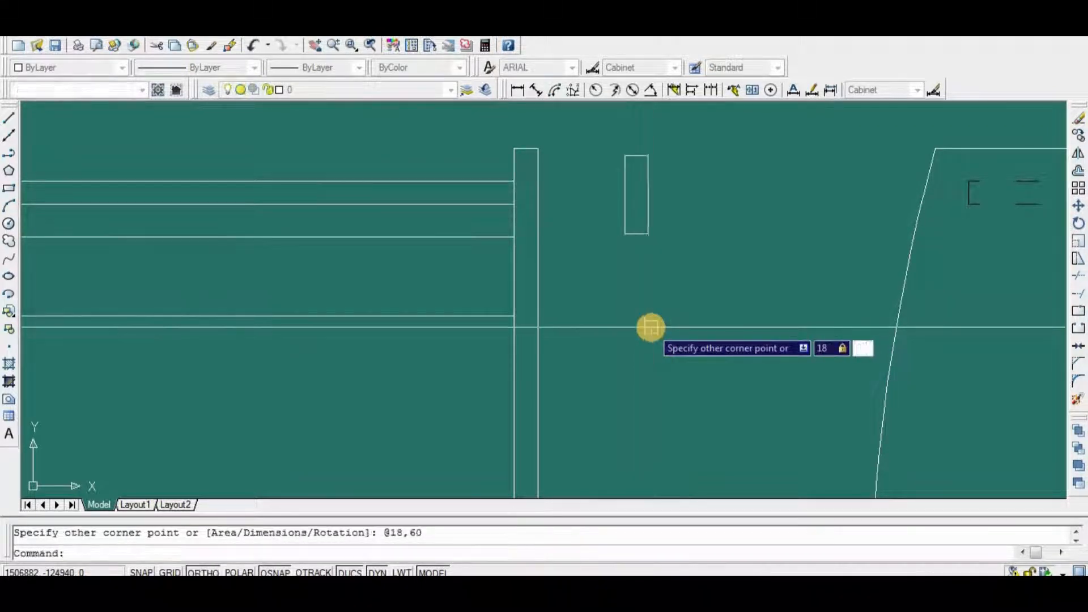
# Move the 18 by 60 rectangle by its lower left corner to the lower right corner of the rectangle under the tabletop.
pyautogui.write('m')
pyautogui.press('Return')
pyautogui.click(712, 155)
pyautogui.click(601, 255)
pyautogui.press('Return')
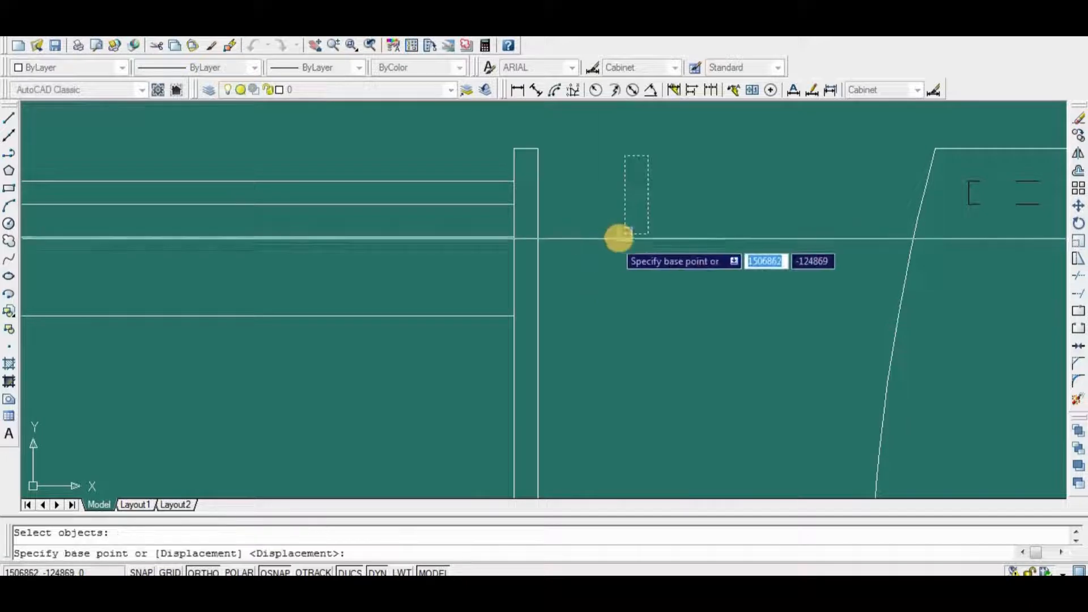
pyautogui.click(625, 233)
pyautogui.click(514, 316)
# Move the 18 by 60 rectangle horizontally from the front view into the curved-edge view, below the front end of the dashed tabletop.
pyautogui.press('Return')
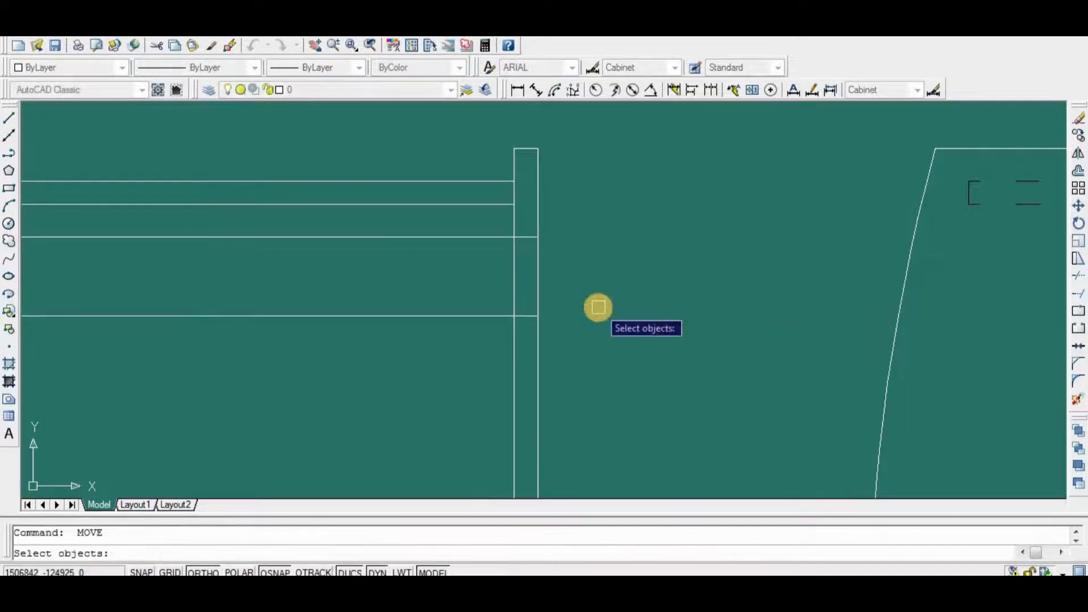
pyautogui.press('Return')
pyautogui.click(538, 315)
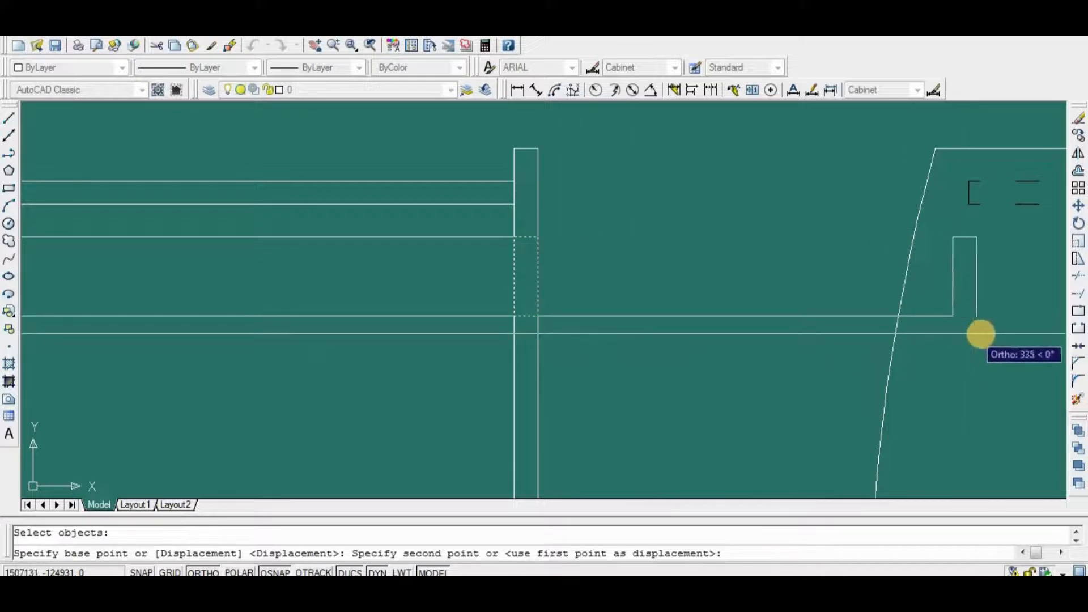
pyautogui.scroll(-2, 989, 335)
pyautogui.scroll(1, 988, 333)
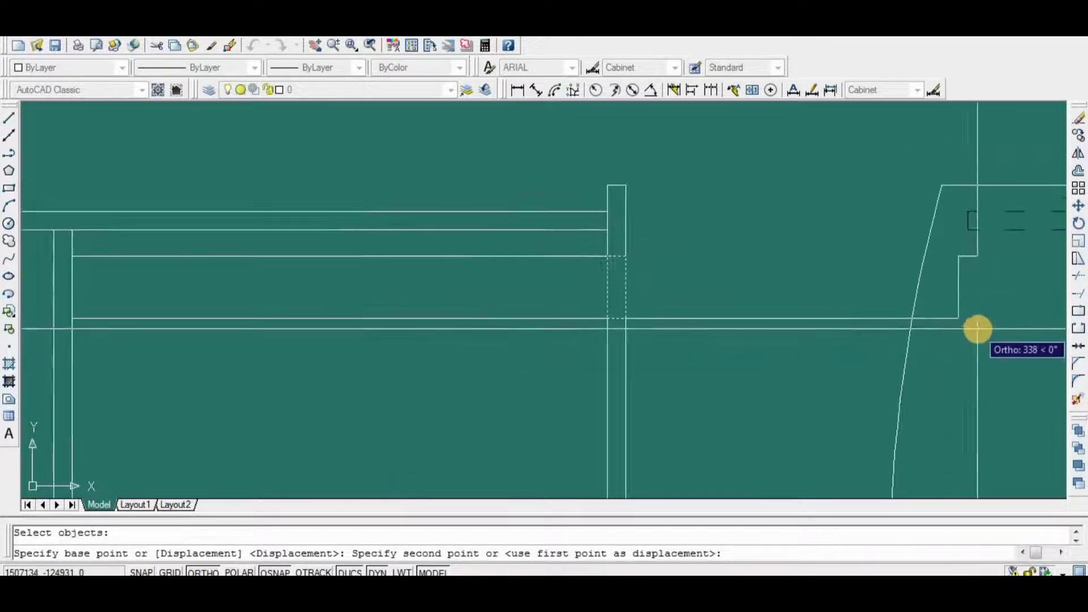
pyautogui.click(985, 330)
# Move the 18 by 60 rectangle straight up to the underside of the dashed tabletop in the curved-edge view.
pyautogui.press('Return')
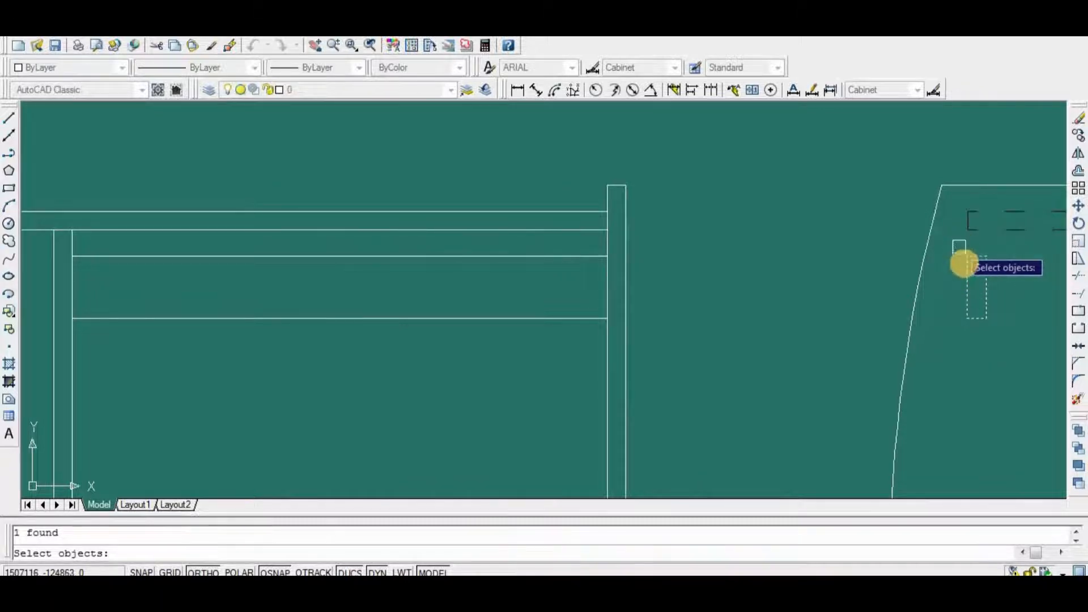
pyautogui.press('Return')
pyautogui.press('Return')
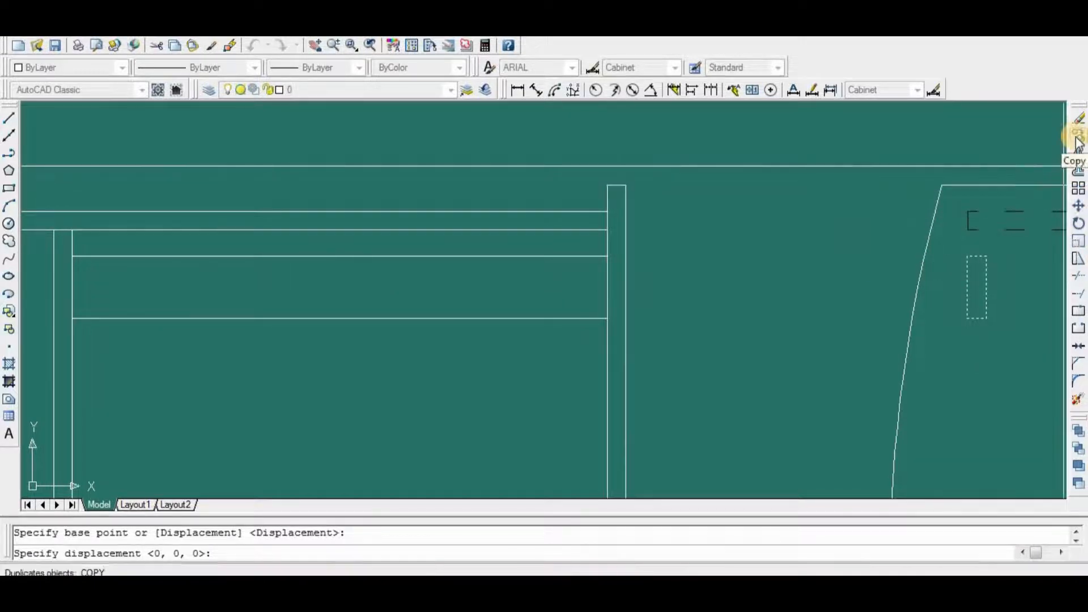
pyautogui.click(1077, 206)
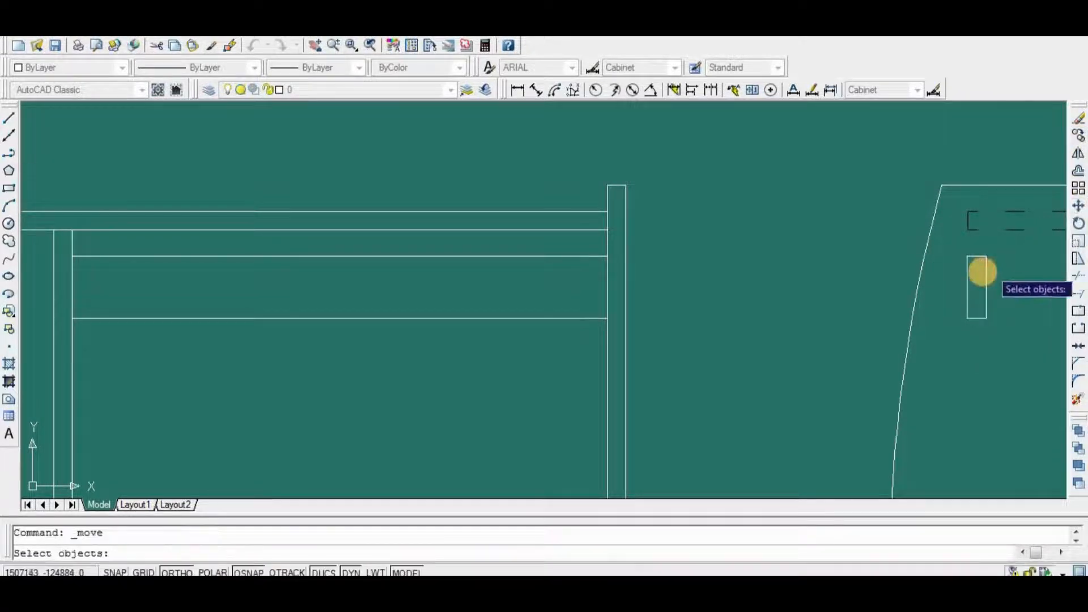
pyautogui.press('Return')
pyautogui.click(966, 248)
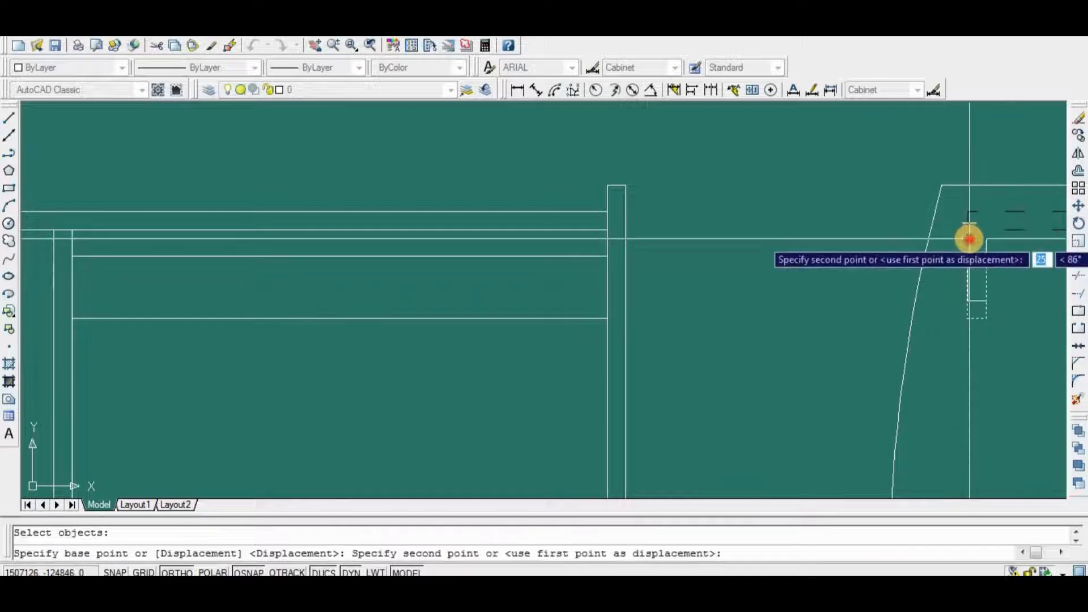
pyautogui.click(969, 244)
# Shift the 18 by 60 rectangle horizontally so its upper left corner meets the dashed tabletop's lower left corner.
pyautogui.moveTo(1000, 289); pyautogui.dragTo(951, 289, button='middle')
pyautogui.scroll(6, 917, 236)
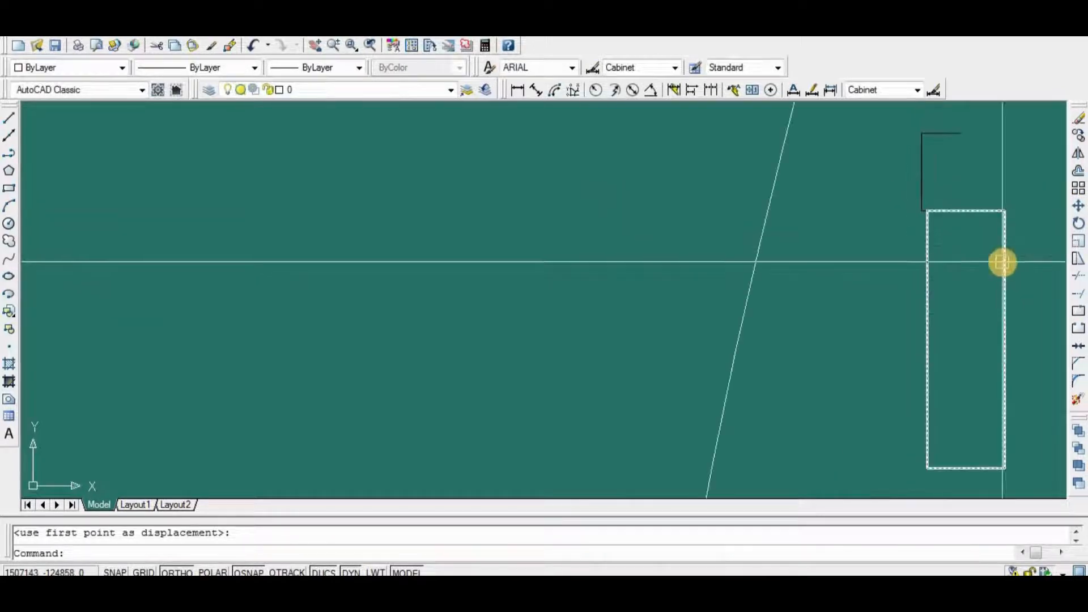
pyautogui.press('Return')
pyautogui.click(928, 289)
pyautogui.press('Return')
pyautogui.click(928, 212)
pyautogui.scroll(6, 895, 227)
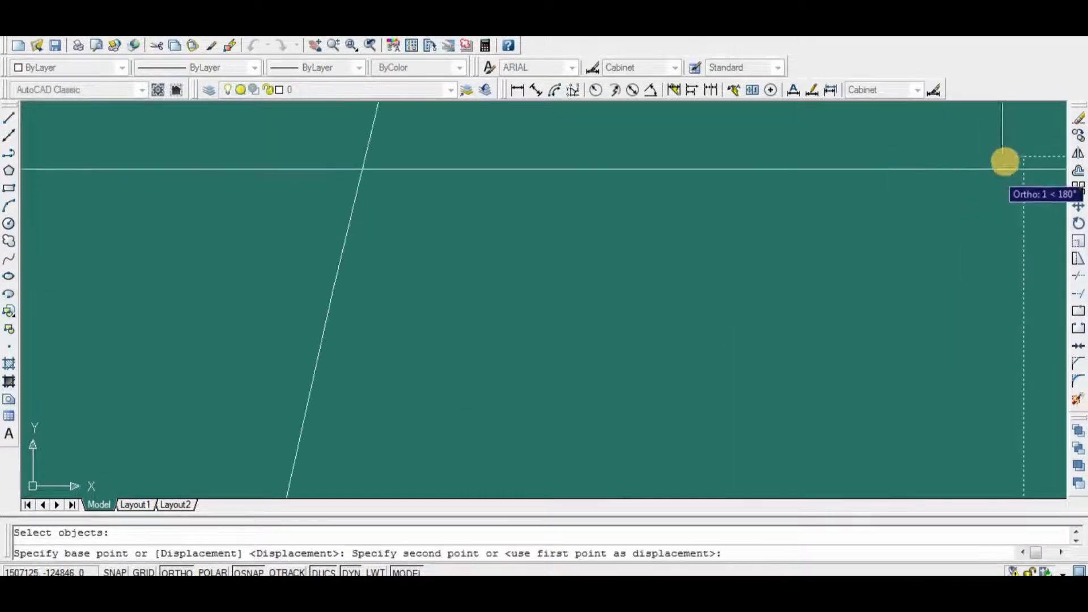
pyautogui.click(1001, 156)
pyautogui.scroll(-6, 821, 323)
# Move the 18 by 60 rectangle in the curved-edge view down by 25.
pyautogui.press('Return')
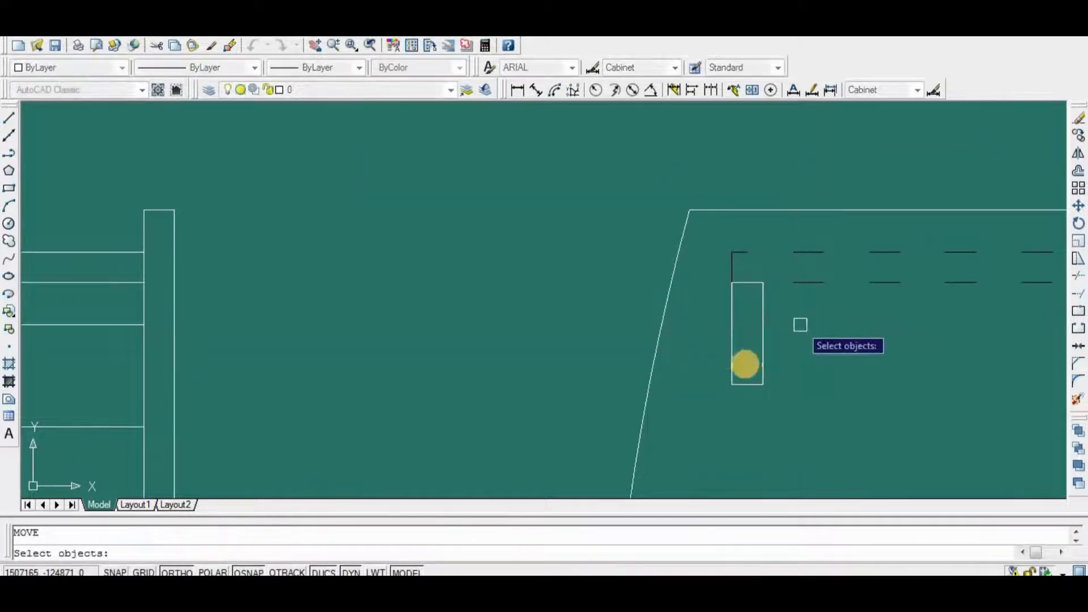
pyautogui.click(729, 370)
pyautogui.press('Return')
pyautogui.click(831, 325)
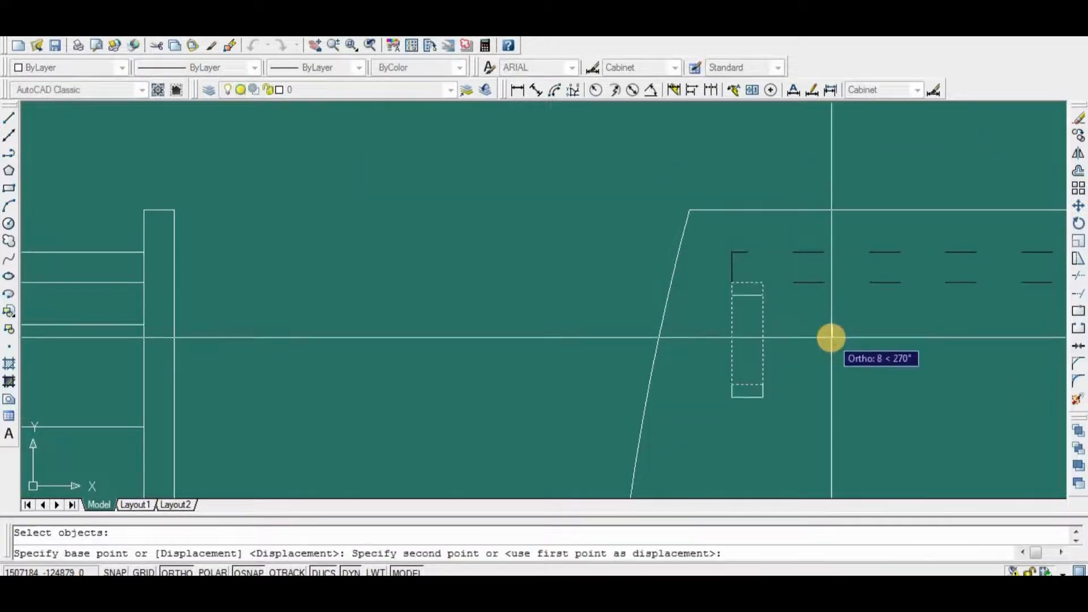
pyautogui.press('Return')
pyautogui.scroll(-3, 764, 357)
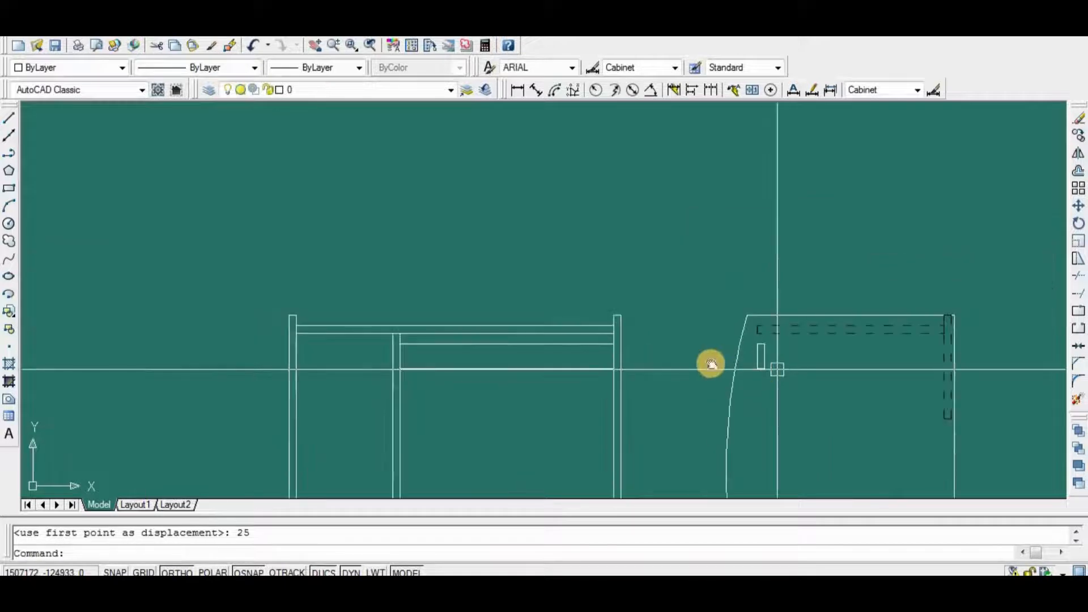
# Draw a 300 by 18 rectangle just below the 18 by 60 rectangle in the curved-edge view.
pyautogui.scroll(1, 692, 376)
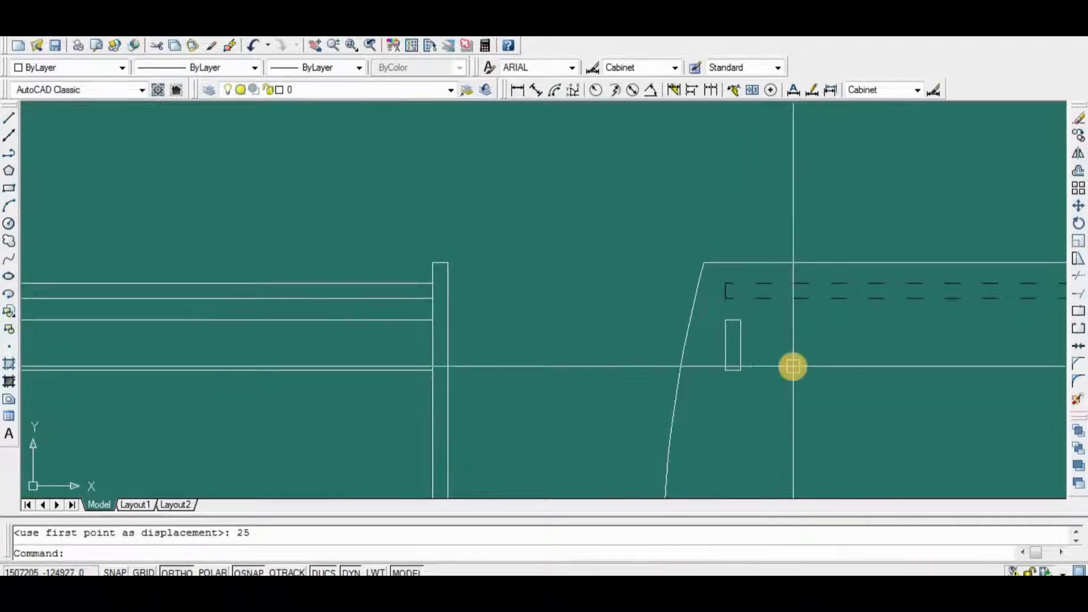
pyautogui.press('Return')
pyautogui.click(734, 386)
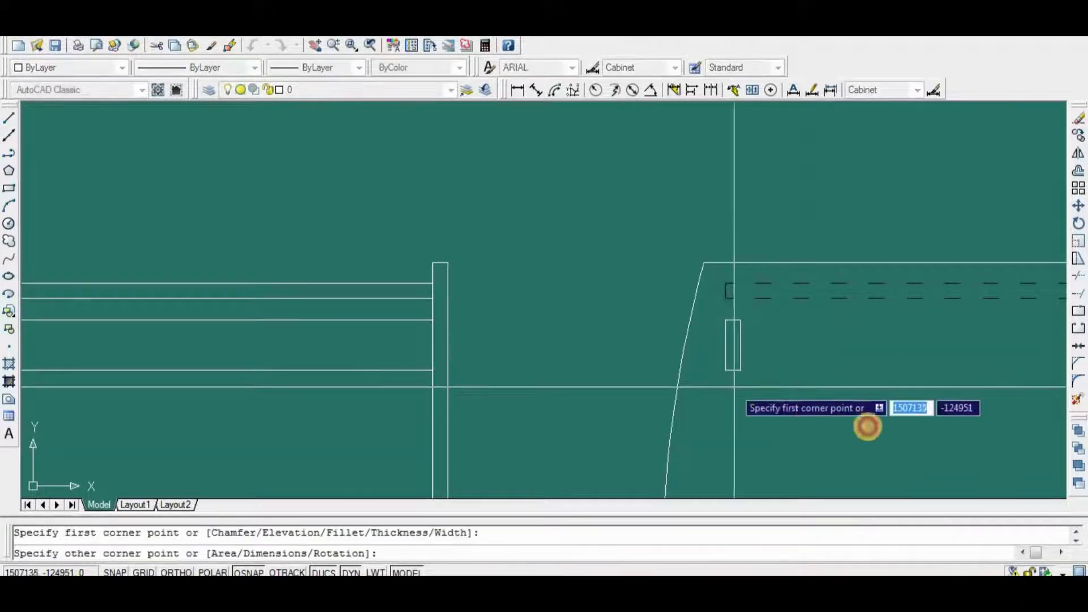
pyautogui.scroll(4, 867, 425)
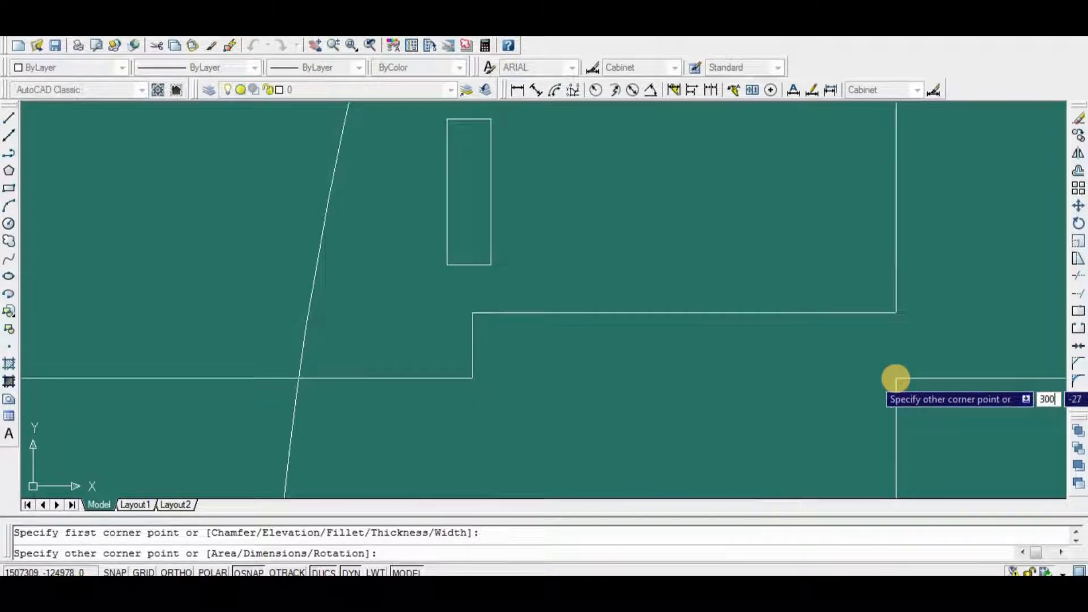
pyautogui.press('Tab')
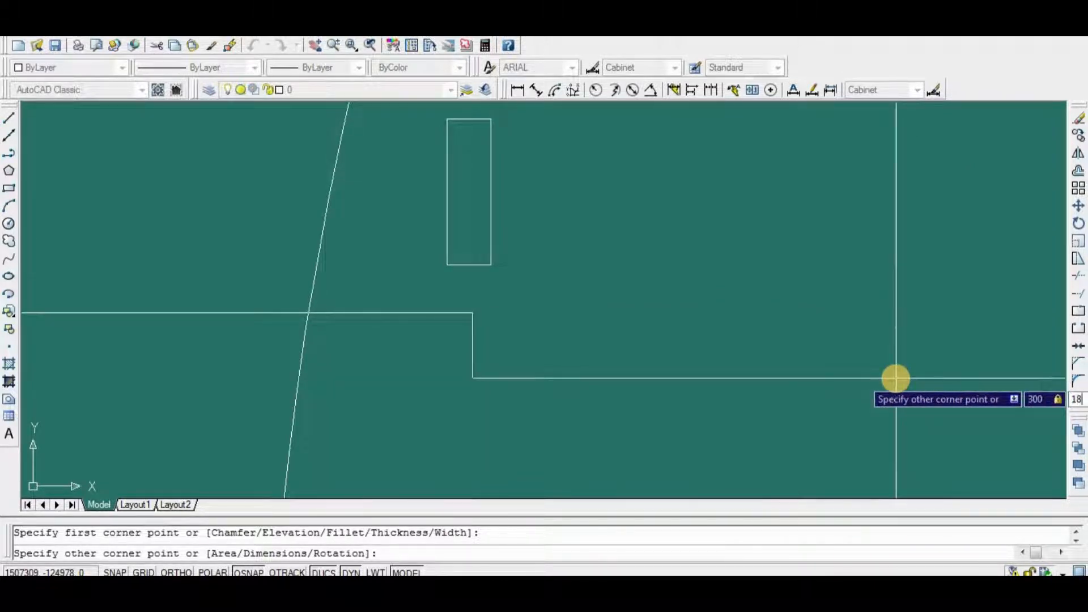
pyautogui.press('Return')
# Move the 300 by 18 rectangle by its left side's midpoint to the midpoint of the 18 by 60 rectangle's right side.
pyautogui.write('m')
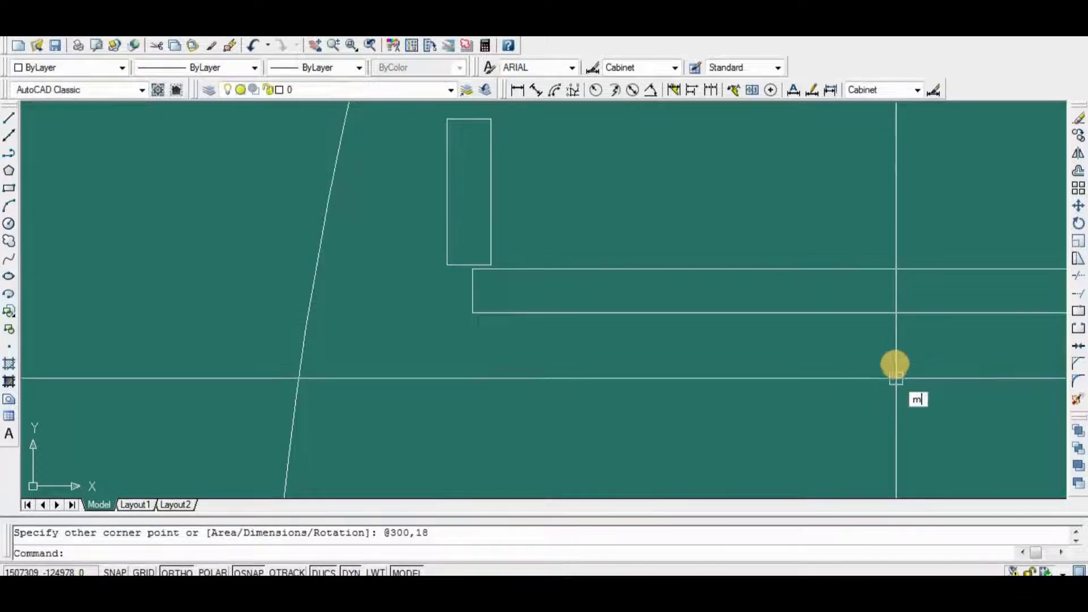
pyautogui.press('Return')
pyautogui.click(867, 313)
pyautogui.press('Return')
pyautogui.click(467, 290)
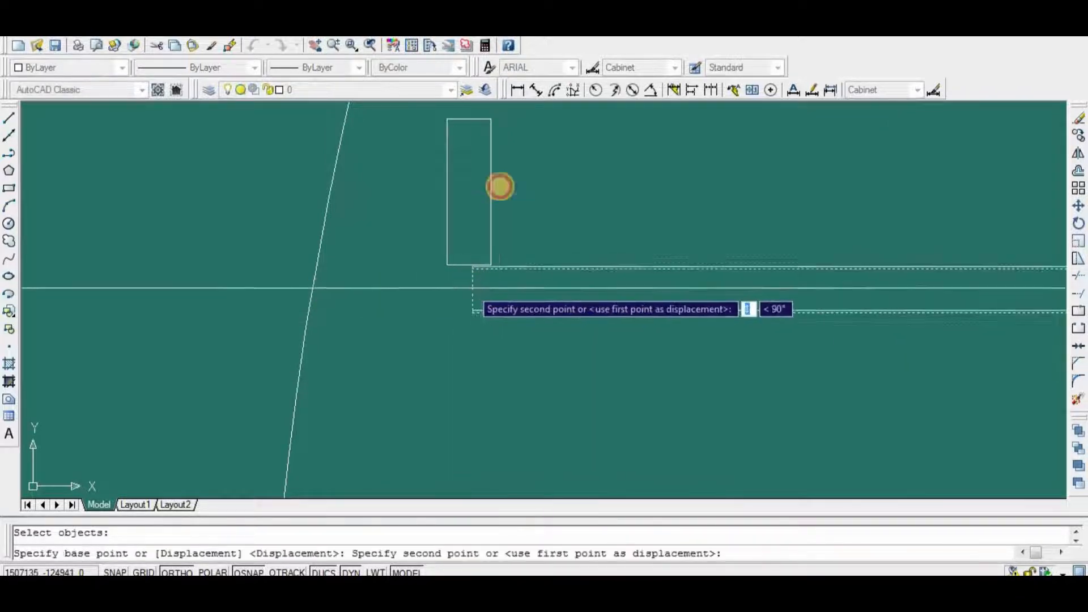
pyautogui.click(492, 194)
pyautogui.scroll(-5, 530, 276)
# Match the dashed tabletop's properties onto the 18 by 60 and 300 by 18 rectangles with a crossing selection that includes the curved edge.
pyautogui.moveTo(658, 289); pyautogui.dragTo(737, 306, button='middle')
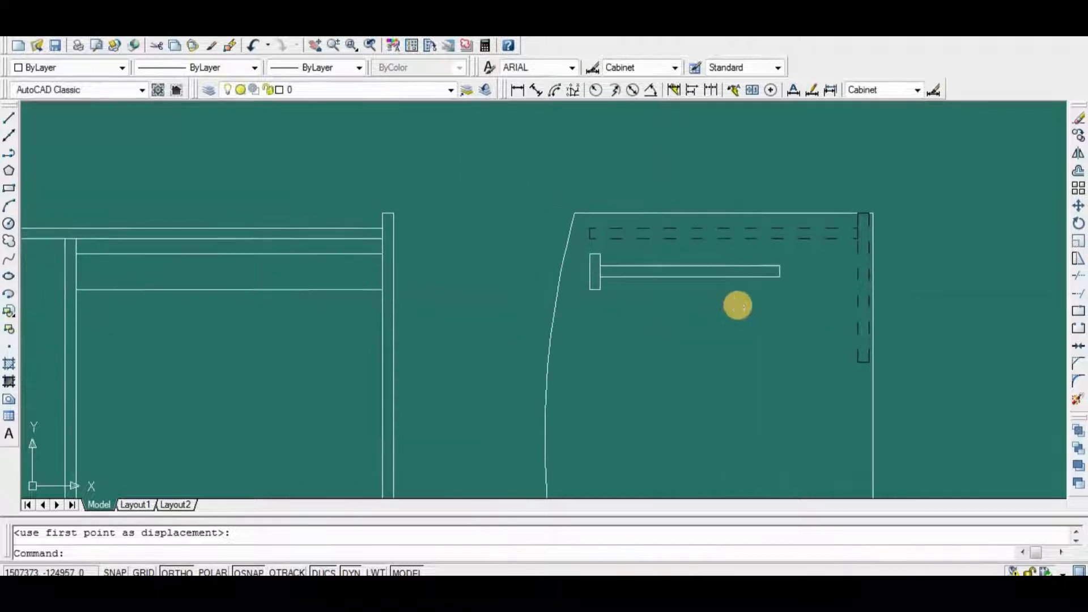
pyautogui.press('Return')
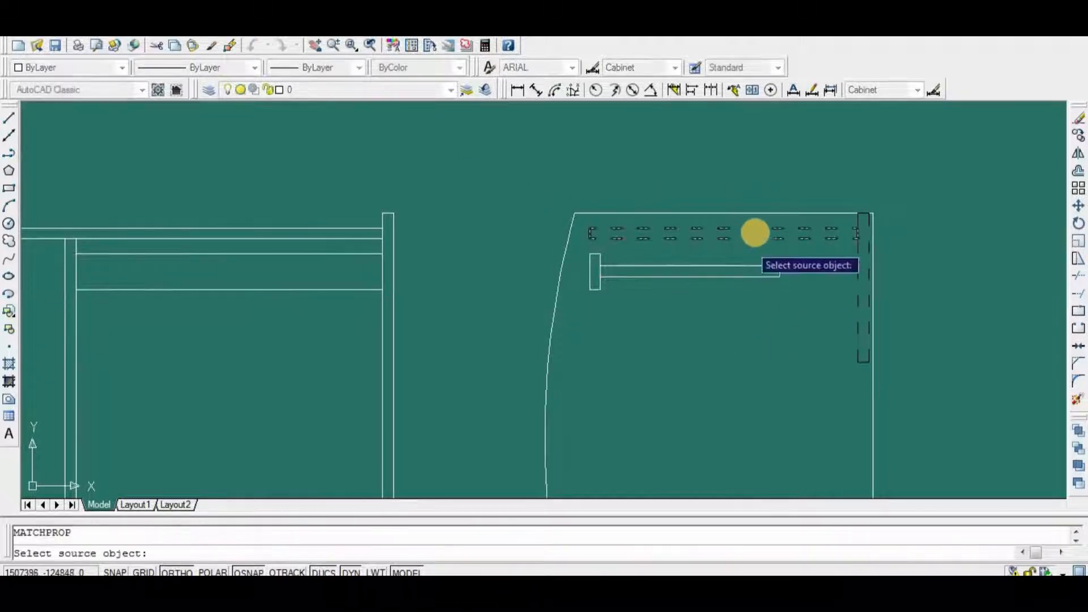
pyautogui.click(754, 233)
pyautogui.press('Return')
pyautogui.press('Return')
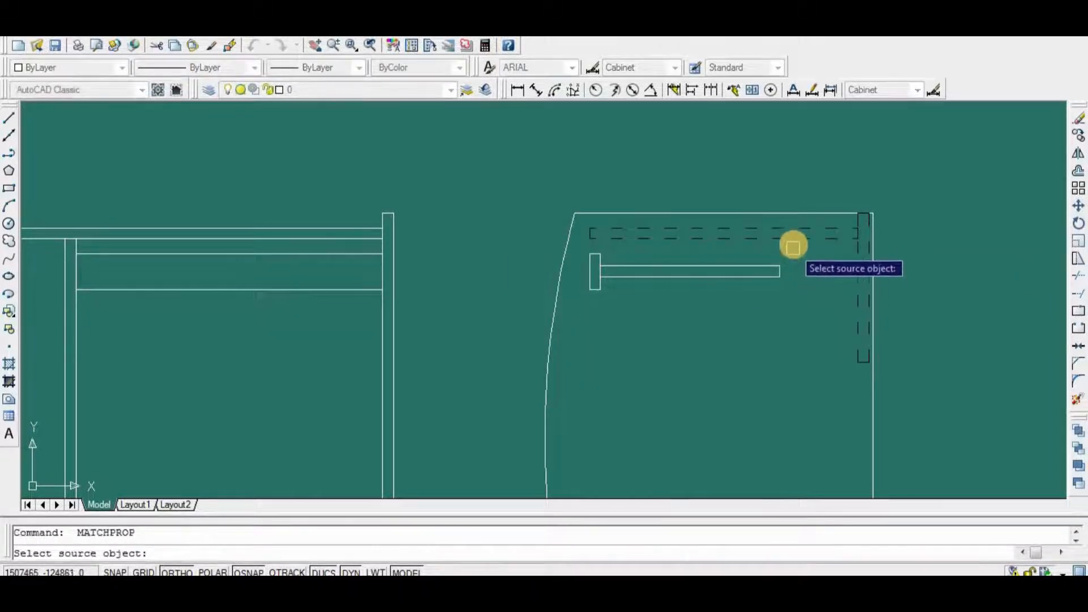
pyautogui.click(793, 246)
pyautogui.click(788, 253)
pyautogui.click(563, 347)
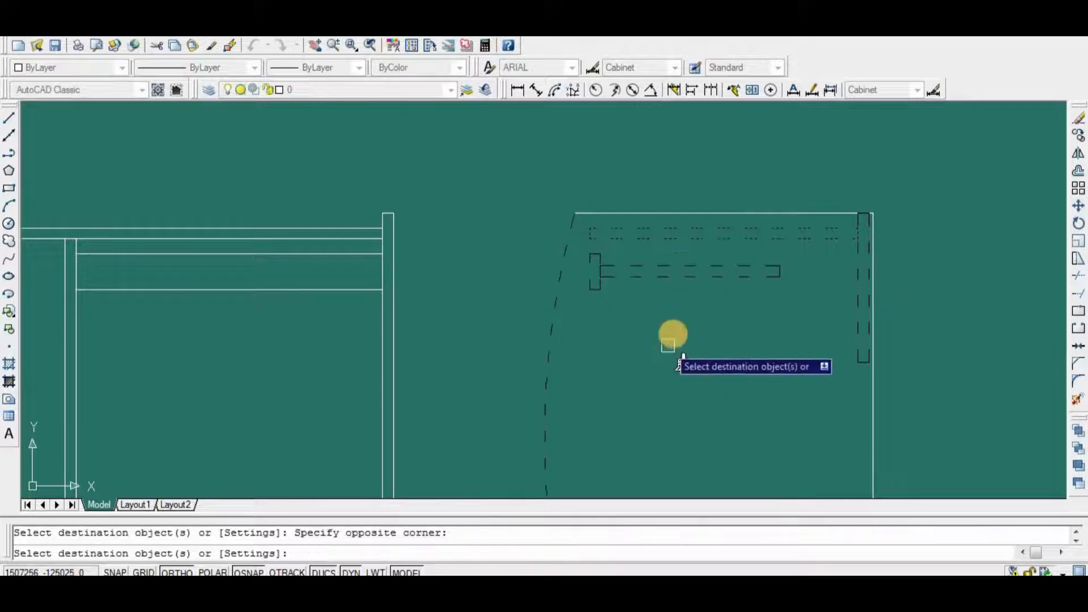
pyautogui.press('Return')
# Match the solid top edge's properties onto the curved front edge and save the drawing.
pyautogui.press('Return')
pyautogui.click(687, 214)
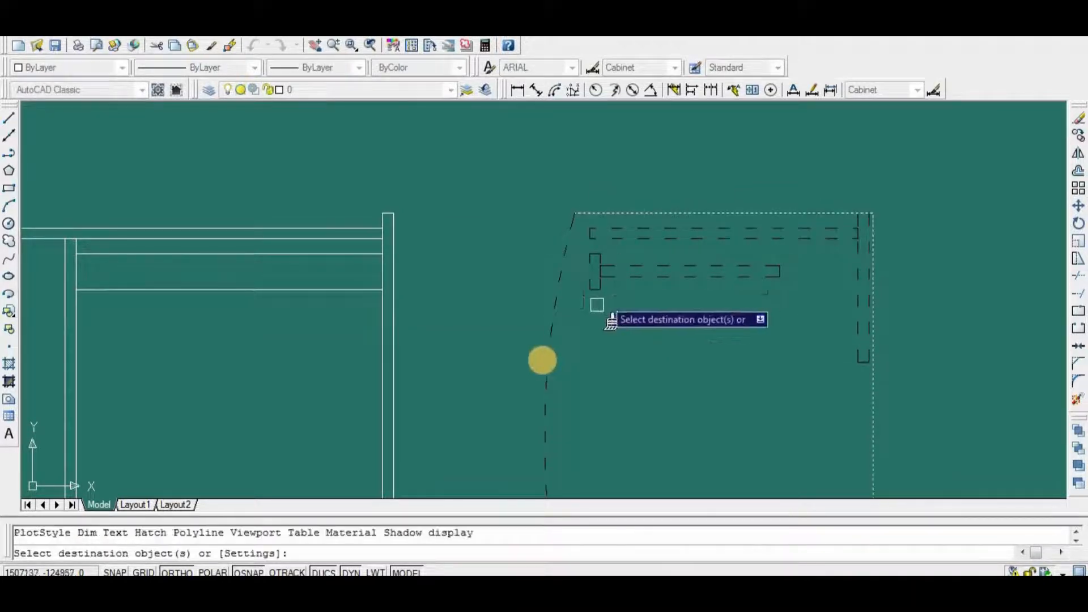
pyautogui.click(541, 358)
pyautogui.press('Return')
pyautogui.scroll(-3, 720, 314)
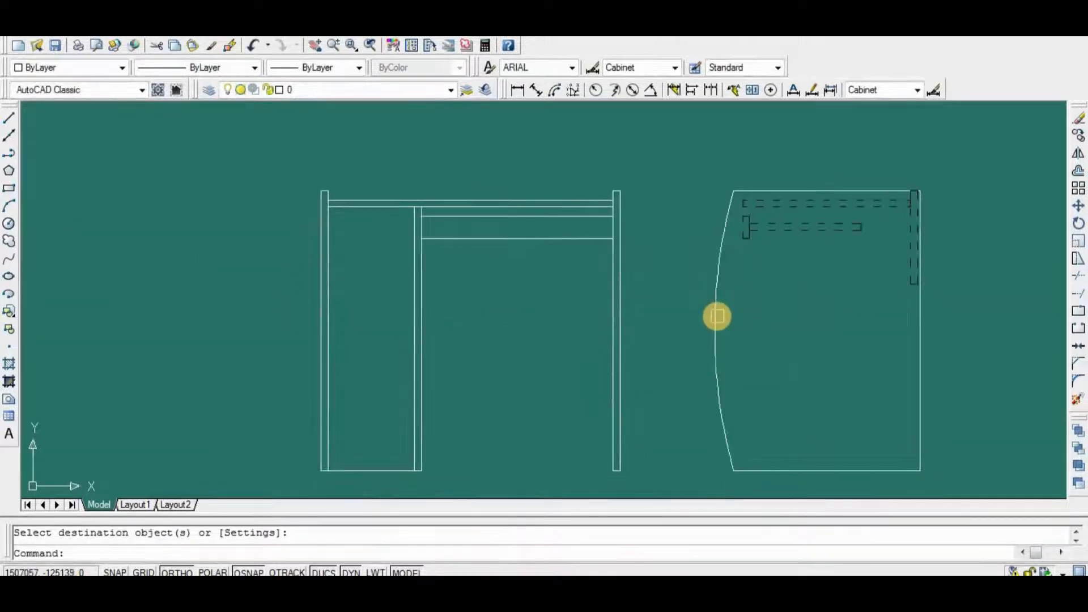
pyautogui.hotkey('ctrl', 's')
pyautogui.moveTo(743, 308); pyautogui.dragTo(757, 312, button='middle')
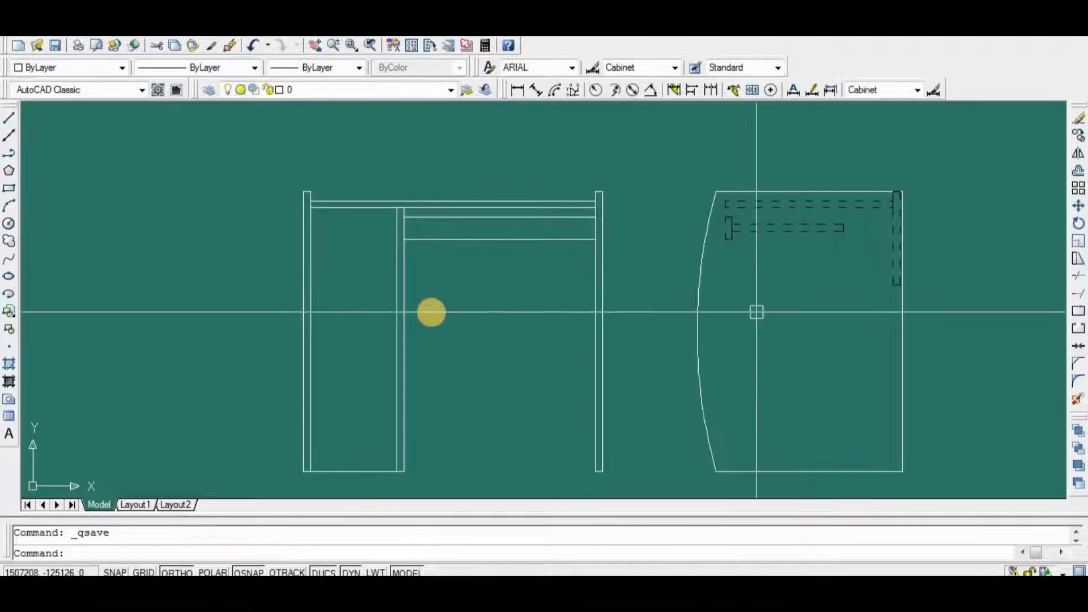
# Offset the bottom line of the front view's left compartment upward by 50.
pyautogui.moveTo(430, 313); pyautogui.dragTo(505, 301, button='middle')
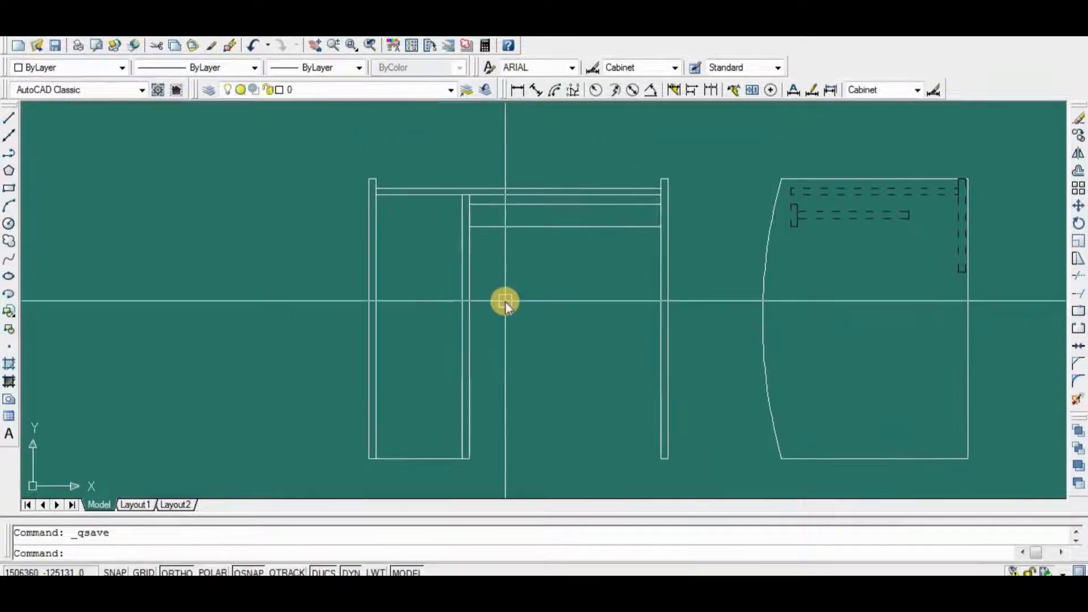
pyautogui.write('o')
pyautogui.press('Return')
pyautogui.write('50')
pyautogui.press('Return')
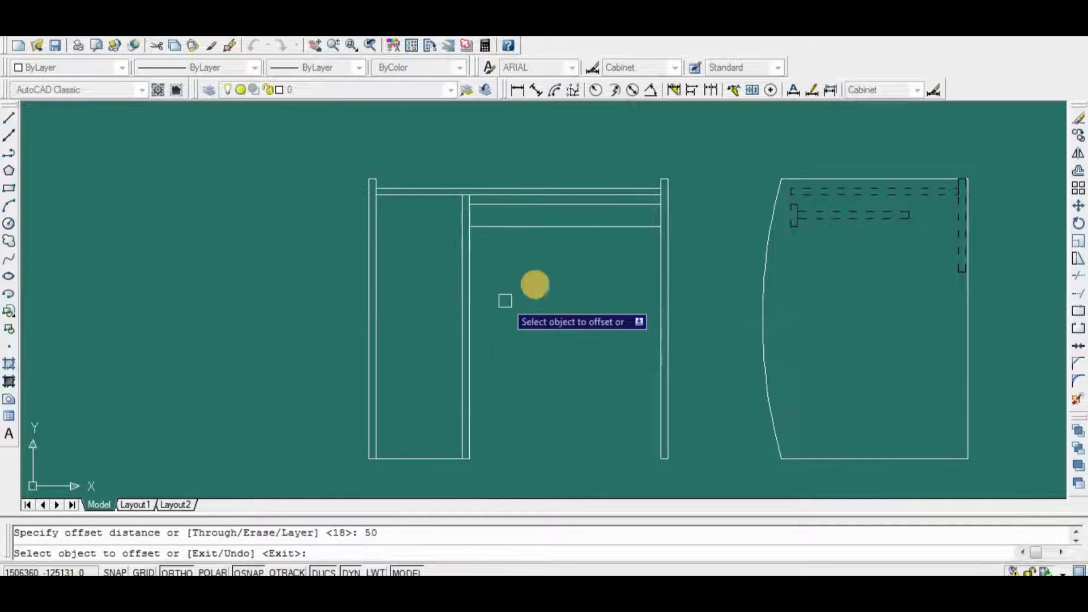
pyautogui.click(419, 458)
pyautogui.click(432, 416)
pyautogui.scroll(4, 428, 447)
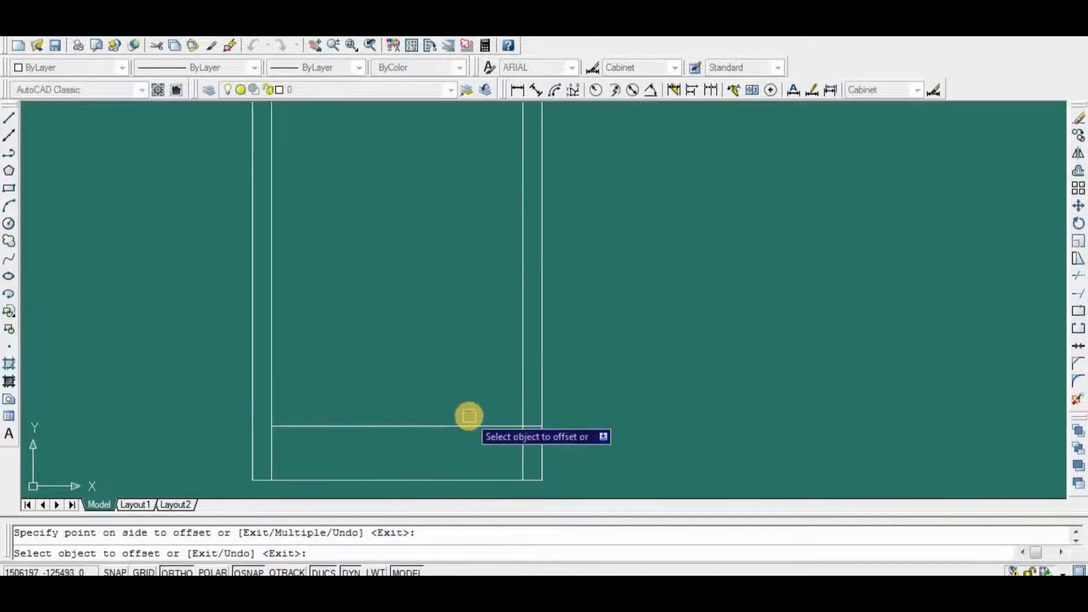
# Trim the part of the offset line that crosses the partition, using the partition's two vertical edges as cutting edges.
pyautogui.press('Return')
pyautogui.write('tr')
pyautogui.press('Return')
pyautogui.click(520, 440)
pyautogui.click(541, 435)
pyautogui.press('Return')
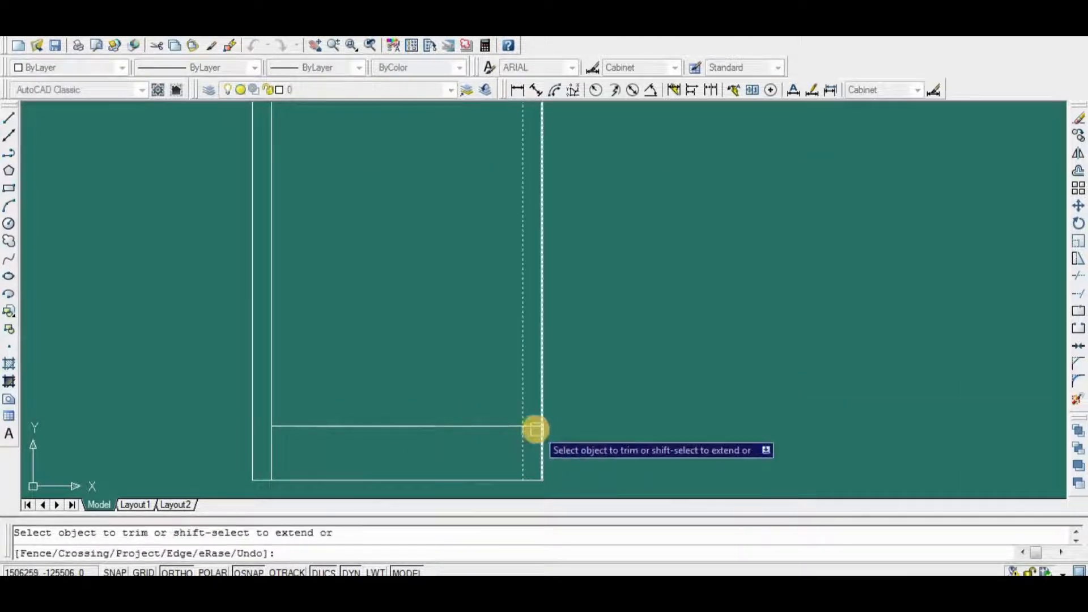
pyautogui.click(530, 429)
pyautogui.press('Return')
# Offset the trimmed line in the left compartment upward by 18 to form the bottom shelf.
pyautogui.write('o')
pyautogui.press('Return')
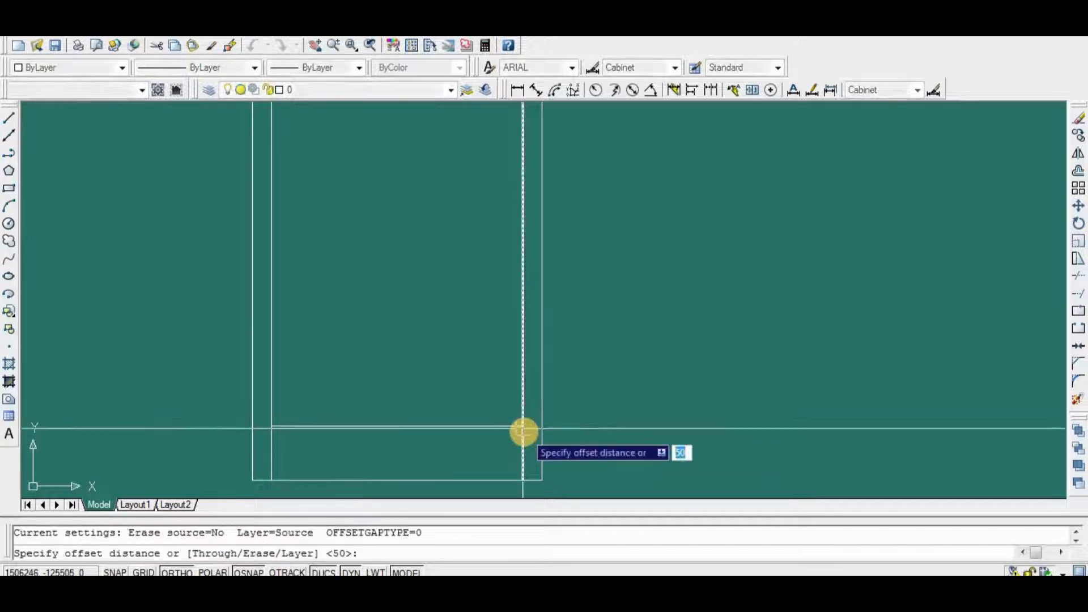
pyautogui.press('Return')
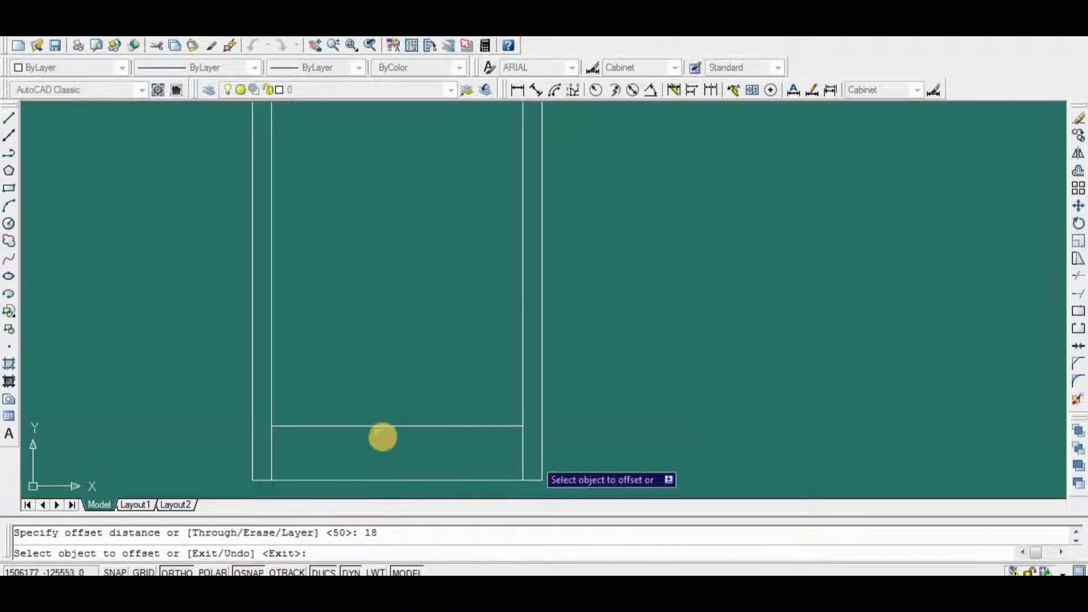
pyautogui.click(386, 429)
pyautogui.click(419, 376)
pyautogui.press('Return')
pyautogui.scroll(-5, 590, 389)
pyautogui.moveTo(589, 388); pyautogui.dragTo(573, 416, button='middle')
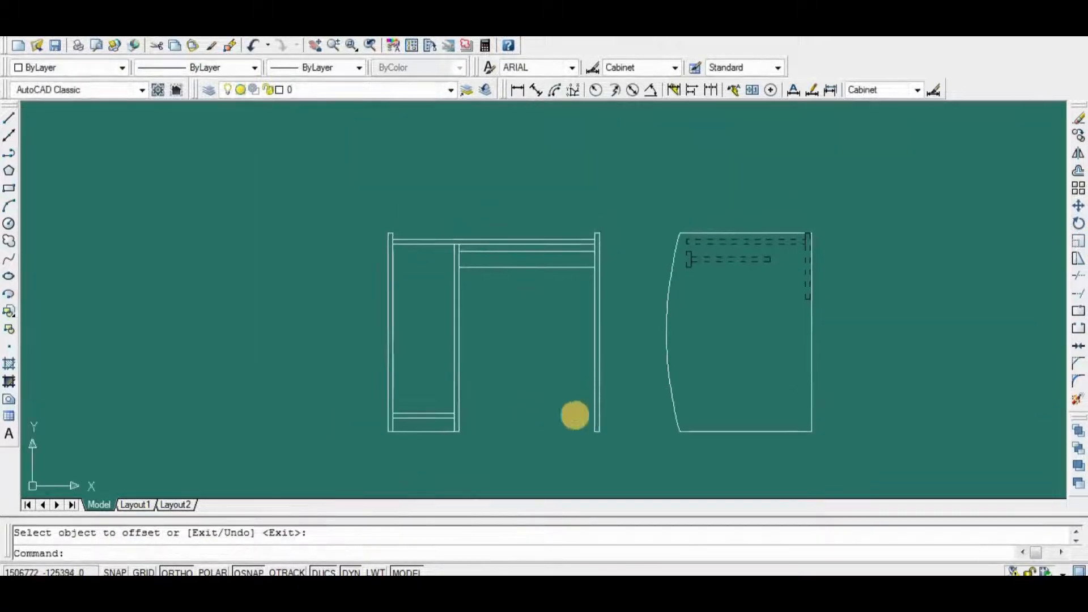
# Draw a line above the front view's tabletop between the upper inner corners of the right and left side panels.
pyautogui.scroll(2, 482, 371)
pyautogui.moveTo(481, 371); pyautogui.dragTo(611, 368, button='middle')
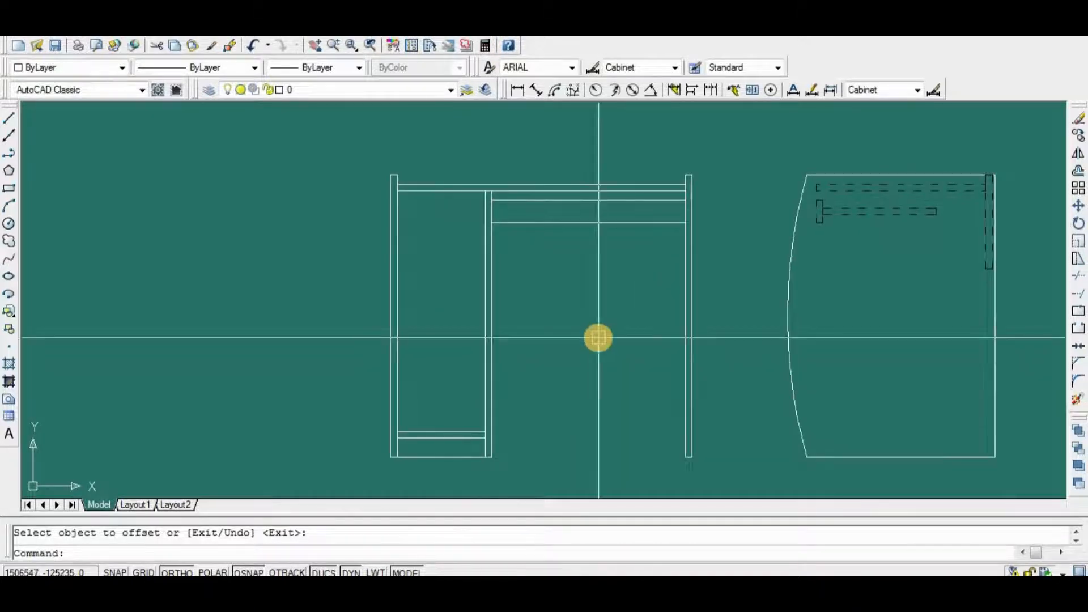
pyautogui.write('l')
pyautogui.press('Return')
pyautogui.scroll(5, 702, 171)
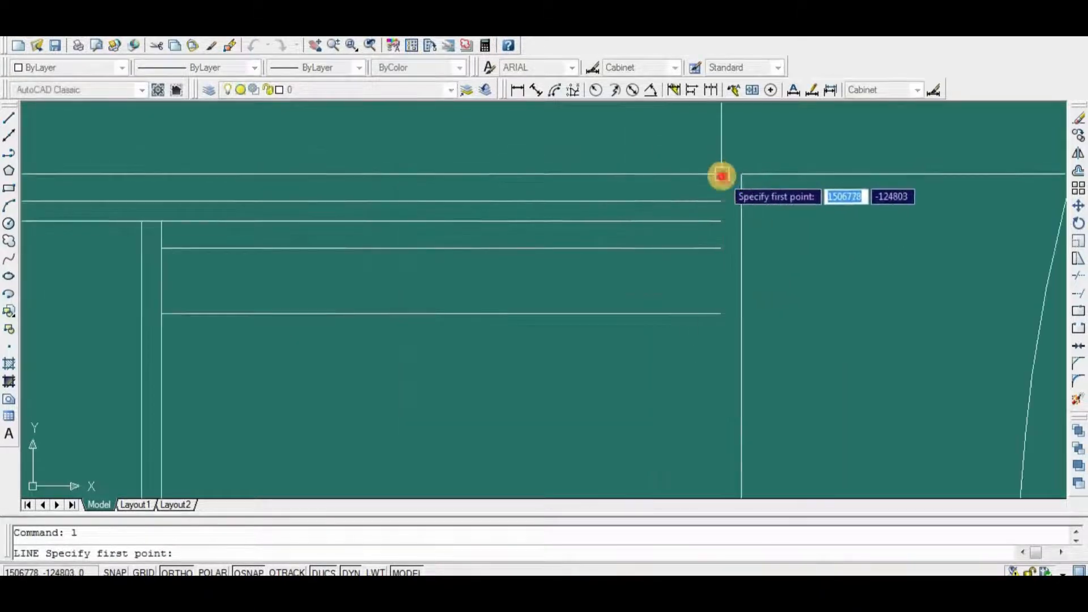
pyautogui.click(721, 175)
pyautogui.scroll(-5, 717, 177)
pyautogui.scroll(5, 413, 180)
pyautogui.click(378, 168)
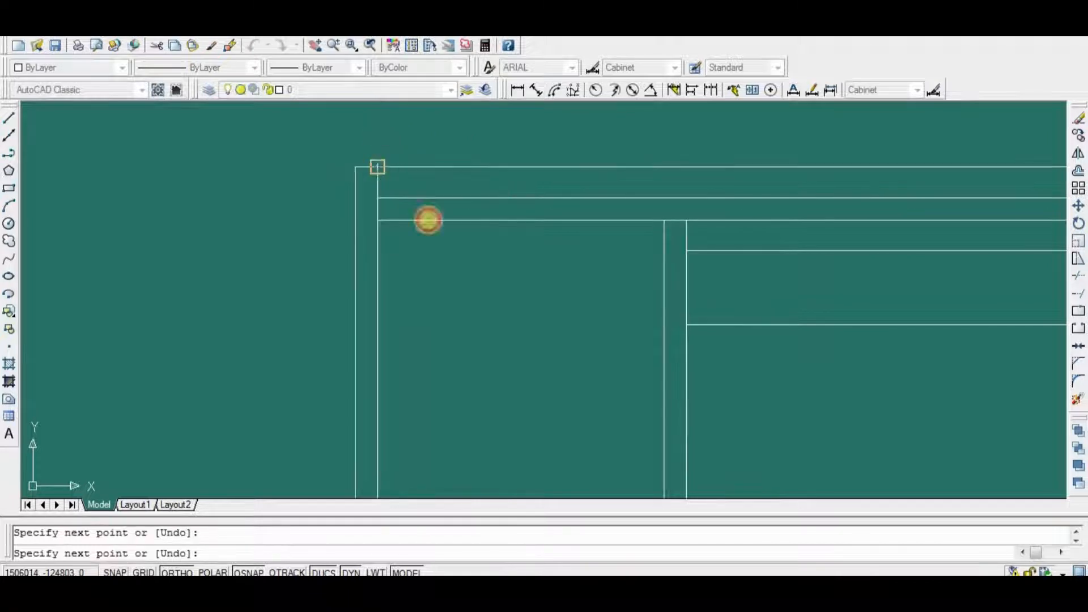
# Finish the line between the side panels' upper inner corners and save the drawing.
pyautogui.press('Return')
pyautogui.scroll(-5, 628, 377)
pyautogui.scroll(2, 576, 366)
pyautogui.hotkey('ctrl', 's')
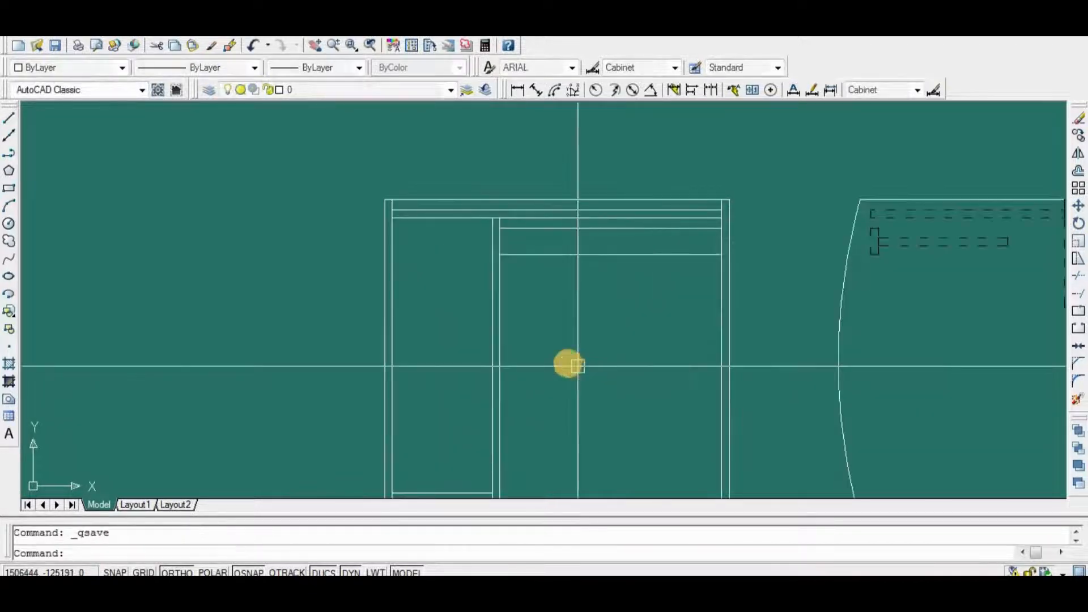
# Delete the line joining the side panels above the front view's tabletop and save the drawing.
pyautogui.moveTo(576, 366); pyautogui.dragTo(394, 343, button='middle')
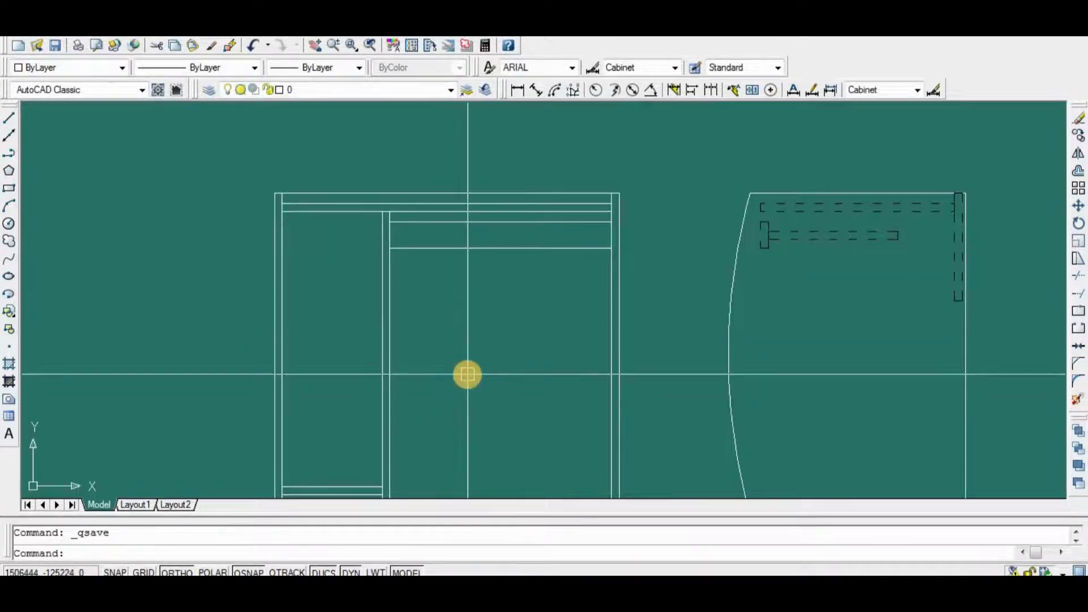
pyautogui.moveTo(459, 357); pyautogui.dragTo(541, 352, button='middle')
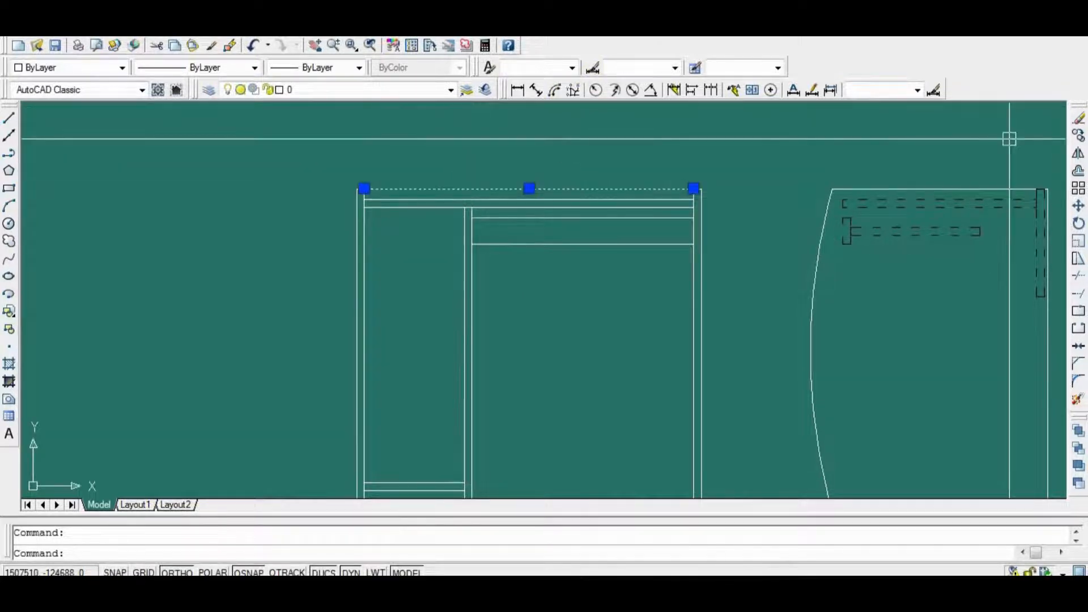
pyautogui.press('Delete')
pyautogui.moveTo(497, 316)
pyautogui.mouseDown(button='middle')
pyautogui.moveTo(535, 301)
pyautogui.moveTo(460, 322)
pyautogui.moveTo(473, 262)
pyautogui.moveTo(477, 286)
pyautogui.mouseUp(button='middle')
pyautogui.hotkey('ctrl', 's')
pyautogui.scroll(-2, 485, 296)
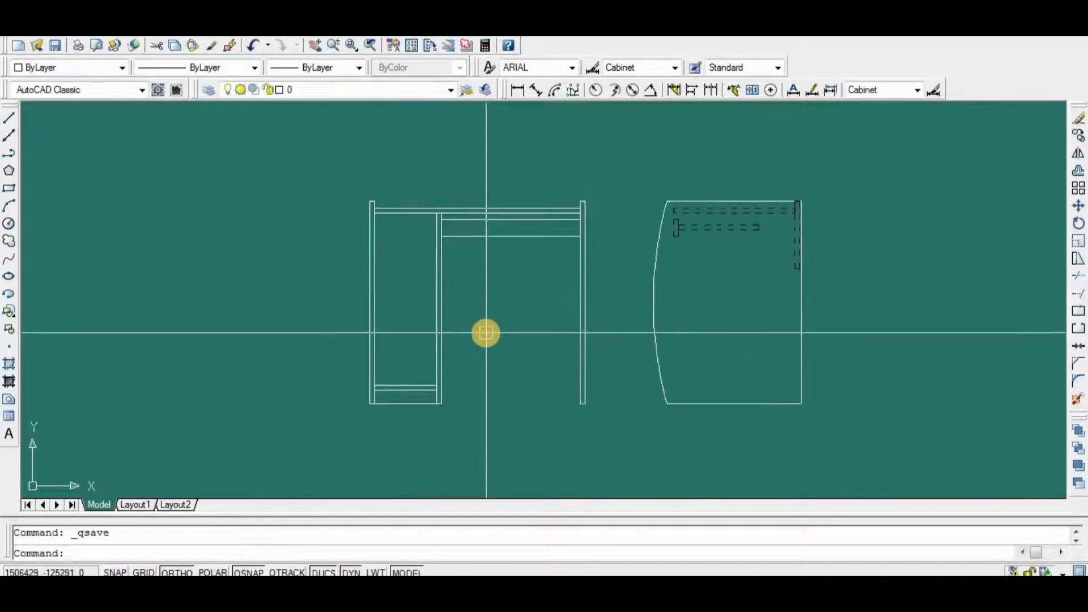
pyautogui.scroll(2, 485, 332)
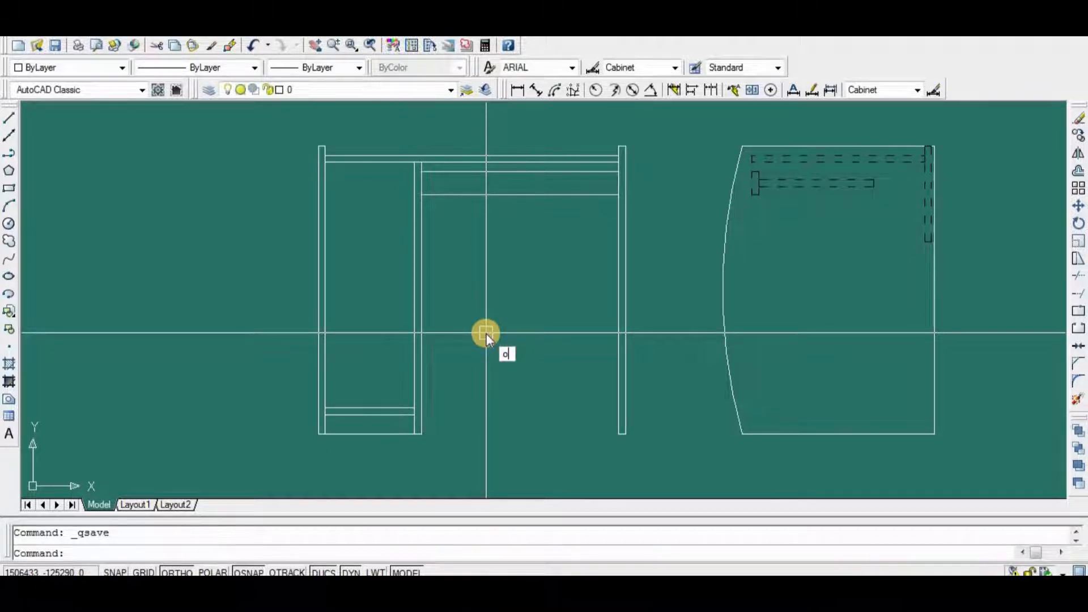
pyautogui.press('Return')
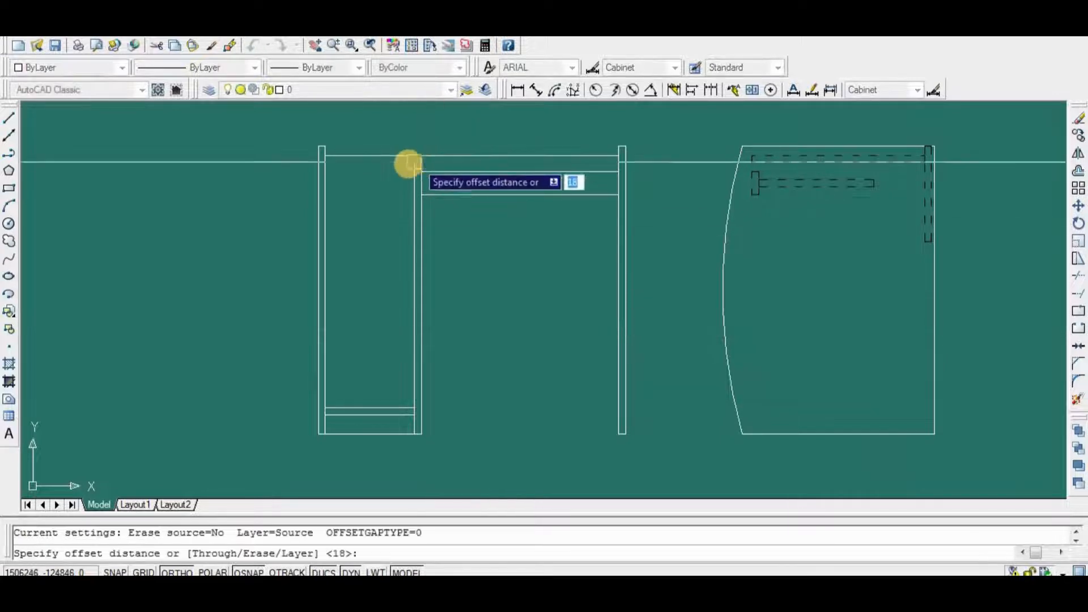
pyautogui.scroll(5, 408, 163)
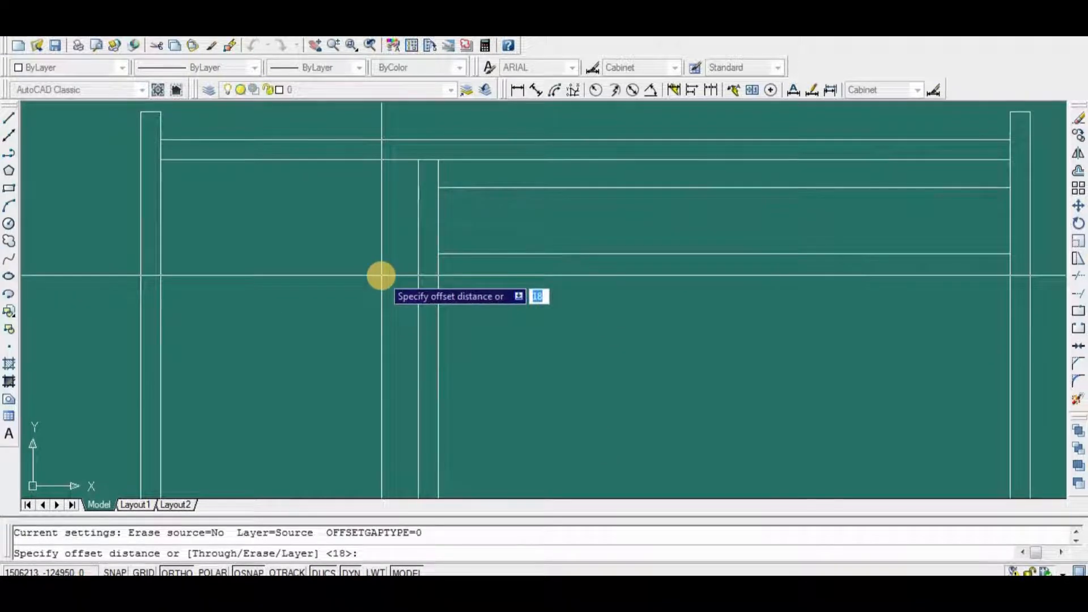
pyautogui.press('Return')
pyautogui.press('Return')
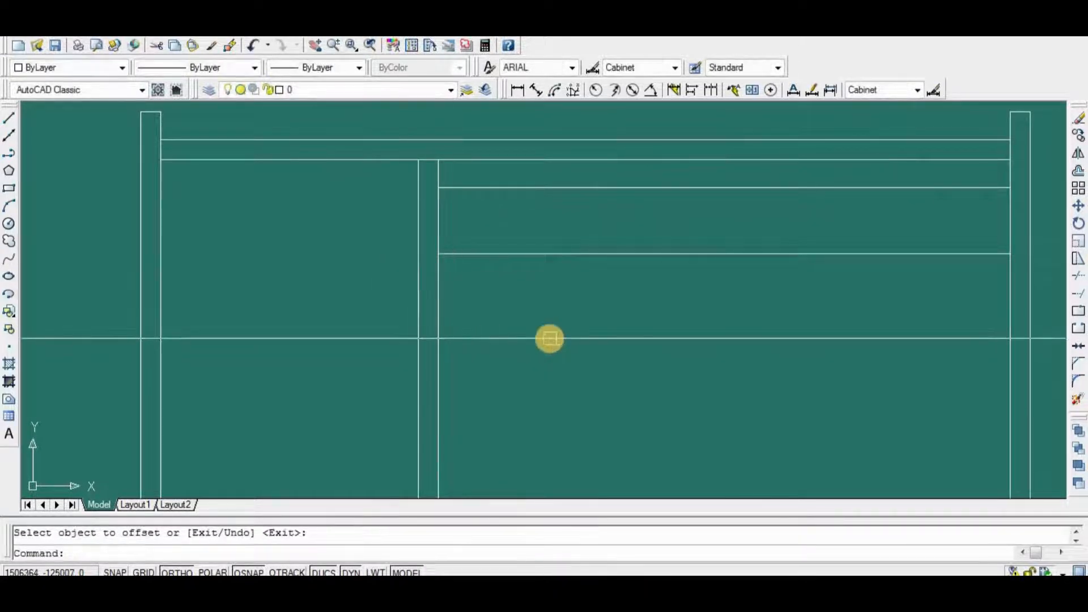
# Draw a vertical line down from the tabletop's underside near the middle of the front view's left compartment.
pyautogui.write('l')
pyautogui.press('Return')
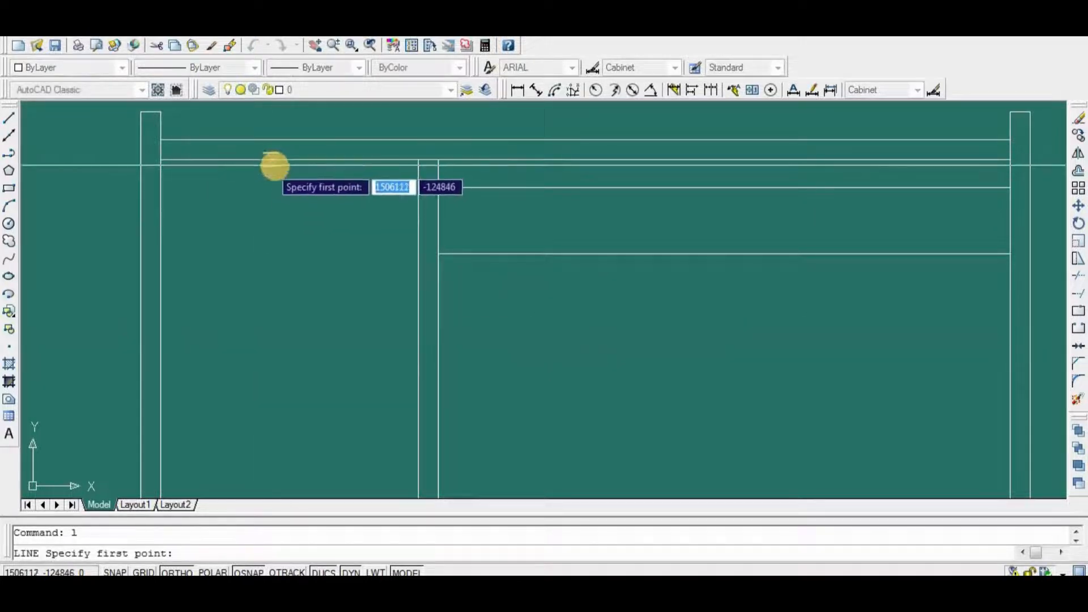
pyautogui.click(290, 159)
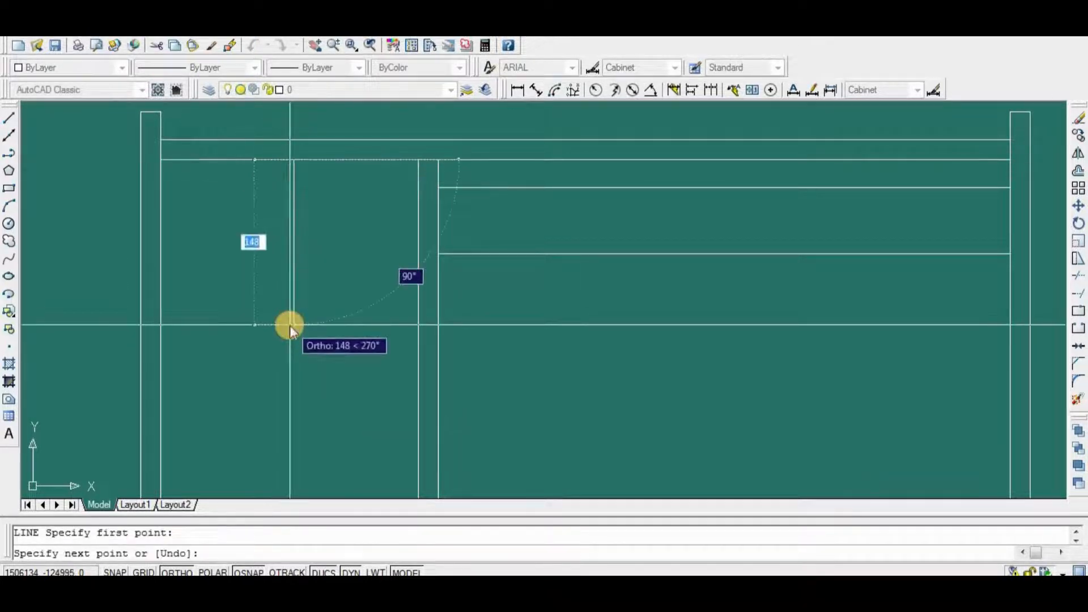
pyautogui.press('Return')
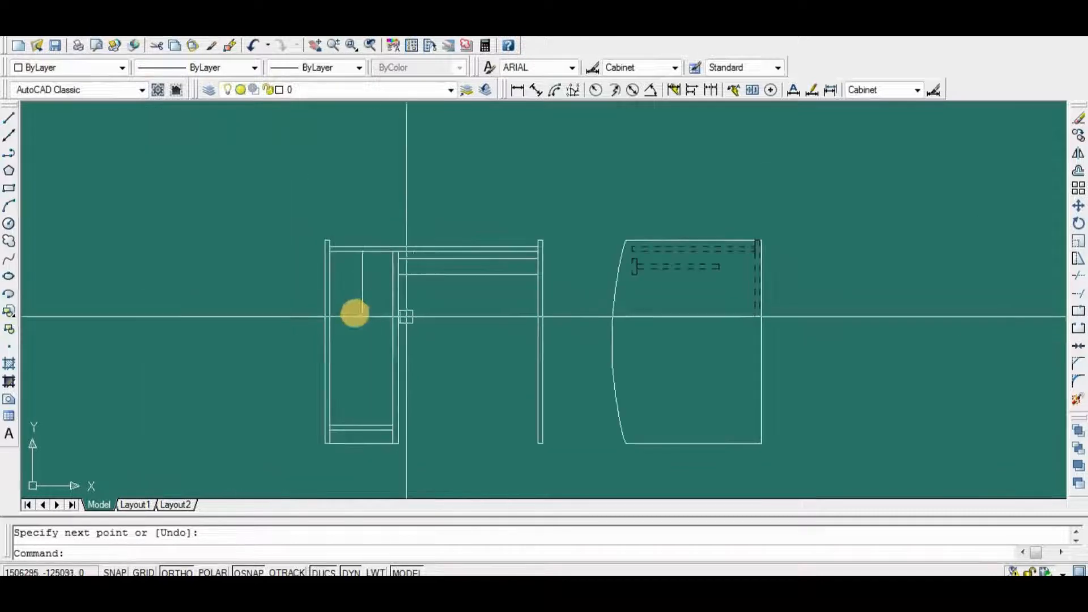
# Shorten the vertical line in the left compartment to 125 by moving its lower endpoint to its midpoint.
pyautogui.scroll(-4, 329, 309)
pyautogui.click(364, 300)
pyautogui.scroll(5, 362, 319)
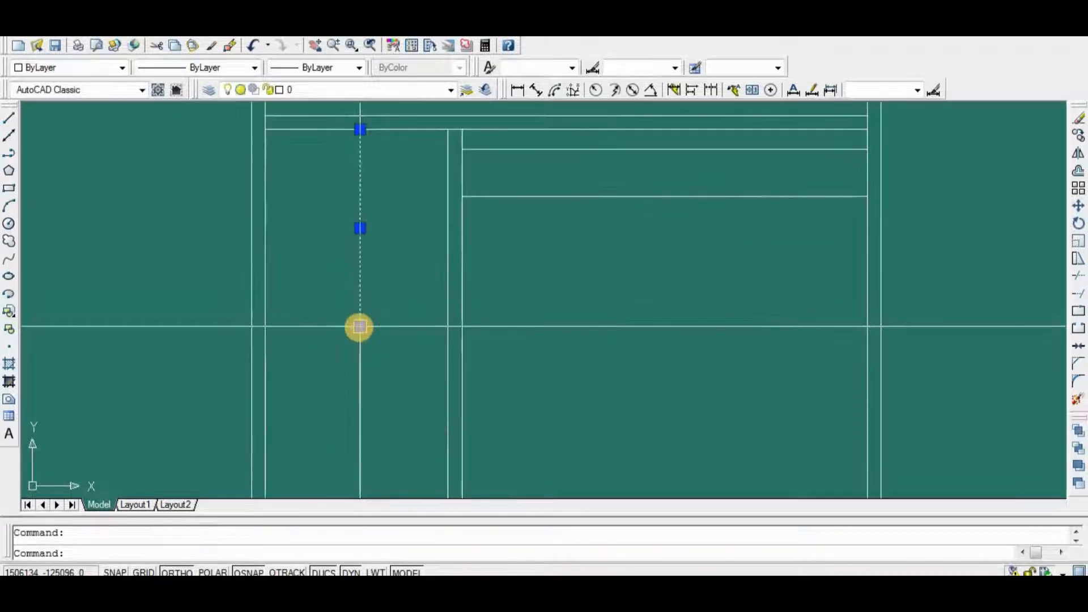
pyautogui.click(360, 324)
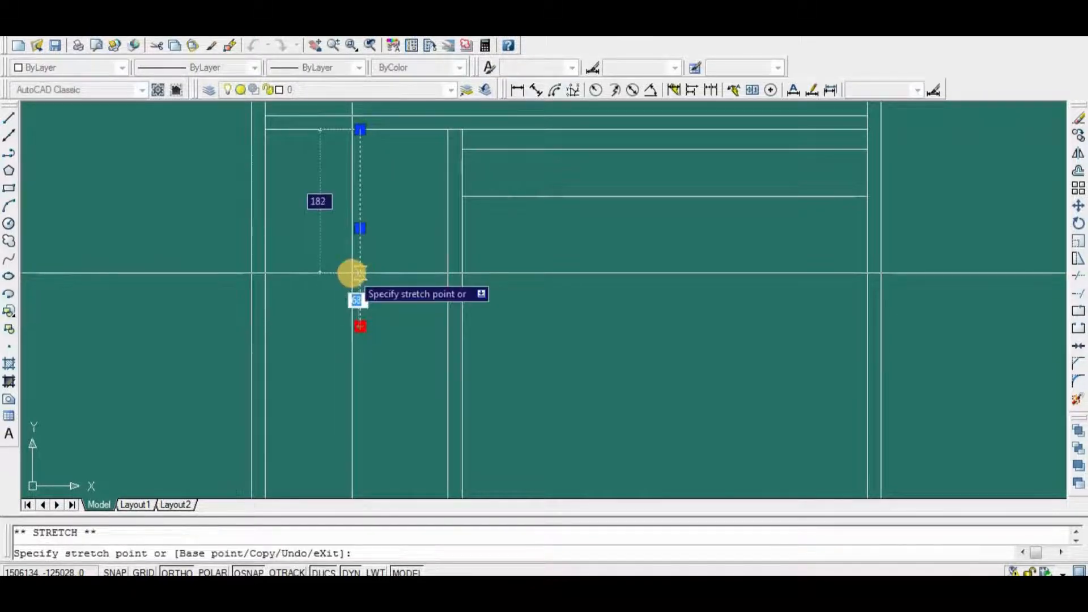
pyautogui.click(357, 227)
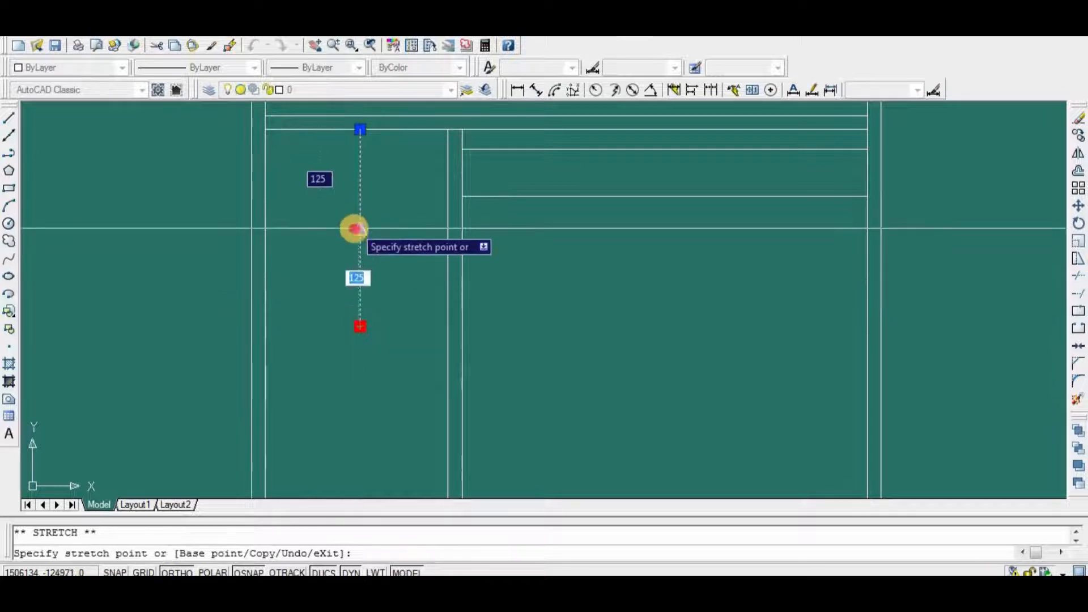
pyautogui.scroll(2, 397, 266)
pyautogui.write('l')
pyautogui.press('Return')
pyautogui.click(306, 364)
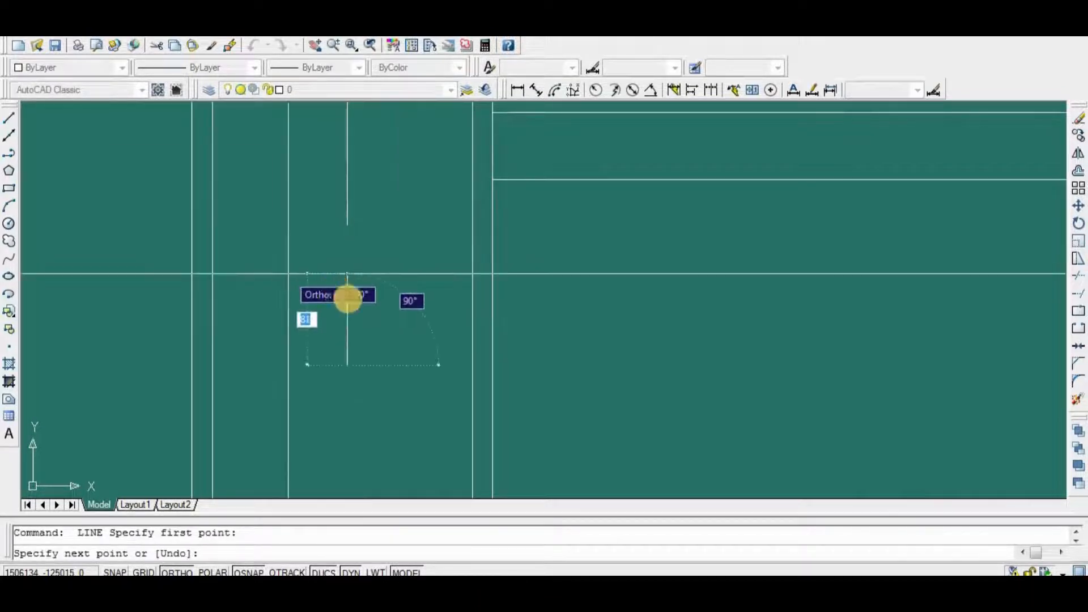
pyautogui.press('Return')
# Measure the length of the vertical line below the tabletop with a linear dimension.
pyautogui.scroll(-4, 381, 287)
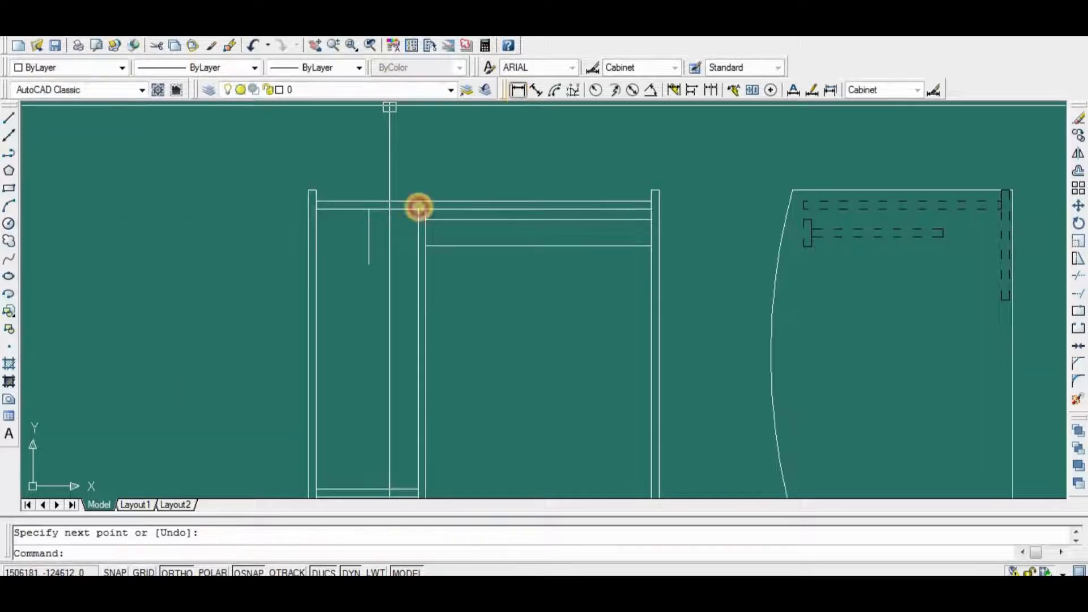
pyautogui.scroll(3, 418, 207)
pyautogui.click(324, 305)
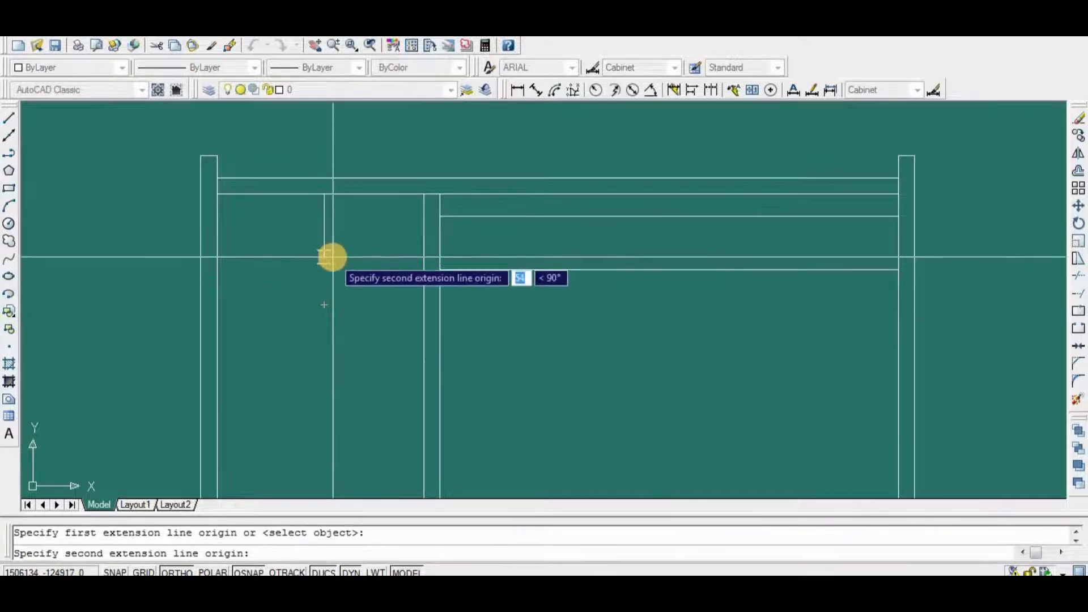
pyautogui.scroll(4, 323, 223)
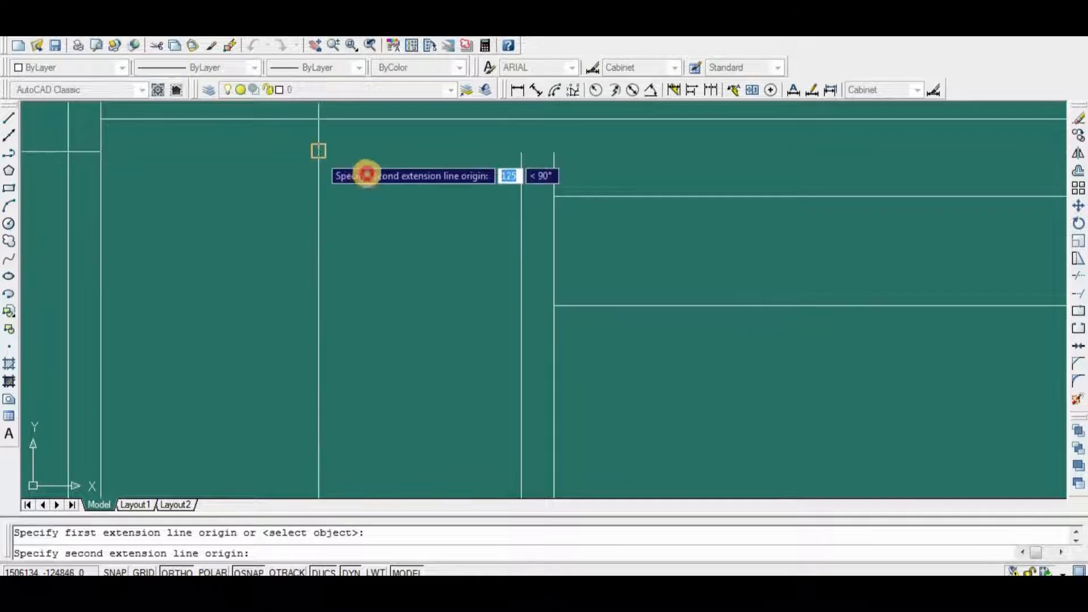
pyautogui.click(364, 172)
pyautogui.click(380, 184)
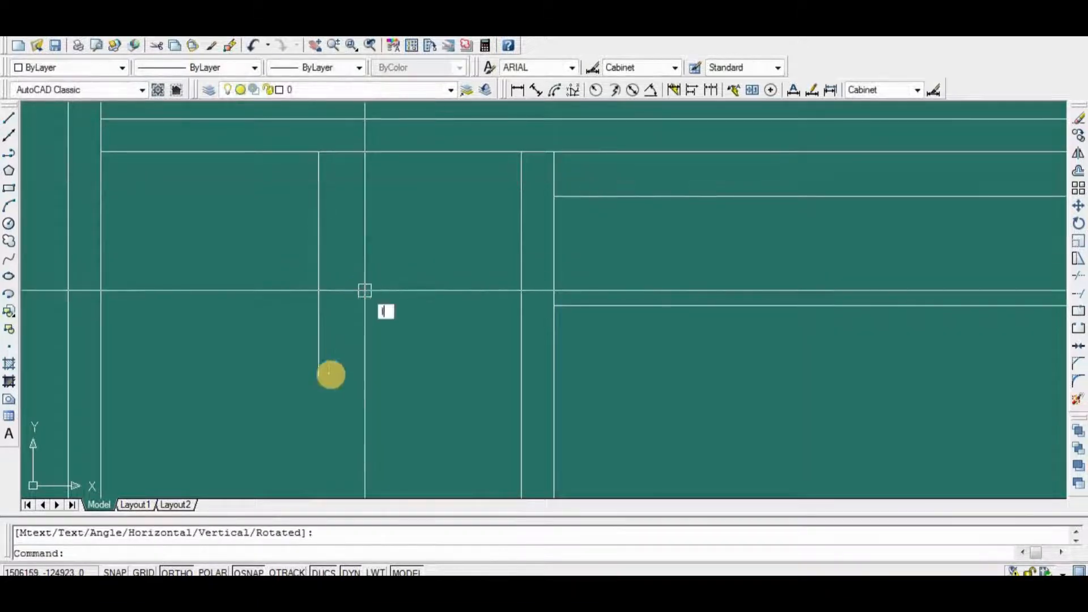
# Draw a horizontal line from the vertical line's lower end to the left side panel and stretch it across to the partition.
pyautogui.write('l')
pyautogui.press('Return')
pyautogui.click(318, 375)
pyautogui.click(100, 376)
pyautogui.press('Return')
pyautogui.click(309, 376)
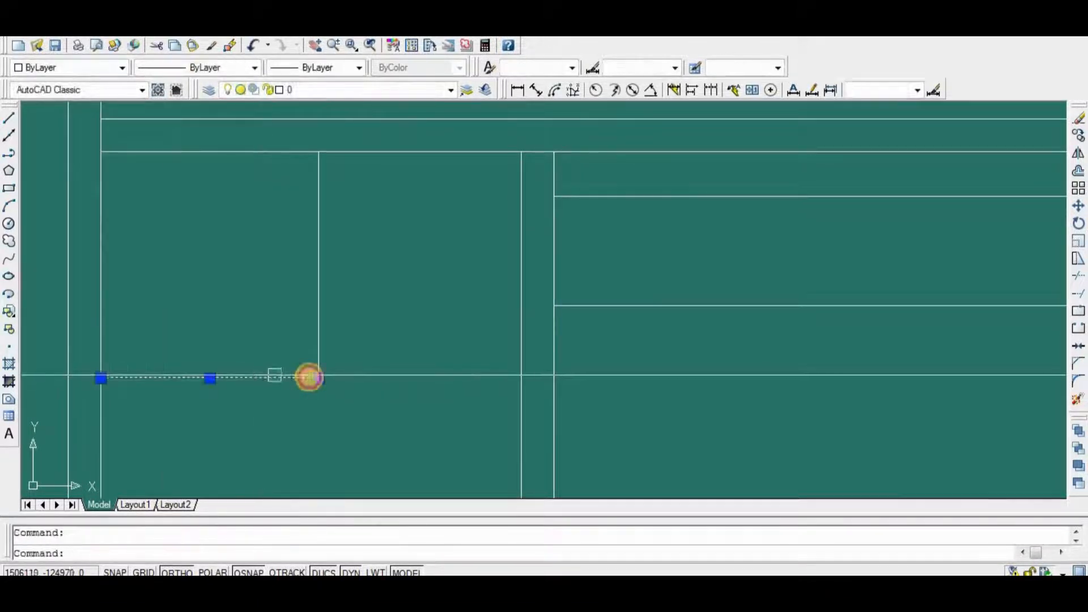
pyautogui.click(522, 376)
pyautogui.press('Return')
pyautogui.click(424, 271)
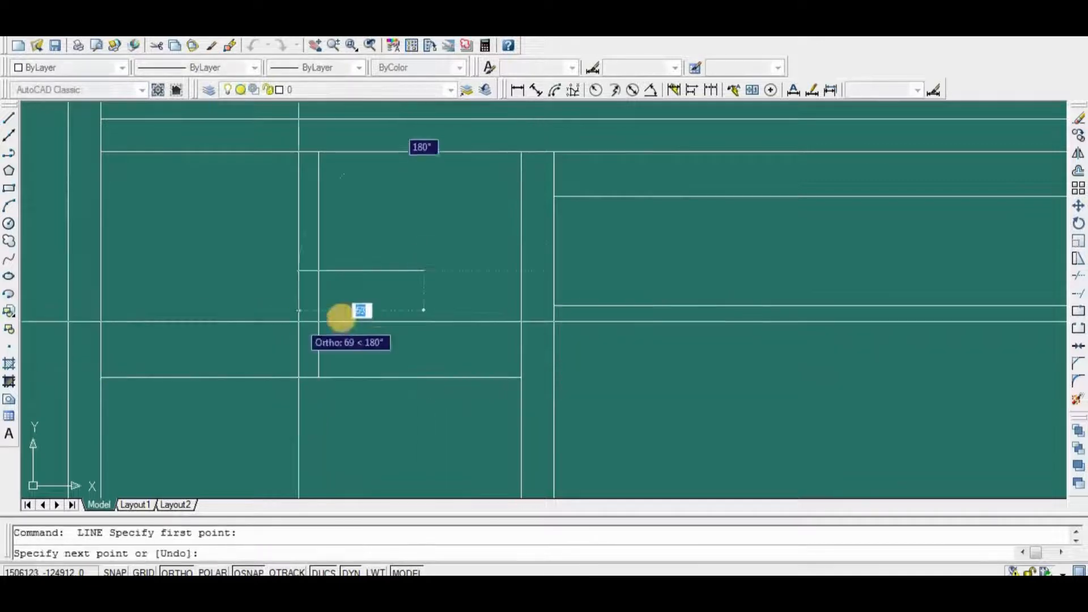
pyautogui.press('Return')
# Delete the vertical guide line above the drawer's bottom line in the left compartment.
pyautogui.click(369, 258)
pyautogui.click(273, 296)
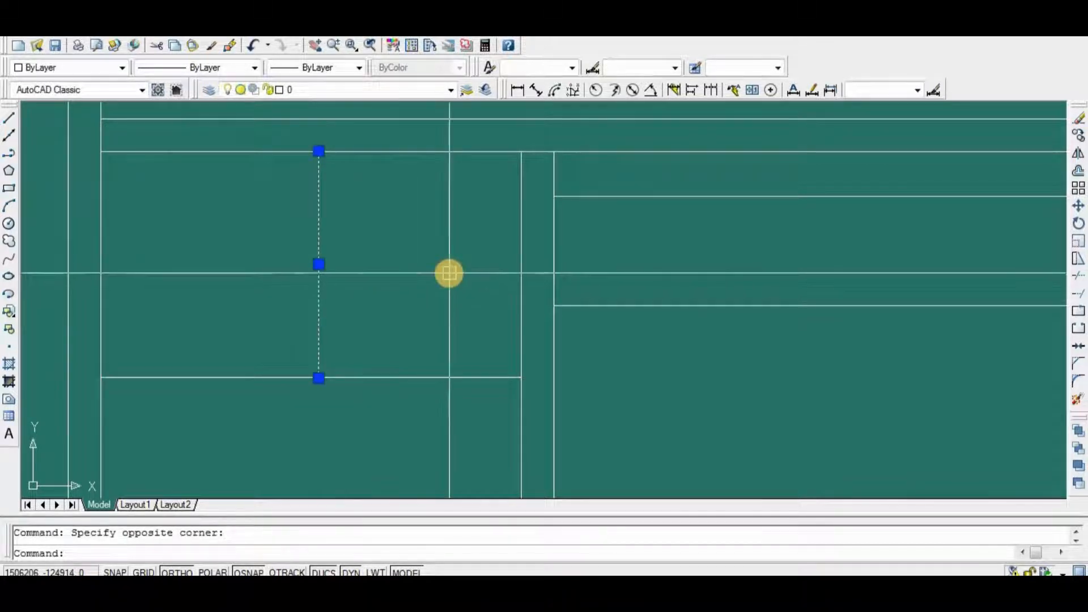
pyautogui.press('Delete')
pyautogui.scroll(-3, 448, 274)
pyautogui.scroll(2, 469, 291)
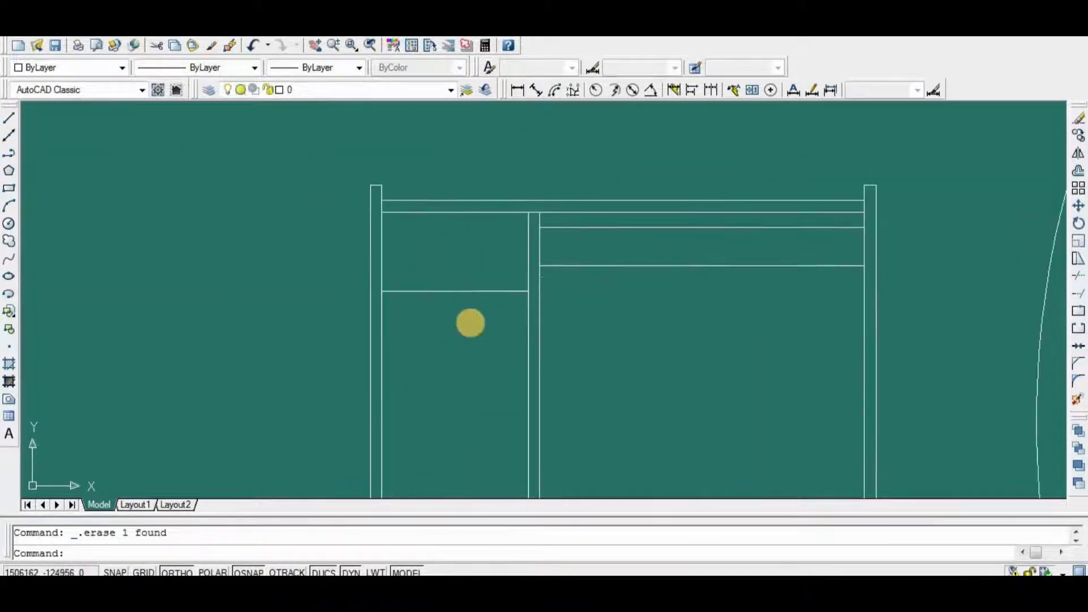
# Draw a circle of radius 10 near the middle of the drawer front in the left compartment.
pyautogui.moveTo(475, 281); pyautogui.dragTo(470, 323, button='middle')
pyautogui.press('Return')
pyautogui.scroll(5, 462, 306)
pyautogui.click(444, 266)
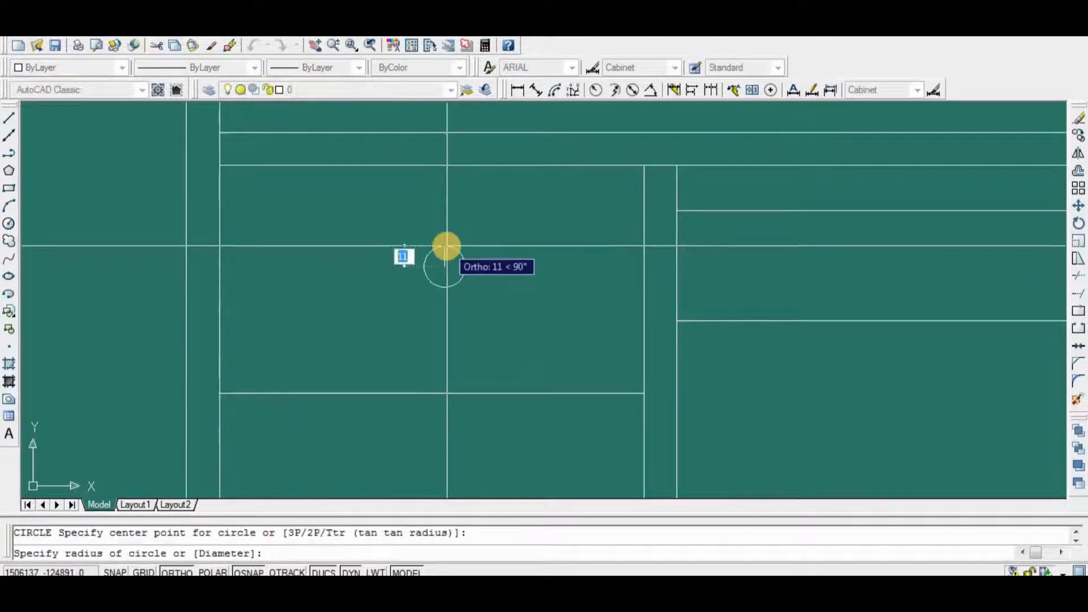
pyautogui.write('10')
pyautogui.press('Return')
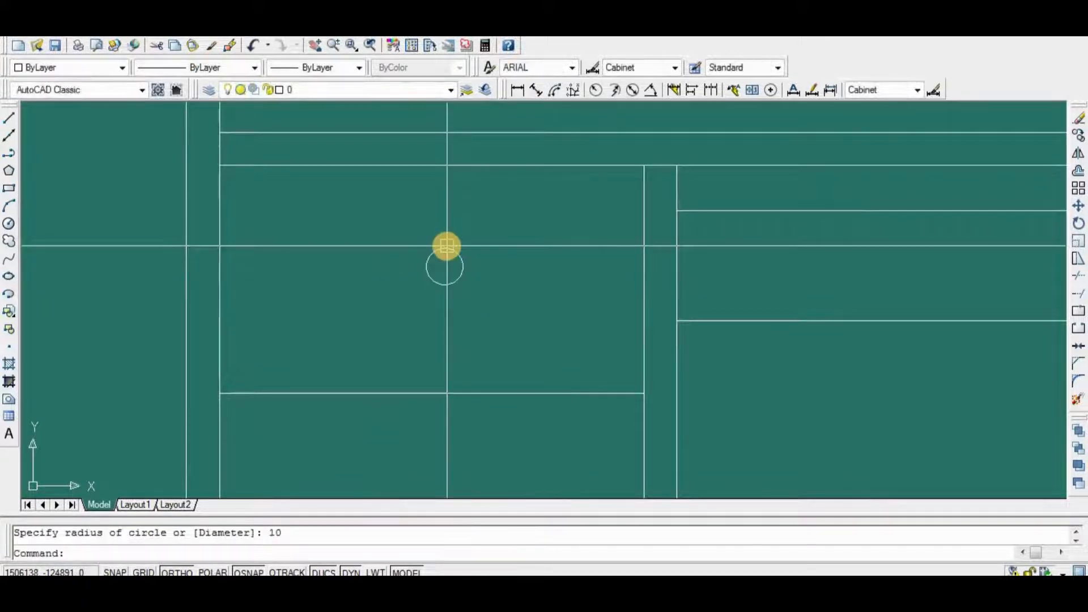
# Draw a concentric circle of radius about 7 inside the radius 10 circle.
pyautogui.press('Return')
pyautogui.scroll(4, 442, 249)
pyautogui.click(438, 246)
pyautogui.scroll(3, 443, 224)
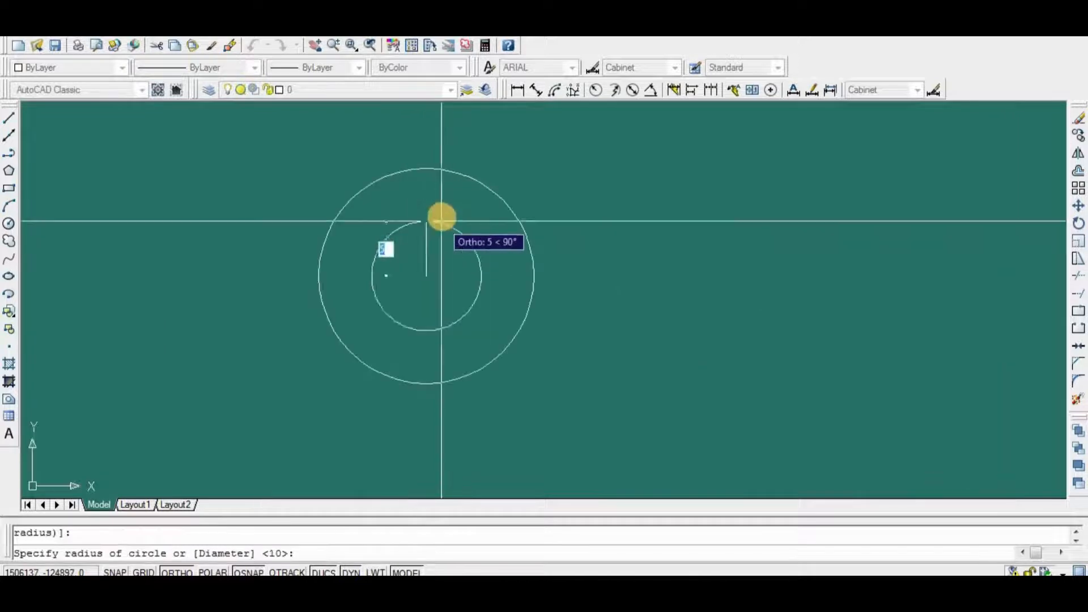
pyautogui.click(441, 196)
# Try a third circle centred slightly above the two concentric circles, and erase it.
pyautogui.press('Return')
pyautogui.click(414, 216)
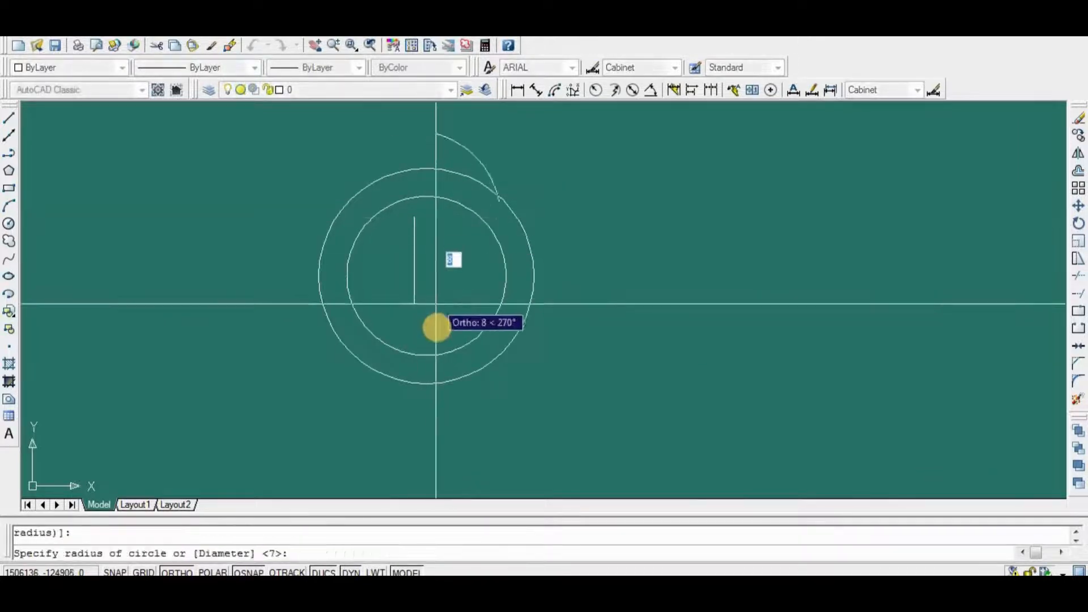
pyautogui.click(430, 295)
pyautogui.click(449, 260)
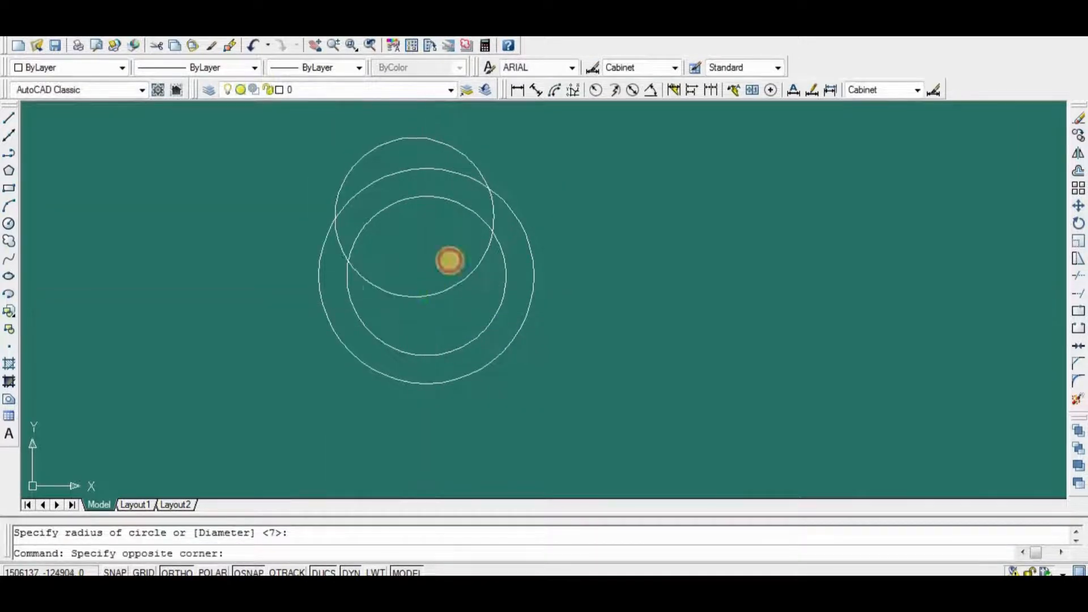
pyautogui.click(377, 291)
pyautogui.click(1078, 117)
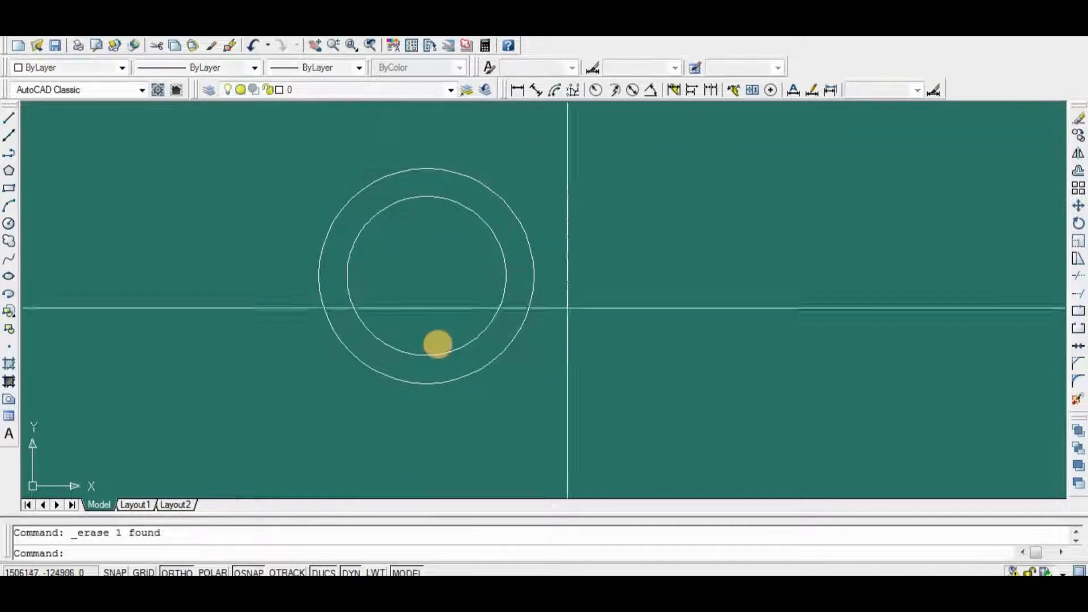
# Draw a narrow upright rectangle about 2 by 10 in the middle of the inner circle.
pyautogui.click(9, 188)
pyautogui.scroll(2, 376, 297)
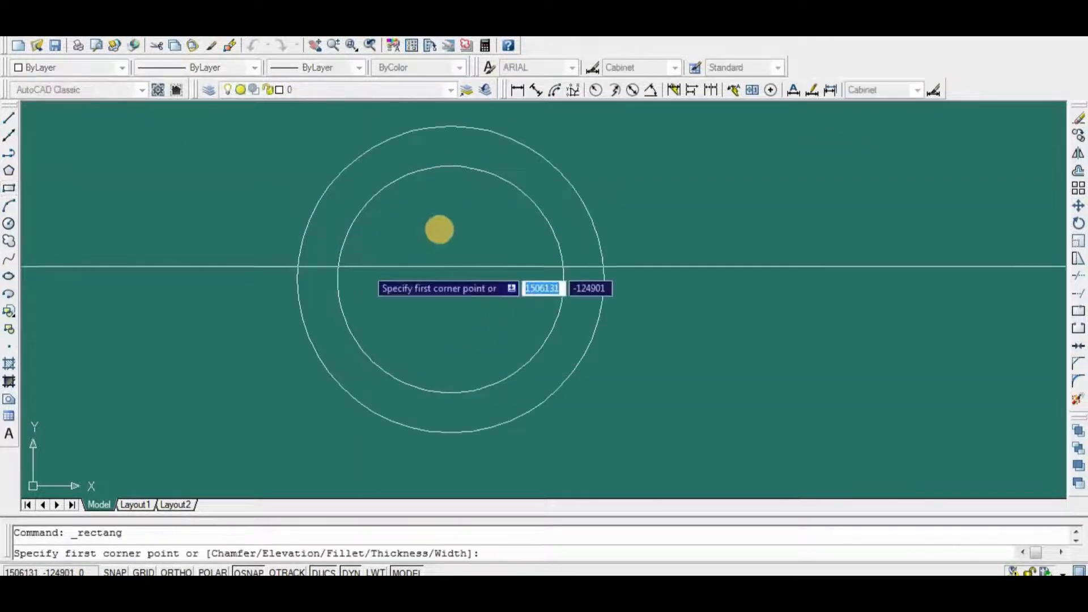
pyautogui.click(436, 202)
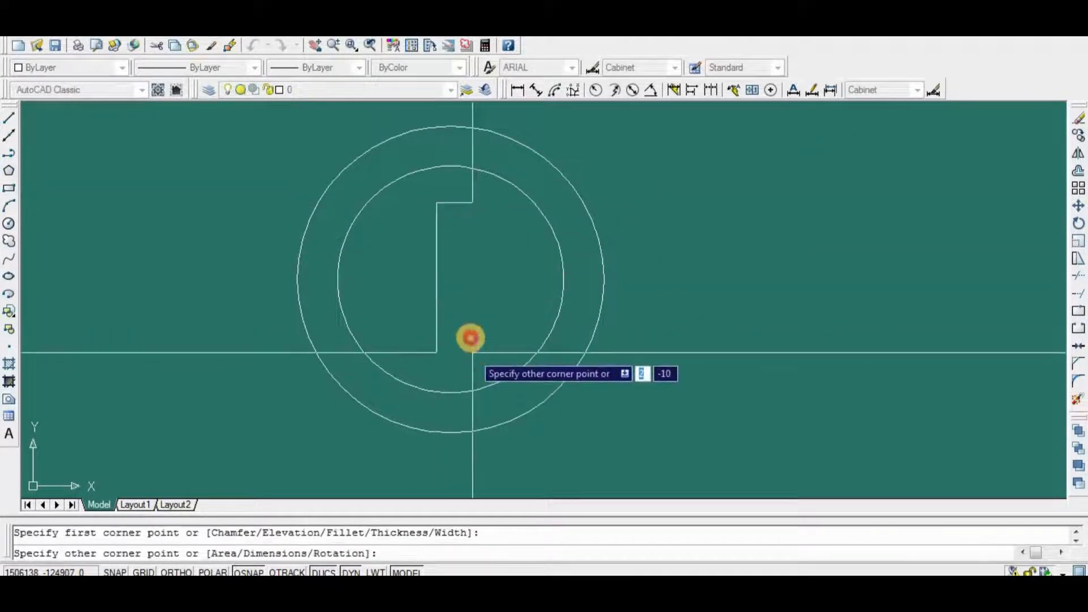
pyautogui.click(473, 351)
# Draw a smaller upright rectangle inside the narrow rectangle as the lock's keyhole slot.
pyautogui.press('Return')
pyautogui.scroll(3, 467, 267)
pyautogui.click(434, 233)
pyautogui.click(450, 362)
pyautogui.press('Return')
pyautogui.scroll(-4, 626, 355)
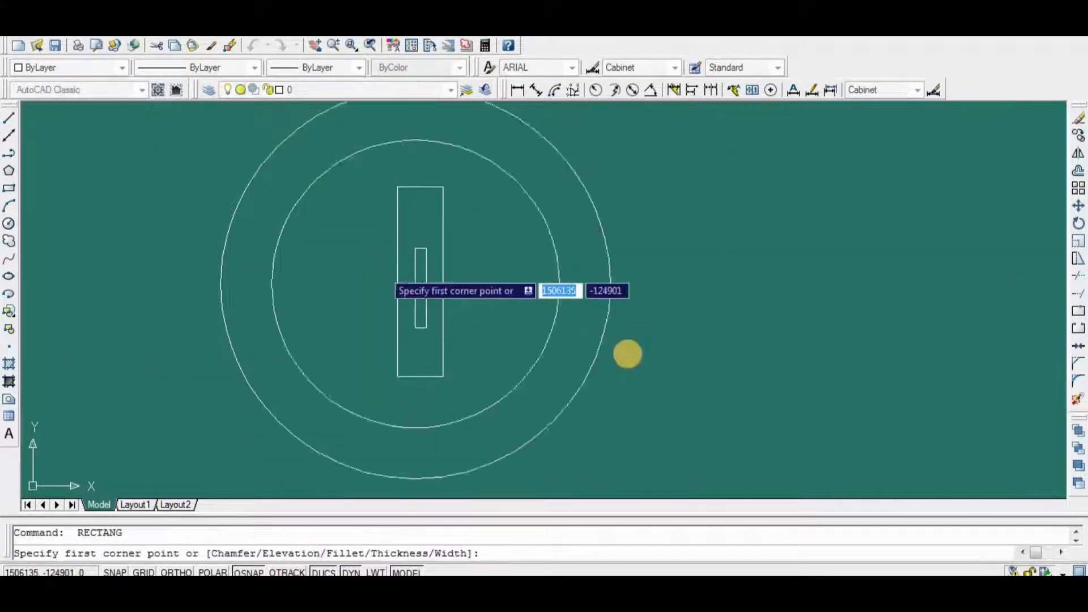
pyautogui.press('Return')
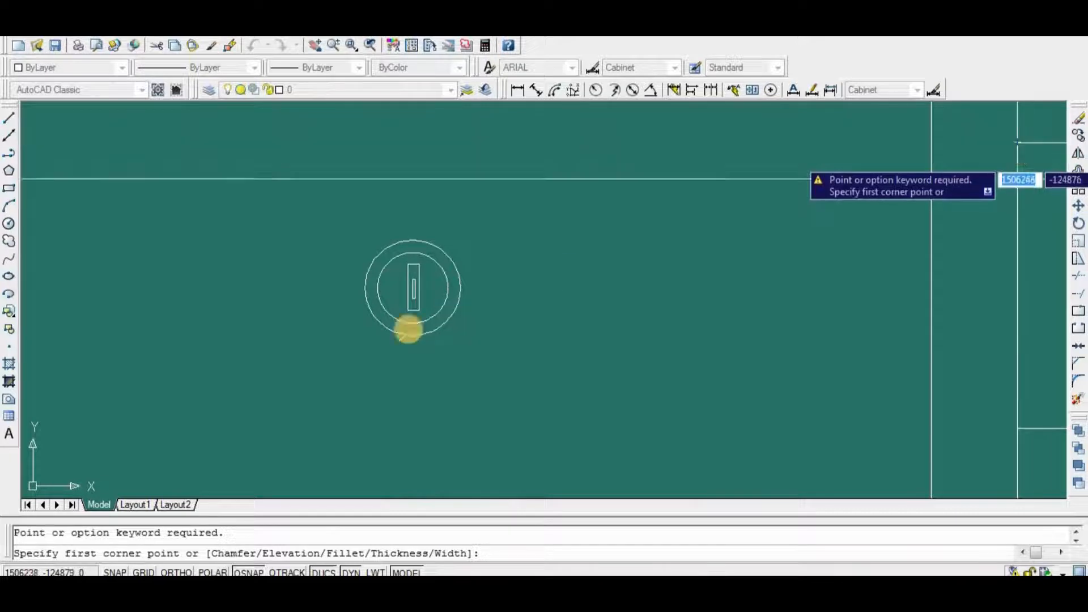
# Move the complete lock straight up so it sits just below the drawer's top edge.
pyautogui.click(1078, 205)
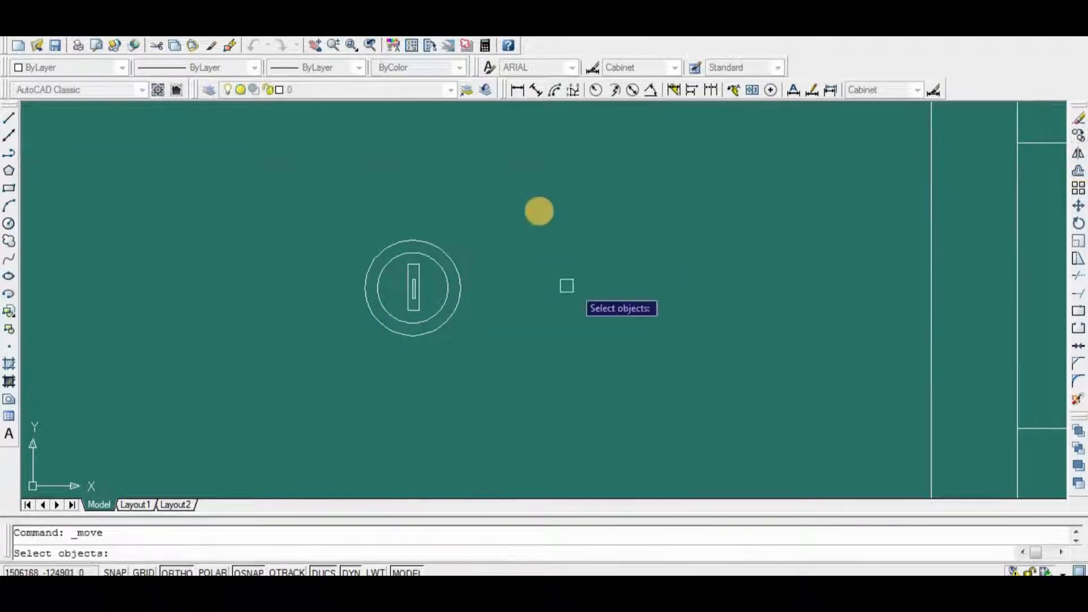
pyautogui.click(537, 210)
pyautogui.click(311, 376)
pyautogui.press('Return')
pyautogui.scroll(-4, 492, 317)
pyautogui.click(507, 361)
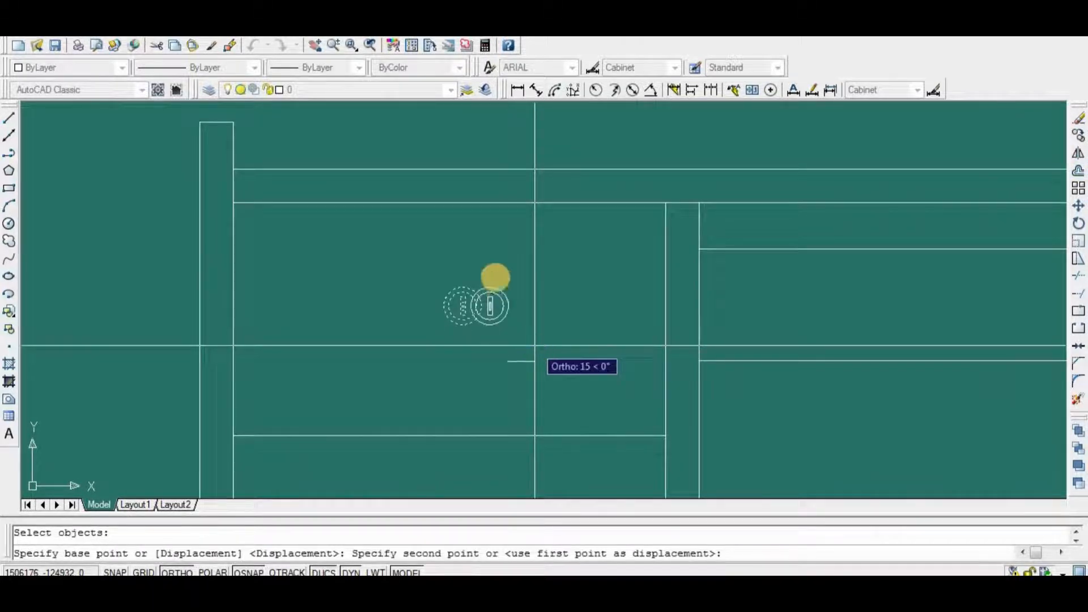
pyautogui.click(495, 236)
# Shift the complete lock slightly to the left along the drawer front, keeping its height.
pyautogui.press('Return')
pyautogui.scroll(3, 495, 236)
pyautogui.click(365, 217)
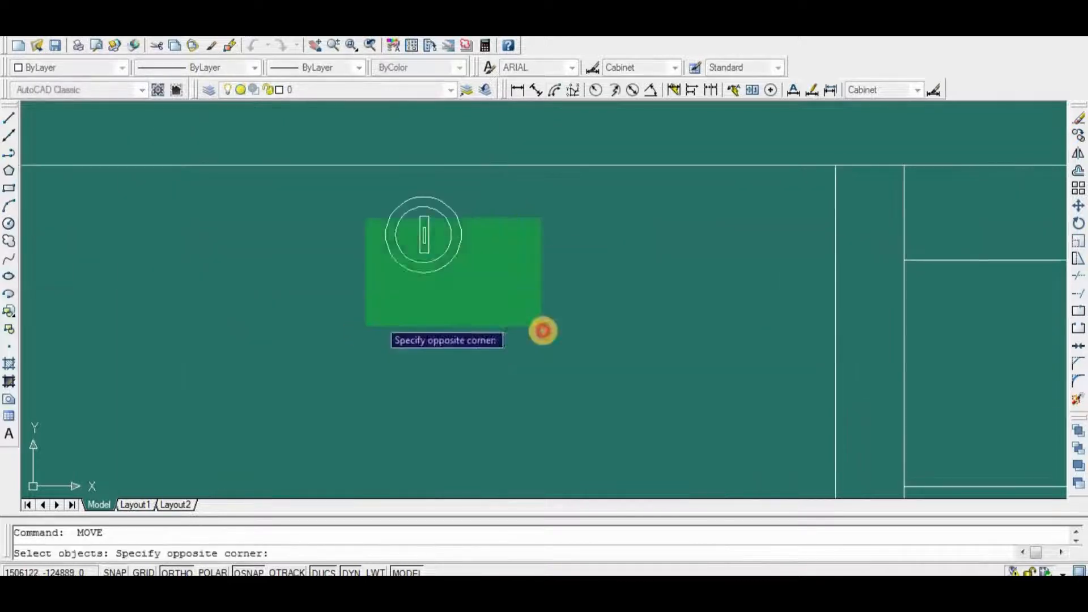
pyautogui.click(365, 326)
pyautogui.press('Return')
pyautogui.click(561, 333)
pyautogui.click(548, 333)
# Set the colour of the lock's circles and rectangles to Color 250 and save the drawing.
pyautogui.click(621, 231)
pyautogui.click(340, 338)
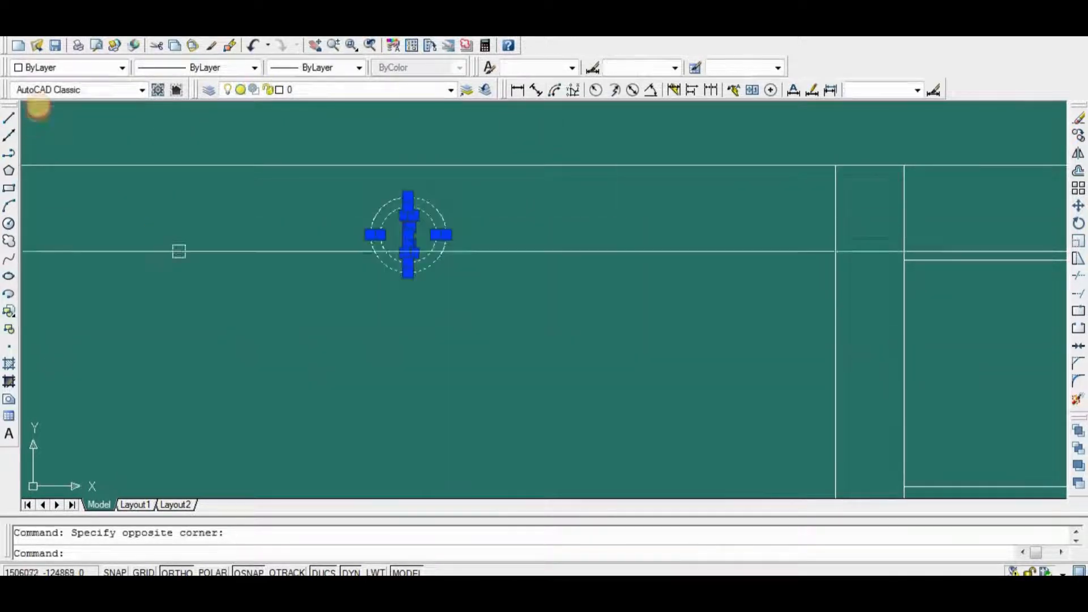
pyautogui.click(72, 67)
pyautogui.click(50, 199)
pyautogui.scroll(-4, 529, 340)
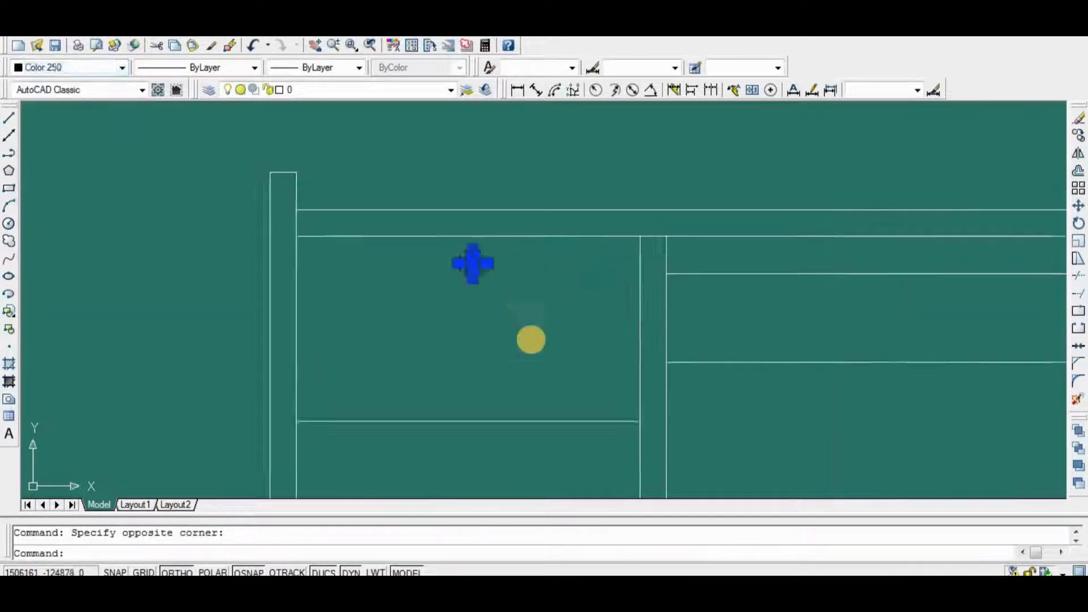
pyautogui.press('Return')
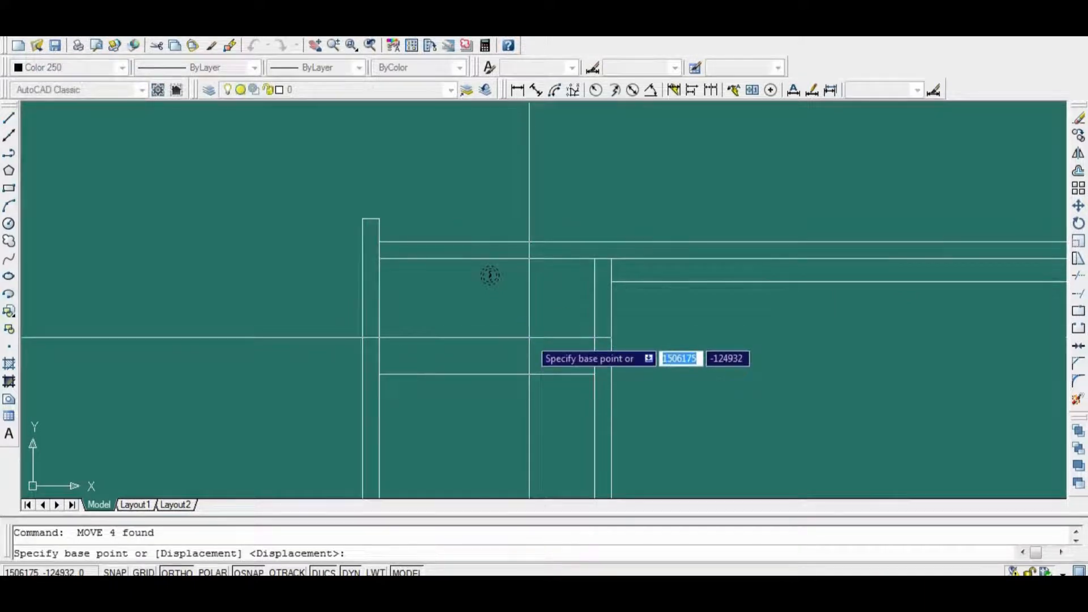
pyautogui.click(55, 45)
pyautogui.scroll(2, 515, 304)
pyautogui.scroll(-2, 602, 385)
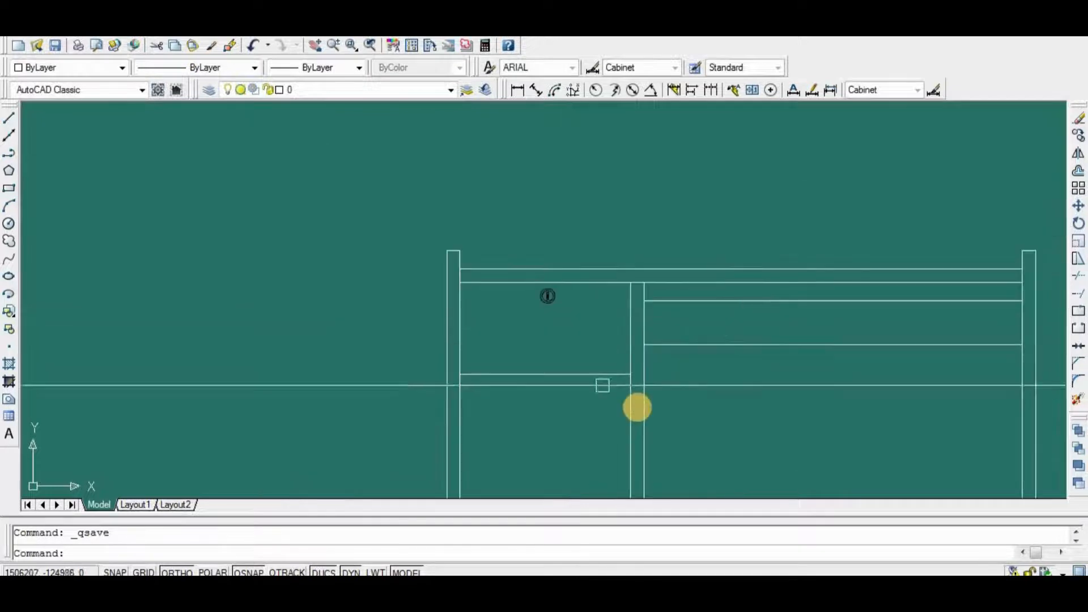
# Mirror the curved side view about the front view's vertical centre line onto its opposite side, keeping the original.
pyautogui.moveTo(508, 314); pyautogui.dragTo(382, 212, button='middle')
pyautogui.scroll(-2, 523, 274)
pyautogui.moveTo(584, 347)
pyautogui.mouseDown(button='middle')
pyautogui.moveTo(602, 326)
pyautogui.moveTo(598, 274)
pyautogui.moveTo(556, 260)
pyautogui.mouseUp(button='middle')
pyautogui.scroll(-2, 556, 260)
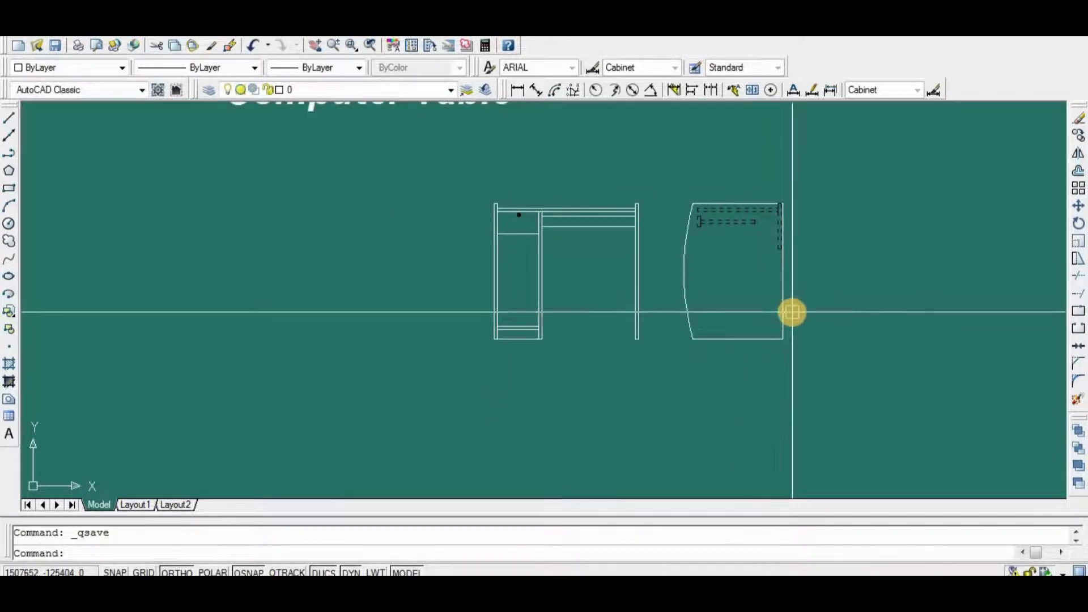
pyautogui.press('Return')
pyautogui.click(831, 179)
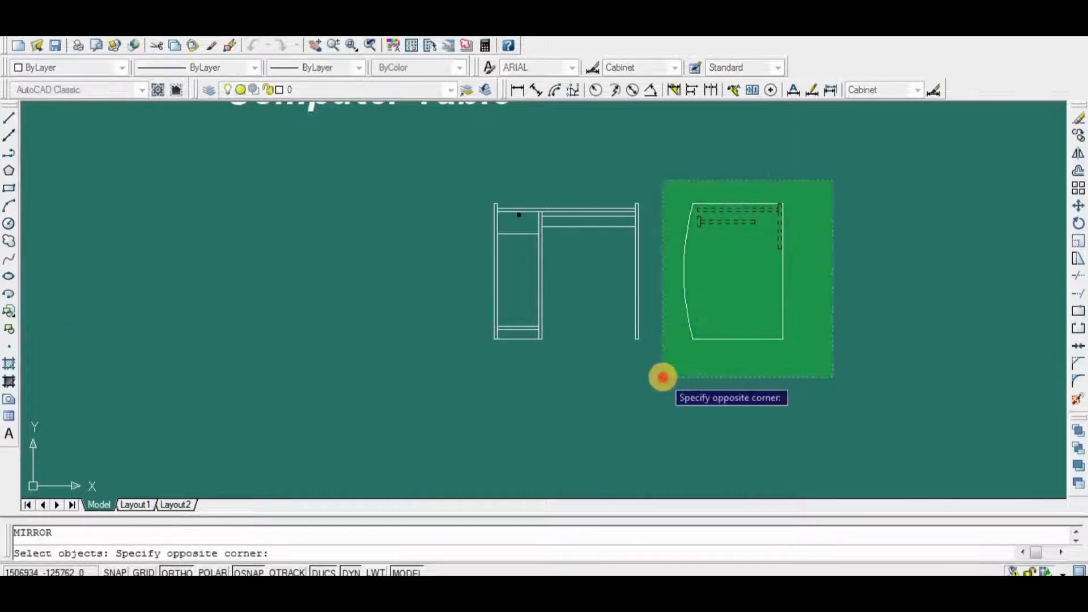
pyautogui.click(661, 376)
pyautogui.press('Return')
pyautogui.scroll(2, 566, 215)
pyautogui.click(566, 220)
pyautogui.click(578, 165)
pyautogui.press('Return')
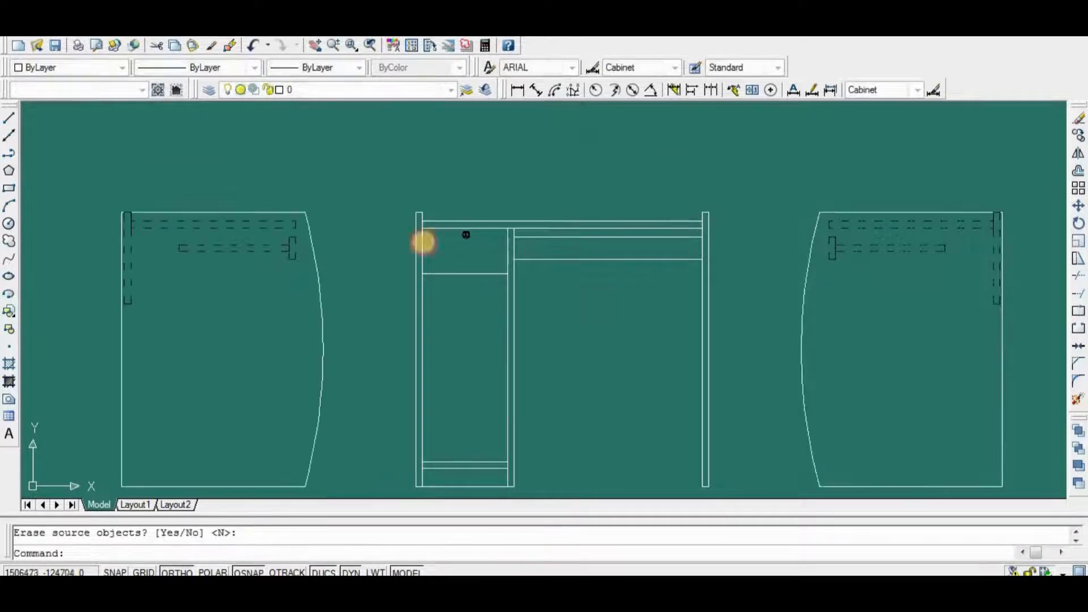
# Delete the dashed keyboard tray and its front piece below the tabletop in the left side view.
pyautogui.moveTo(425, 238); pyautogui.dragTo(754, 282, button='middle')
pyautogui.scroll(3, 481, 289)
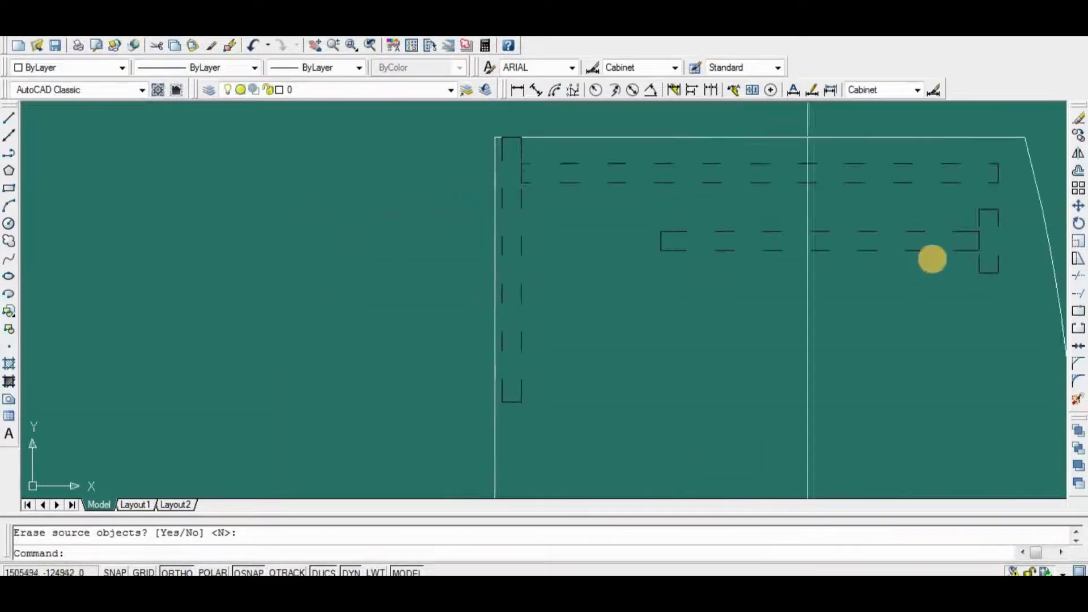
pyautogui.moveTo(931, 255); pyautogui.dragTo(790, 238, button='middle')
pyautogui.click(844, 227)
pyautogui.click(456, 383)
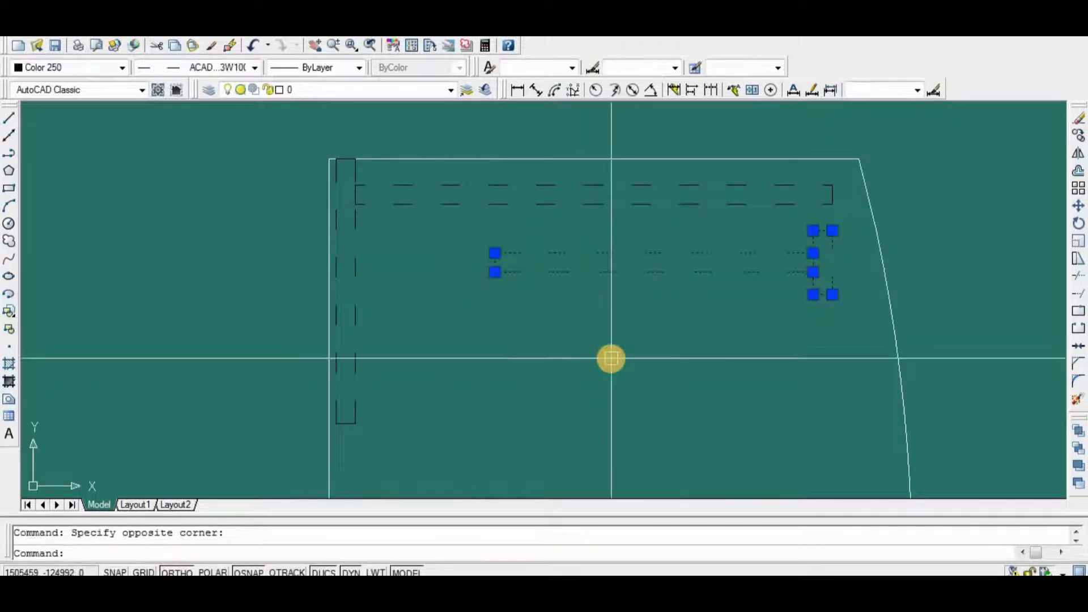
pyautogui.press('Delete')
# Draw the drawer front below the tabletop's front end in the left side view, 125 high and 18 thick, reaching up to the tabletop.
pyautogui.write('l')
pyautogui.press('Return')
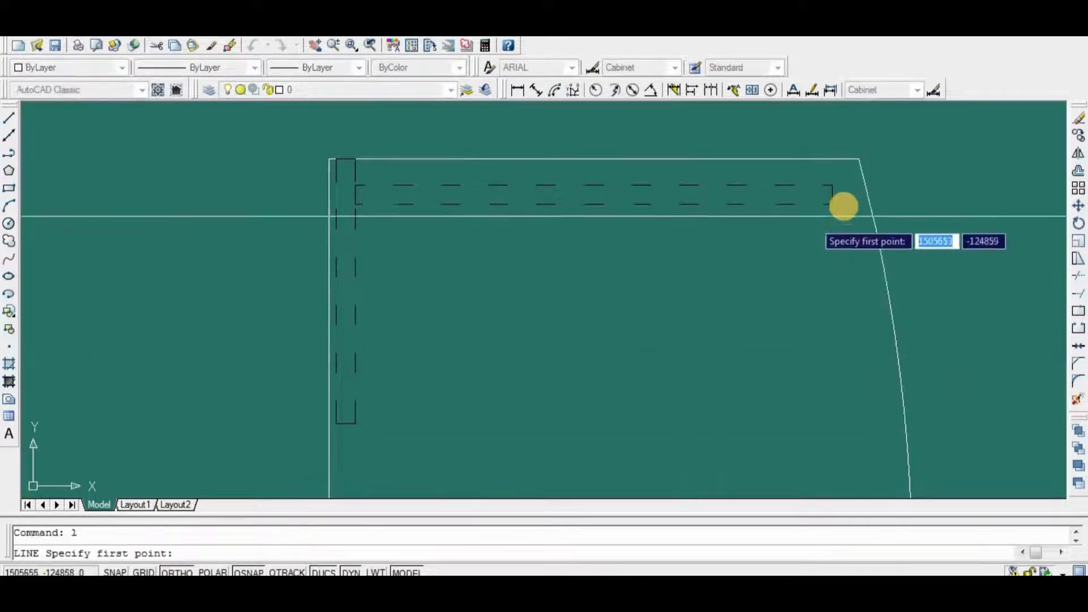
pyautogui.click(832, 204)
pyautogui.scroll(-2, 817, 355)
pyautogui.moveTo(816, 343); pyautogui.dragTo(724, 394, button='middle')
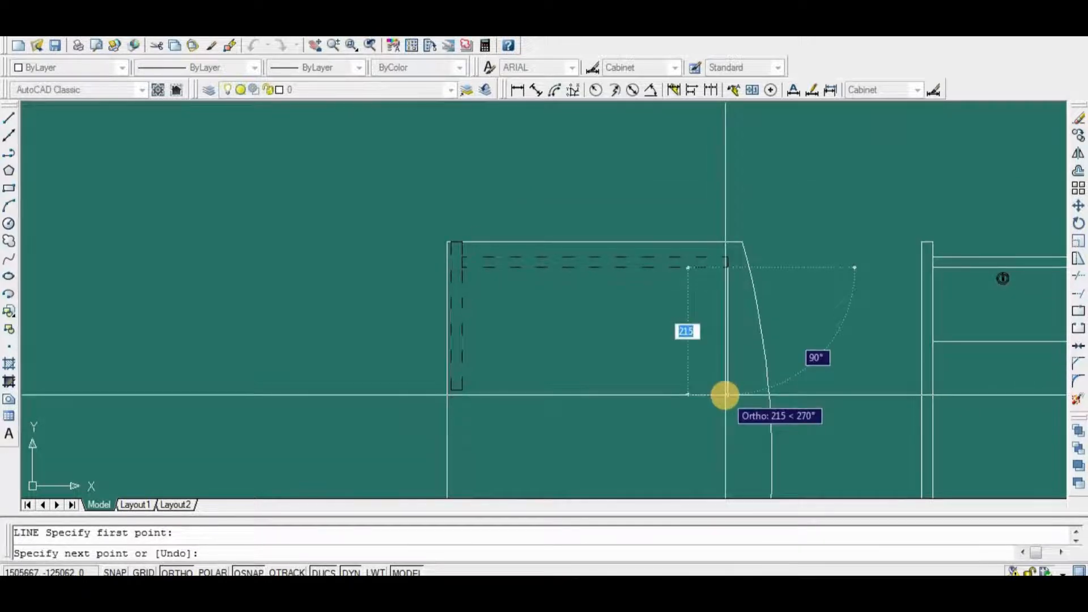
pyautogui.write('125')
pyautogui.press('Return')
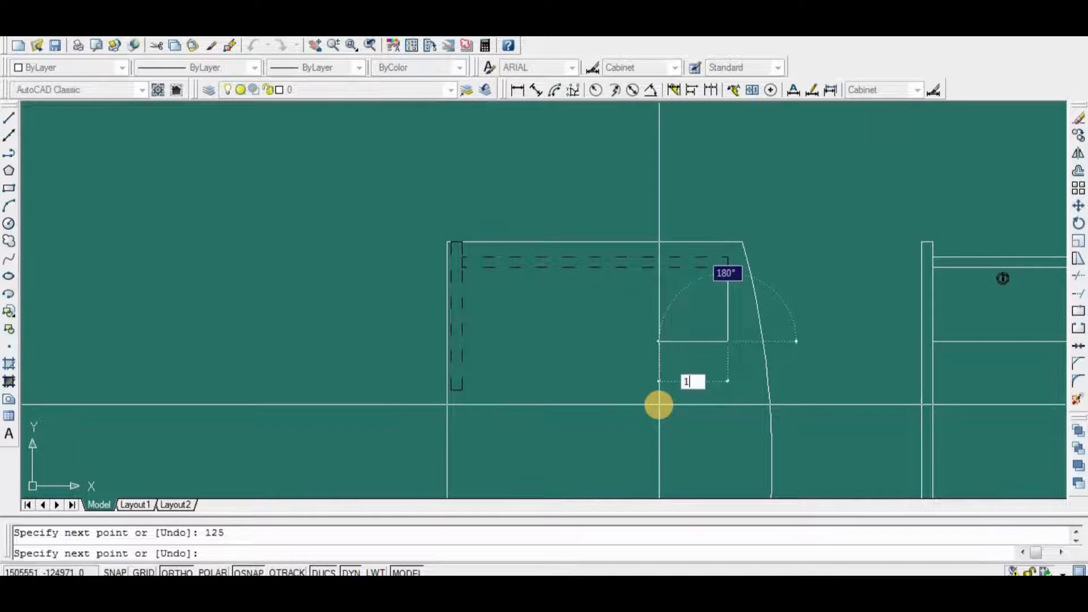
pyautogui.scroll(2, 662, 375)
pyautogui.moveTo(721, 214); pyautogui.dragTo(716, 301, button='middle')
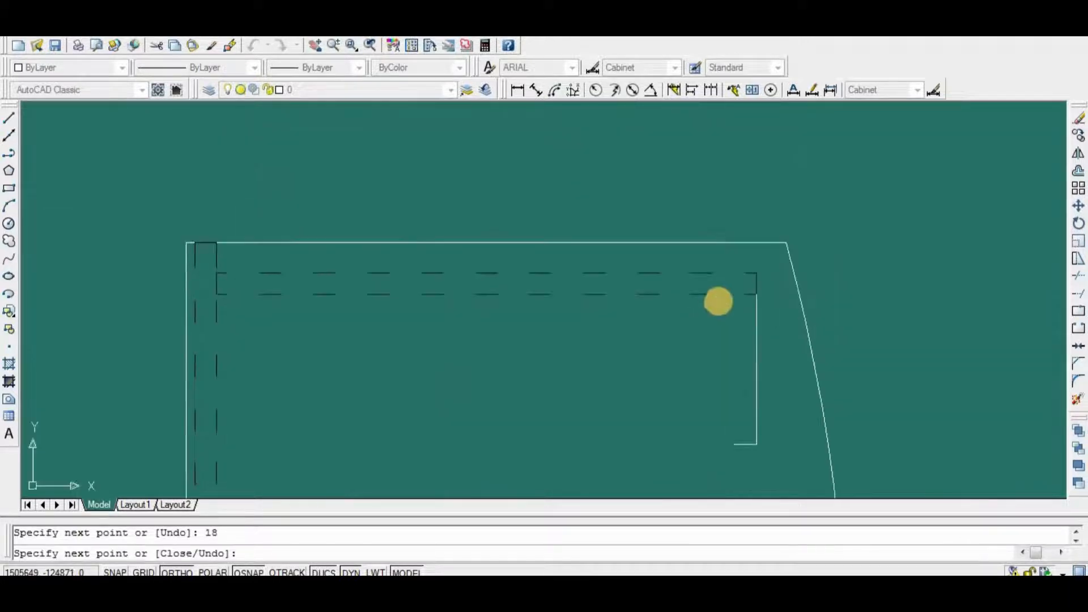
pyautogui.scroll(4, 716, 301)
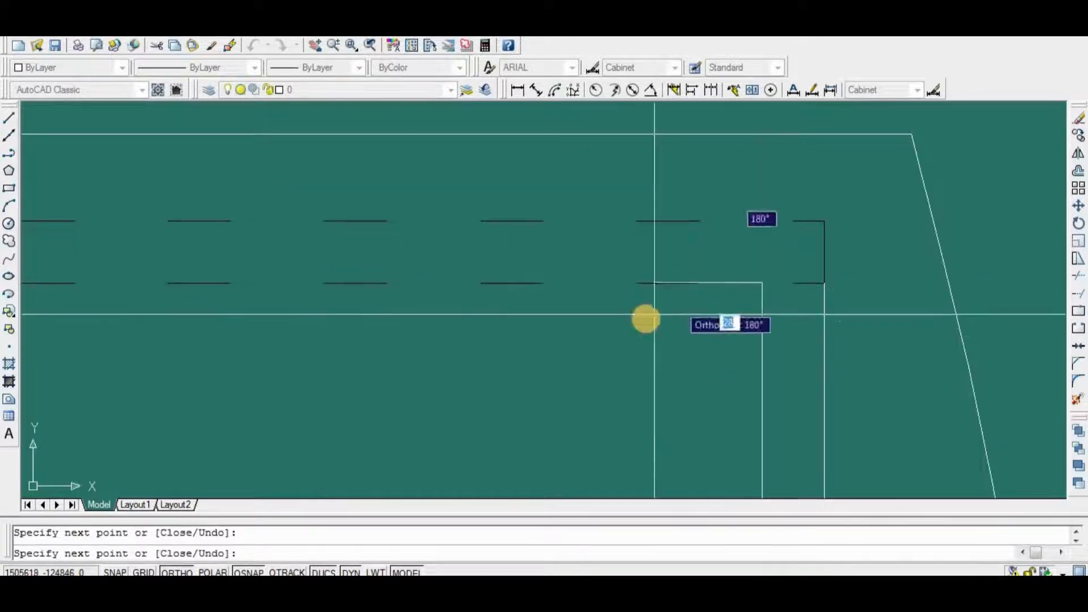
pyautogui.press('Return')
pyautogui.scroll(-5, 651, 351)
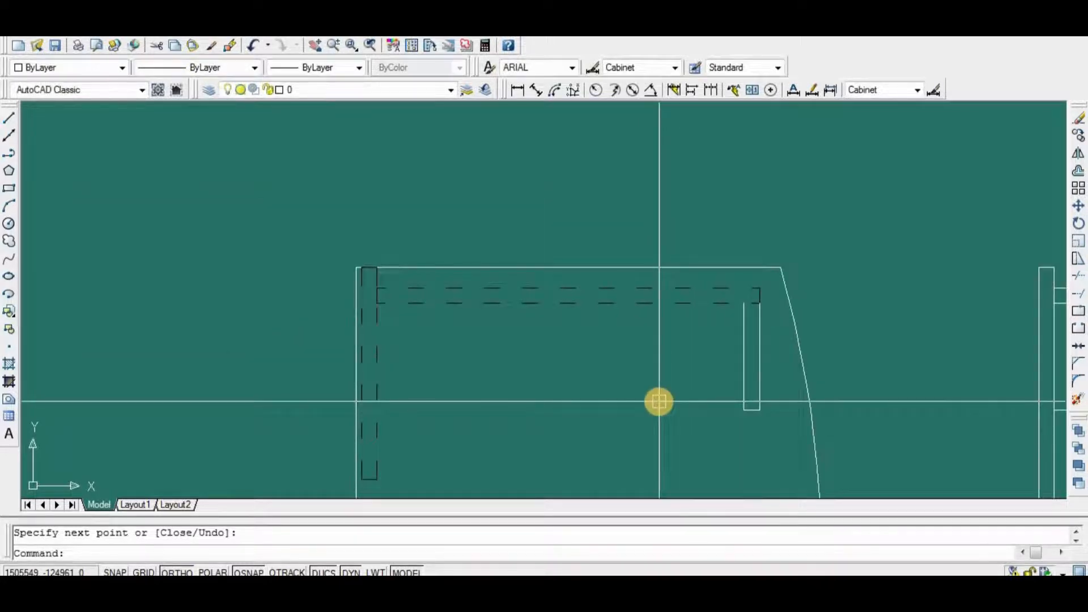
# Draw the drawer box outline behind the drawer front, 350 long and 100 high, closing it against the front.
pyautogui.press('Return')
pyautogui.click(719, 408)
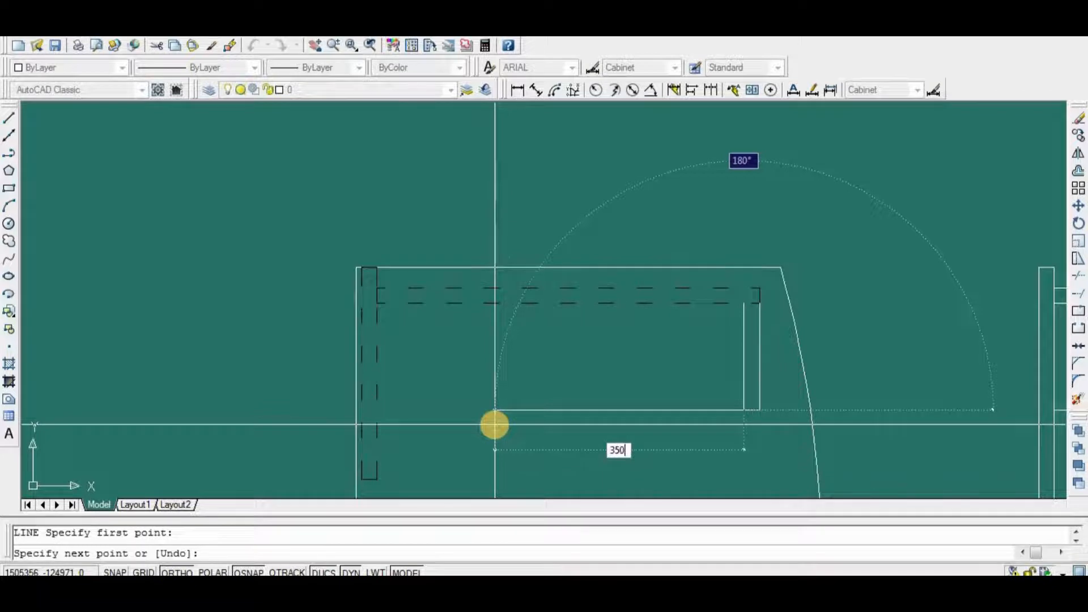
pyautogui.press('Return')
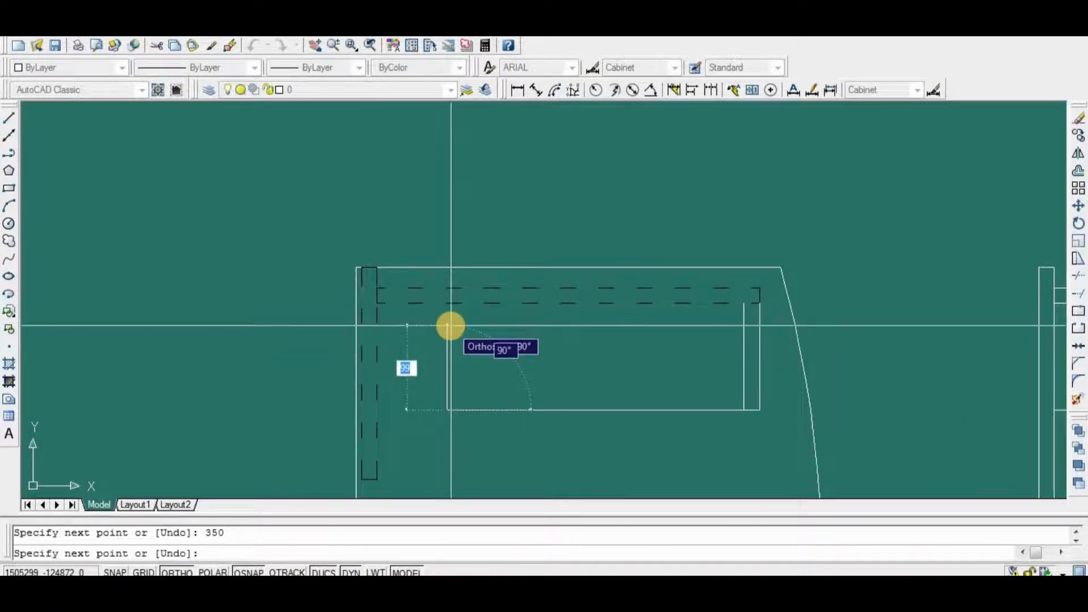
pyautogui.scroll(2, 450, 326)
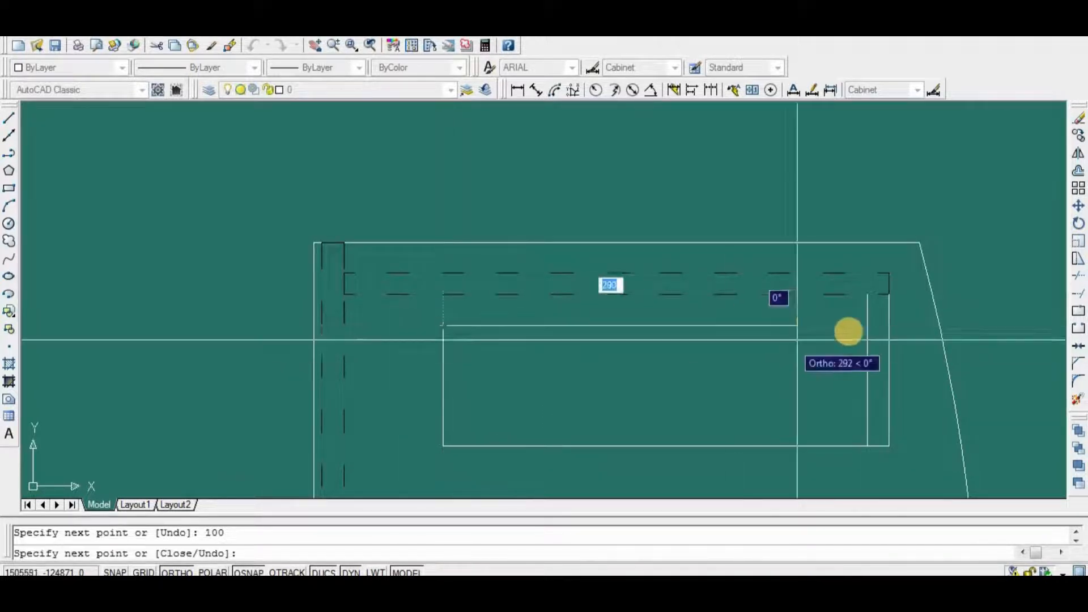
pyautogui.click(865, 320)
pyautogui.press('Return')
# Move the drawer box outline slightly upward so its base sits above the drawer front's lower edge.
pyautogui.write('m')
pyautogui.press('Return')
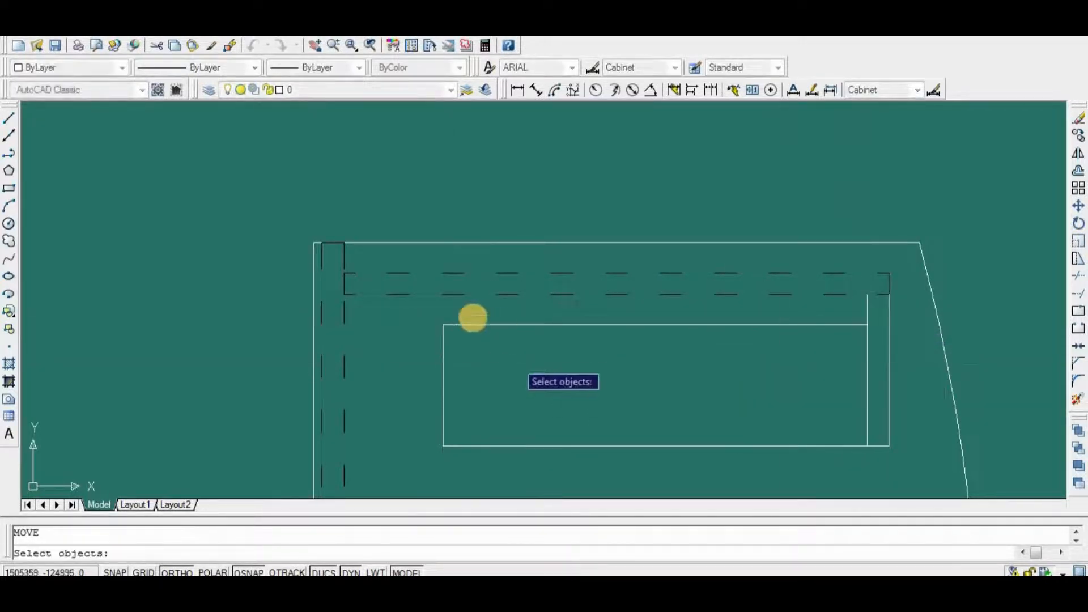
pyautogui.scroll(3, 465, 316)
pyautogui.click(459, 319)
pyautogui.scroll(-4, 458, 320)
pyautogui.click(413, 484)
pyautogui.press('Return')
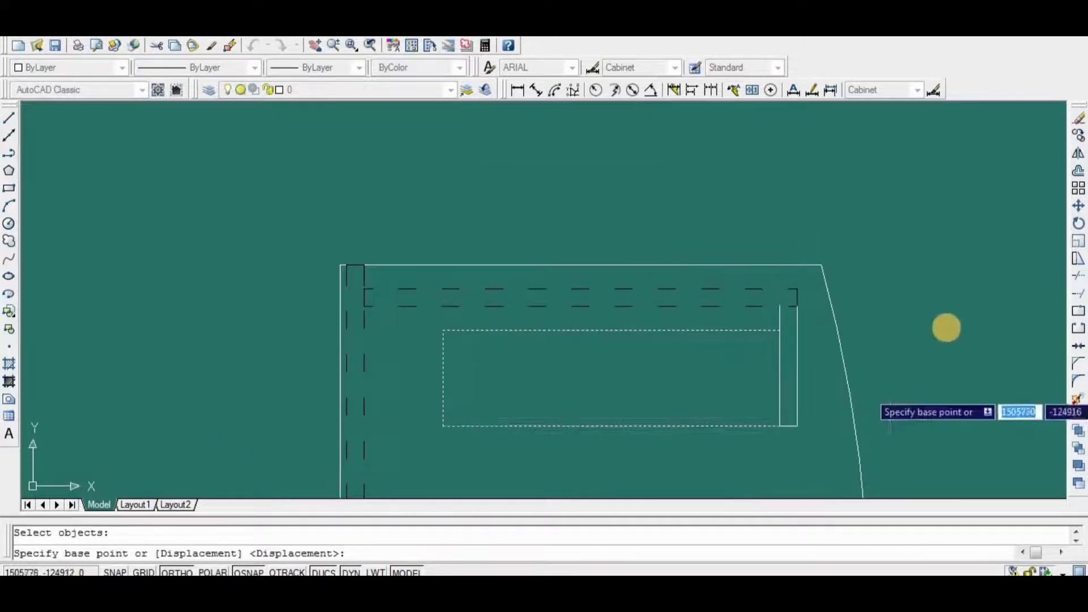
pyautogui.click(947, 327)
pyautogui.click(949, 317)
pyautogui.moveTo(617, 433); pyautogui.dragTo(595, 364, button='middle')
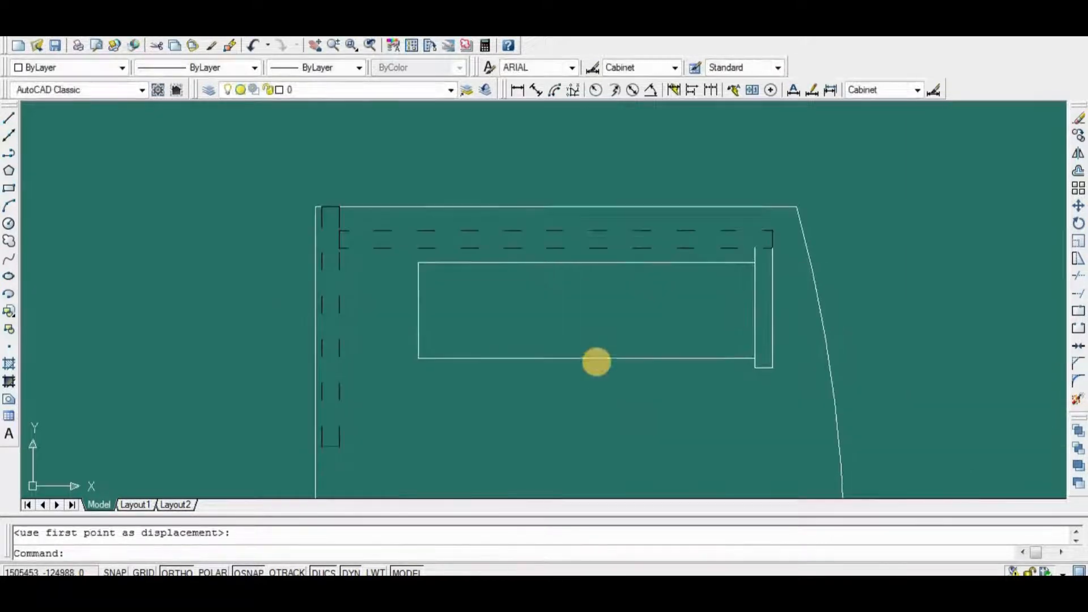
# Match the properties of the dashed tabletop line onto all lines of the drawer front and box.
pyautogui.scroll(-4, 594, 363)
pyautogui.scroll(3, 586, 366)
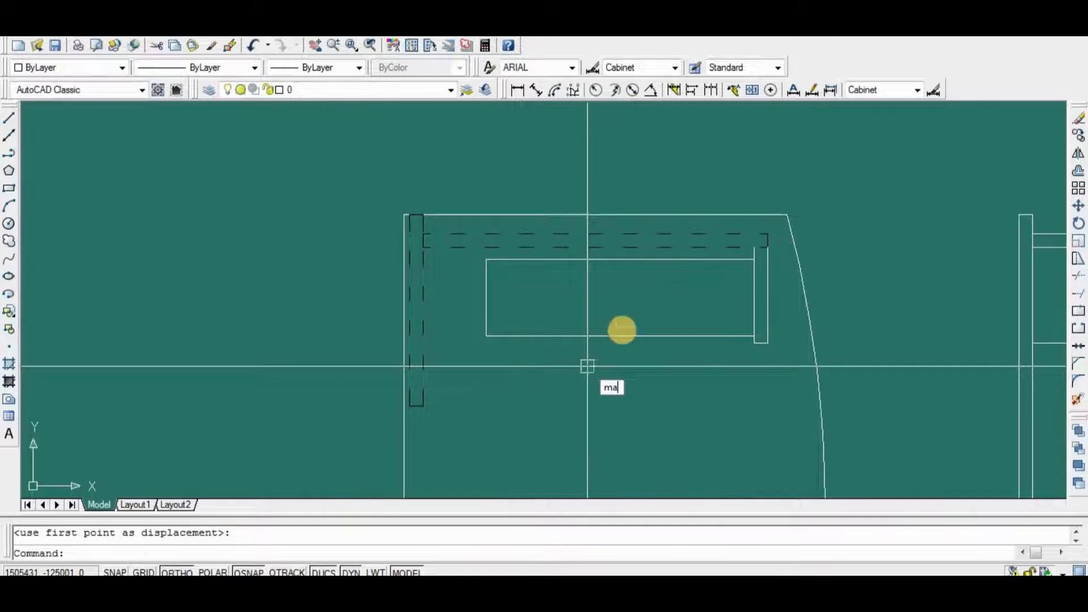
pyautogui.press('Return')
pyautogui.click(697, 248)
pyautogui.scroll(5, 785, 272)
pyautogui.click(771, 216)
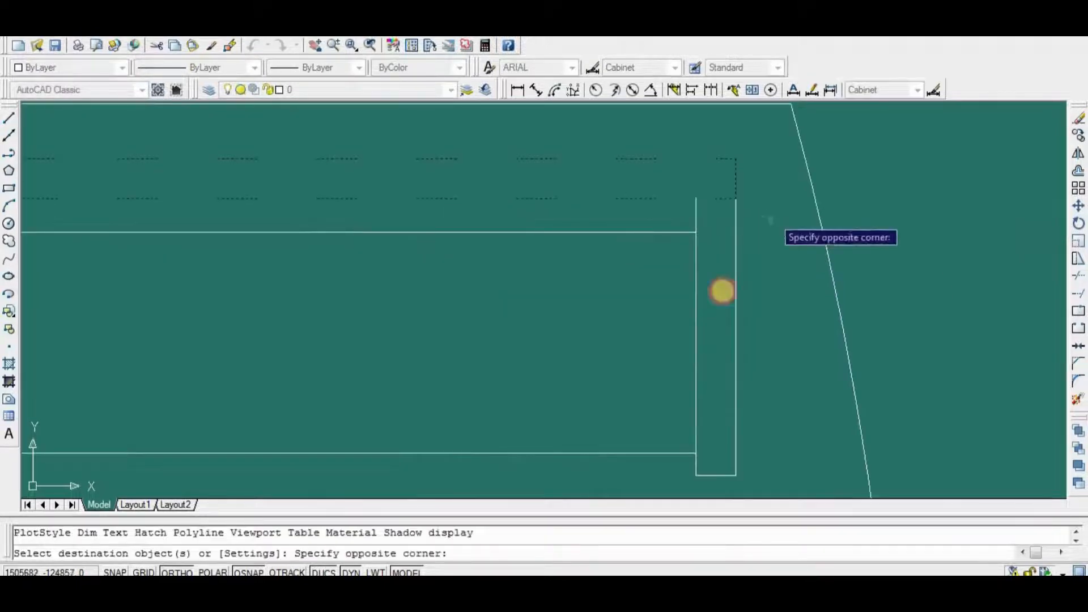
pyautogui.scroll(-3, 722, 291)
pyautogui.click(390, 405)
pyautogui.press('Return')
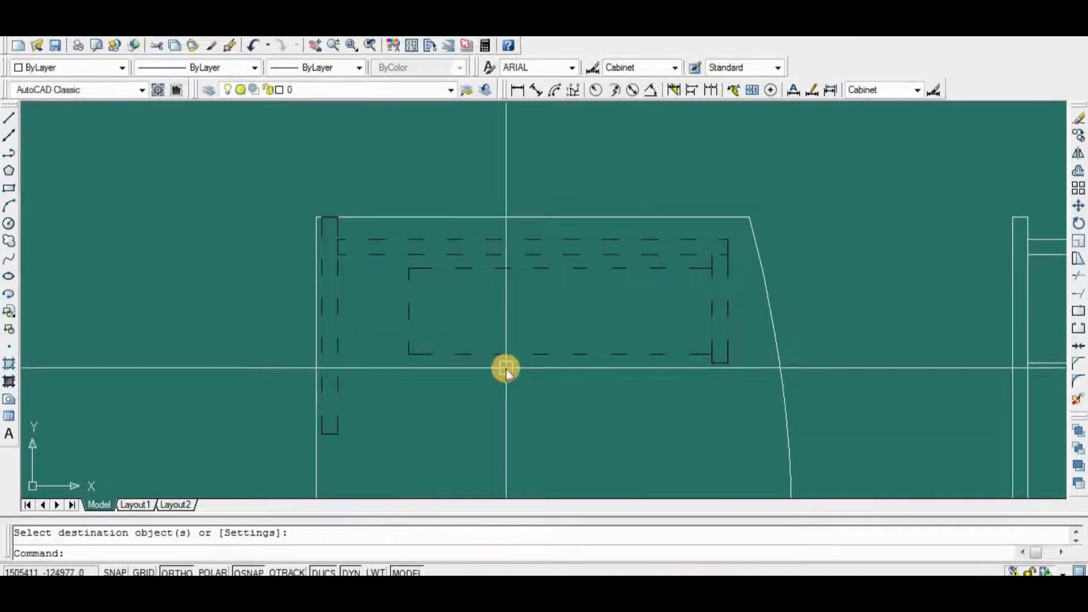
# Offset the drawer box's rear line 18 inward to form the back panel.
pyautogui.write('o')
pyautogui.press('Return')
pyautogui.press('Return')
pyautogui.click(410, 309)
pyautogui.click(466, 311)
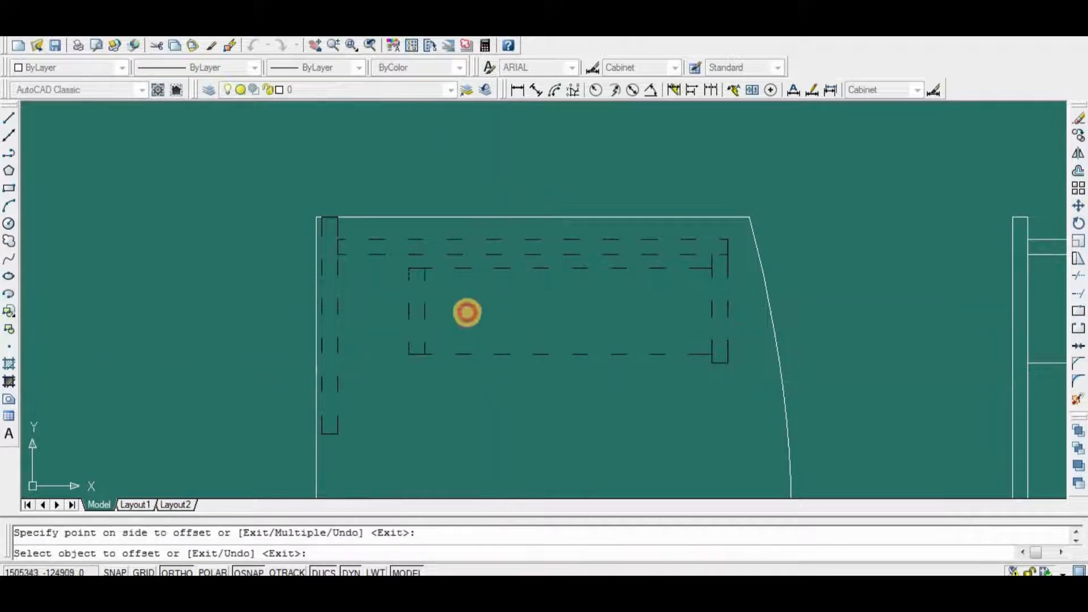
pyautogui.press('Return')
pyautogui.scroll(3, 466, 311)
pyautogui.moveTo(474, 352); pyautogui.dragTo(485, 415, button='middle')
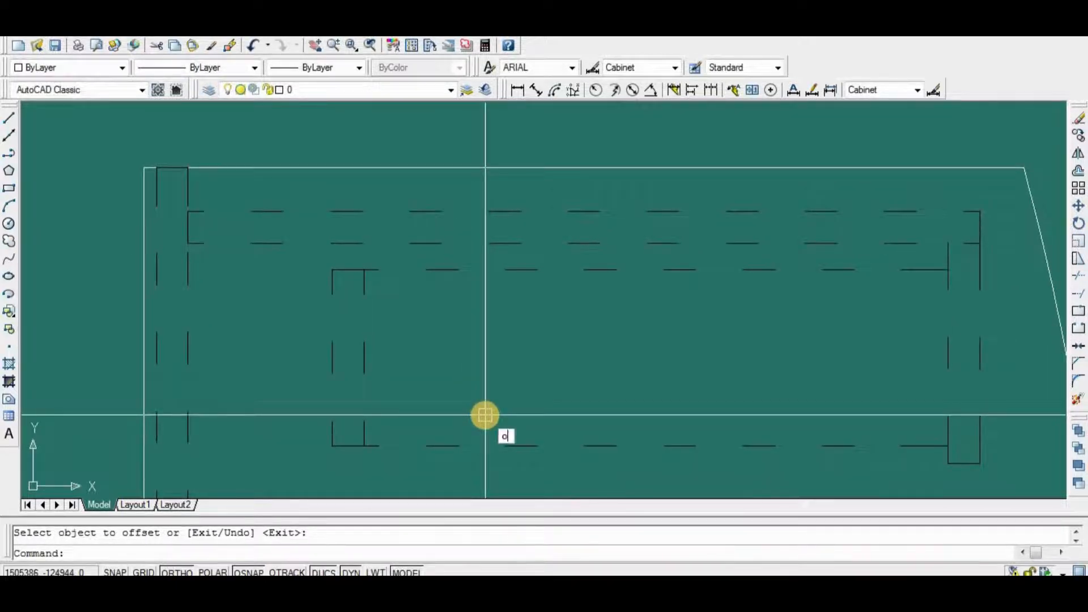
pyautogui.write('o')
pyautogui.press('Return')
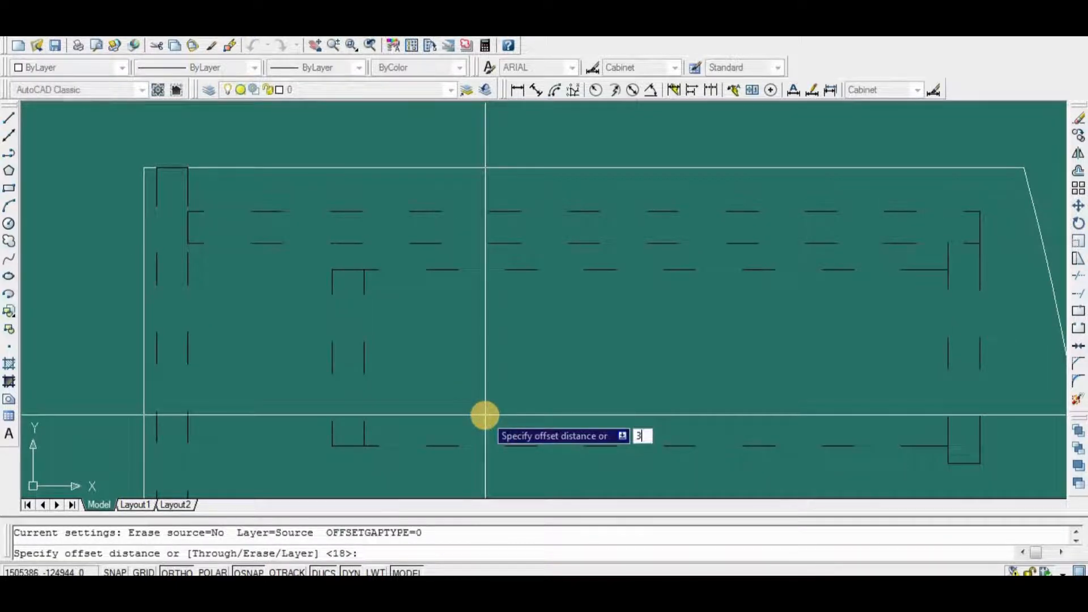
pyautogui.press('Return')
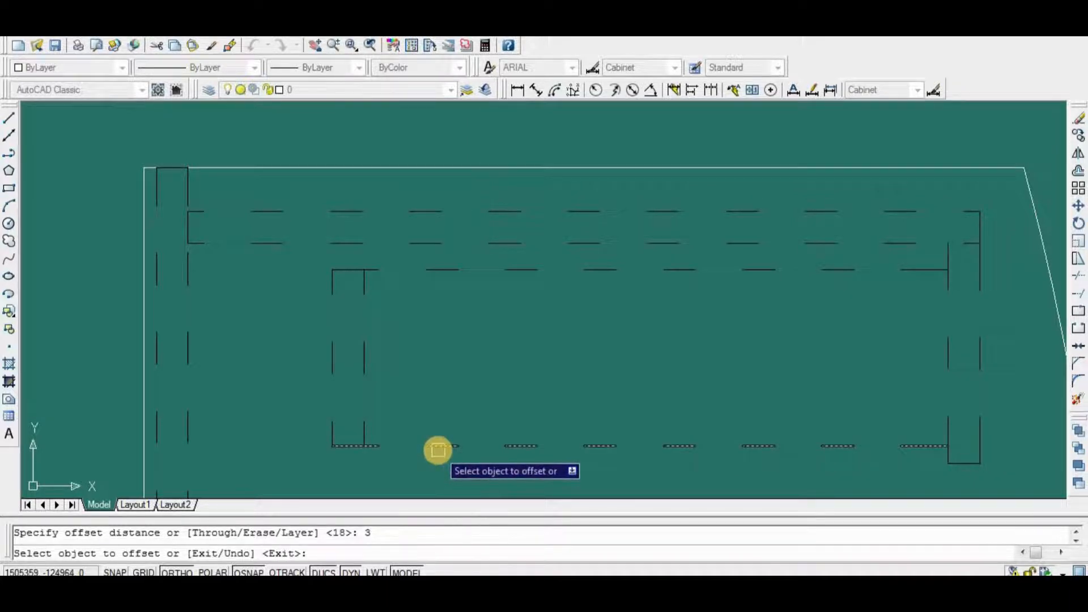
pyautogui.press('Return')
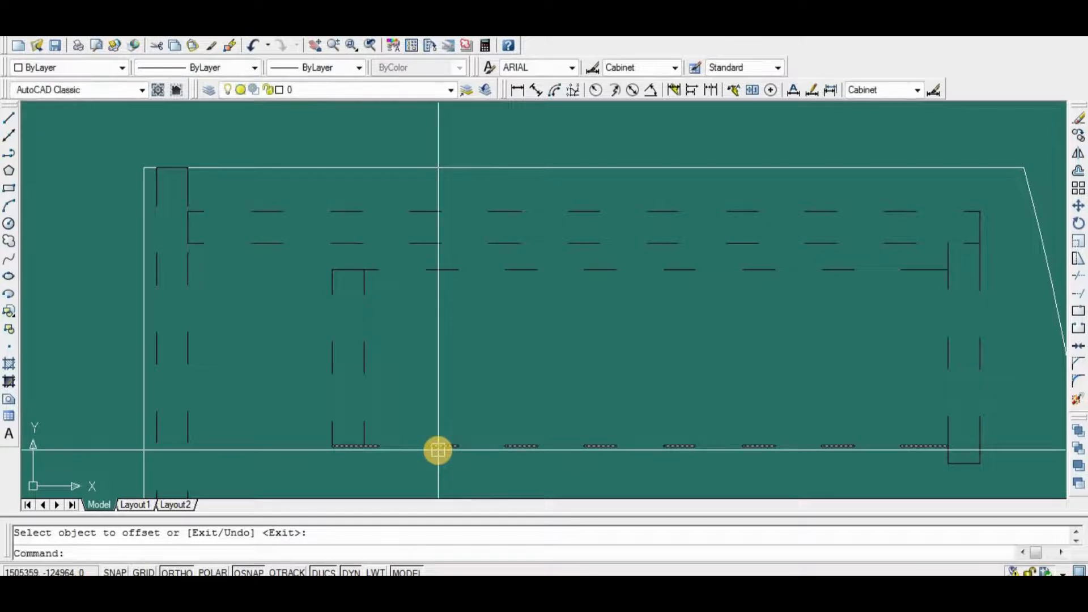
# Offset the drawer box's bottom line 10 upward.
pyautogui.press('Return')
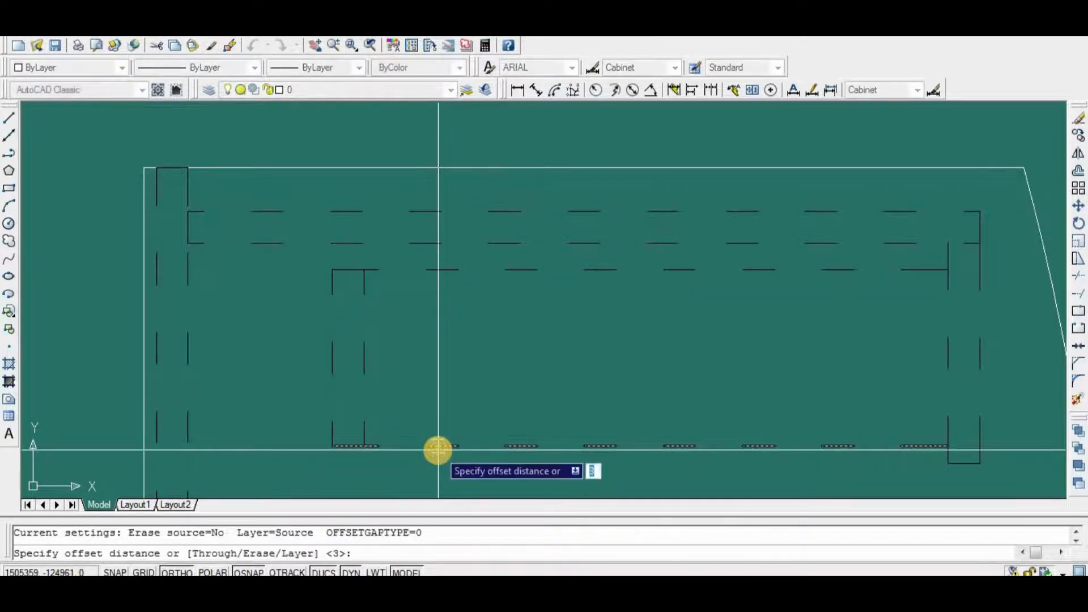
pyautogui.write('10')
pyautogui.press('Return')
pyautogui.click(432, 446)
pyautogui.click(450, 401)
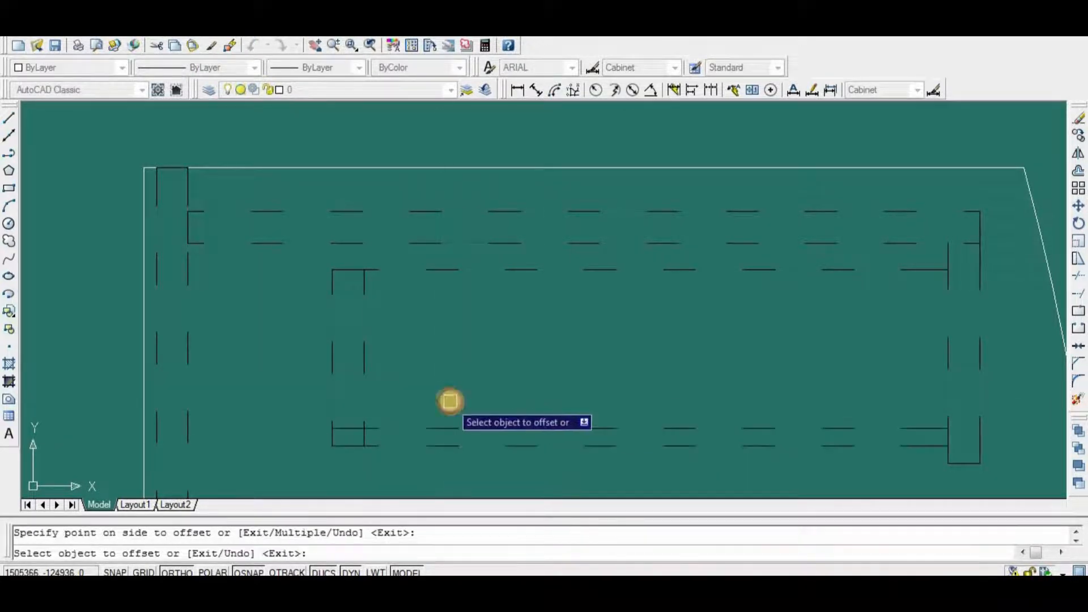
pyautogui.press('Return')
# Offset the new line above the drawer's bottom edge another 3 upward to form the thin base panel.
pyautogui.press('Return')
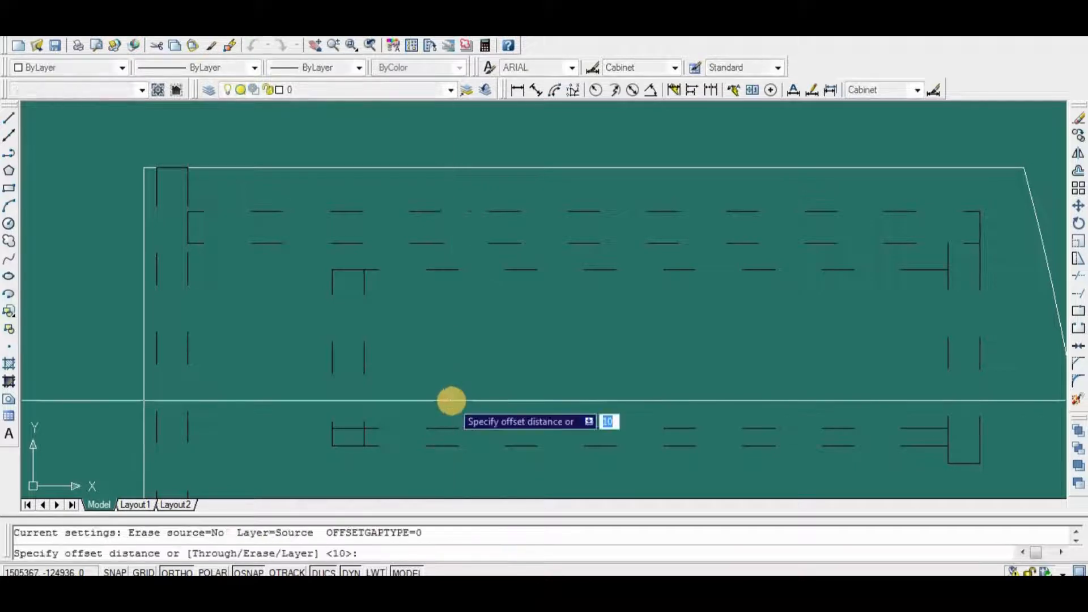
pyautogui.write('3')
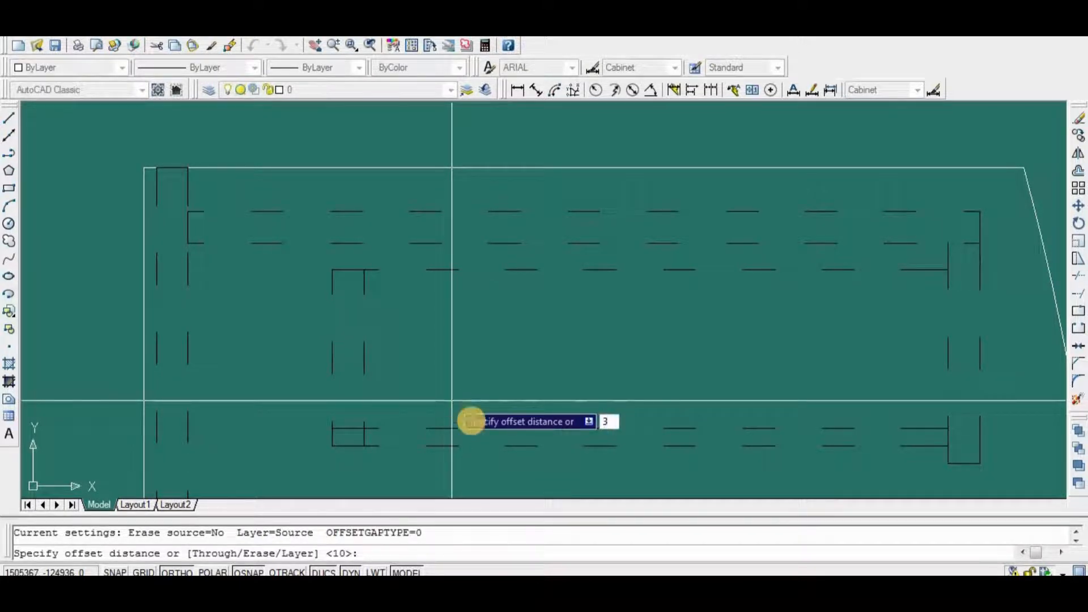
pyautogui.press('Return')
pyautogui.click(448, 429)
pyautogui.click(450, 393)
pyautogui.press('Return')
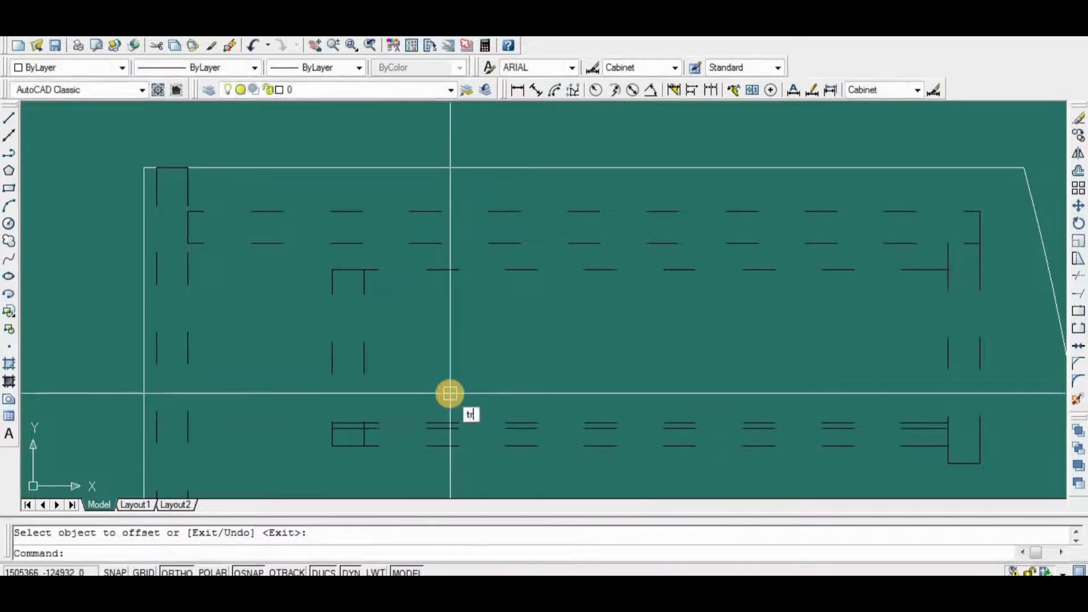
# Trim the two base panel lines where they run through the drawer's back panel.
pyautogui.write('tr')
pyautogui.press('Return')
pyautogui.scroll(3, 385, 445)
pyautogui.click(347, 445)
pyautogui.press('Return')
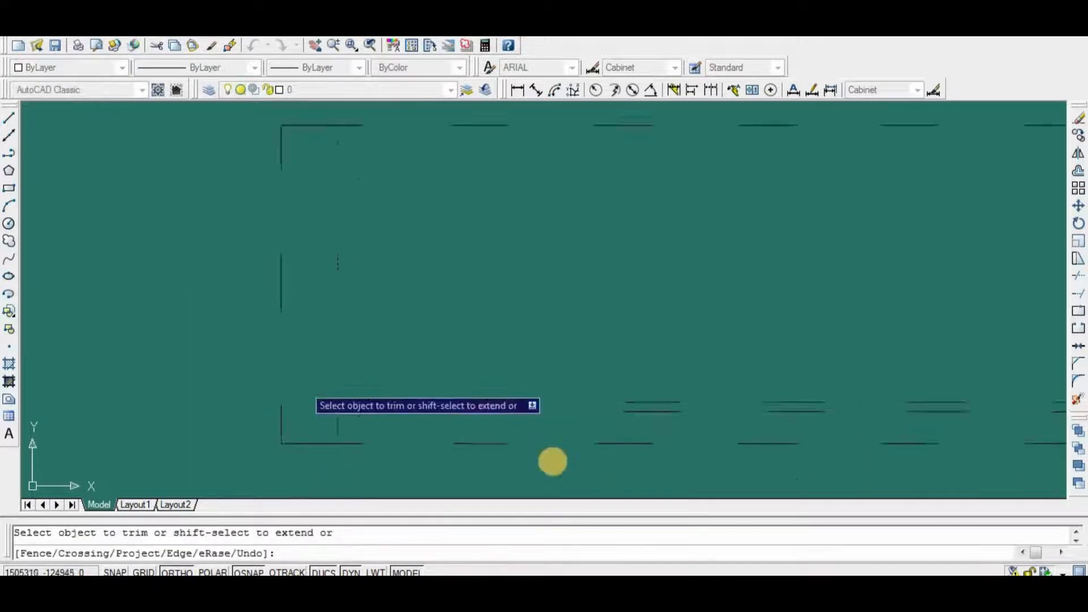
pyautogui.scroll(-5, 518, 427)
pyautogui.press('Return')
# Draw a floor-level line in the front view from the right leg's inner bottom corner to the middle partition's bottom corner.
pyautogui.moveTo(604, 432); pyautogui.dragTo(660, 445, button='middle')
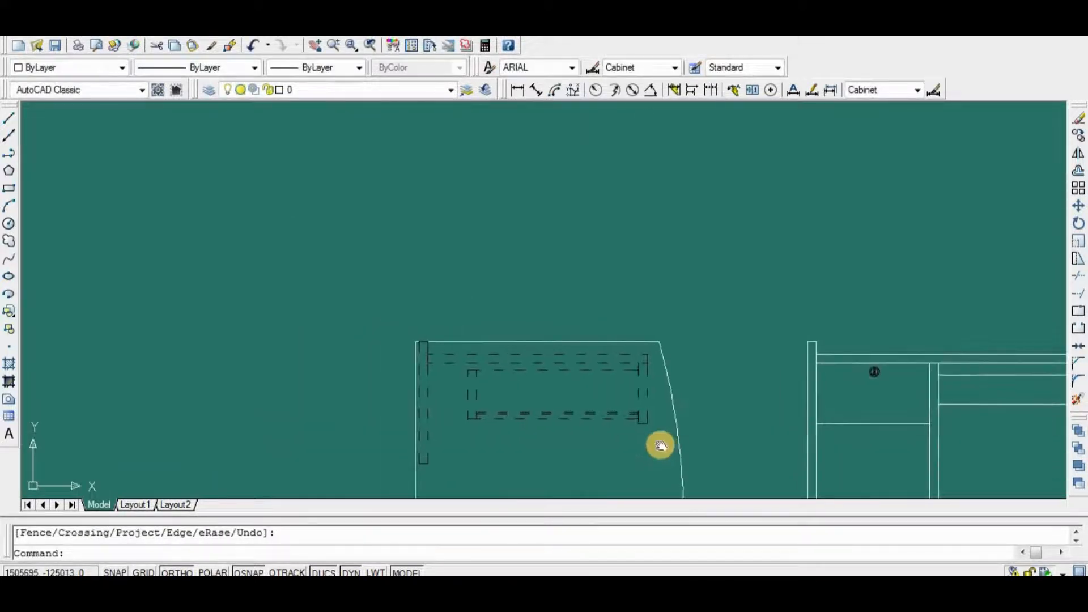
pyautogui.scroll(4, 658, 445)
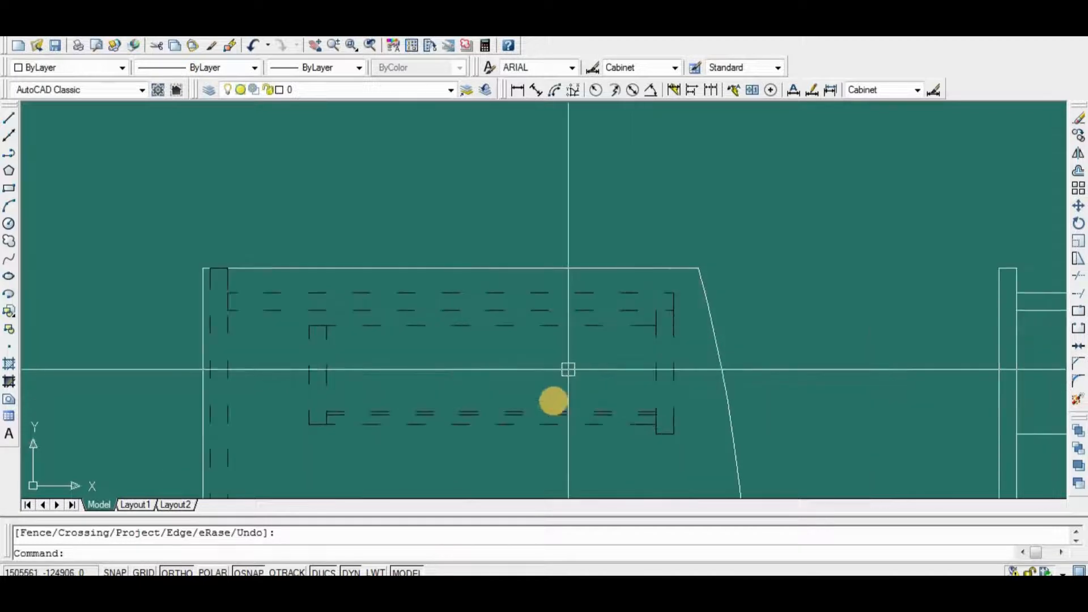
pyautogui.moveTo(634, 390)
pyautogui.mouseDown(button='middle')
pyautogui.moveTo(621, 345)
pyautogui.moveTo(576, 393)
pyautogui.moveTo(526, 404)
pyautogui.mouseUp(button='middle')
pyautogui.scroll(-6, 529, 395)
pyautogui.moveTo(748, 444)
pyautogui.mouseDown(button='middle')
pyautogui.moveTo(756, 307)
pyautogui.moveTo(729, 331)
pyautogui.mouseUp(button='middle')
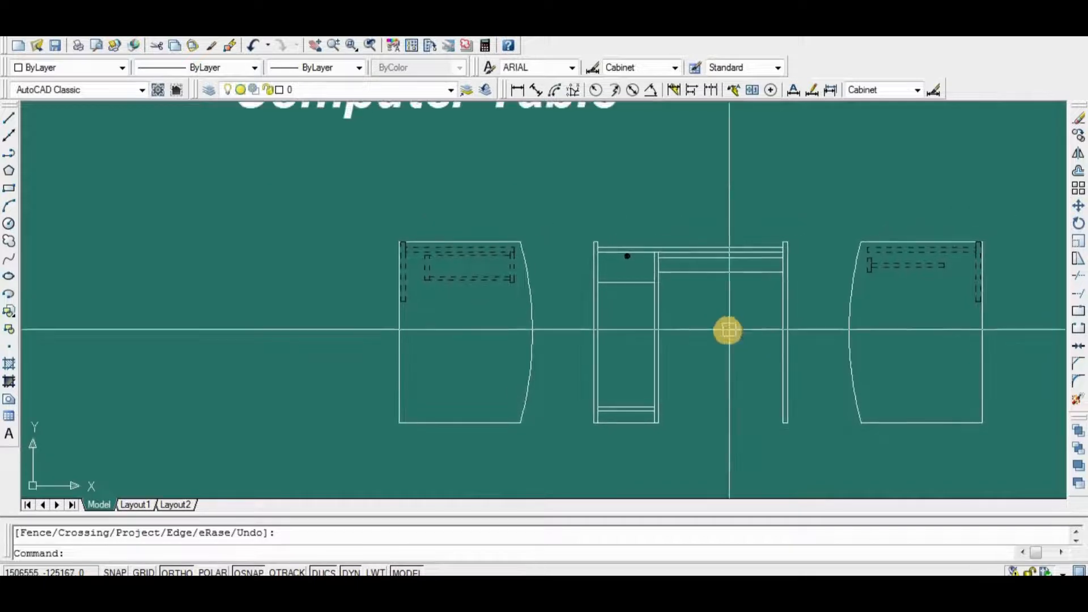
pyautogui.scroll(3, 701, 352)
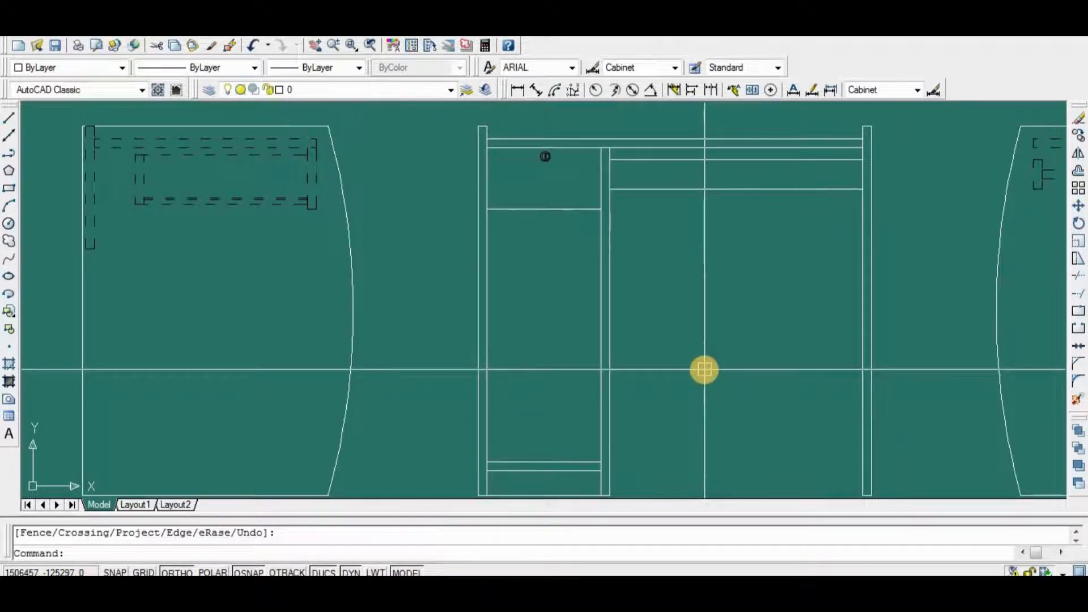
pyautogui.write('l')
pyautogui.press('Return')
pyautogui.moveTo(786, 494); pyautogui.dragTo(741, 423, button='middle')
pyautogui.scroll(1, 741, 423)
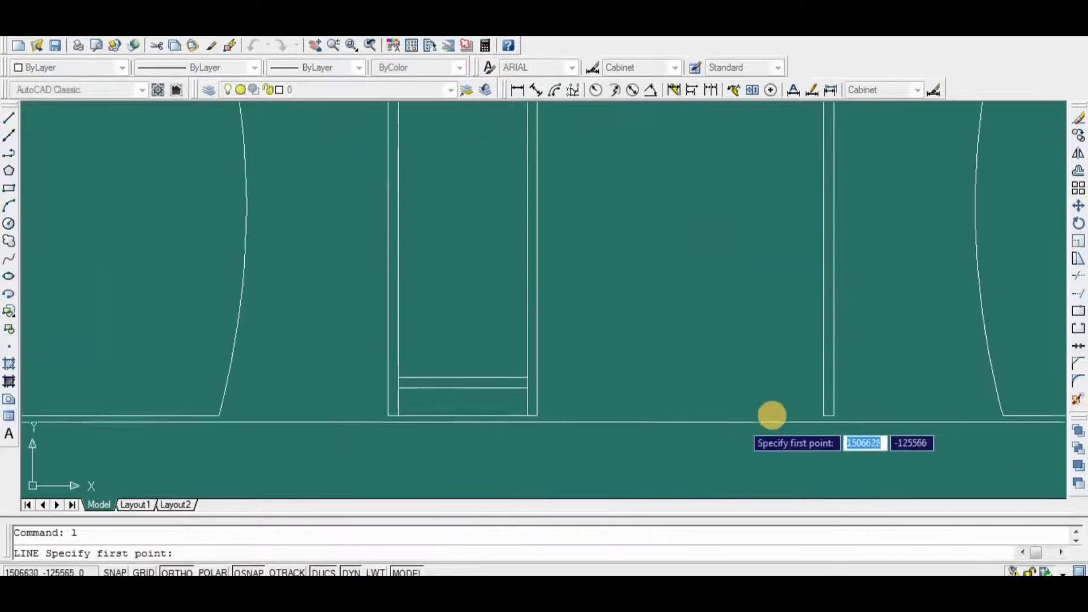
pyautogui.click(822, 415)
pyautogui.click(536, 415)
pyautogui.press('Return')
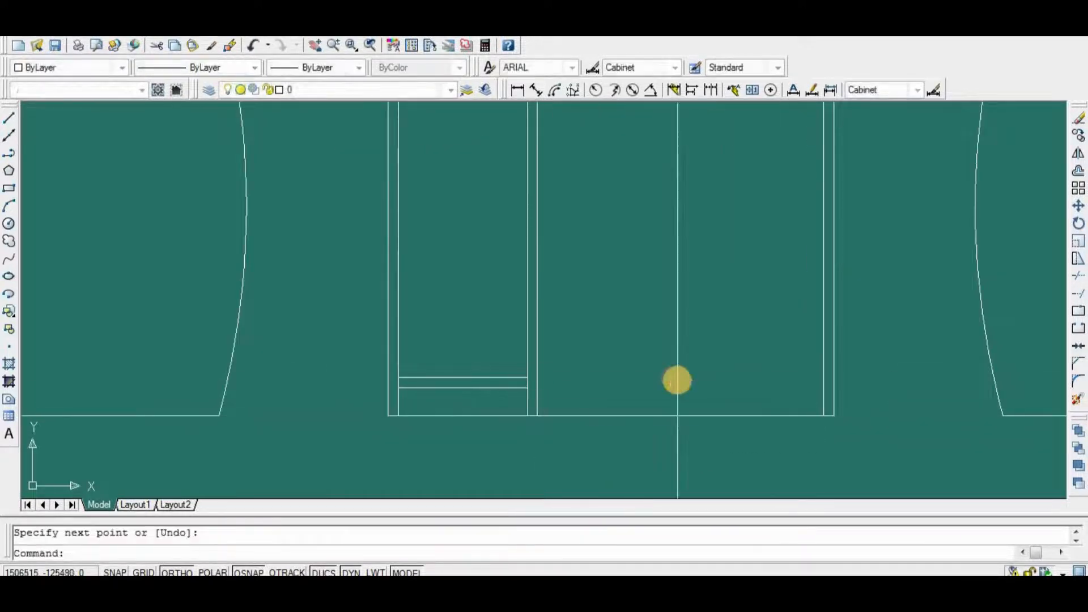
# Offset the floor-level line between the middle partition and the right leg 250 upward.
pyautogui.write('o')
pyautogui.press('Return')
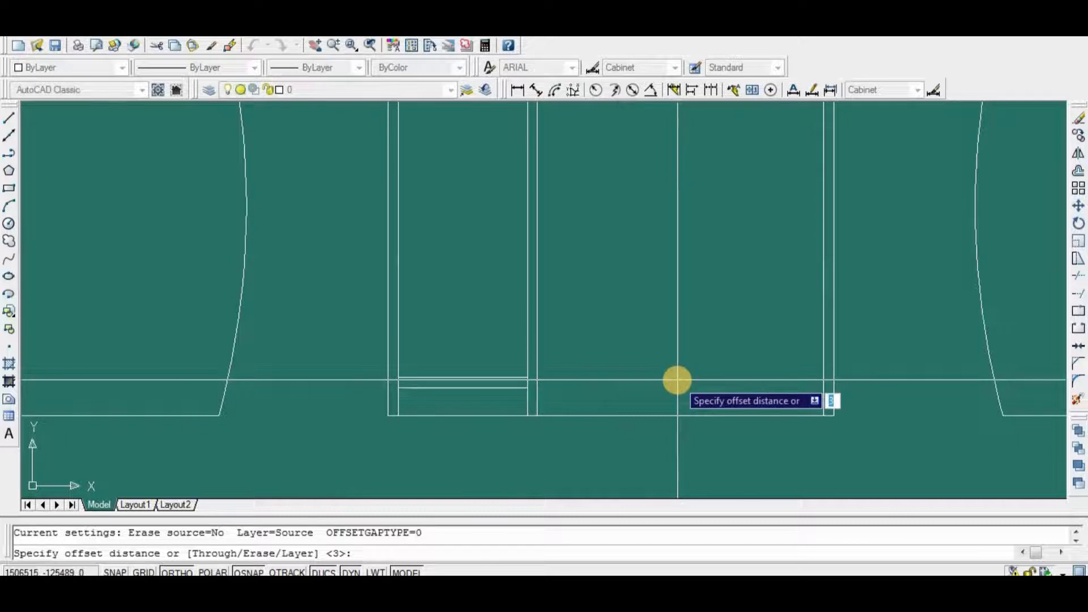
pyautogui.press('Return')
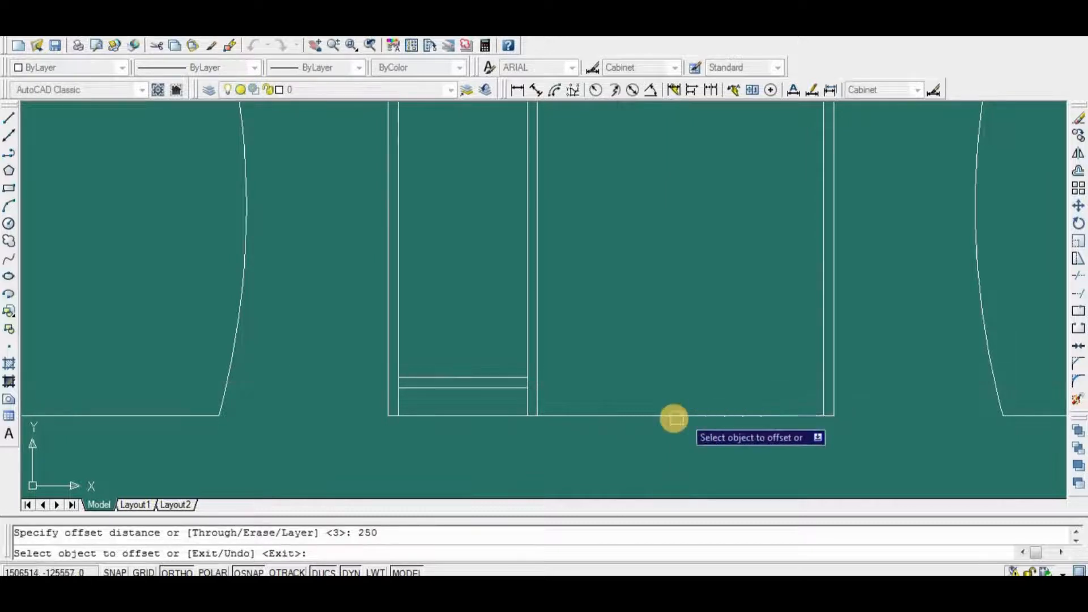
pyautogui.click(675, 416)
pyautogui.click(675, 377)
pyautogui.press('Return')
# Delete the original floor-level line between the middle partition and the right leg.
pyautogui.scroll(-3, 677, 377)
pyautogui.click(679, 376)
pyautogui.click(641, 436)
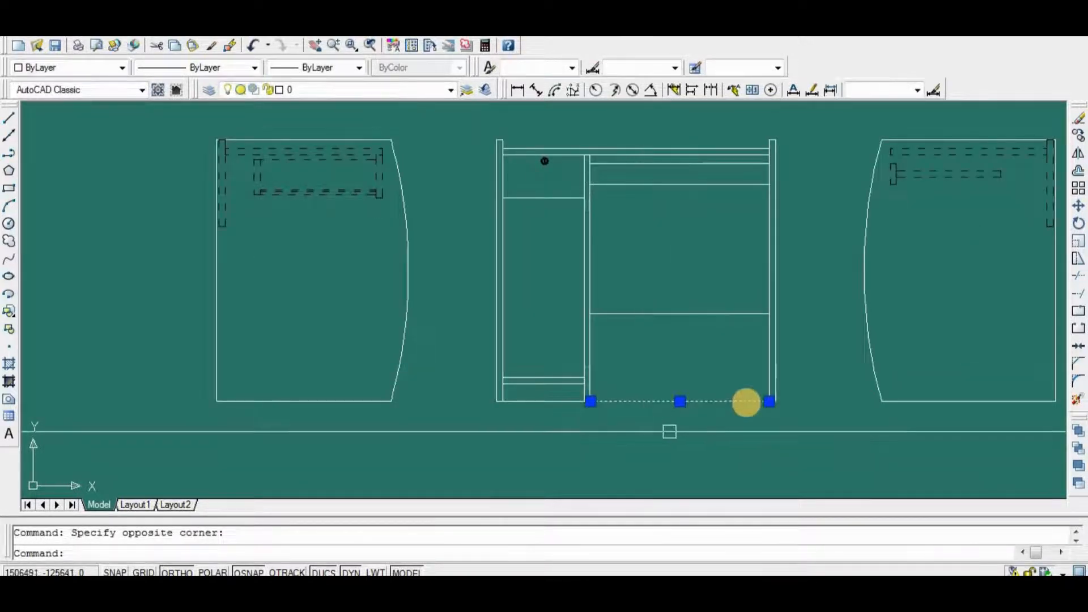
pyautogui.press('Delete')
# Offset the raised line in the front view 18 upward to form the lower shelf's thickness.
pyautogui.write('o')
pyautogui.press('Return')
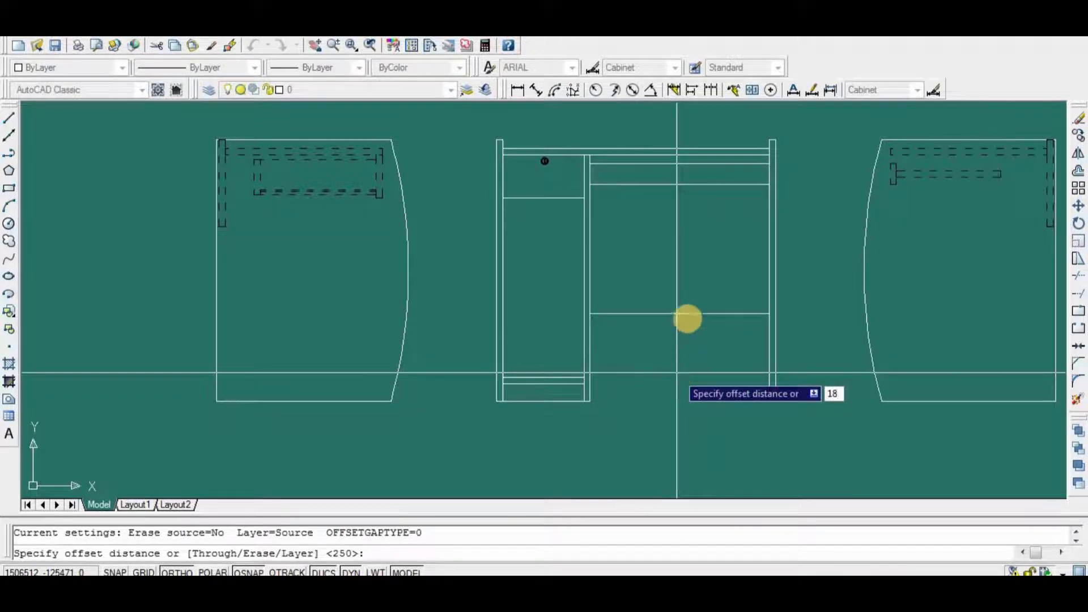
pyautogui.write('18')
pyautogui.press('Return')
pyautogui.click(687, 313)
pyautogui.click(691, 278)
pyautogui.press('Return')
# Offset the lower shelf's top line 100 upward to mark the top of its back strip.
pyautogui.press('Return')
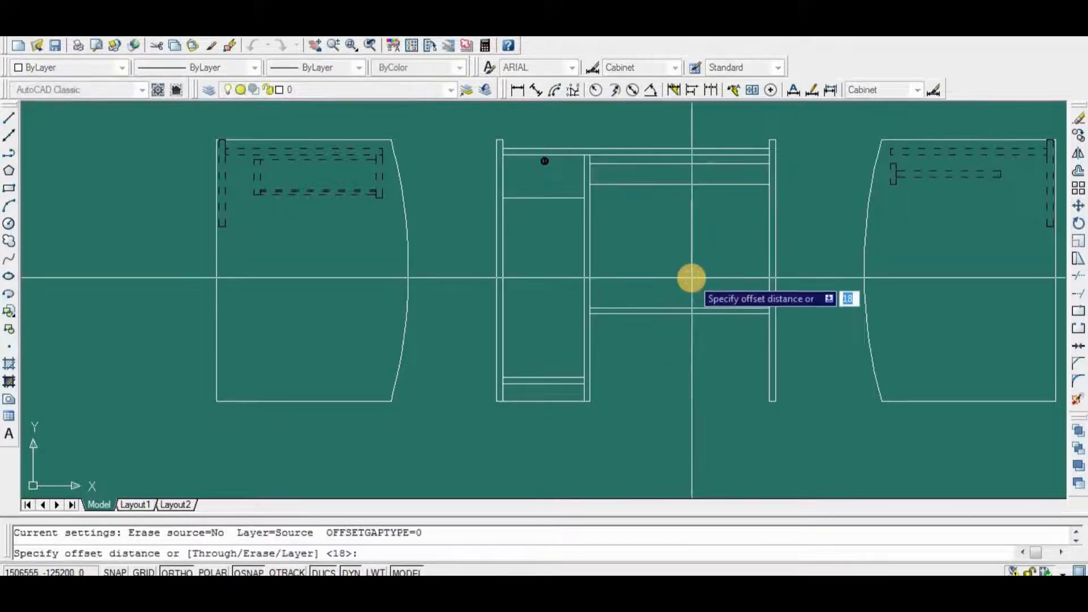
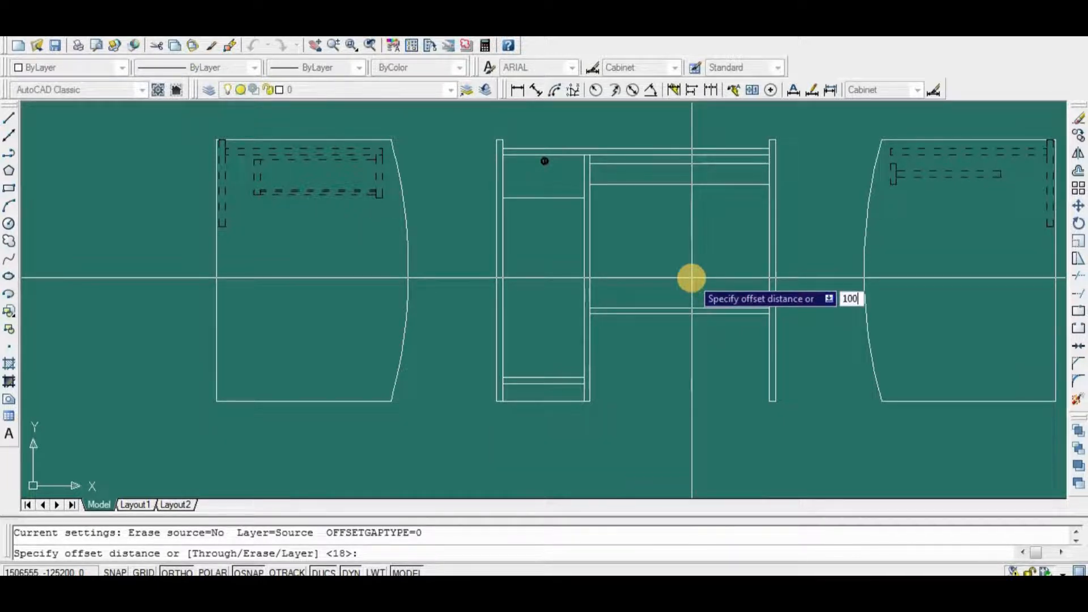
pyautogui.write('100')
pyautogui.press('Return')
pyautogui.scroll(1, 680, 312)
pyautogui.click(678, 305)
pyautogui.click(697, 267)
pyautogui.press('Return')
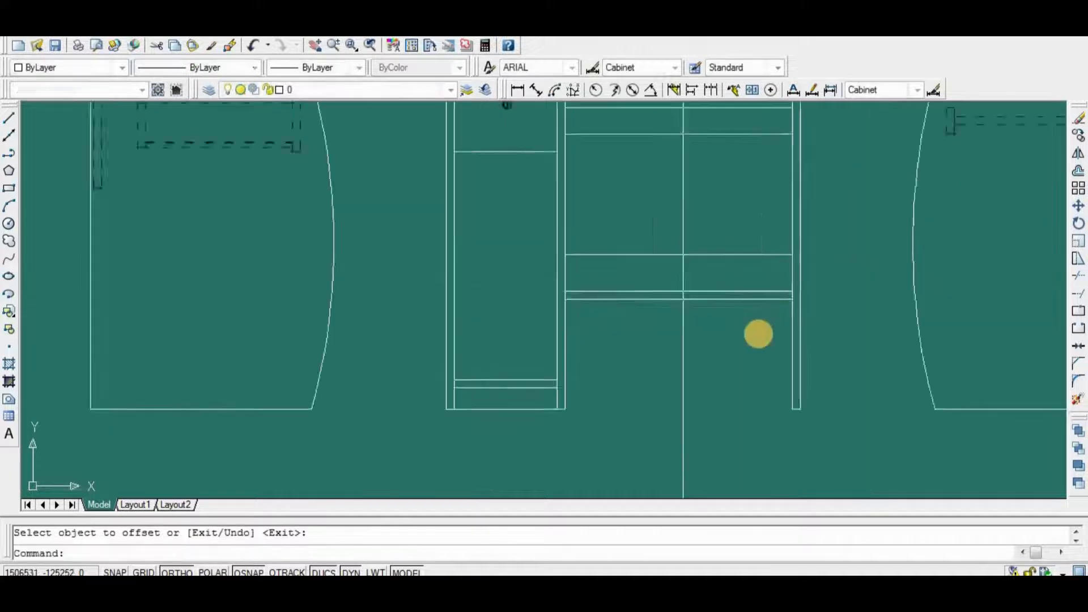
# Draw an 18-wide upright rectangle in the right side view, as tall as the front view's lower shelf and back strip together.
pyautogui.scroll(-4, 737, 326)
pyautogui.scroll(5, 702, 306)
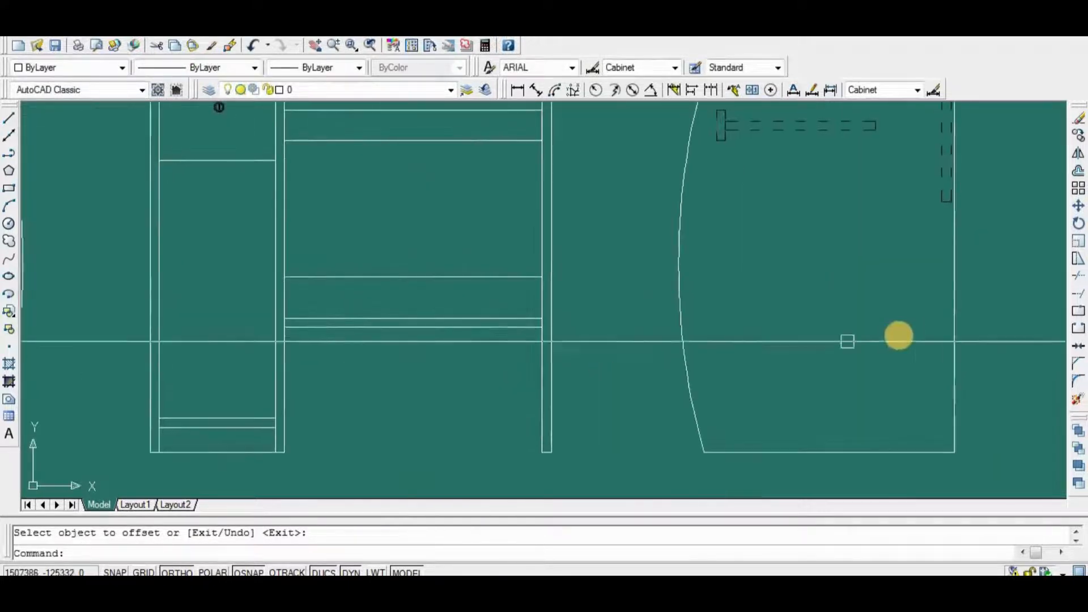
pyautogui.scroll(-3, 861, 376)
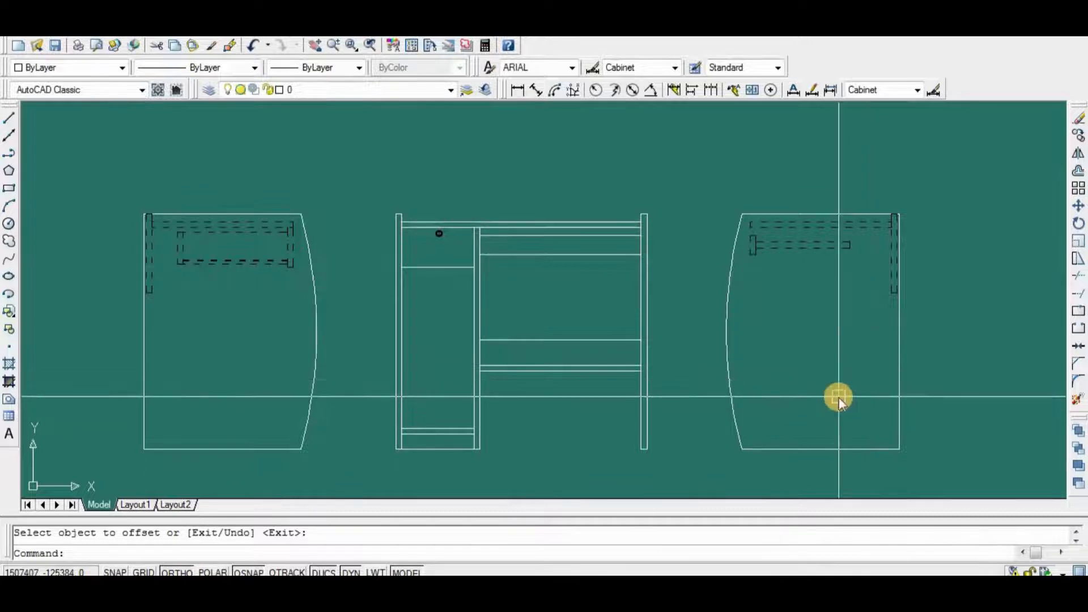
pyautogui.write('c')
pyautogui.press('Return')
pyautogui.scroll(2, 861, 403)
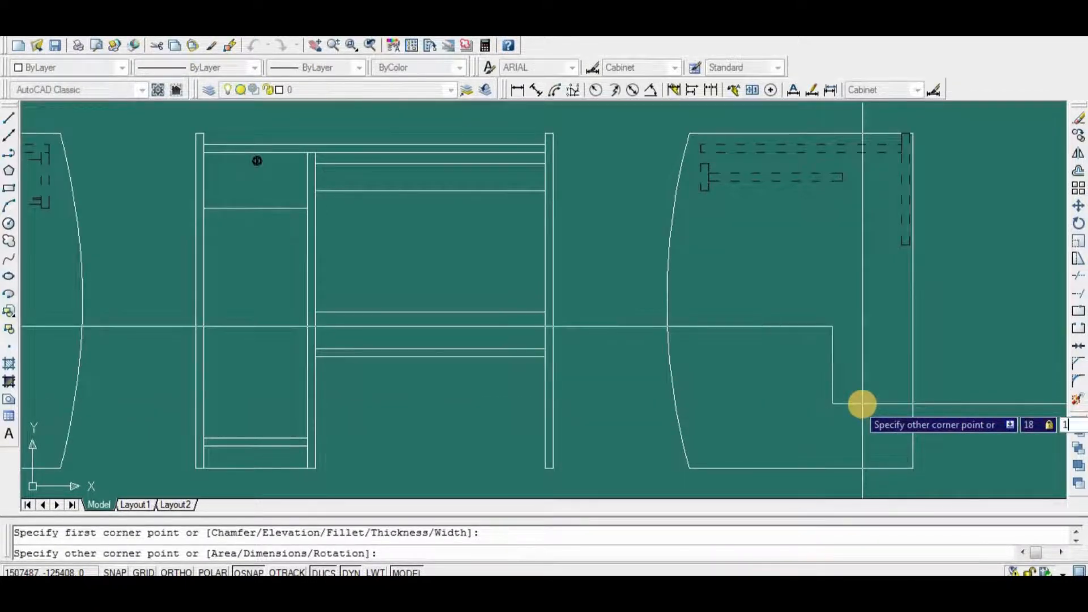
pyautogui.press('Return')
# Move the upright rectangle by its lower-left corner to the lower shelf's bottom corner at the right leg in the front view.
pyautogui.write('m')
pyautogui.press('Return')
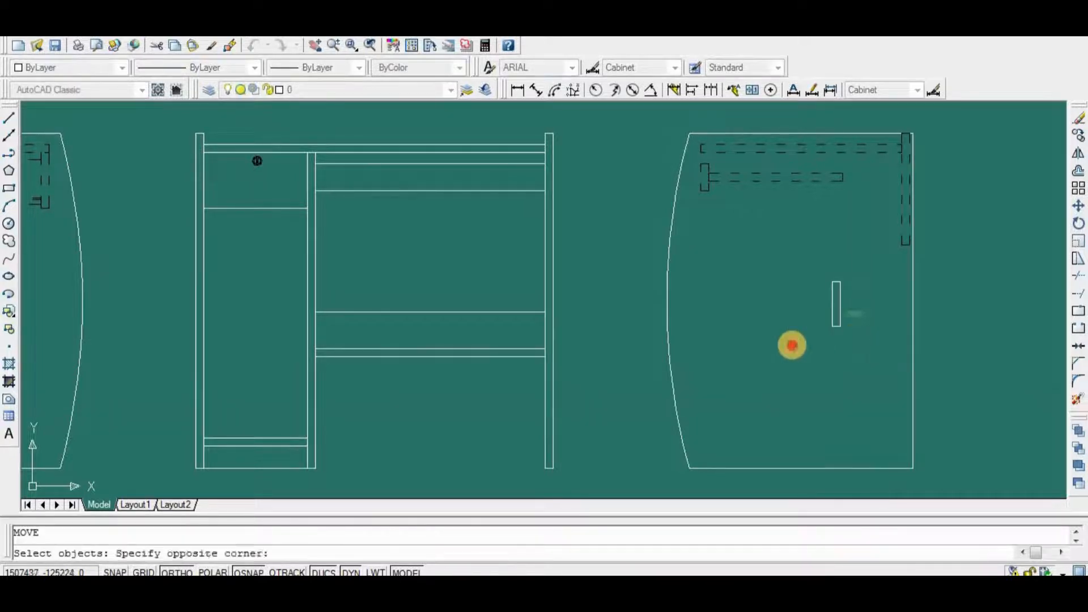
pyautogui.click(792, 345)
pyautogui.press('Return')
pyautogui.click(831, 326)
pyautogui.scroll(6, 615, 372)
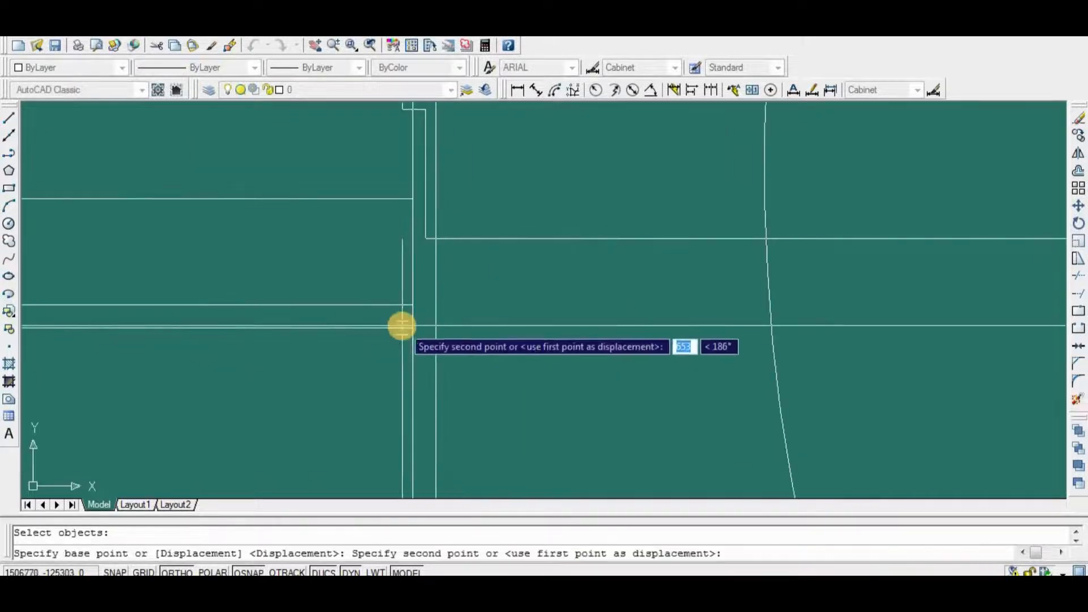
pyautogui.click(412, 327)
# Move the upright rectangle horizontally from the right leg back into the right side view.
pyautogui.press('Return')
pyautogui.press('Return')
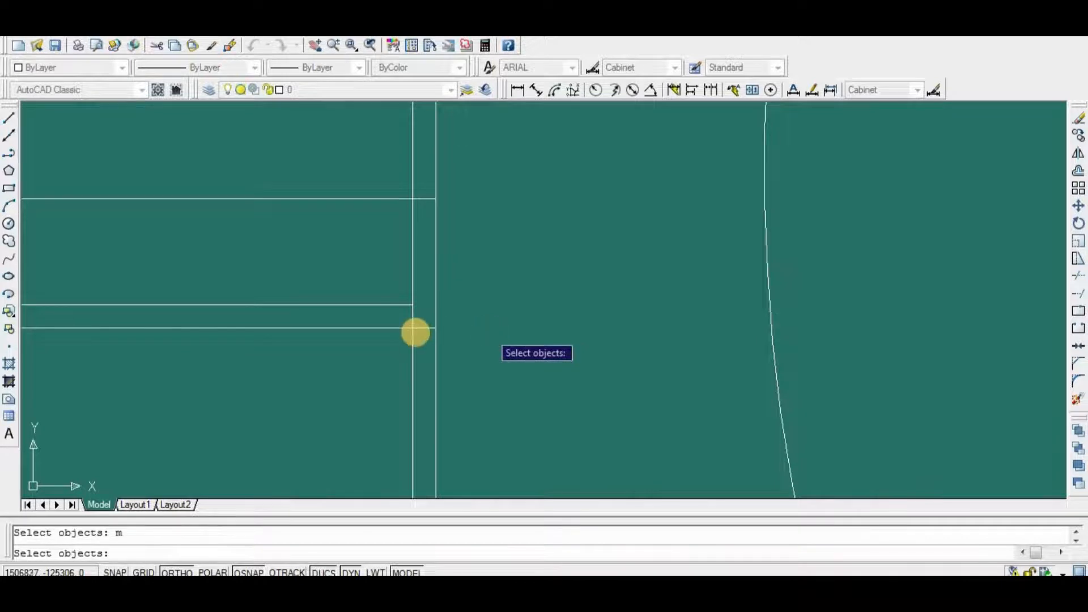
pyautogui.click(420, 327)
pyautogui.scroll(-8, 498, 343)
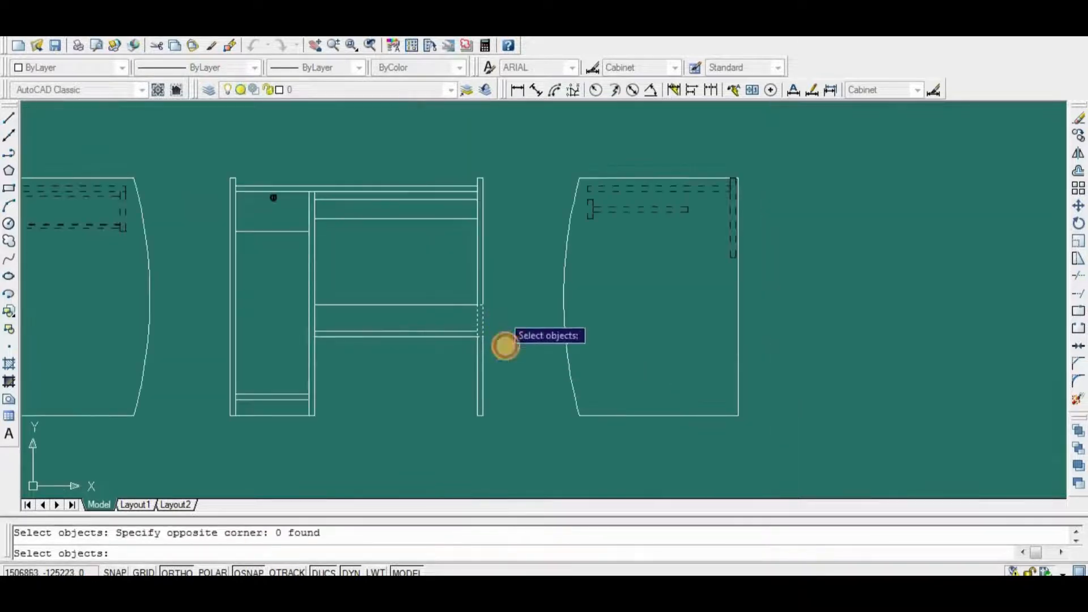
pyautogui.press('Return')
pyautogui.click(504, 345)
pyautogui.click(715, 340)
pyautogui.press('Return')
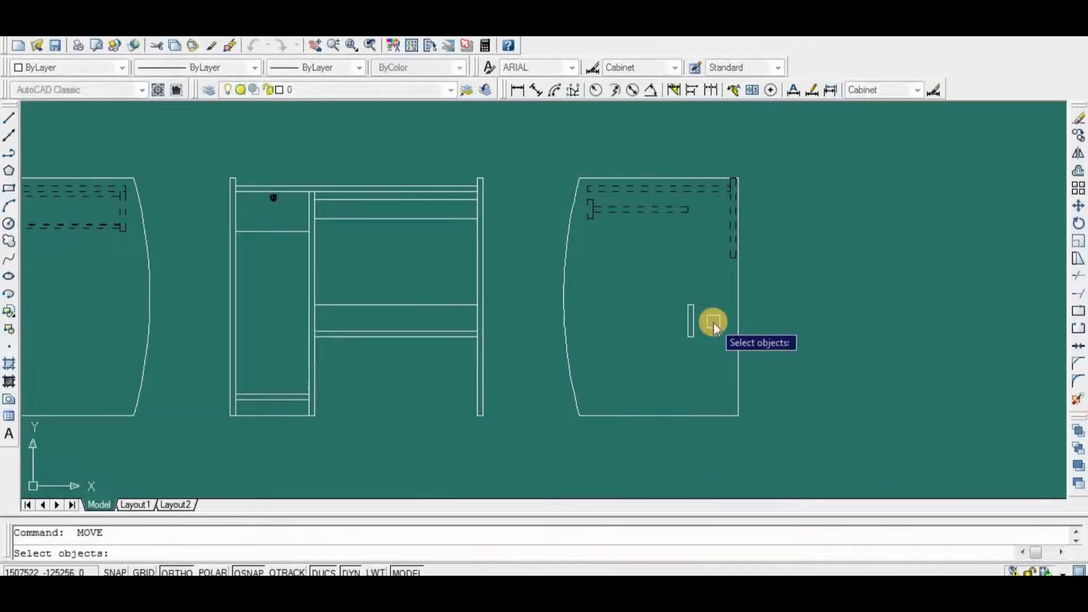
pyautogui.press('Return')
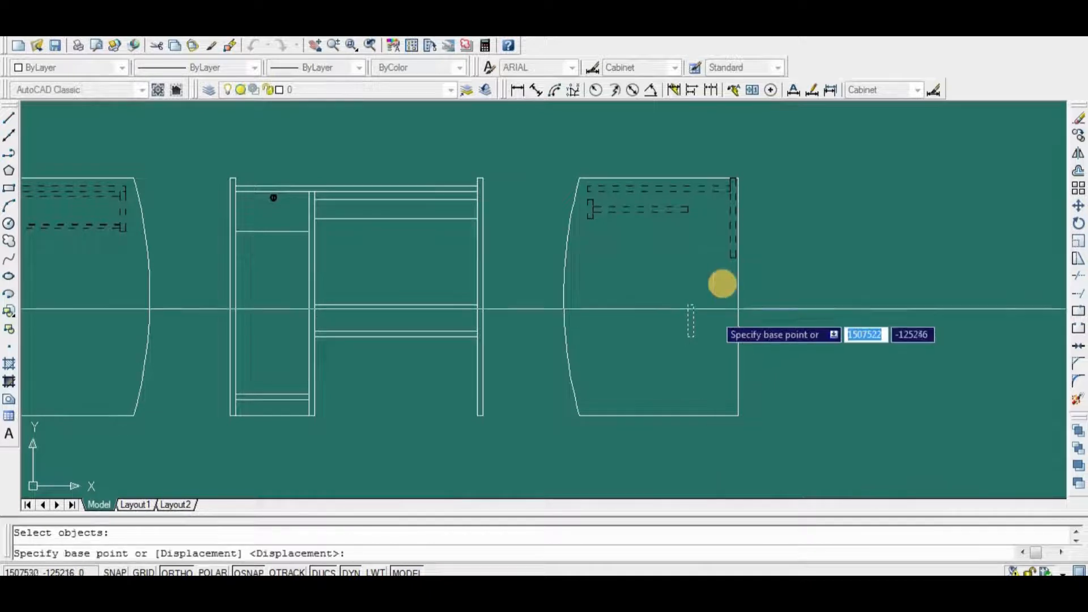
pyautogui.scroll(2, 722, 283)
pyautogui.press('Return')
pyautogui.press('Return')
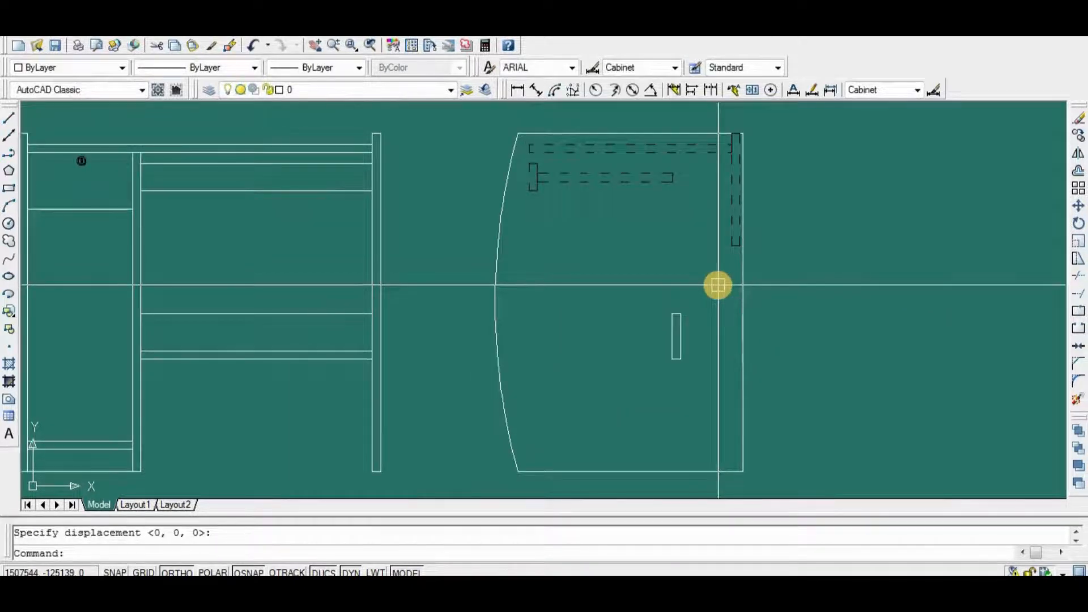
# Draw a vertical guide line from the dashed back panel's lower outer corner down to floor level in the right side view.
pyautogui.write('l')
pyautogui.press('Return')
pyautogui.scroll(2, 728, 236)
pyautogui.click(734, 233)
pyautogui.scroll(-4, 733, 233)
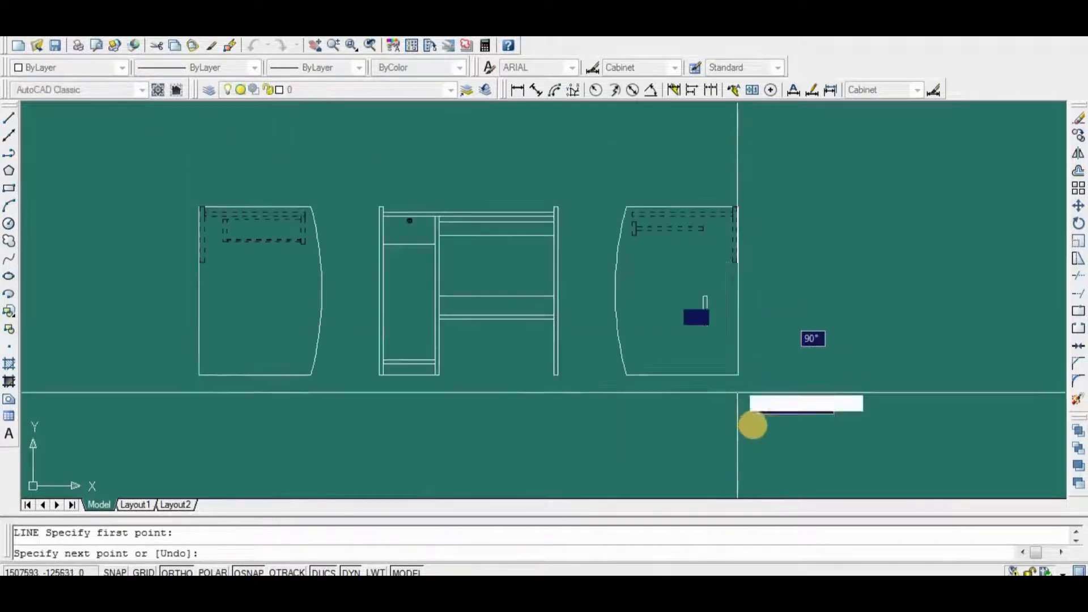
pyautogui.scroll(3, 752, 425)
pyautogui.click(740, 427)
pyautogui.press('Return')
# Move the upright rectangle horizontally by its upper-right corner onto the vertical guide line.
pyautogui.moveTo(682, 267); pyautogui.dragTo(668, 440, button='middle')
pyautogui.write('m')
pyautogui.press('Return')
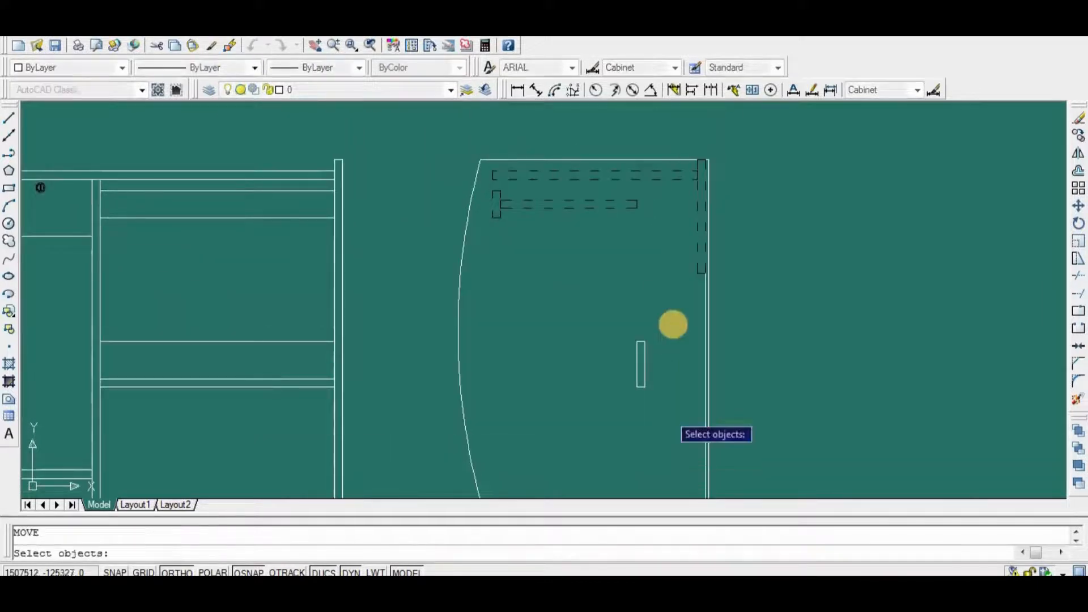
pyautogui.click(616, 414)
pyautogui.scroll(3, 648, 335)
pyautogui.press('Return')
pyautogui.click(636, 326)
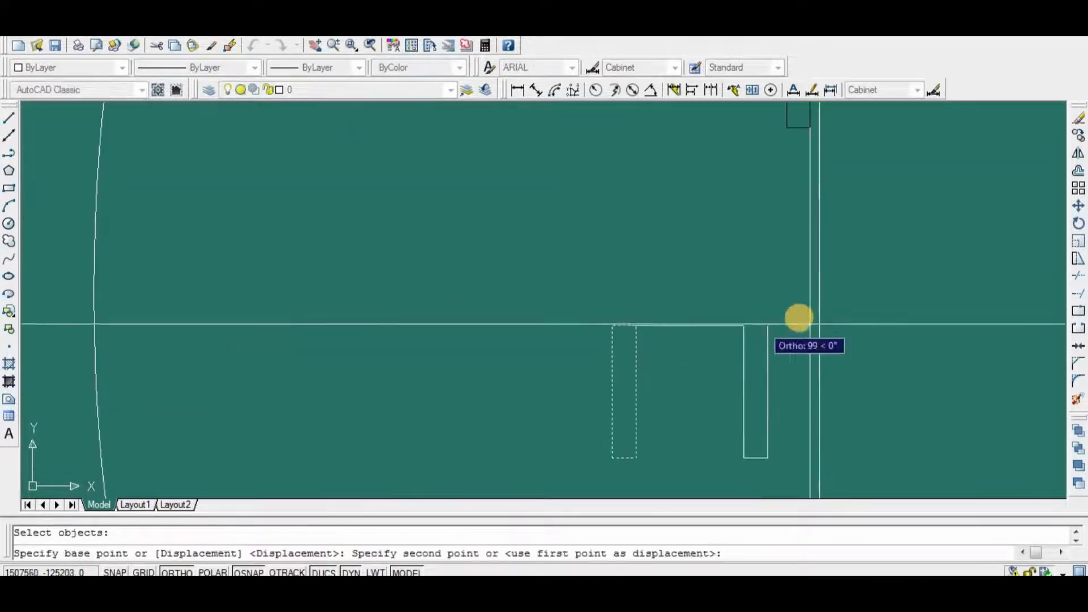
pyautogui.click(803, 322)
pyautogui.press('Return')
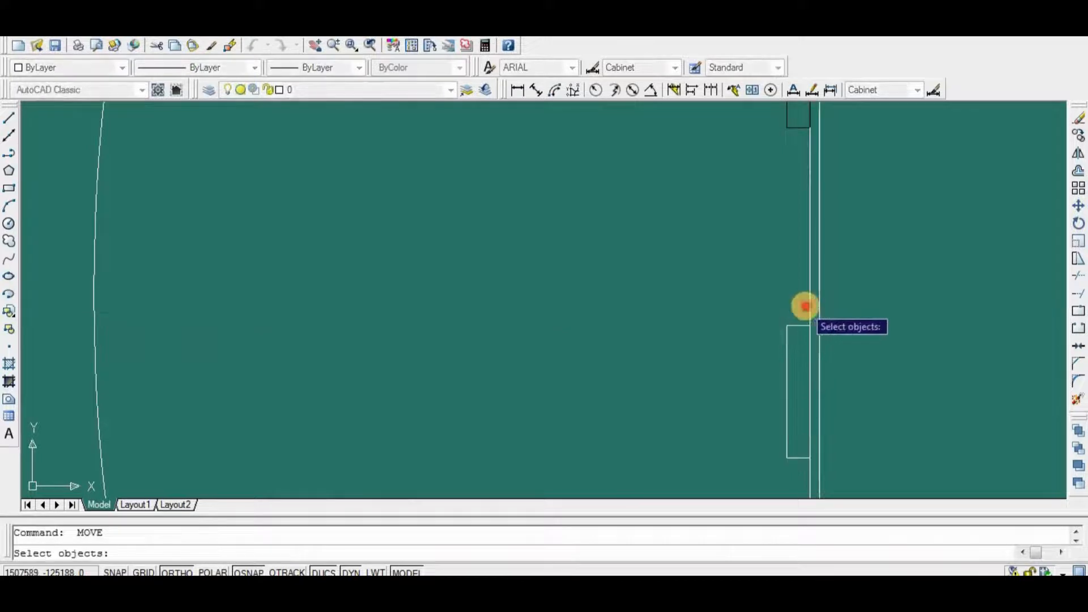
pyautogui.press('Return')
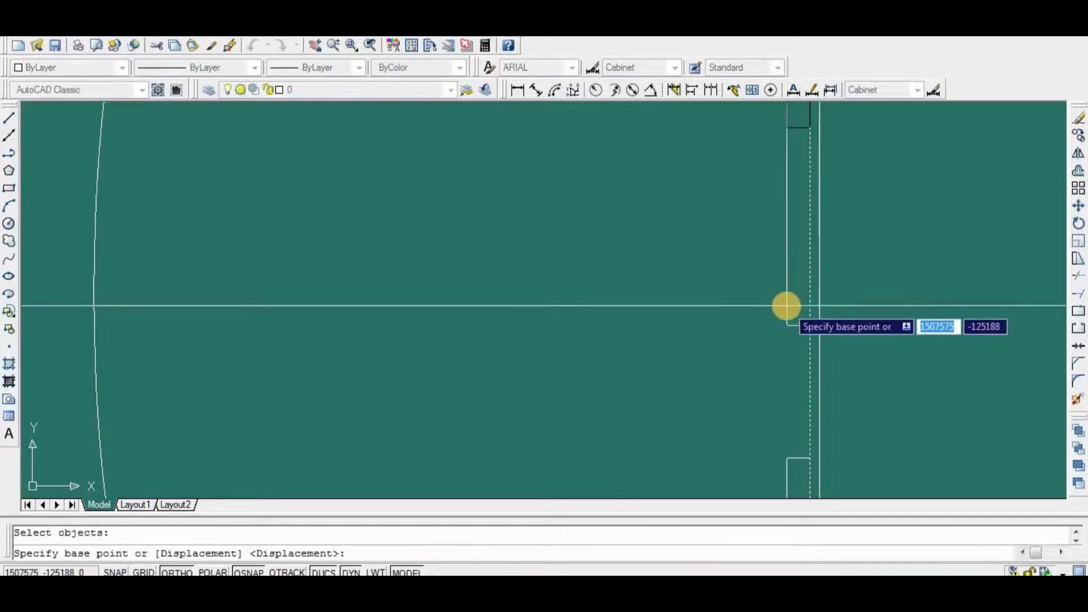
pyautogui.press('Return')
pyautogui.press('Return')
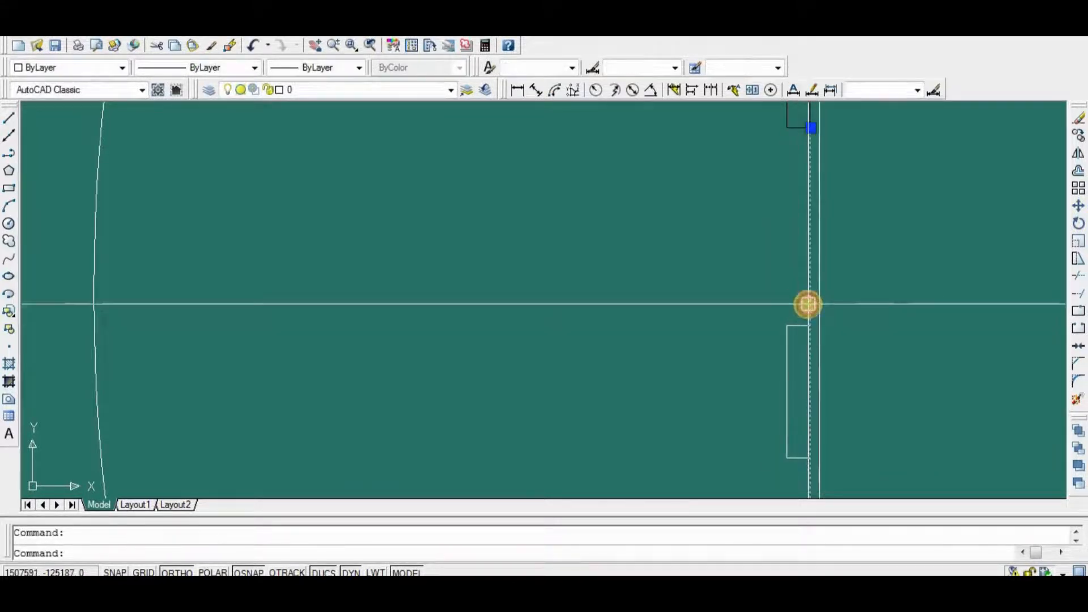
# Delete the vertical guide line below the dashed back panel in the right side view.
pyautogui.press('Delete')
pyautogui.scroll(-5, 753, 368)
pyautogui.scroll(4, 716, 376)
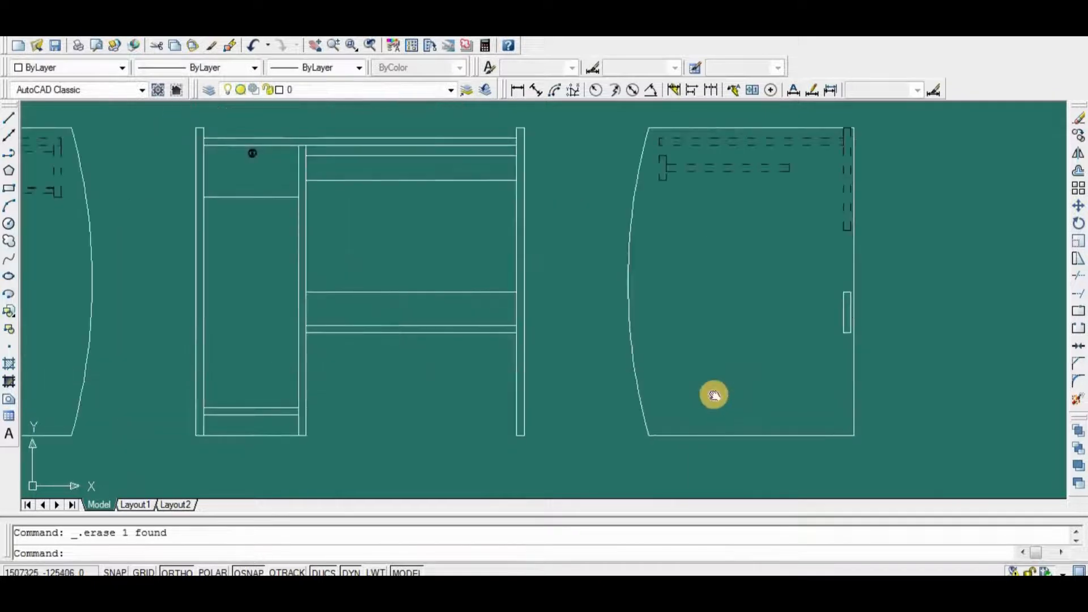
# Draw a 200 by 18 horizontal rectangle in the right side view for the lower shelf.
pyautogui.write('c')
pyautogui.press('Return')
pyautogui.scroll(3, 677, 358)
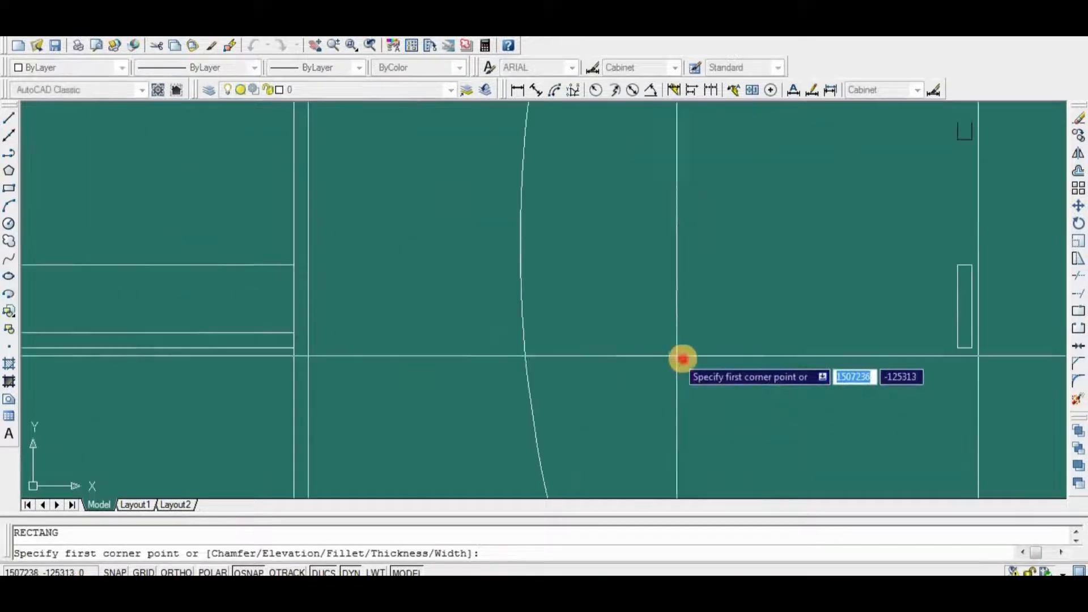
pyautogui.click(677, 356)
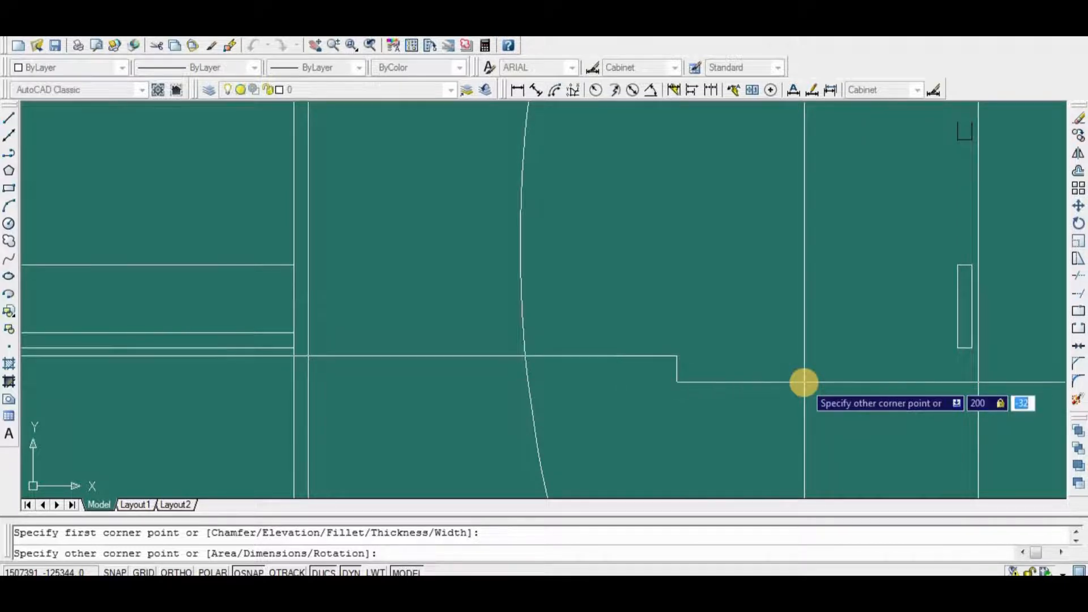
pyautogui.write('8')
pyautogui.press('Return')
# Move the shelf rectangle so its lower-right corner meets the upright rectangle's lower-left corner.
pyautogui.write('m')
pyautogui.press('Return')
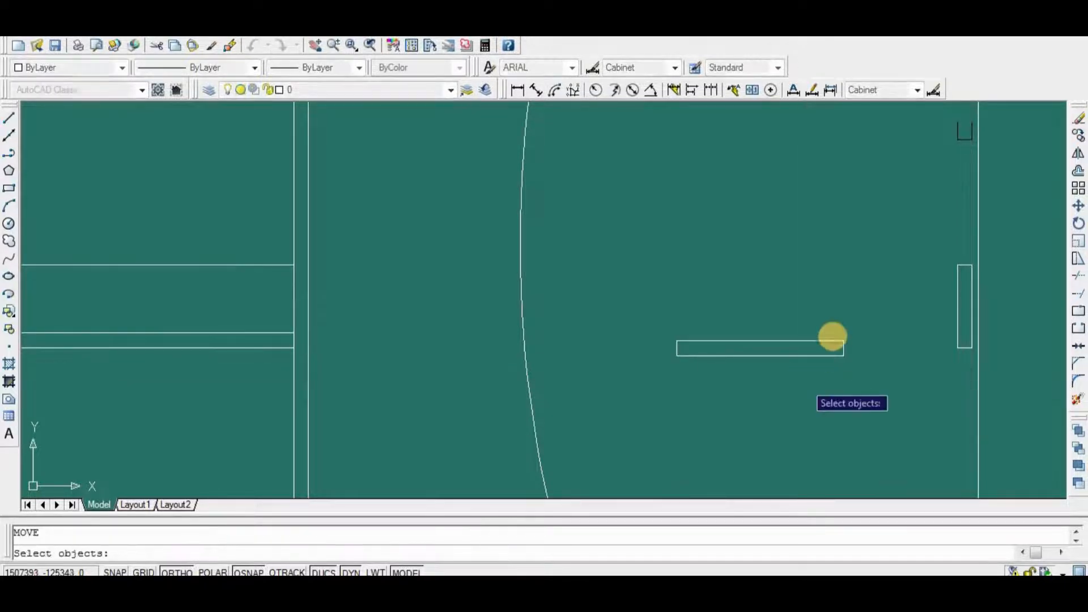
pyautogui.press('Return')
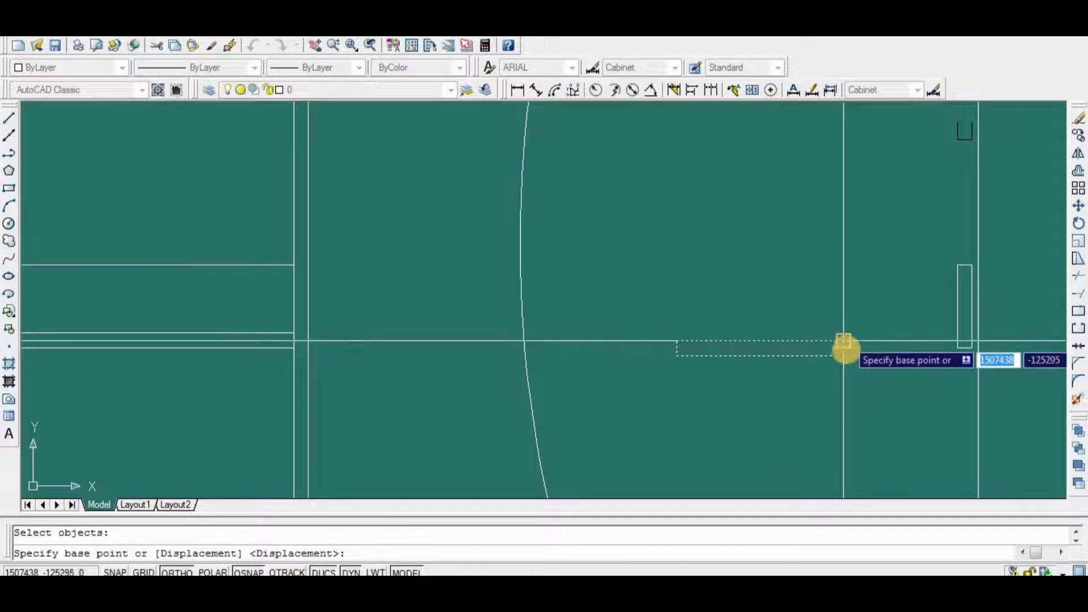
pyautogui.click(844, 347)
pyautogui.click(957, 344)
pyautogui.scroll(-3, 907, 371)
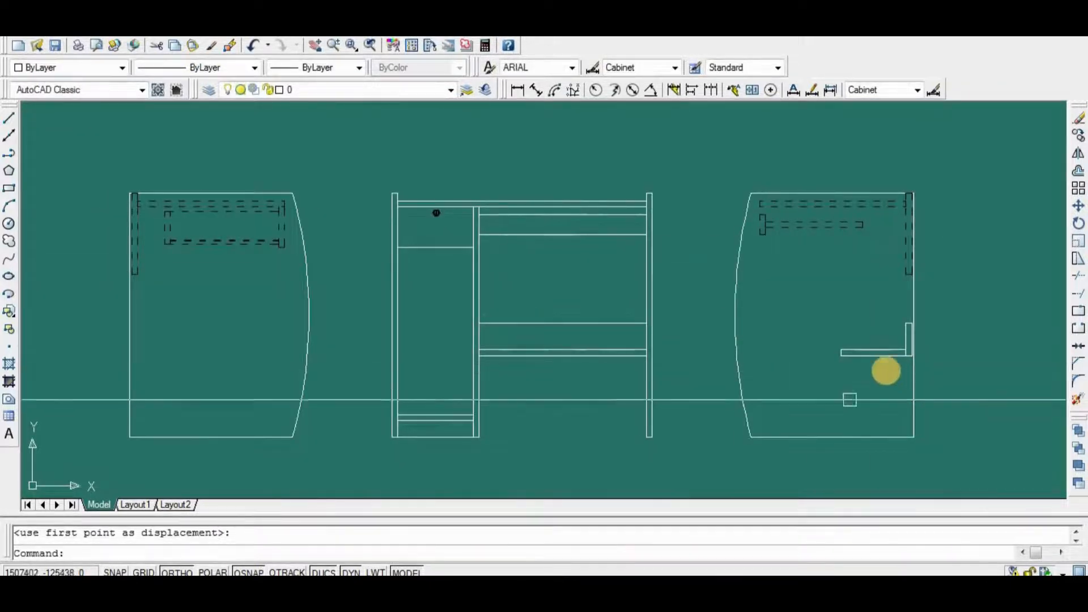
# Add a linear dimension below the lower shelf's length in the right side view.
pyautogui.scroll(5, 885, 371)
pyautogui.click(516, 89)
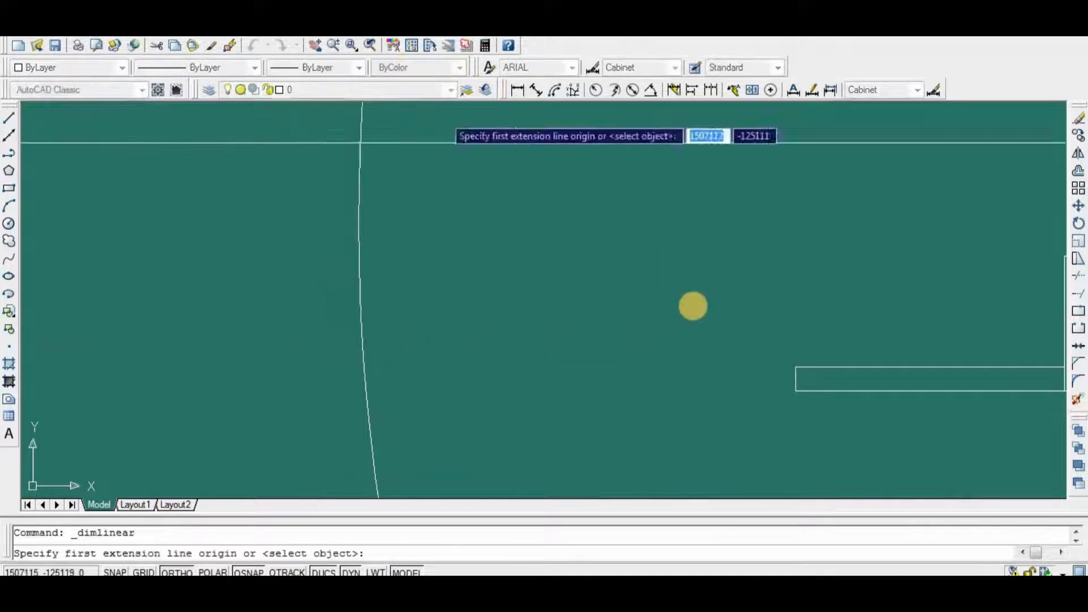
pyautogui.scroll(-2, 692, 306)
pyautogui.click(517, 187)
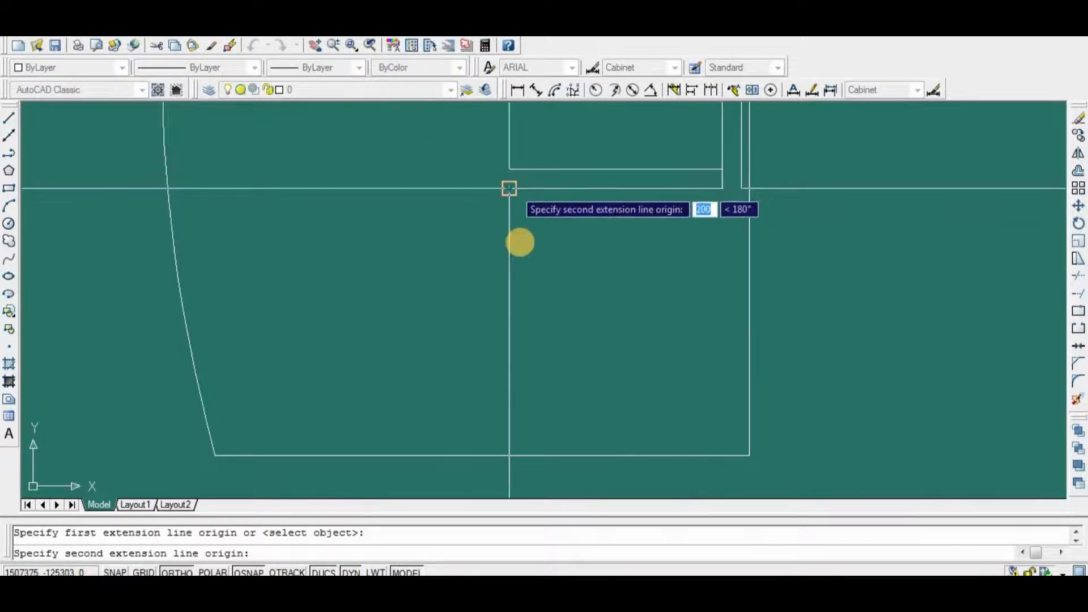
pyautogui.click(509, 189)
pyautogui.click(595, 243)
# Stretch the lower shelf's free end 50 away from the upright rectangle, together with its dimension.
pyautogui.write('s')
pyautogui.press('space')
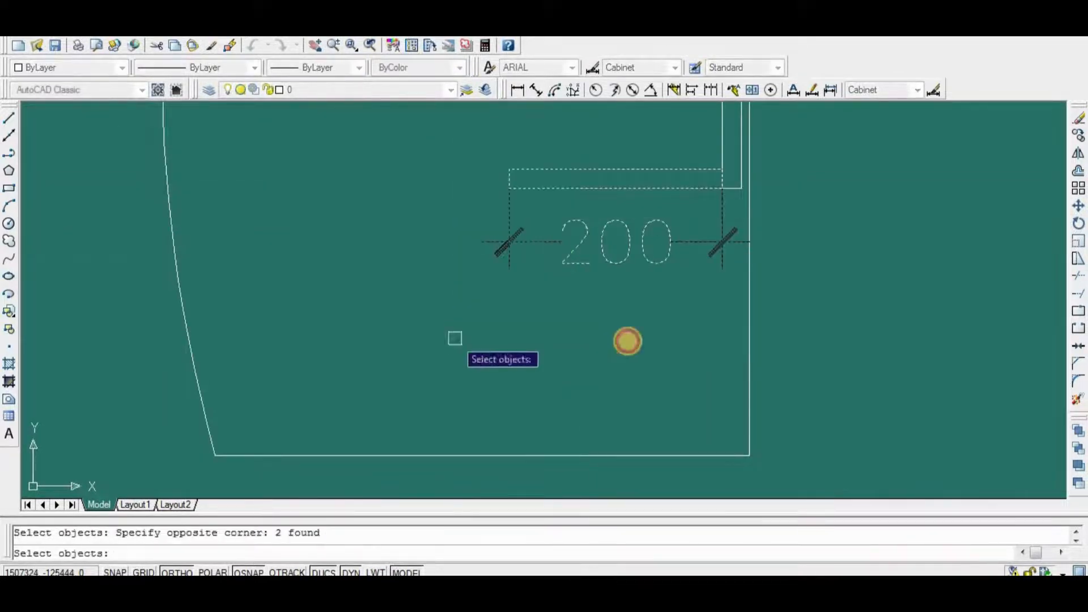
pyautogui.press('space')
pyautogui.click(627, 341)
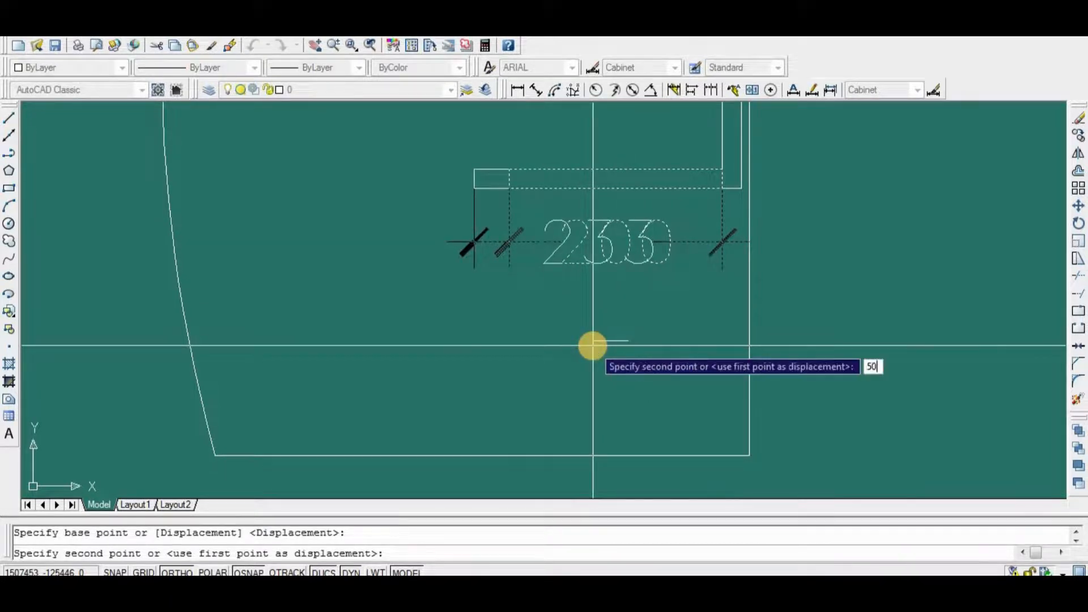
pyautogui.press('space')
pyautogui.press('space')
# Delete the linear dimension under the lower shelf in the right side view.
pyautogui.scroll(-5, 611, 300)
pyautogui.press('space')
pyautogui.click(606, 285)
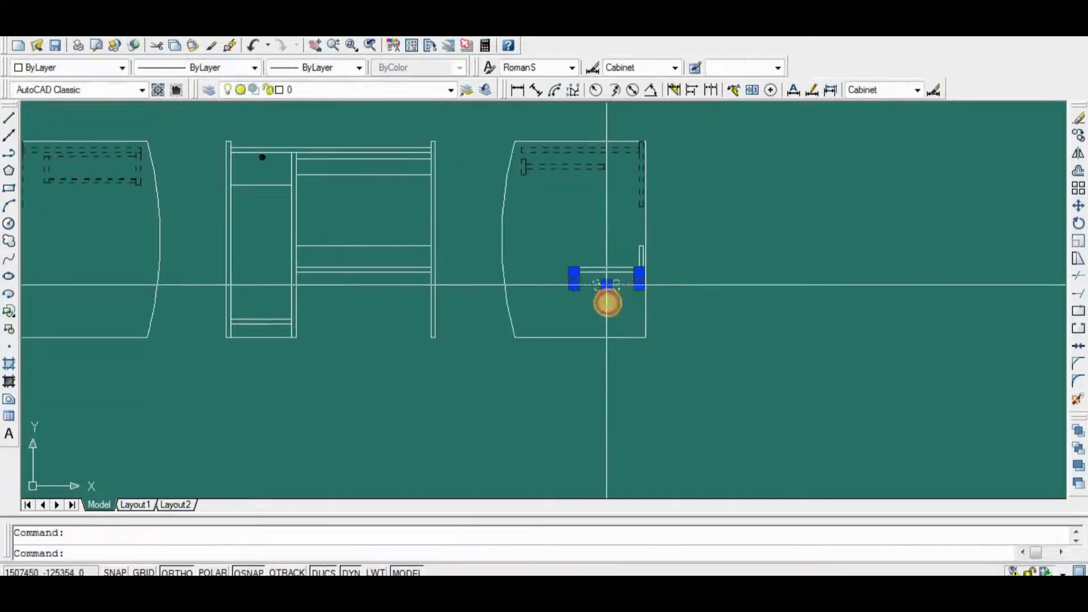
pyautogui.press('Delete')
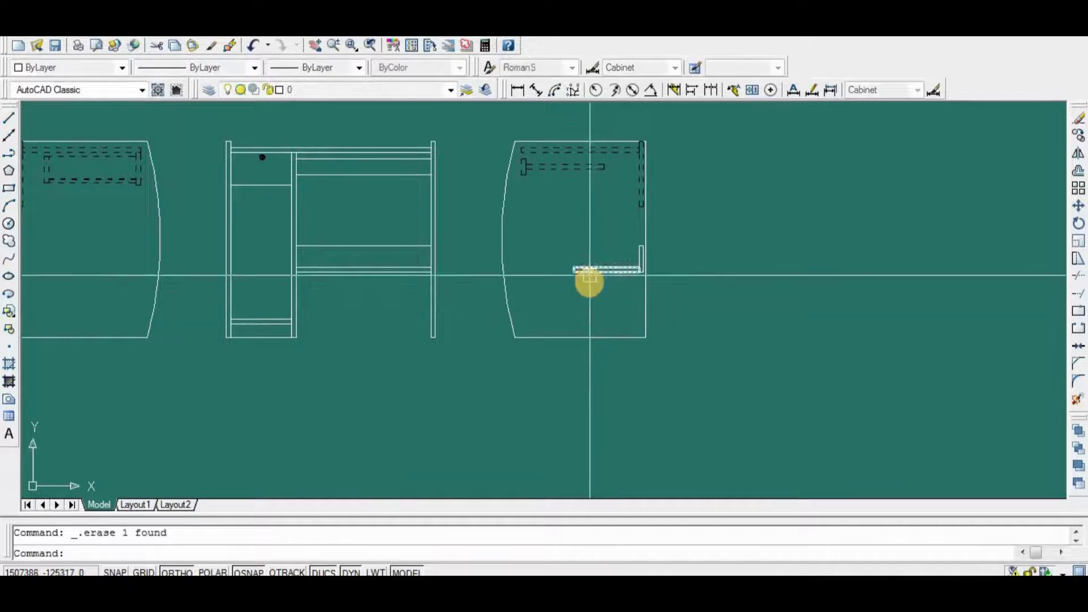
# Match the properties of the hidden dashed panel onto the upright and lower shelf rectangles in the right side view.
pyautogui.scroll(5, 629, 272)
pyautogui.write('ma')
pyautogui.press('space')
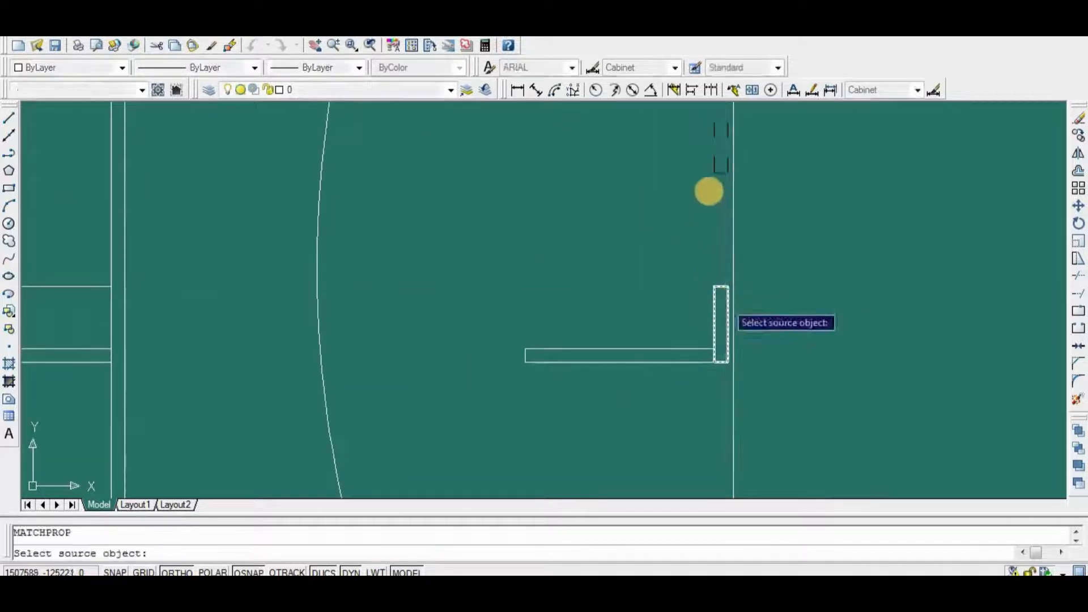
pyautogui.click(713, 164)
pyautogui.scroll(4, 721, 332)
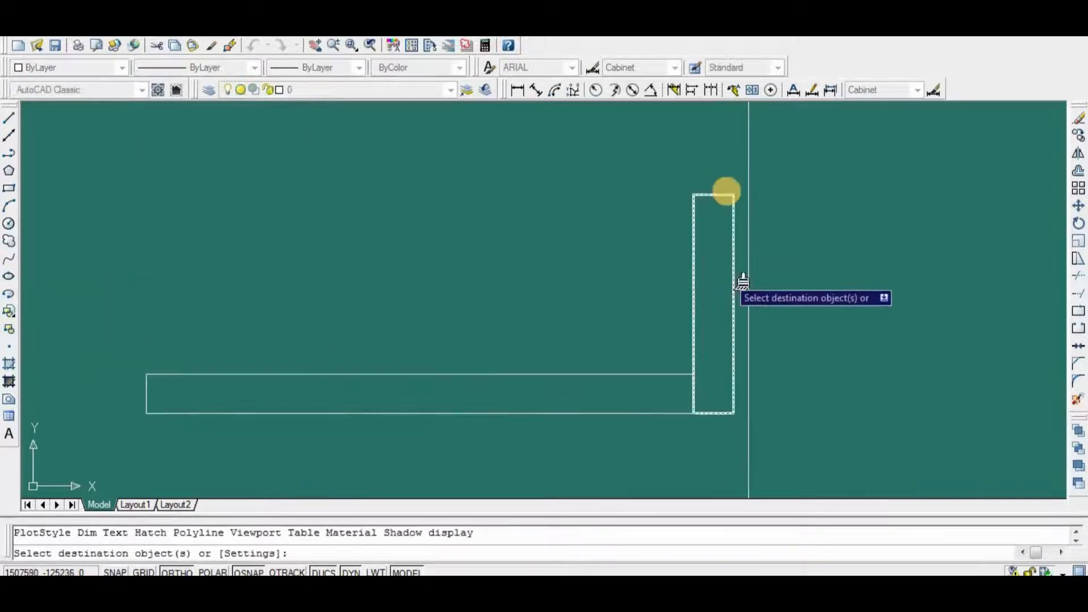
pyautogui.click(736, 179)
pyautogui.scroll(-4, 717, 201)
pyautogui.click(436, 358)
pyautogui.press('space')
pyautogui.scroll(-6, 636, 368)
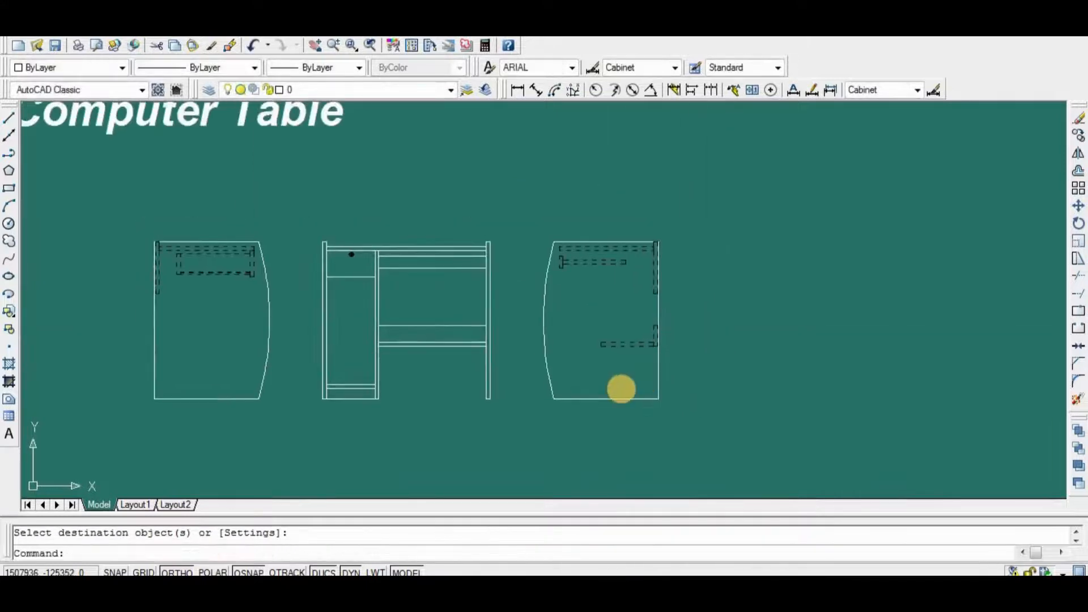
# Add a vertical linear dimension for the overall height beside the rear edge of the right side view.
pyautogui.scroll(2, 620, 389)
pyautogui.moveTo(573, 376); pyautogui.dragTo(655, 410, button='middle')
pyautogui.click(517, 90)
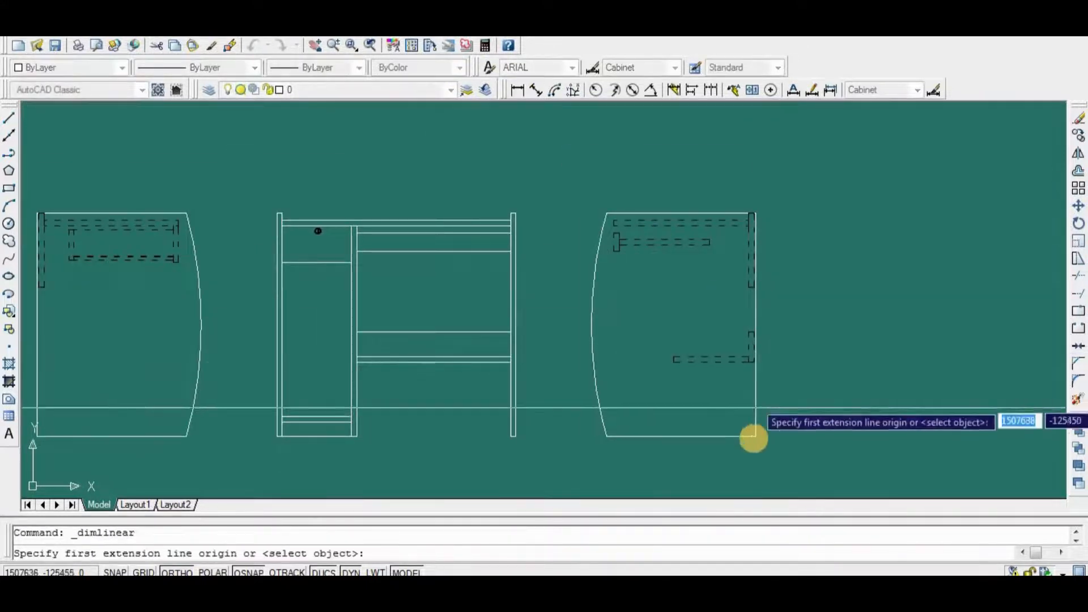
pyautogui.click(755, 436)
pyautogui.scroll(4, 793, 224)
pyautogui.click(724, 198)
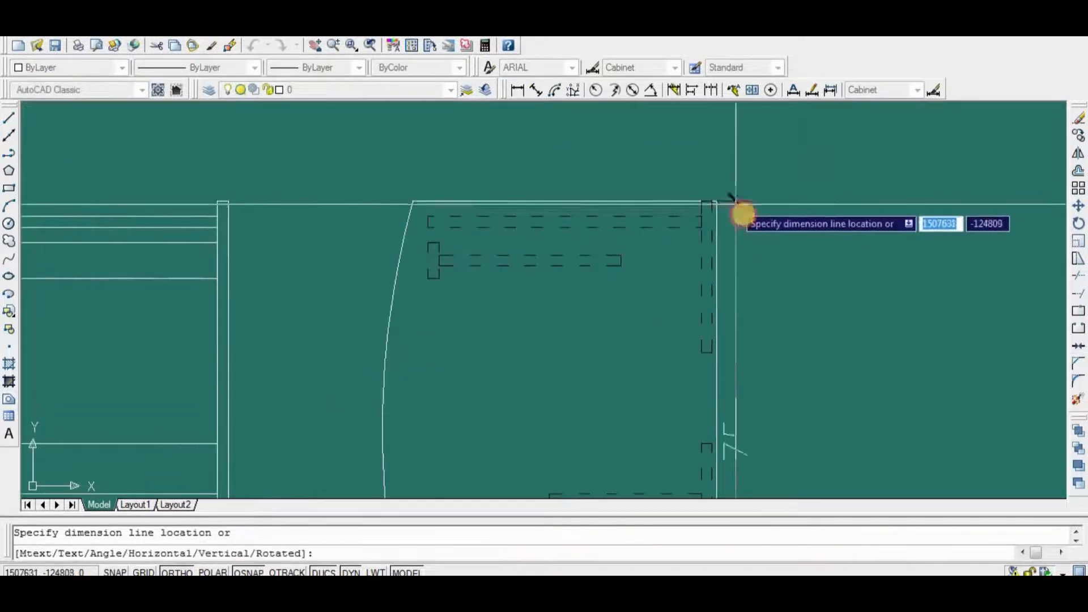
pyautogui.click(753, 223)
pyautogui.moveTo(663, 271); pyautogui.dragTo(764, 290, button='middle')
# Add a linear dimension above the top edge of the right side view.
pyautogui.press('Return')
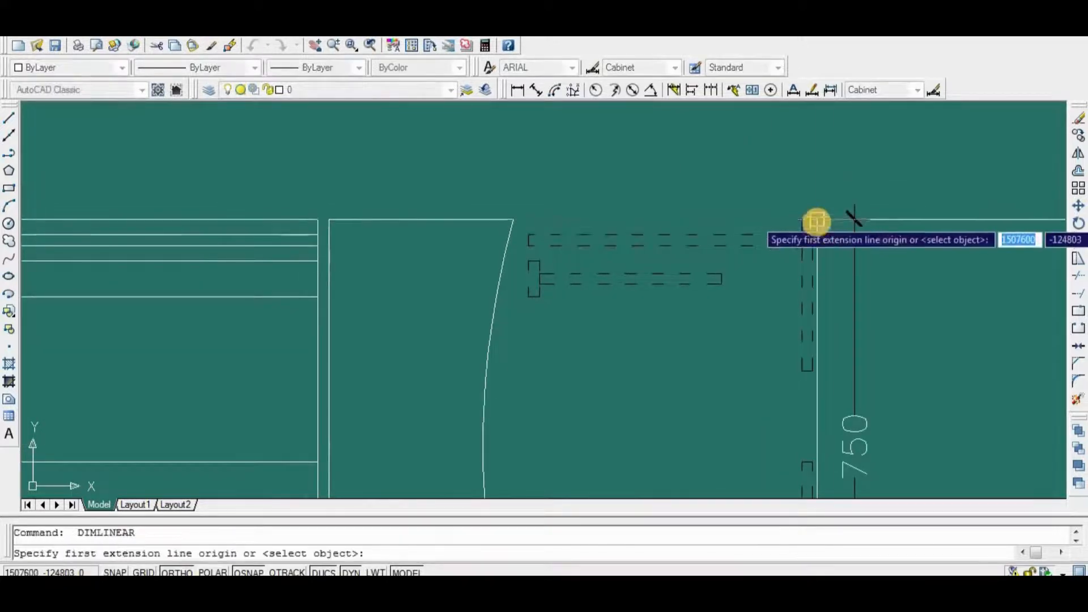
pyautogui.click(816, 221)
pyautogui.click(512, 220)
pyautogui.click(536, 186)
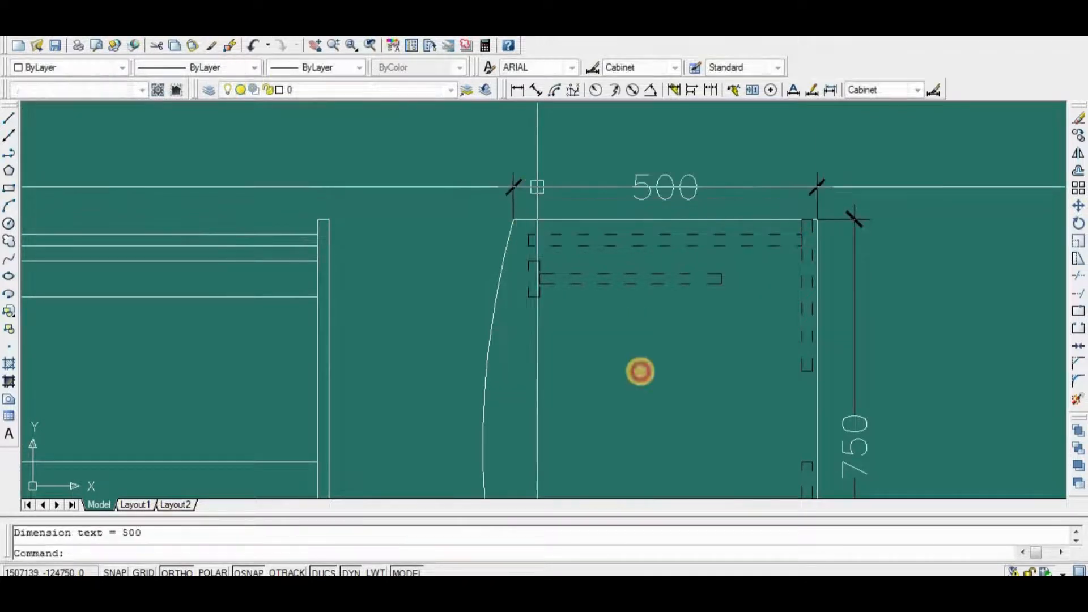
# Dimension the maximum depth of the right side view, from the bulge of the curved edge to the straight rear edge.
pyautogui.moveTo(639, 369); pyautogui.dragTo(667, 295, button='middle')
pyautogui.press('Return')
pyautogui.click(512, 371)
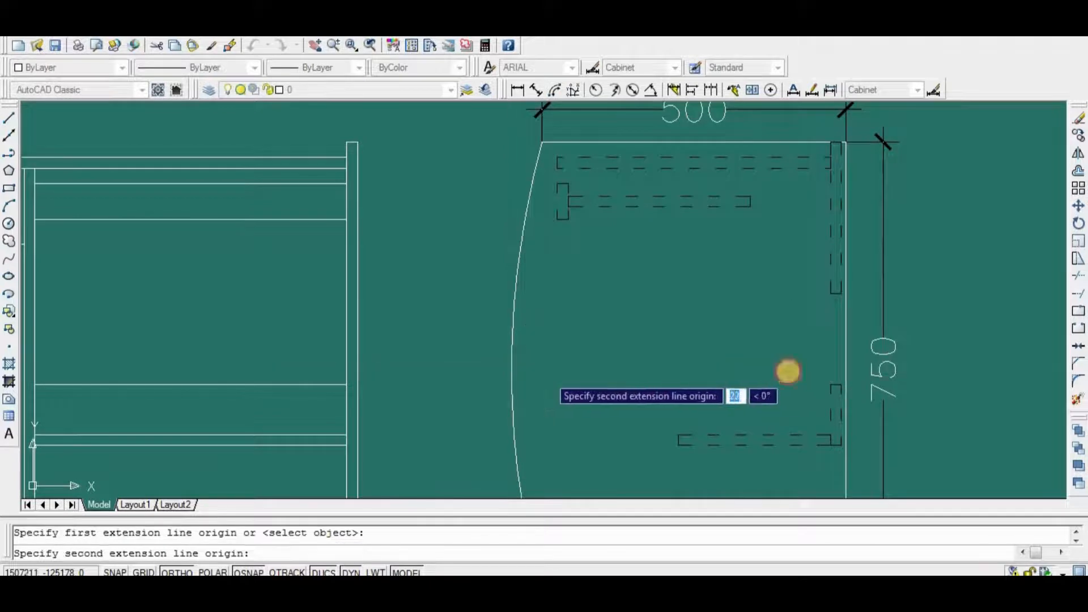
pyautogui.click(844, 366)
pyautogui.click(566, 342)
pyautogui.scroll(-5, 590, 362)
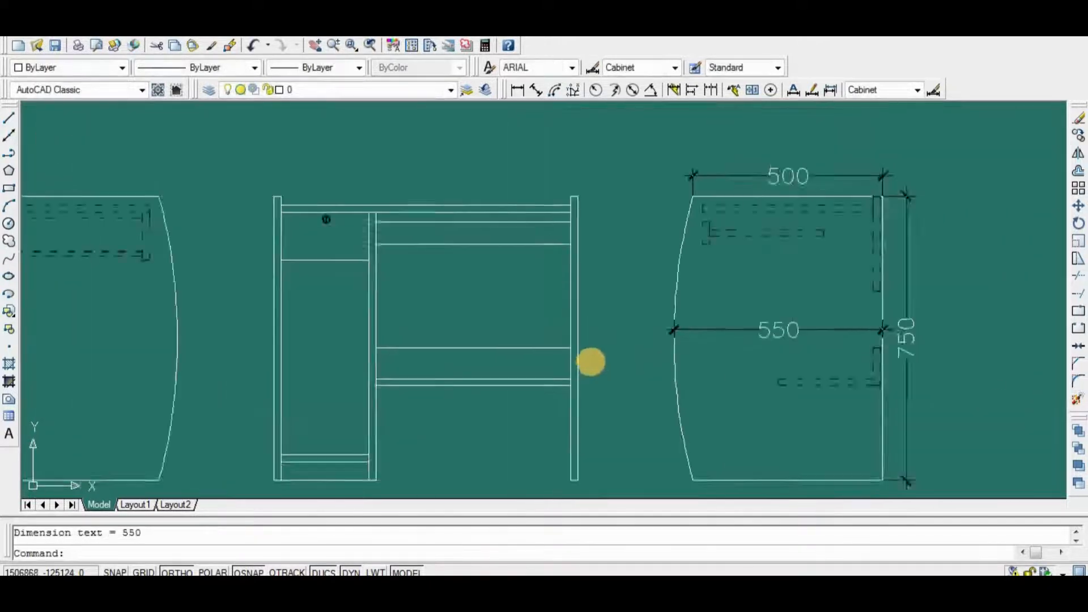
# Add a linear dimension for the clear width inside the front view's narrow left compartment, above its bottom shelf.
pyautogui.moveTo(523, 370); pyautogui.dragTo(567, 370, button='middle')
pyautogui.scroll(3, 481, 374)
pyautogui.moveTo(450, 431); pyautogui.dragTo(524, 413, button='middle')
pyautogui.scroll(3, 525, 415)
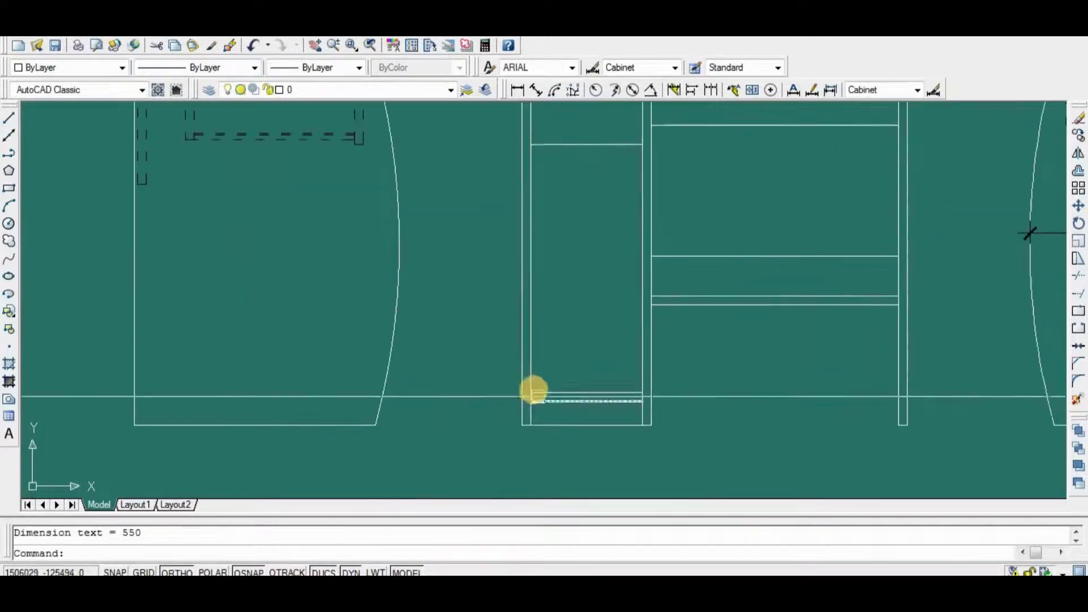
pyautogui.scroll(-4, 534, 388)
pyautogui.scroll(3, 535, 419)
pyautogui.press('Return')
pyautogui.click(521, 291)
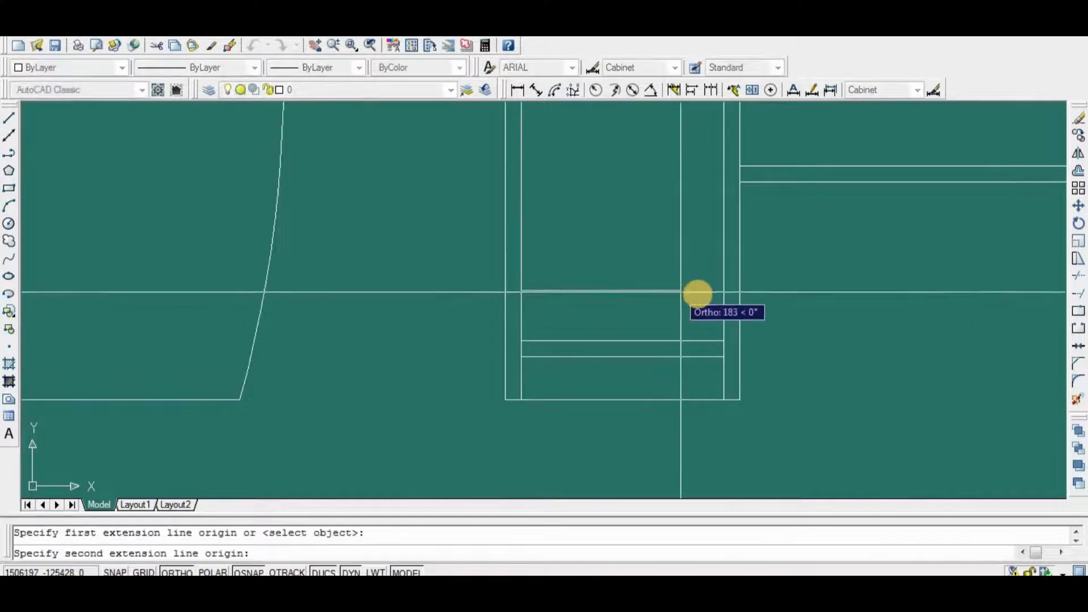
pyautogui.click(715, 295)
pyautogui.click(716, 264)
pyautogui.scroll(-5, 634, 376)
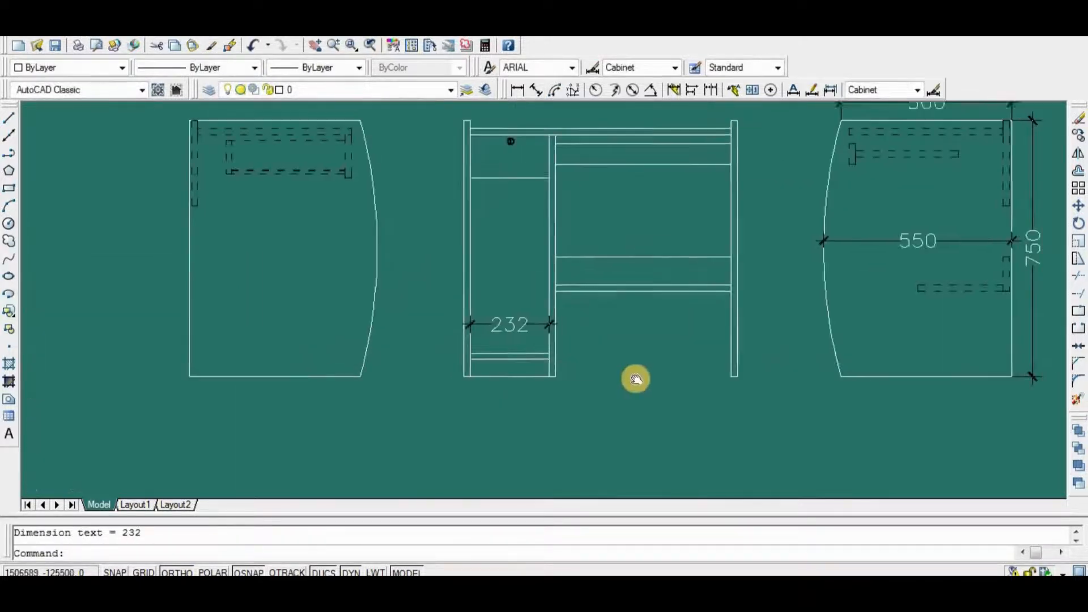
# Add a linear dimension below the bottom edge of the right side view.
pyautogui.moveTo(634, 376); pyautogui.dragTo(604, 398, button='middle')
pyautogui.click(518, 91)
pyautogui.moveTo(347, 189); pyautogui.dragTo(432, 274, button='middle')
pyautogui.moveTo(783, 463); pyautogui.dragTo(772, 371, button='middle')
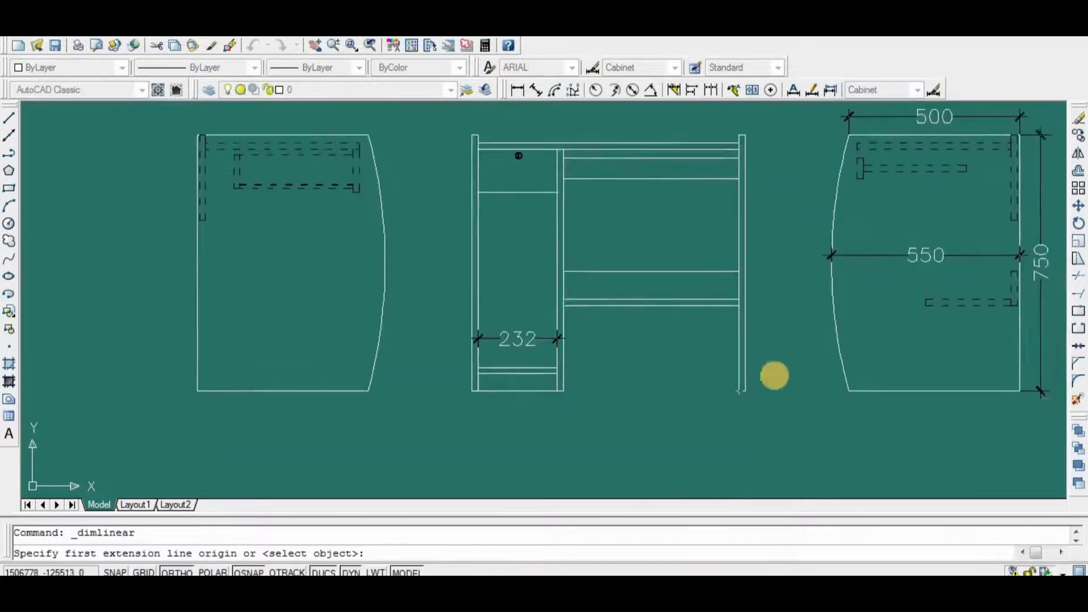
pyautogui.scroll(5, 980, 357)
pyautogui.click(973, 372)
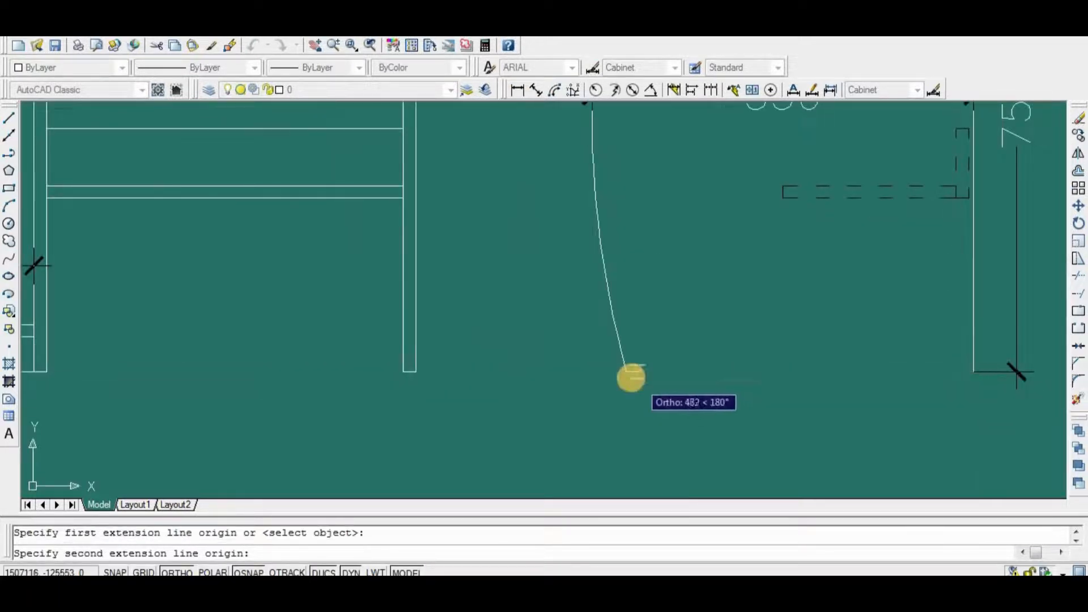
pyautogui.click(627, 373)
pyautogui.click(628, 417)
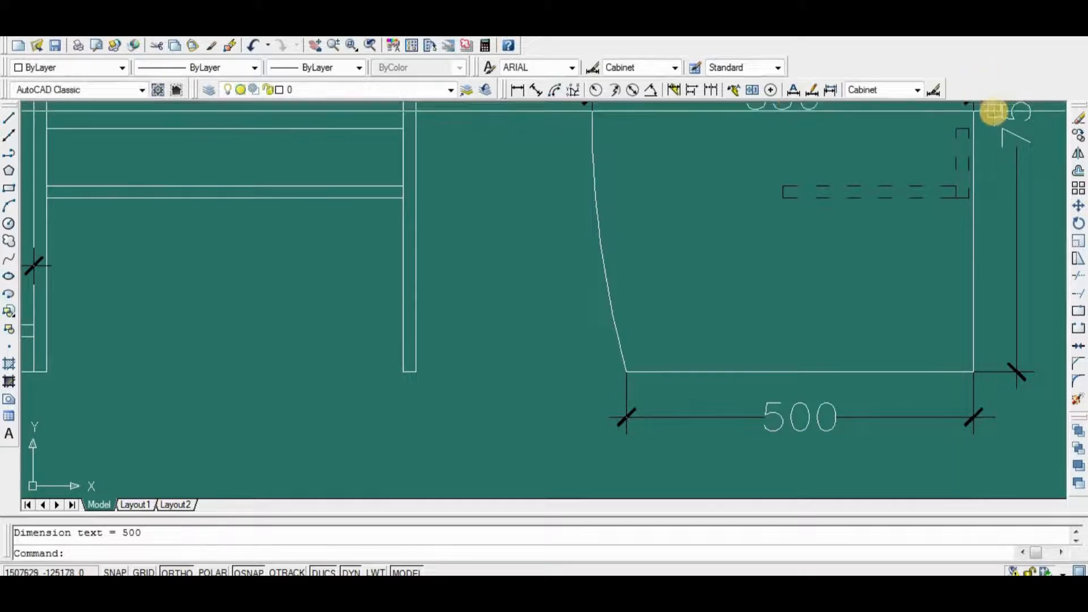
# Continue the bottom dimension through the front view's panels and compartments to the far edge of the left side view.
pyautogui.click(711, 90)
pyautogui.scroll(6, 416, 386)
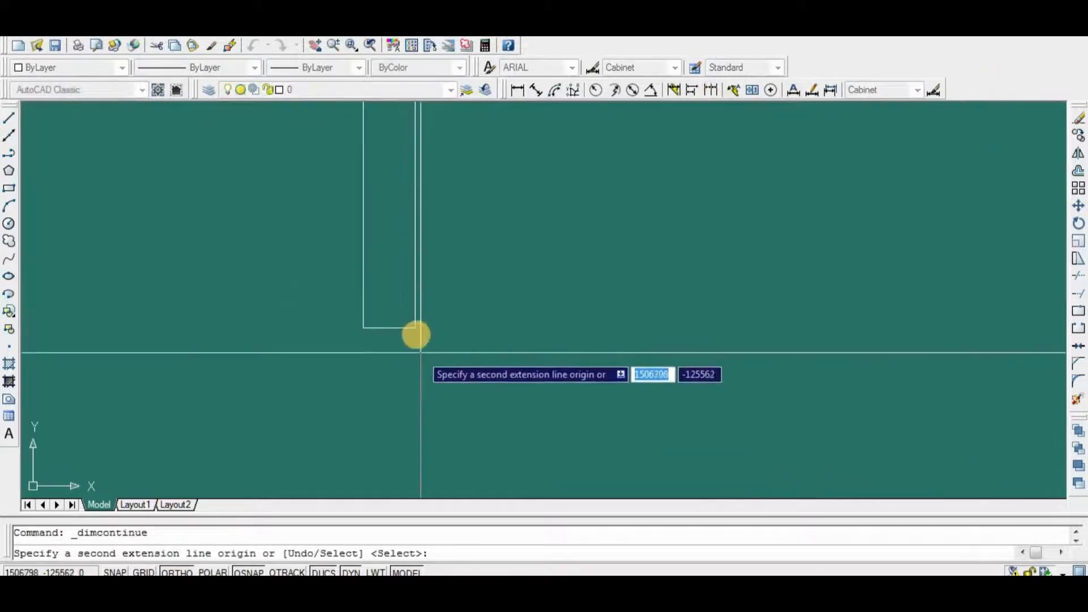
pyautogui.click(415, 330)
pyautogui.click(363, 329)
pyautogui.scroll(-6, 348, 369)
pyautogui.scroll(2, 420, 333)
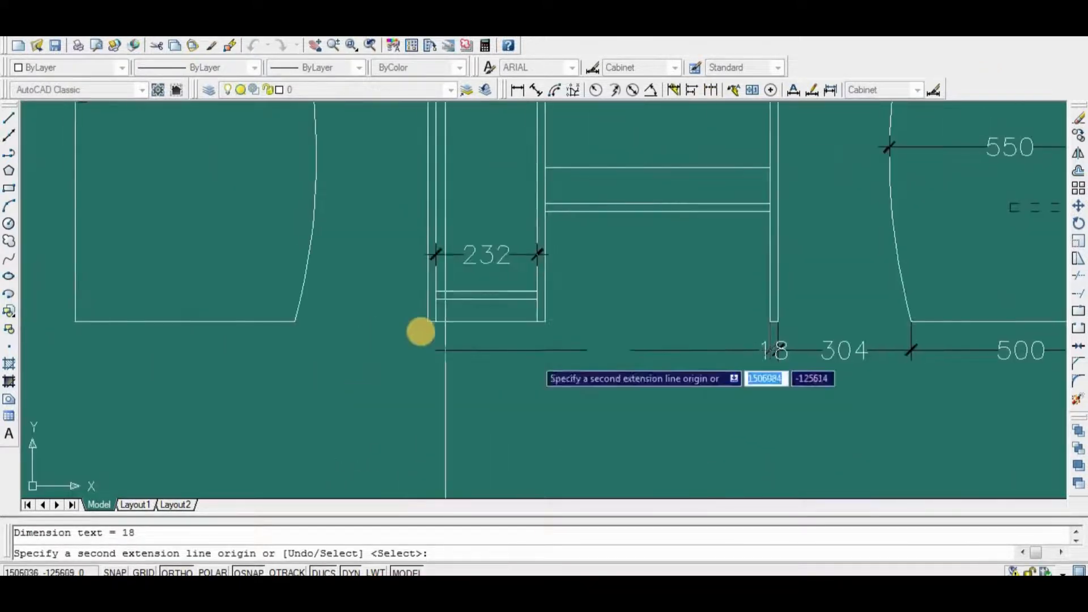
pyautogui.scroll(4, 789, 292)
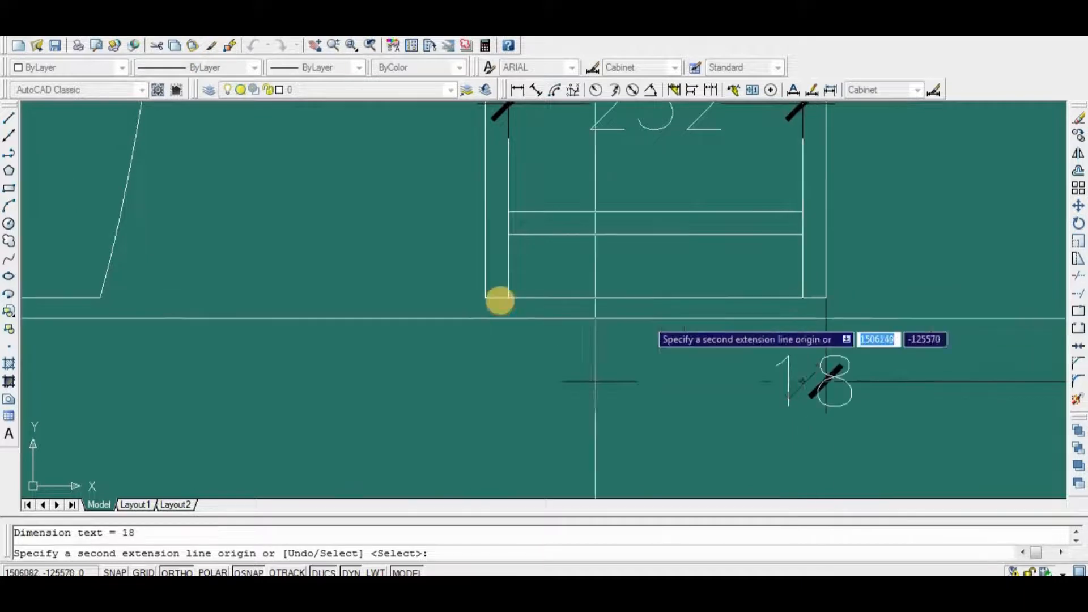
pyautogui.click(492, 299)
pyautogui.scroll(-3, 613, 306)
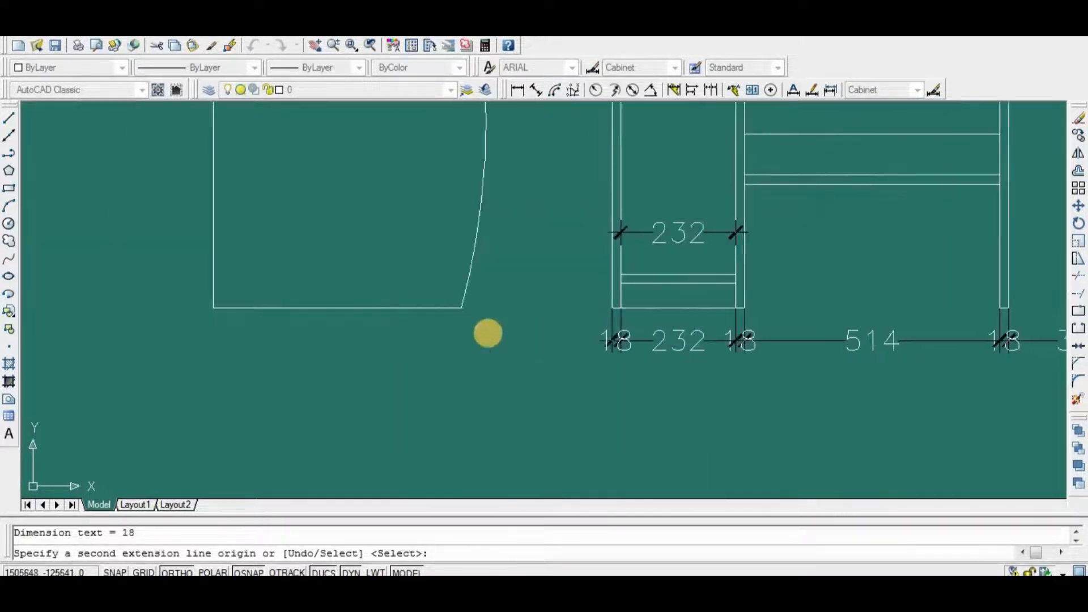
pyautogui.click(251, 308)
pyautogui.press('Return')
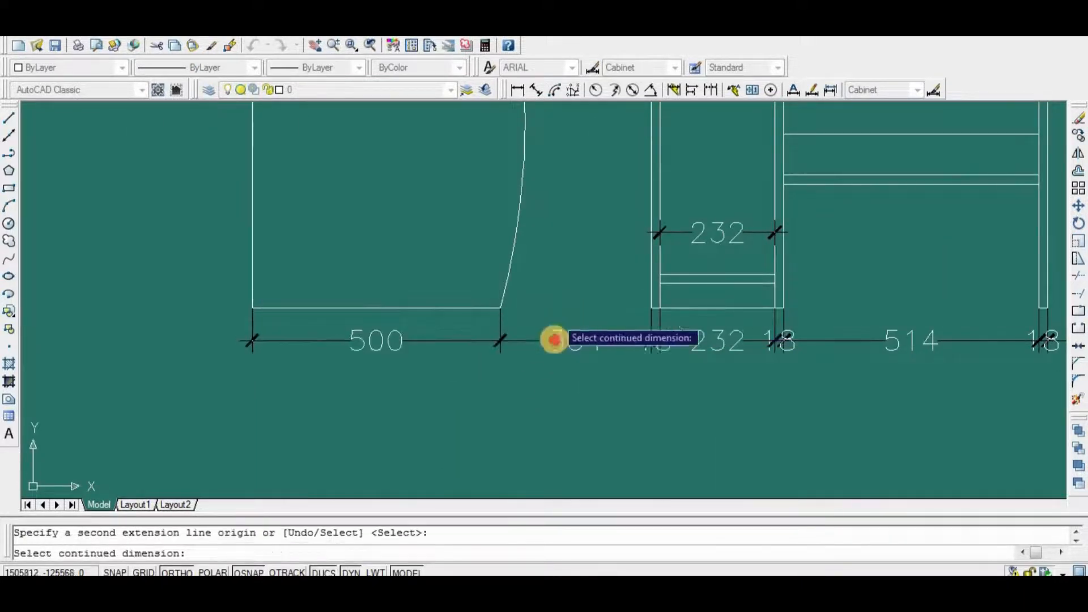
pyautogui.press('Return')
# Delete the two dimensions spanning the gaps between the views and the dimension inside the front view's left compartment.
pyautogui.click(573, 314)
pyautogui.click(557, 372)
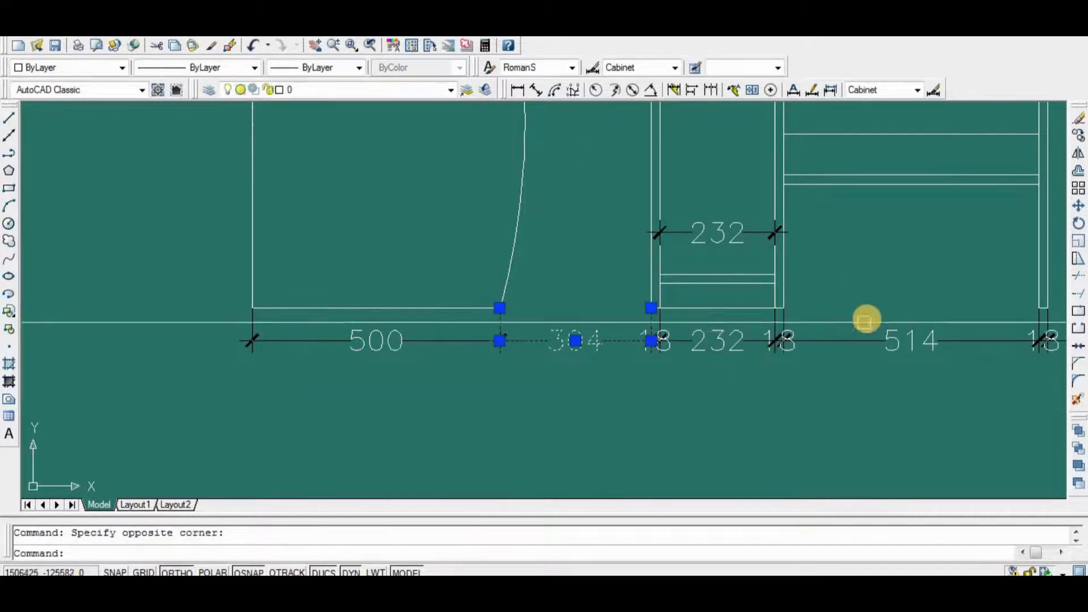
pyautogui.moveTo(714, 345); pyautogui.dragTo(427, 374, button='middle')
pyautogui.click(1049, 202)
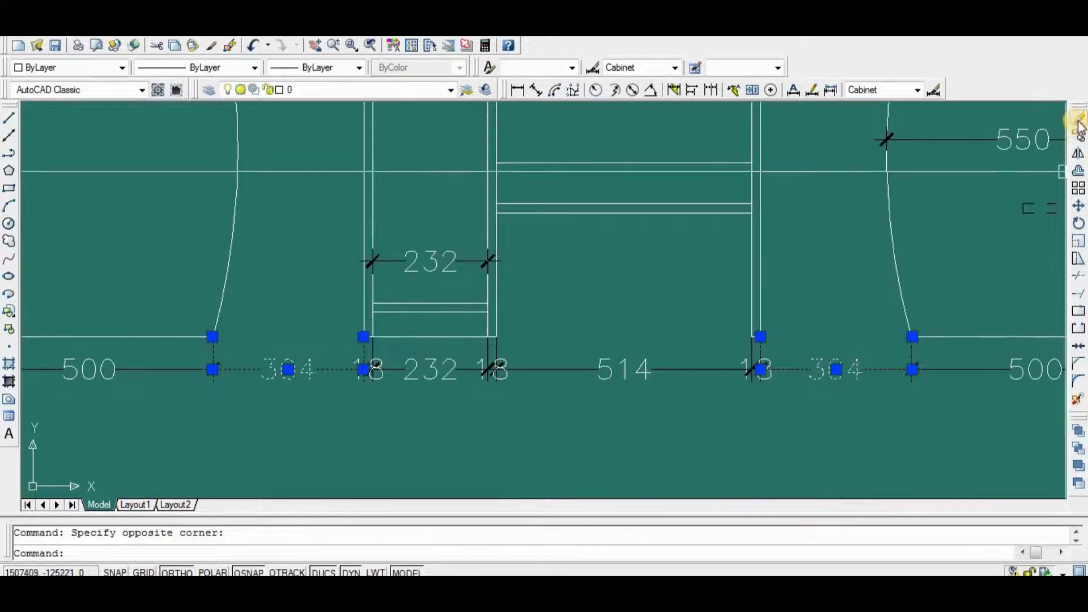
pyautogui.click(1078, 118)
pyautogui.moveTo(442, 235); pyautogui.dragTo(473, 346, button='middle')
pyautogui.click(480, 371)
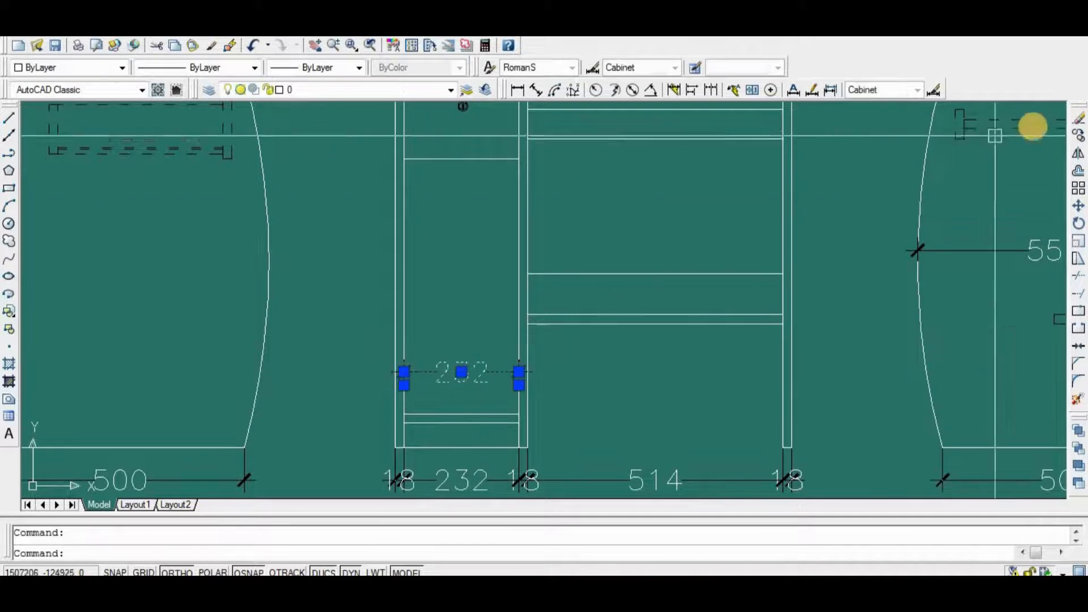
# Move the whole row of dimensions below the three views straight down, further away from the drawing.
pyautogui.scroll(-7, 577, 291)
pyautogui.scroll(6, 771, 378)
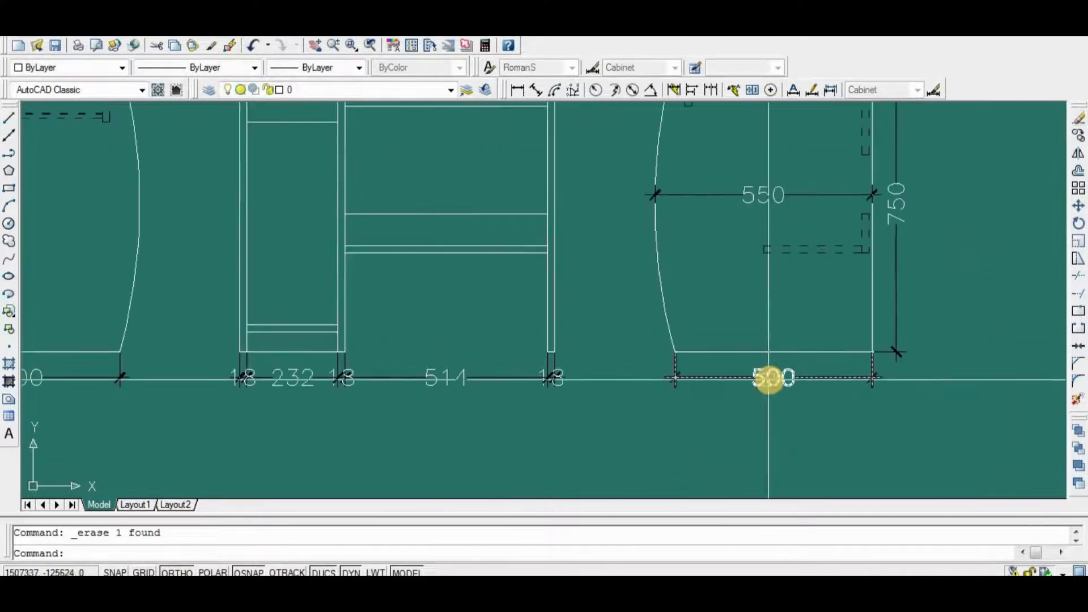
pyautogui.press('space')
pyautogui.click(894, 369)
pyautogui.scroll(-4, 801, 385)
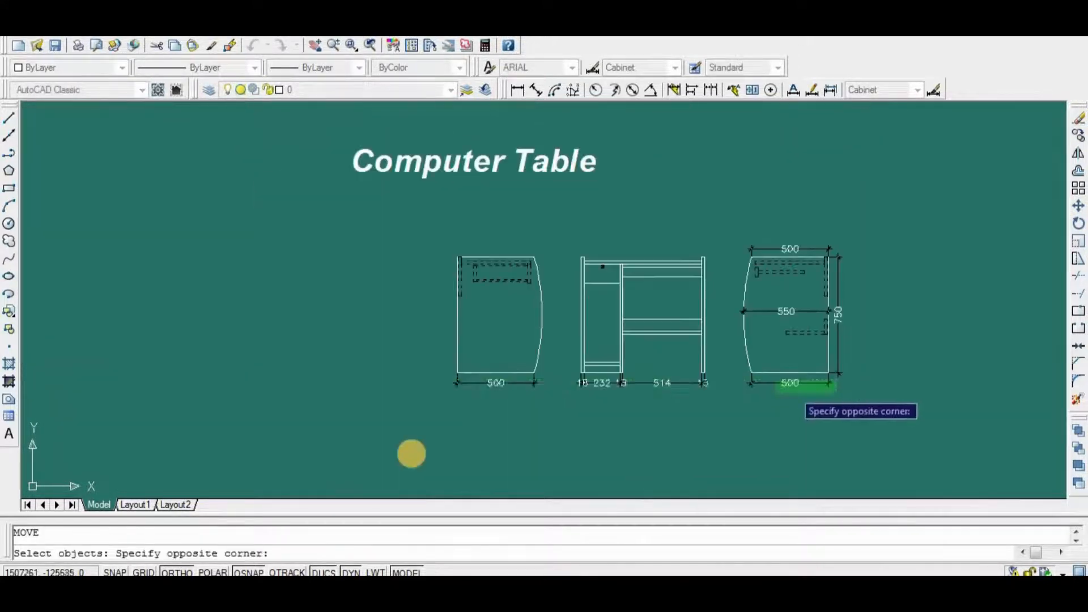
pyautogui.click(396, 454)
pyautogui.press('space')
pyautogui.scroll(3, 546, 426)
pyautogui.click(605, 385)
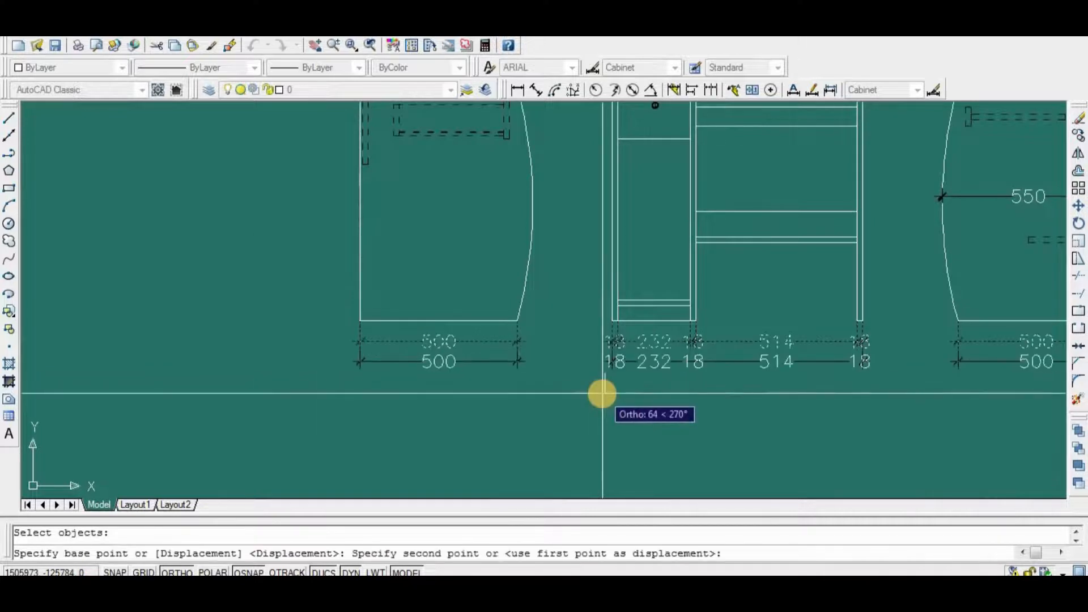
pyautogui.press('Return')
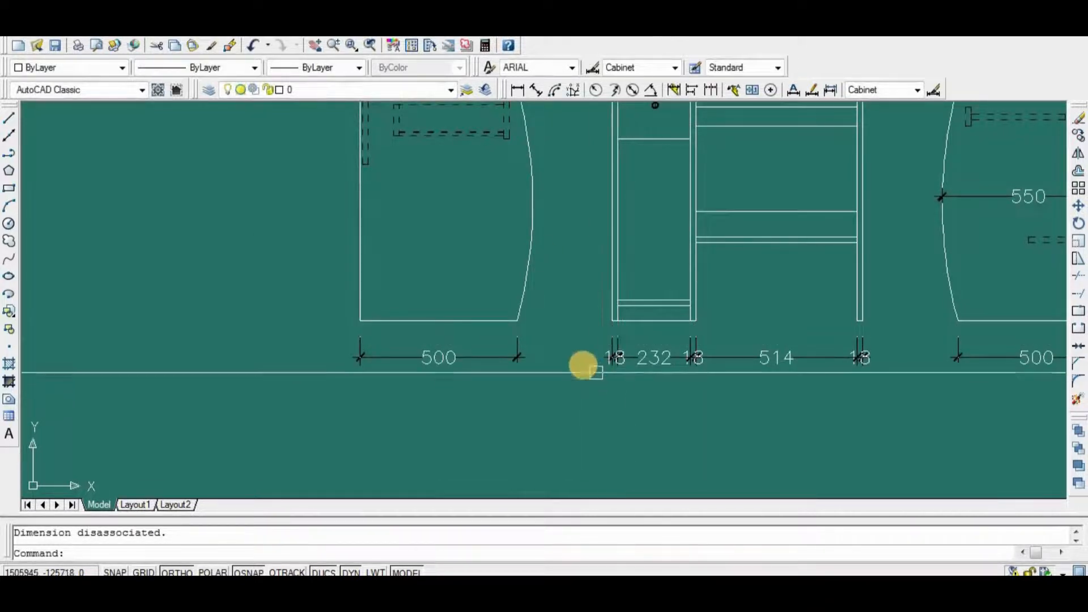
# Dimension the overall width of the front view above its top edge, between the outer corners of the end panels.
pyautogui.click(517, 90)
pyautogui.scroll(-3, 712, 400)
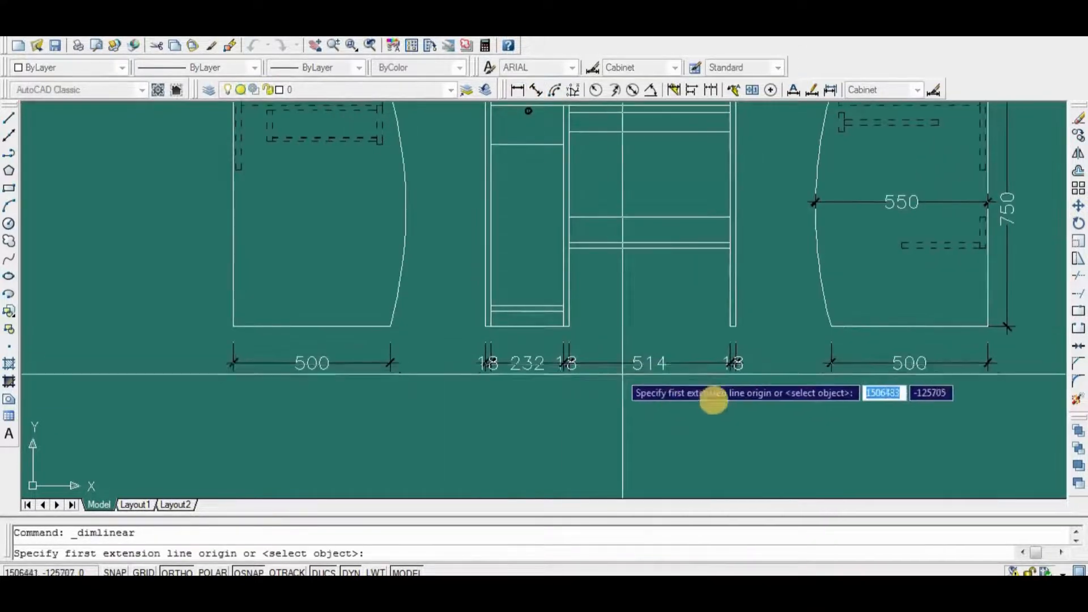
pyautogui.scroll(3, 825, 381)
pyautogui.scroll(-4, 785, 399)
pyautogui.scroll(-2, 785, 398)
pyautogui.scroll(5, 748, 238)
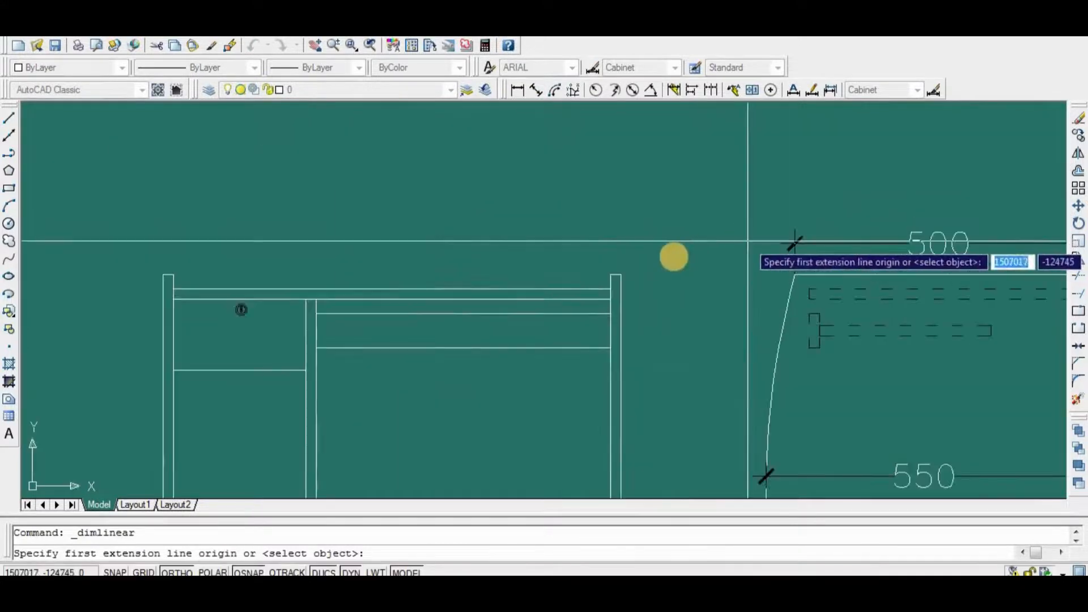
pyautogui.click(621, 274)
pyautogui.scroll(-3, 279, 272)
pyautogui.scroll(5, 337, 267)
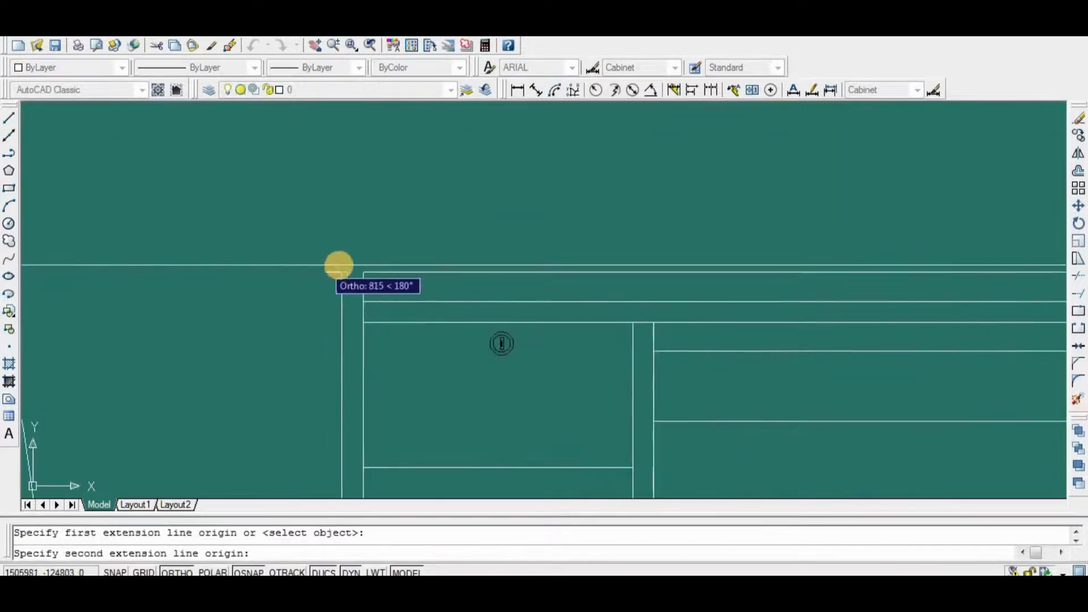
pyautogui.click(342, 272)
pyautogui.click(361, 212)
pyautogui.scroll(-5, 565, 339)
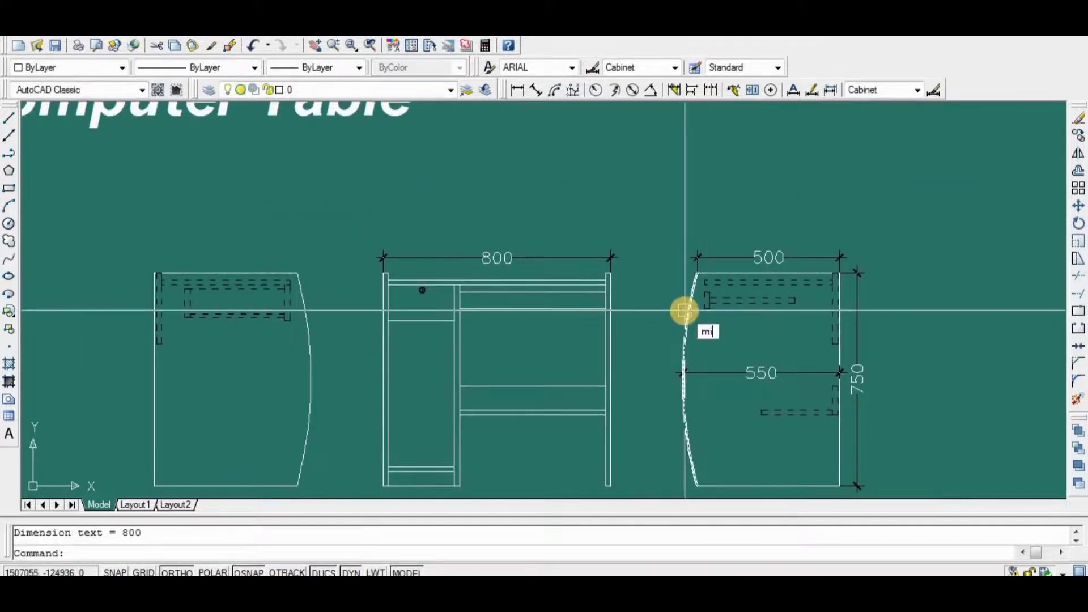
# Mirror the right side view's top dimension about the front view's vertical centreline onto the left side view, keeping the original.
pyautogui.write('mi')
pyautogui.press('Return')
pyautogui.click(723, 256)
pyautogui.press('Return')
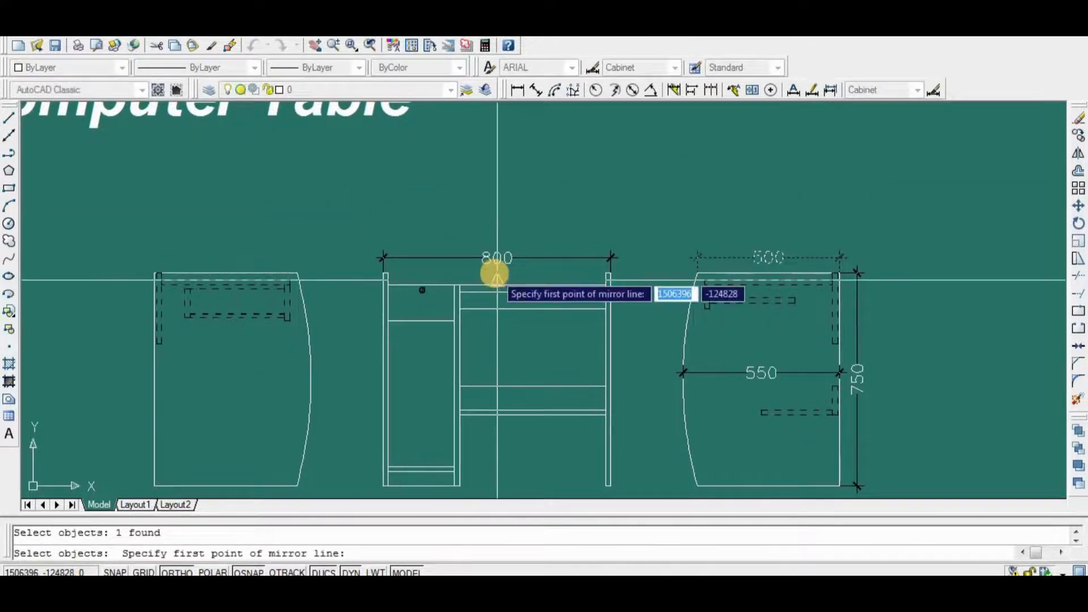
pyautogui.click(493, 274)
pyautogui.click(510, 202)
pyautogui.press('Return')
pyautogui.moveTo(585, 318); pyautogui.dragTo(600, 327, button='middle')
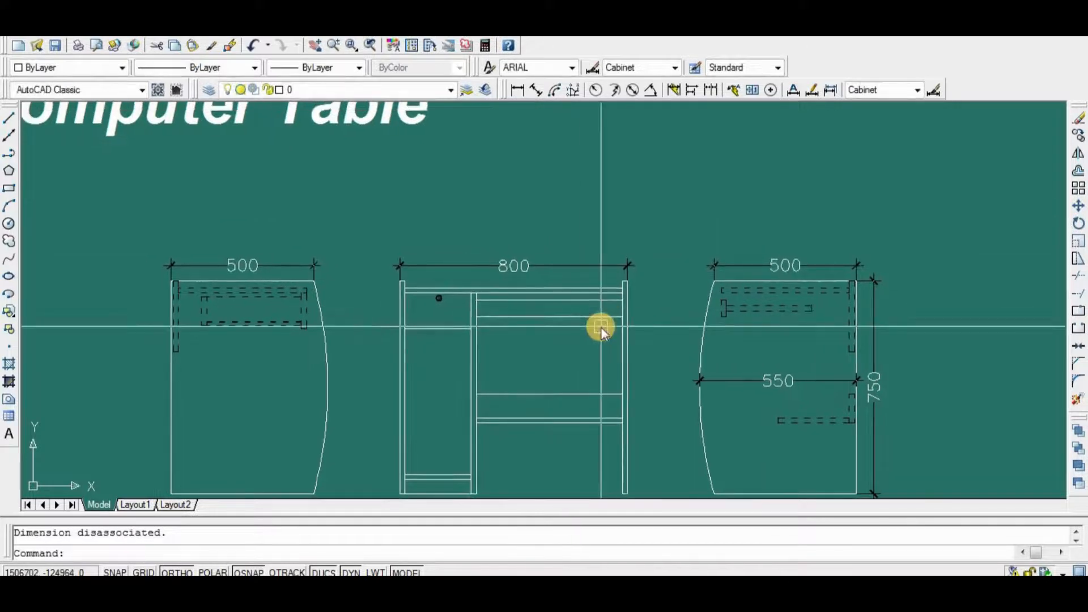
# Move the three dimensions above the views straight up by about 28.
pyautogui.press('Return')
pyautogui.click(828, 228)
pyautogui.click(300, 265)
pyautogui.press('Return')
pyautogui.click(408, 209)
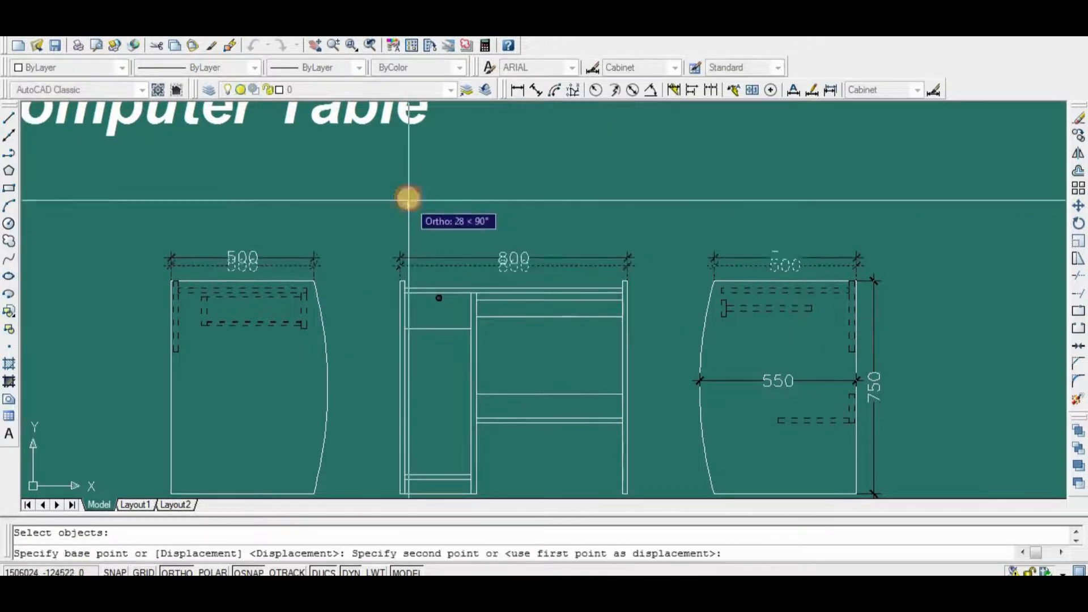
pyautogui.click(408, 199)
pyautogui.moveTo(358, 332); pyautogui.dragTo(510, 274, button='middle')
pyautogui.scroll(-3, 510, 275)
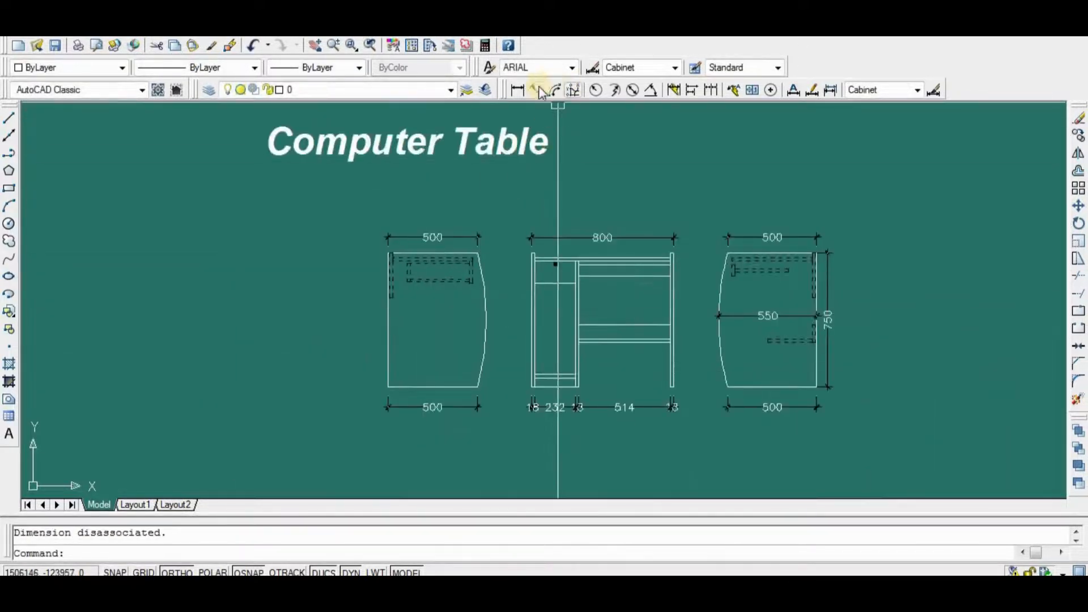
# Dimension the overall depth of the hidden drawer in the right side view, from its front face to the tray's rear end, placed below it.
pyautogui.click(517, 91)
pyautogui.scroll(3, 765, 289)
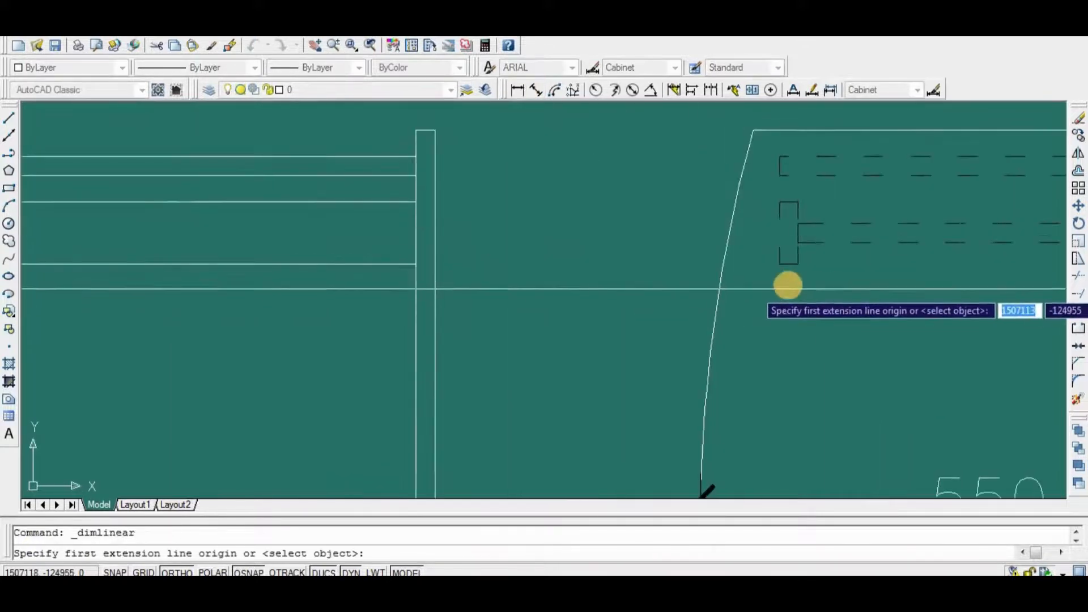
pyautogui.click(776, 262)
pyautogui.scroll(2, 869, 303)
pyautogui.scroll(2, 869, 303)
pyautogui.click(994, 232)
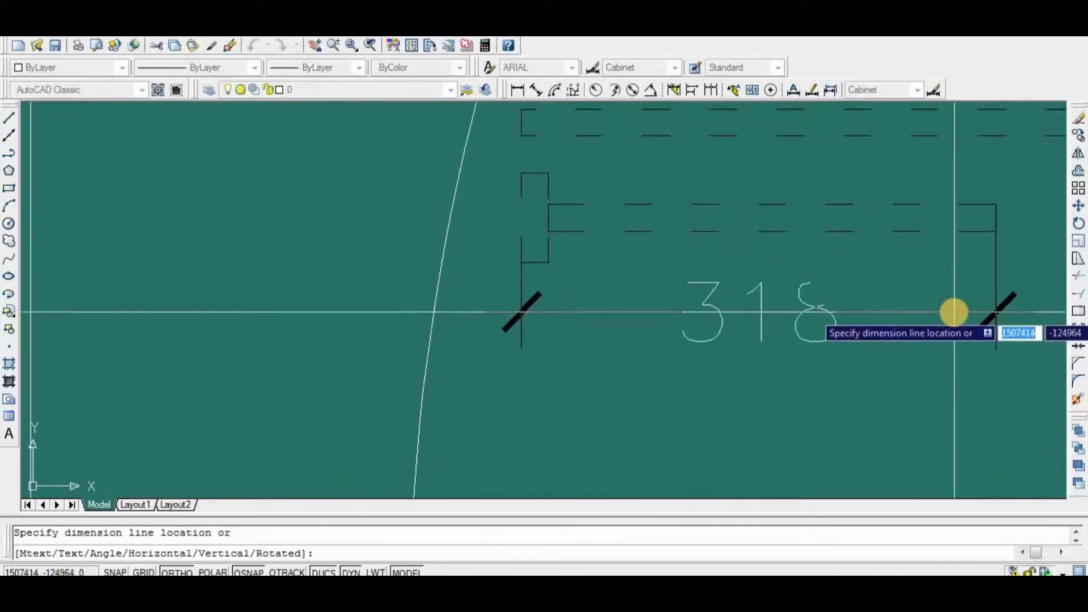
pyautogui.click(950, 309)
# Dimension the height of the hidden drawer's front piece in the right side view, placed beside its front face.
pyautogui.moveTo(463, 328); pyautogui.dragTo(551, 369, button='middle')
pyautogui.press('Return')
pyautogui.click(596, 226)
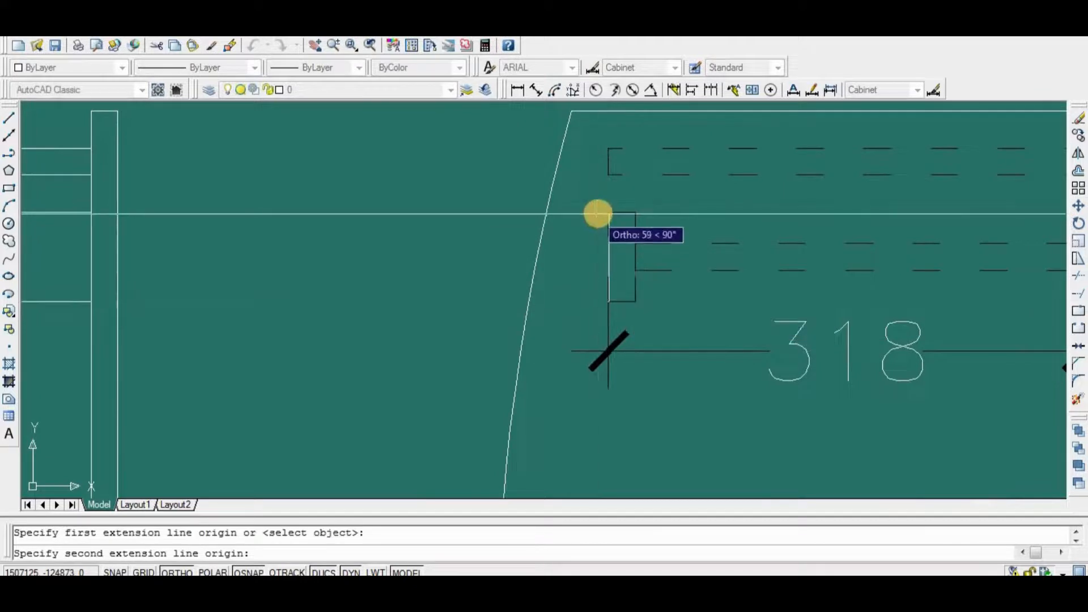
pyautogui.click(608, 212)
pyautogui.click(578, 235)
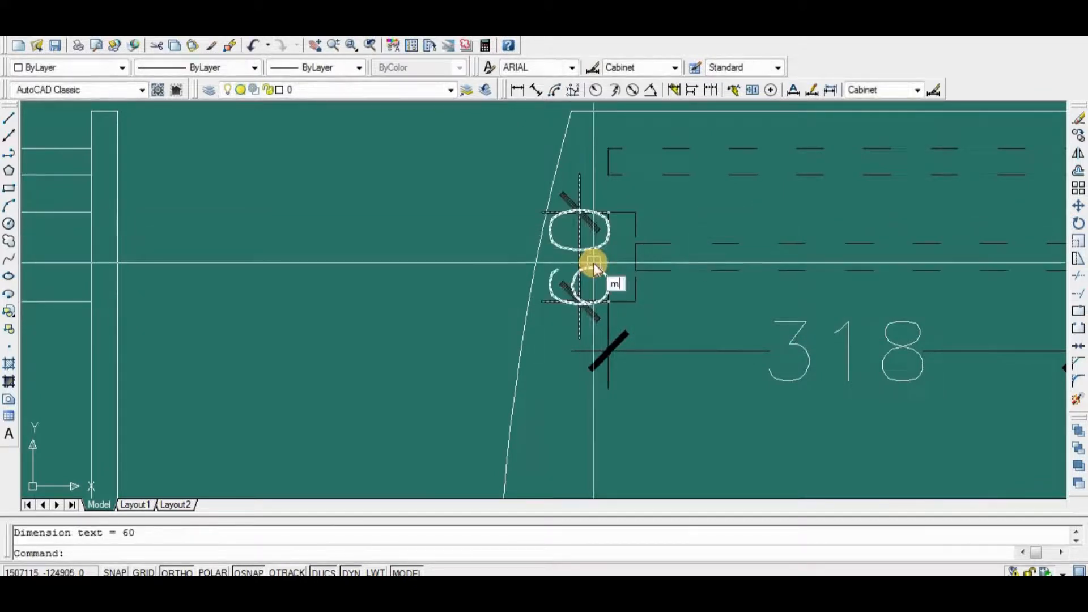
# Move the drawer front's height dimension slightly outward, away from the hidden drawer.
pyautogui.press('Return')
pyautogui.click(585, 269)
pyautogui.press('Return')
pyautogui.click(381, 269)
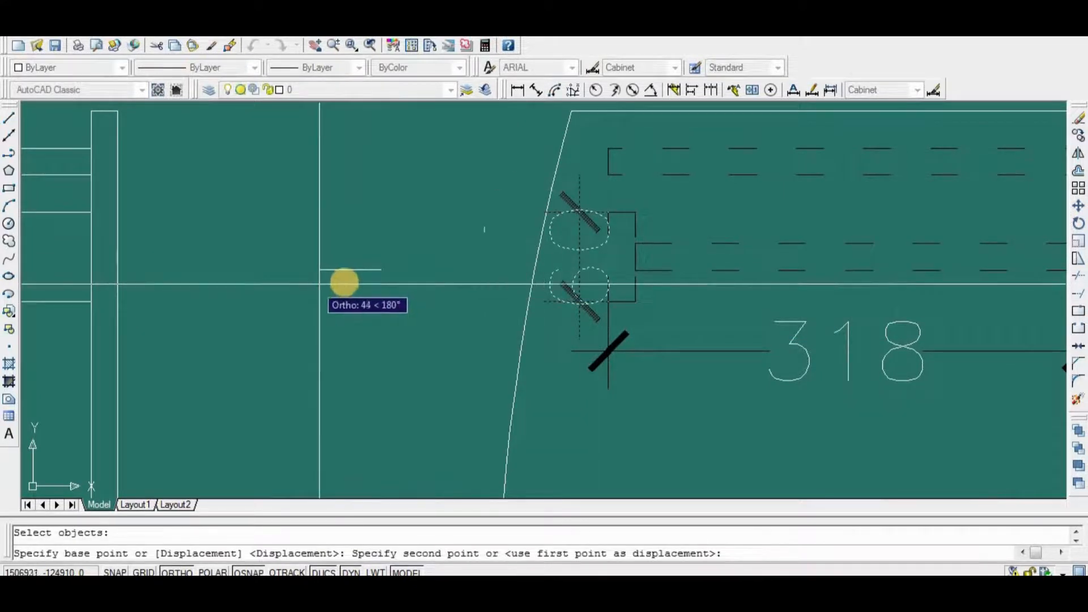
pyautogui.click(364, 276)
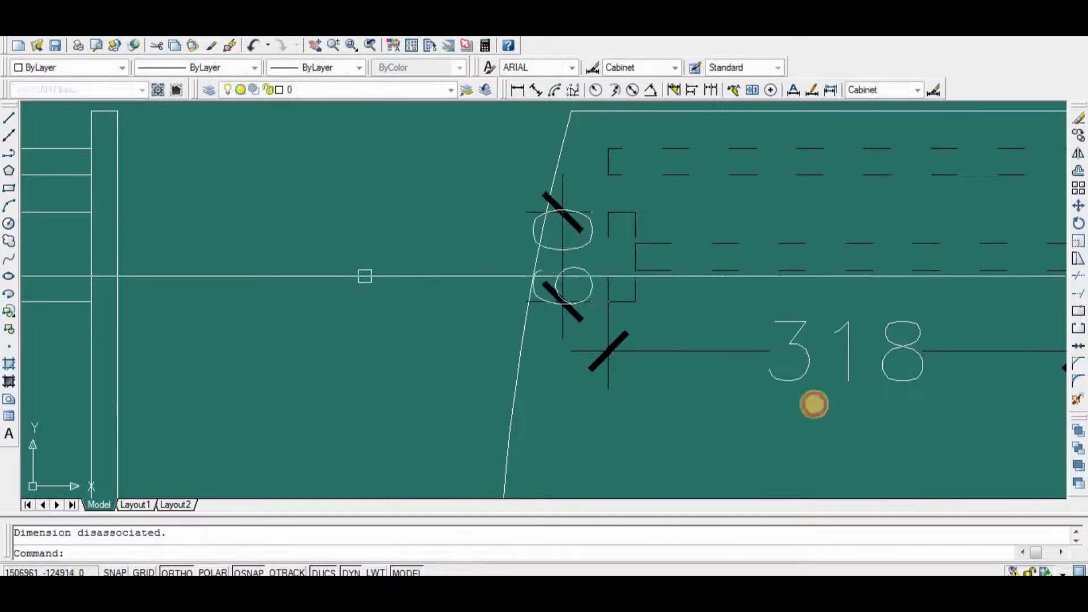
# Move the hidden drawer's depth dimension straight down, slightly further below the drawer.
pyautogui.moveTo(814, 404); pyautogui.dragTo(651, 372, button='middle')
pyautogui.scroll(-2, 660, 336)
pyautogui.press('Return')
pyautogui.click(691, 343)
pyautogui.press('Return')
pyautogui.click(692, 355)
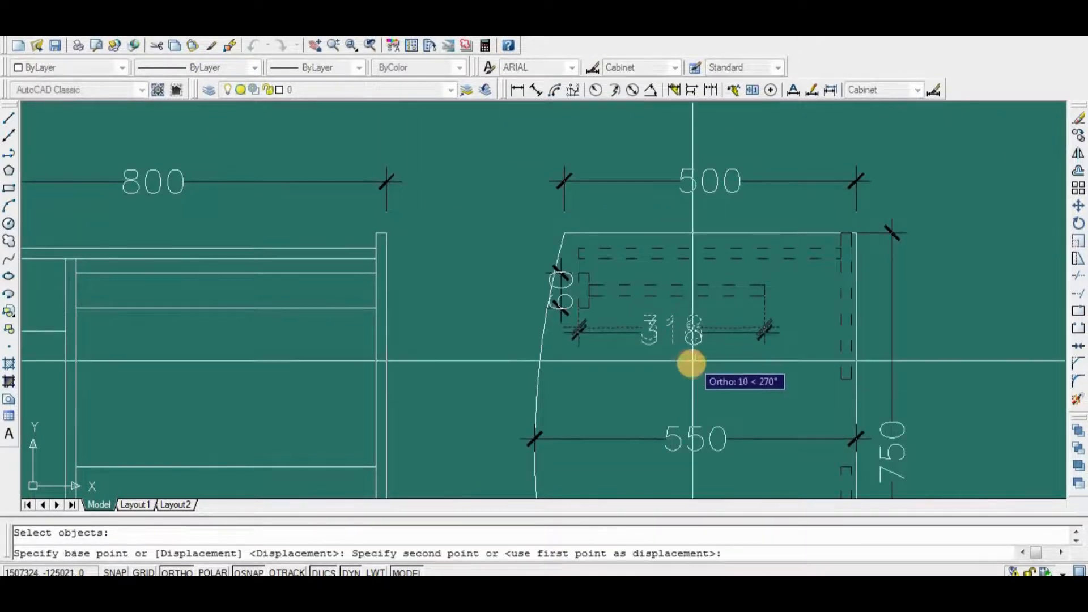
pyautogui.click(692, 363)
# Dimension the depth of the lower hidden shelf in the right side view, including its back rail, placed below the shelf.
pyautogui.scroll(-3, 643, 303)
pyautogui.scroll(4, 539, 102)
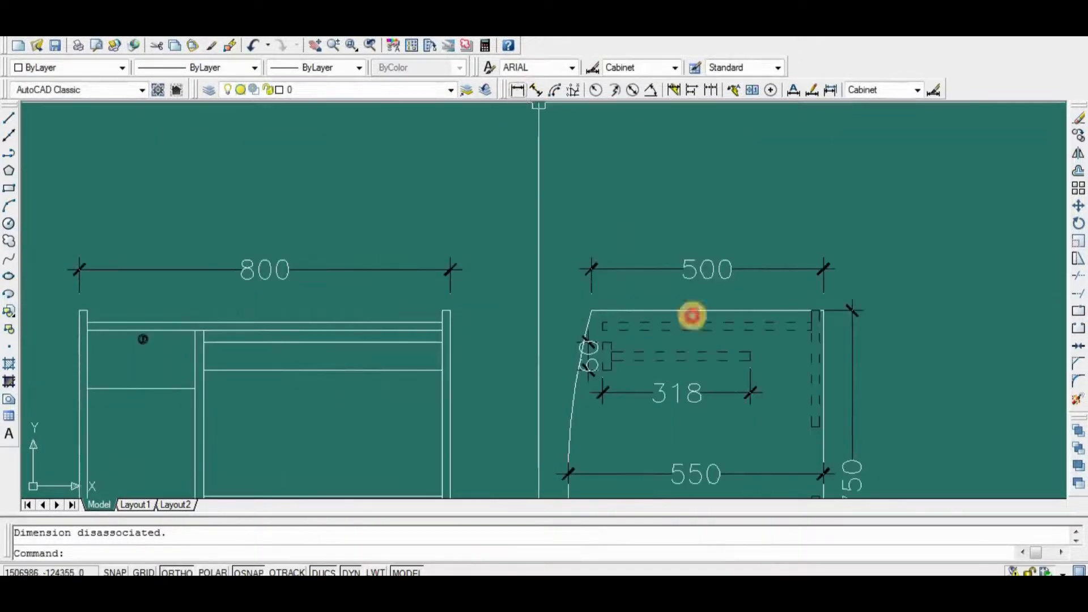
pyautogui.click(517, 90)
pyautogui.moveTo(723, 494); pyautogui.dragTo(653, 368, button='middle')
pyautogui.scroll(4, 653, 381)
pyautogui.click(571, 396)
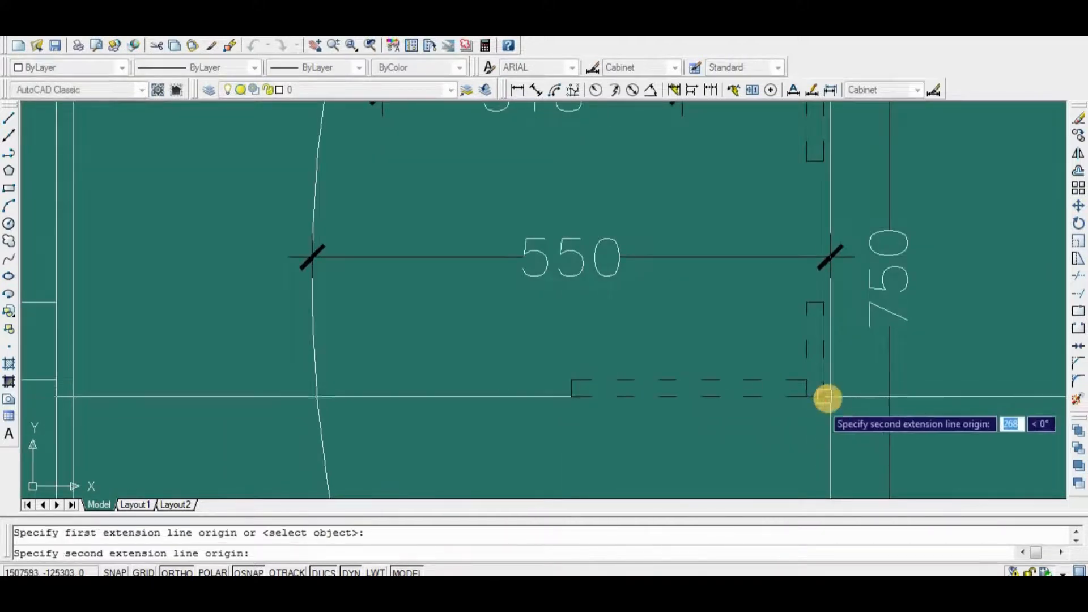
pyautogui.click(826, 397)
pyautogui.click(789, 434)
# Dimension the height of the lower hidden shelf's back rail in the right side view, placed on its inner side.
pyautogui.moveTo(813, 347); pyautogui.dragTo(664, 336, button='middle')
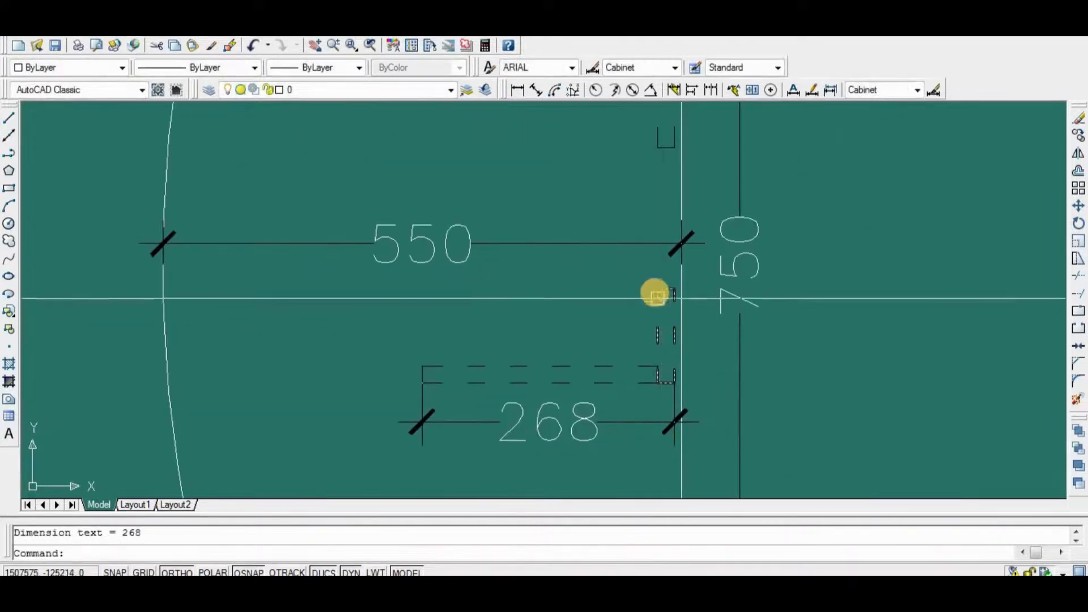
pyautogui.press('Return')
pyautogui.click(659, 292)
pyautogui.click(653, 387)
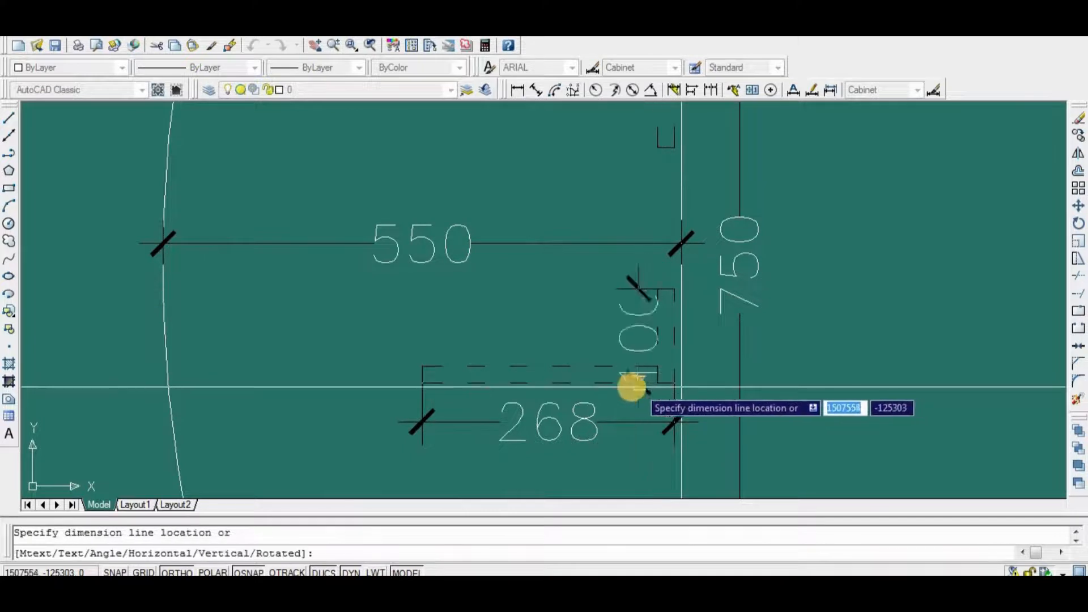
pyautogui.click(623, 388)
pyautogui.scroll(-8, 706, 391)
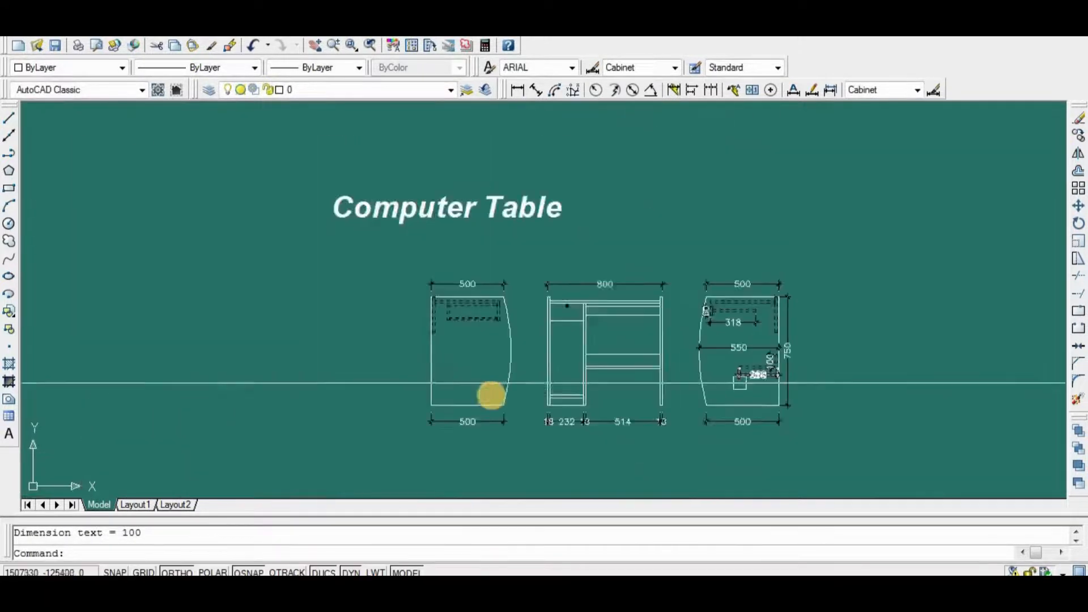
pyautogui.scroll(4, 492, 393)
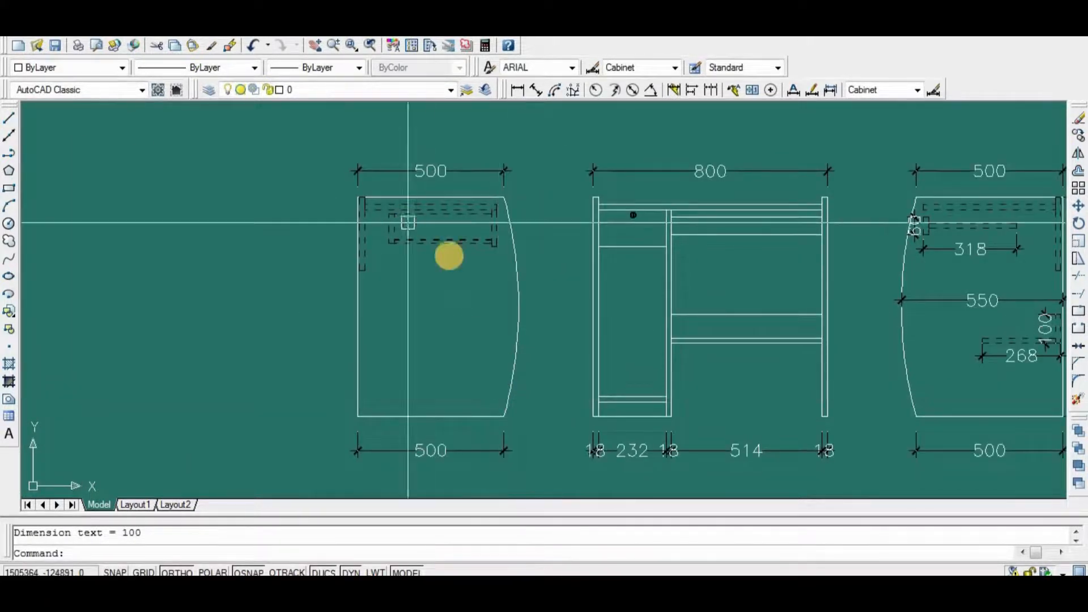
pyautogui.moveTo(576, 306); pyautogui.dragTo(587, 307, button='middle')
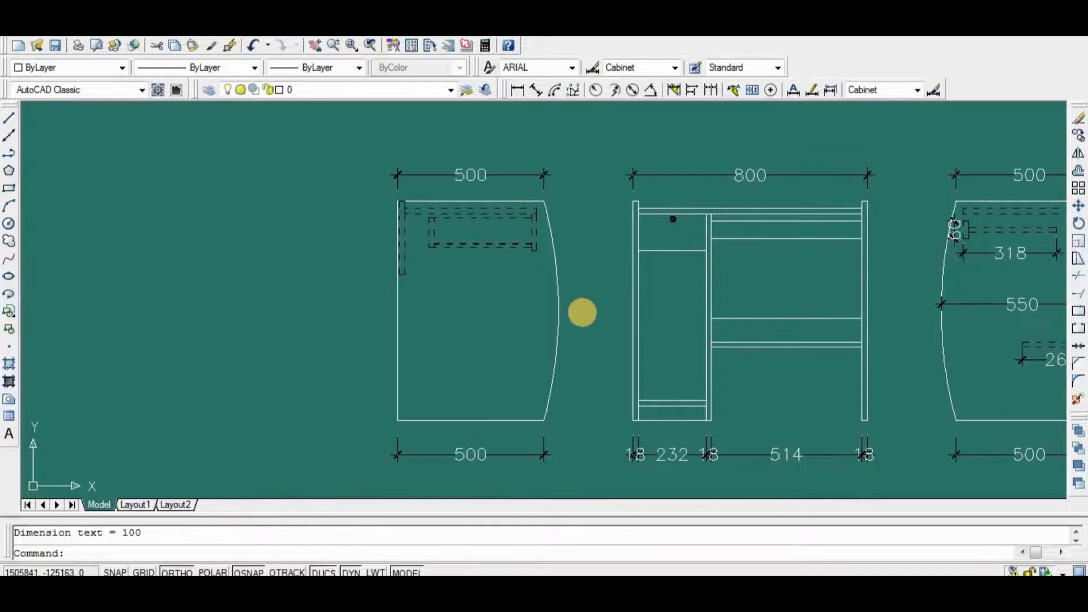
pyautogui.scroll(2, 477, 292)
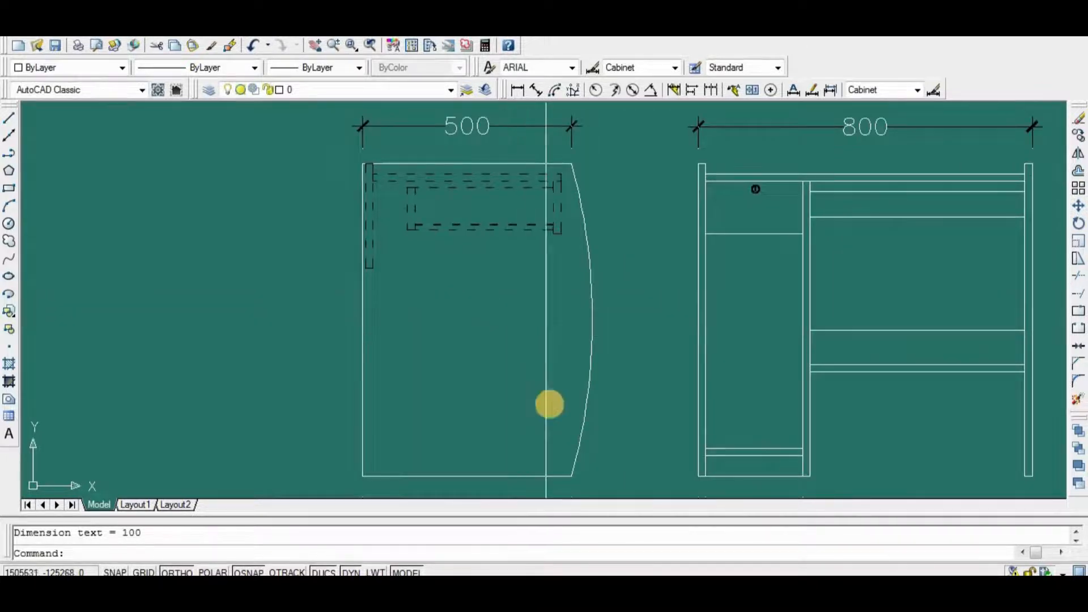
pyautogui.moveTo(547, 405); pyautogui.dragTo(546, 354, button='middle')
pyautogui.write('e')
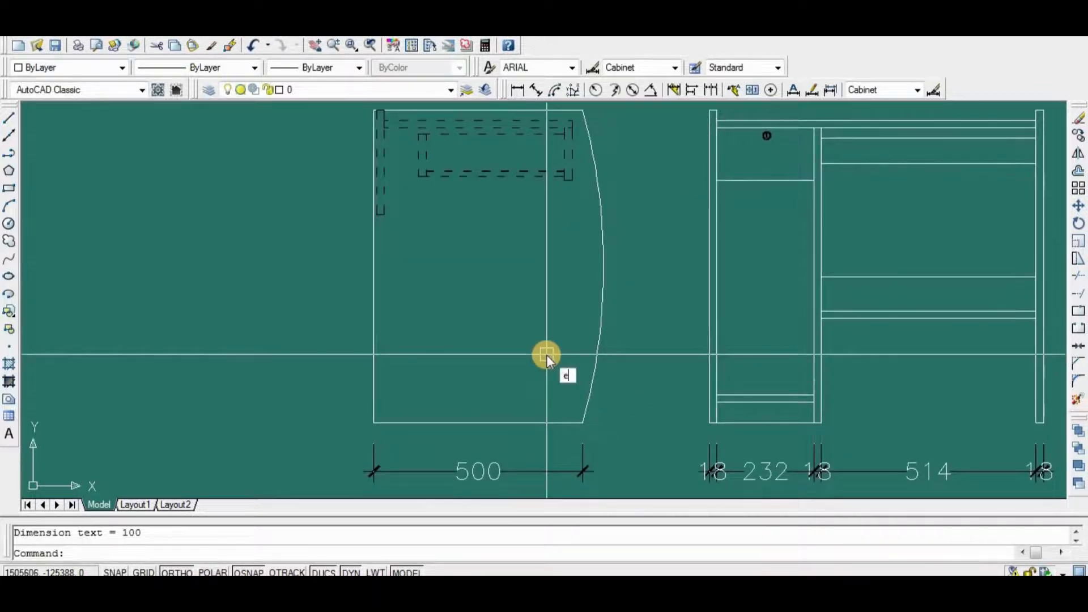
pyautogui.press('Return')
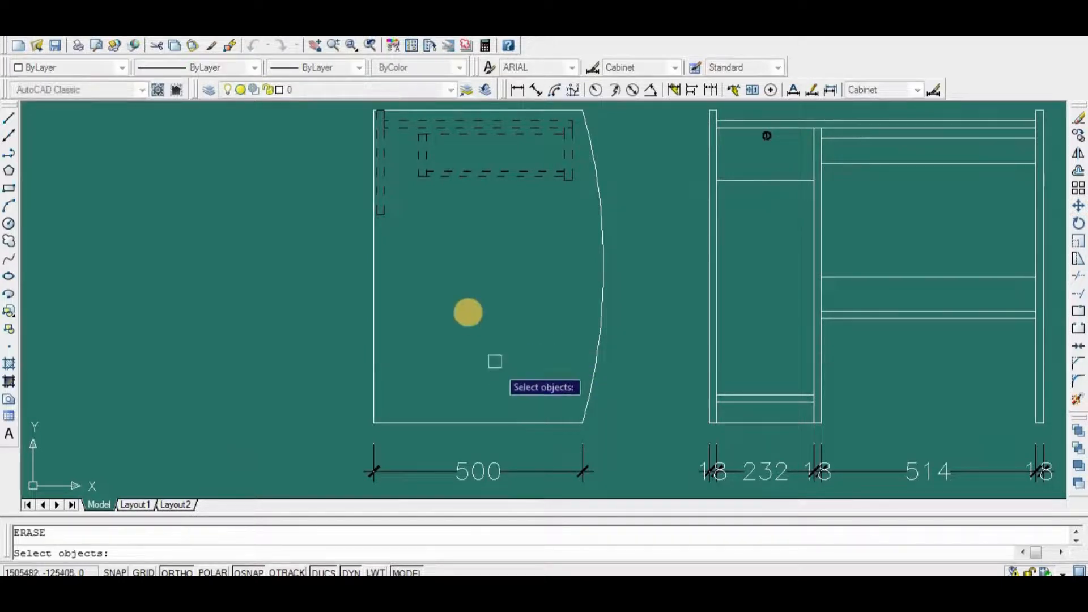
pyautogui.press('Return')
# Stretch the lower end of the hidden back panel in the left side view down to the view's bottom edge.
pyautogui.write('s')
pyautogui.press('Return')
pyautogui.scroll(5, 394, 204)
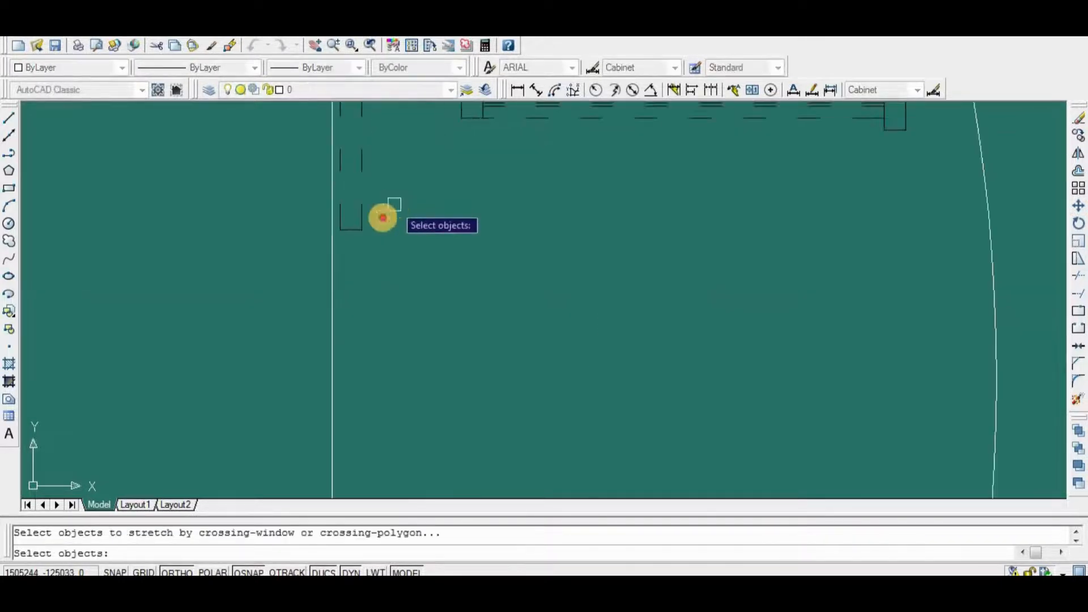
pyautogui.click(365, 240)
pyautogui.press('Return')
pyautogui.click(365, 231)
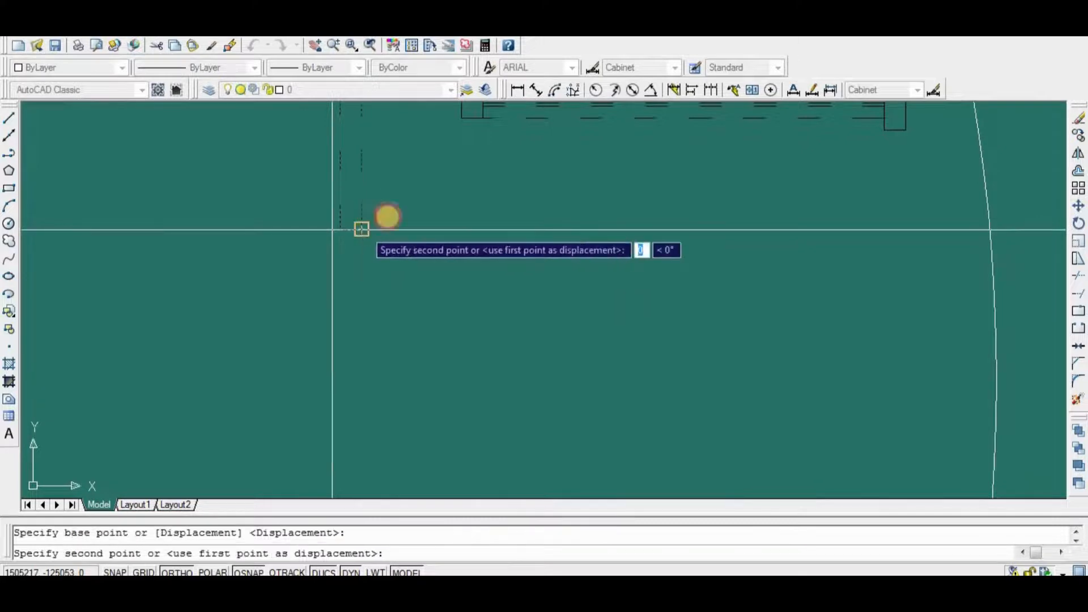
pyautogui.scroll(-5, 383, 357)
pyautogui.scroll(5, 375, 389)
pyautogui.click(370, 388)
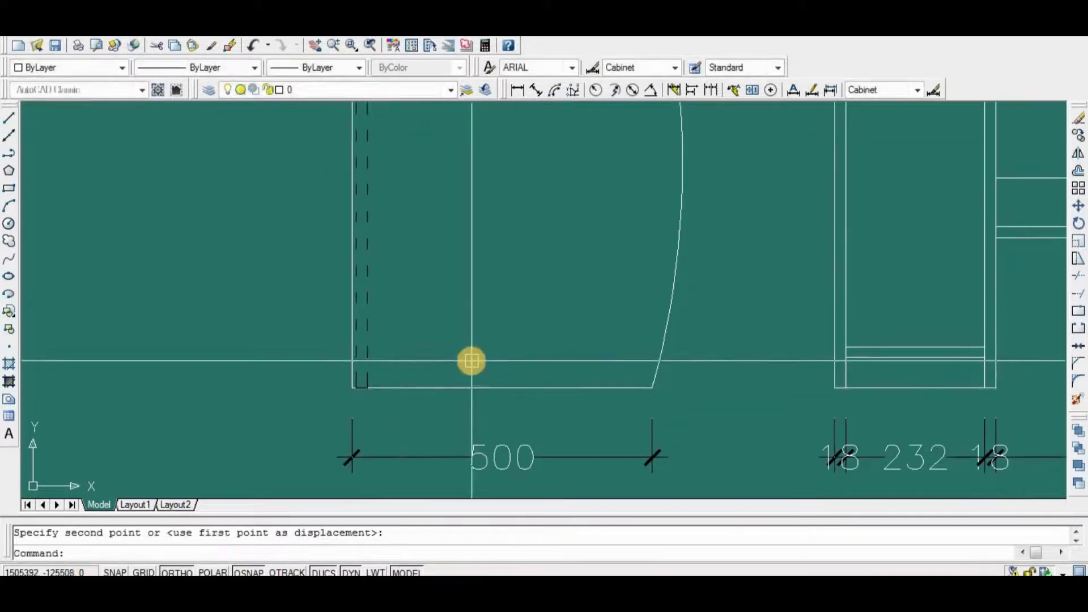
# Extend the front view's two bottom shelf lines across to the inner line of the left side view's hidden back panel.
pyautogui.press('Return')
pyautogui.scroll(-2, 589, 325)
pyautogui.moveTo(589, 325); pyautogui.dragTo(527, 358, button='middle')
pyautogui.press('Return')
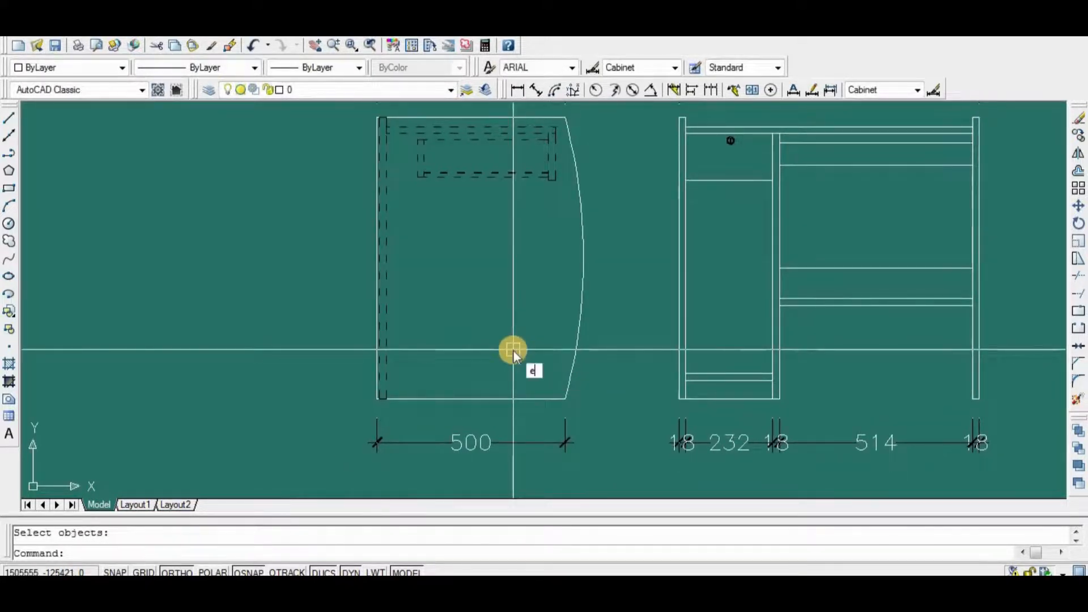
pyautogui.write('ex')
pyautogui.press('Return')
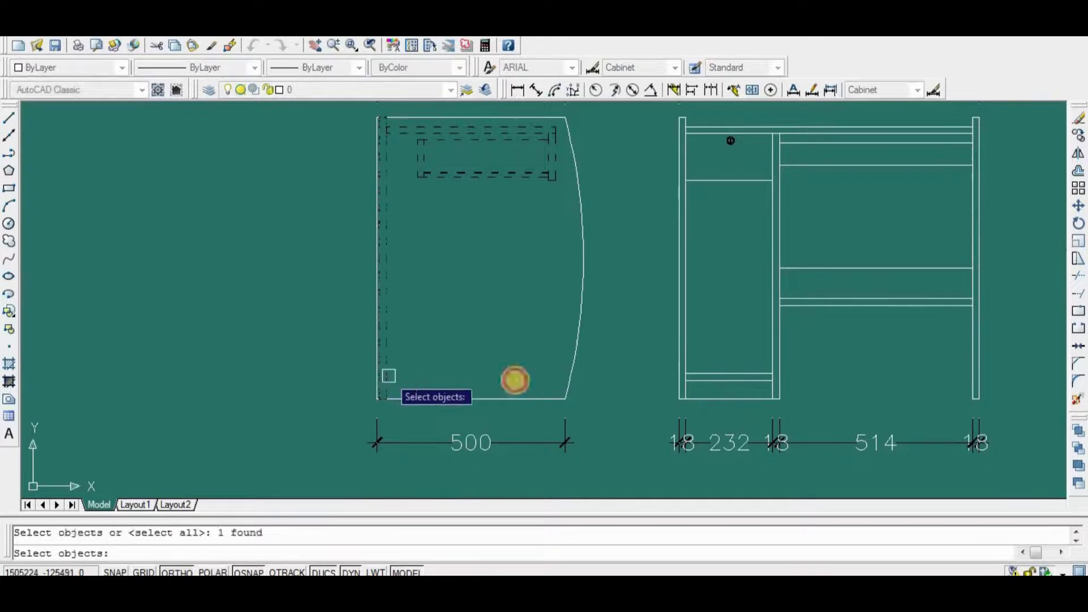
pyautogui.press('Return')
pyautogui.press('Return')
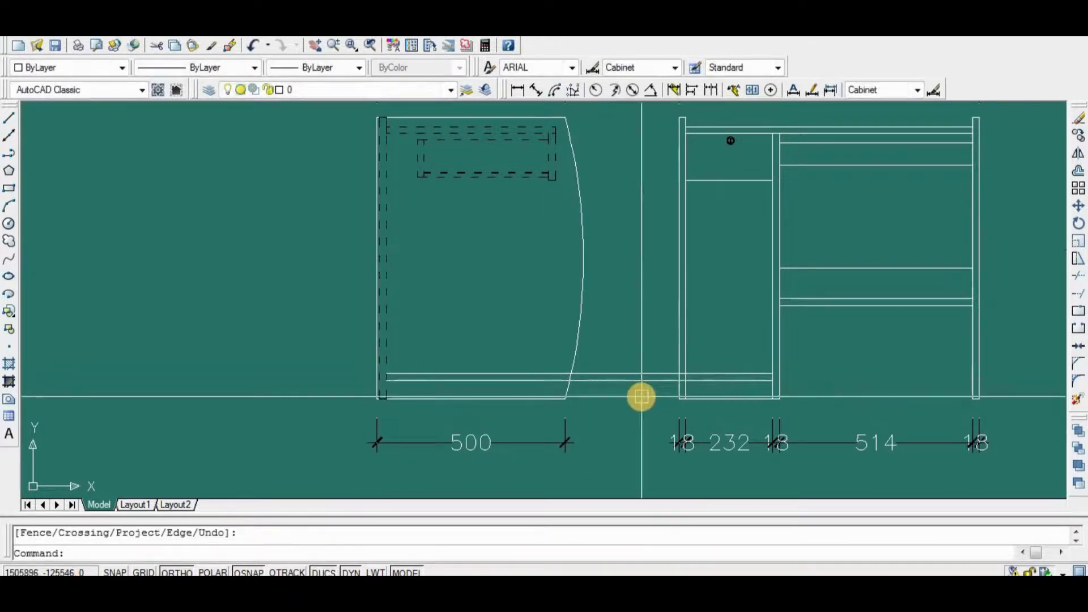
pyautogui.scroll(4, 557, 396)
pyautogui.press('Return')
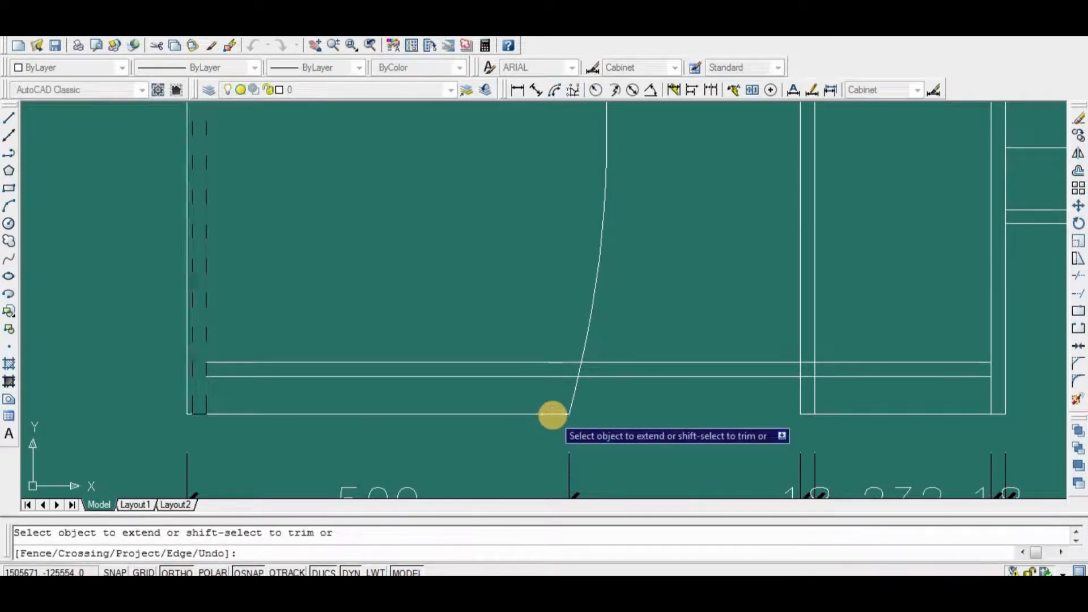
pyautogui.press('Return')
pyautogui.press('Return')
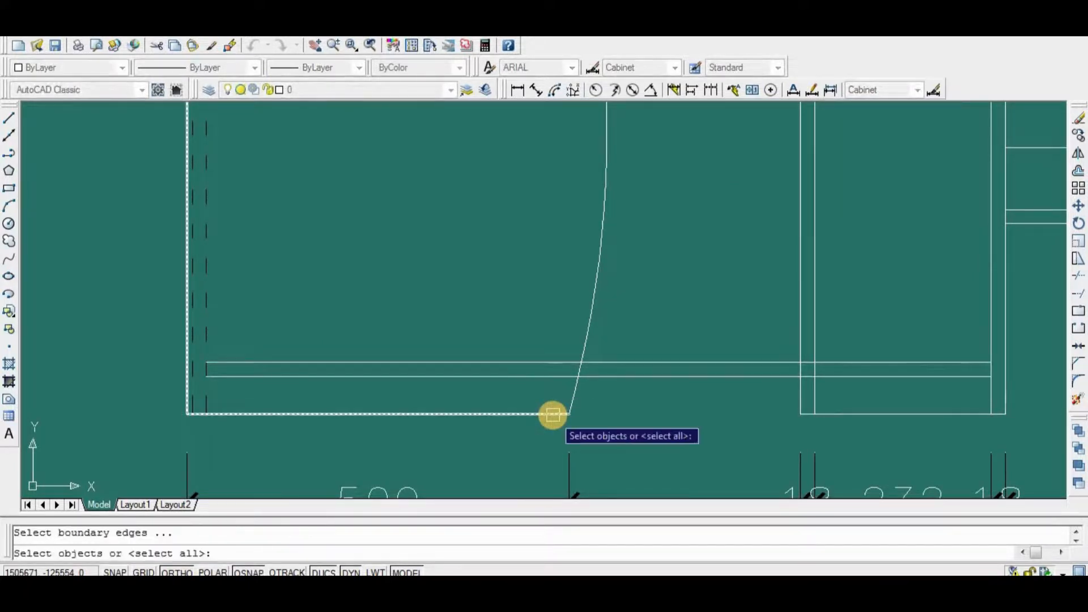
pyautogui.press('Return')
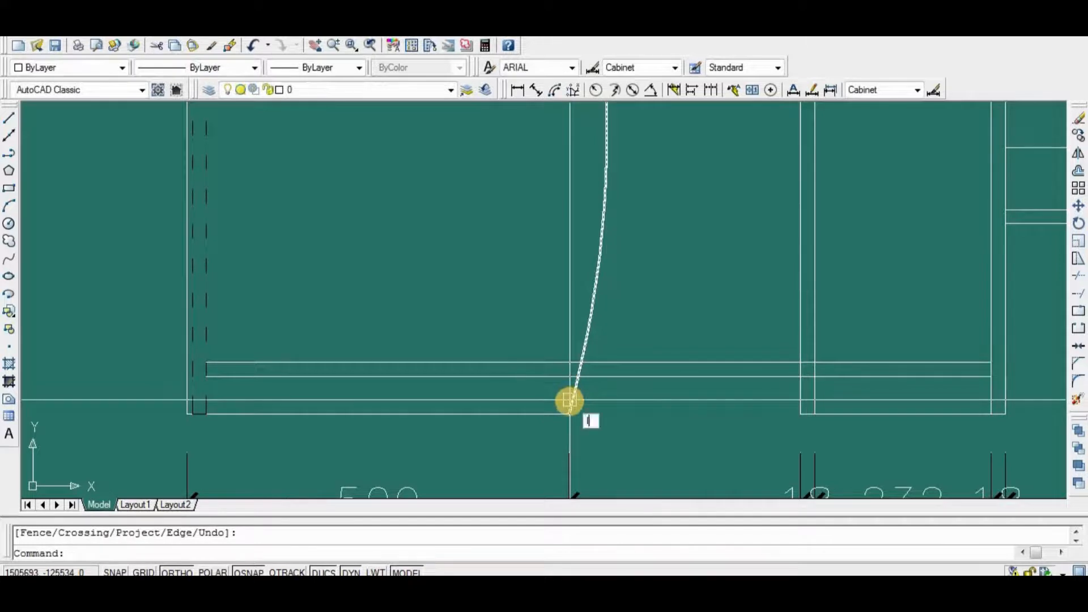
# Draw a short vertical guide line straight up from the bottom front corner of the left side view.
pyautogui.press('Return')
pyautogui.click(568, 414)
pyautogui.click(569, 260)
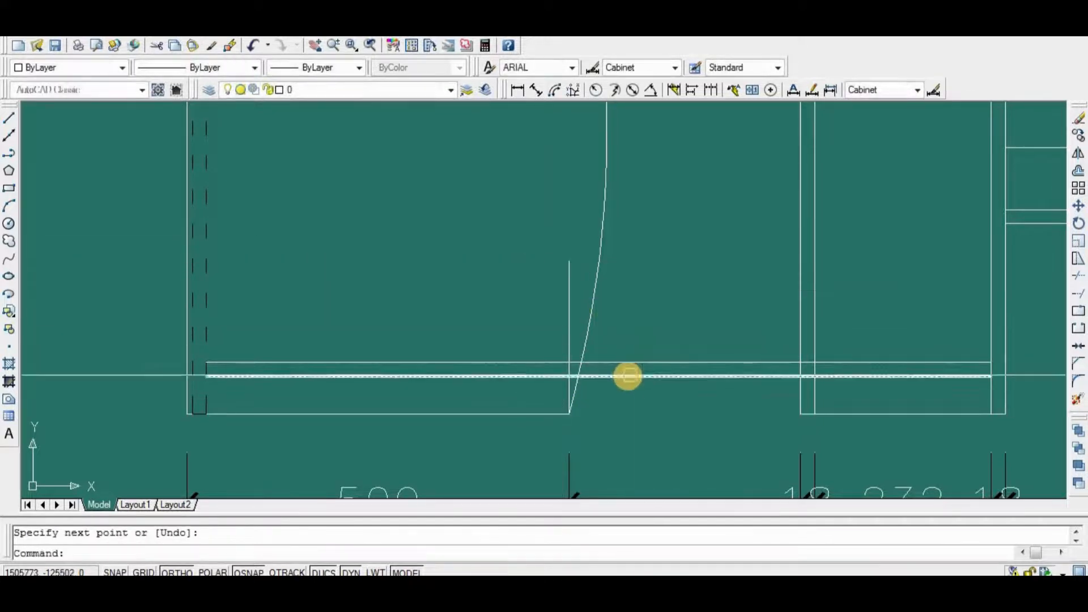
# Try to trim the two extended shelf lines at the vertical guide line, using only that line as cutting edge.
pyautogui.write('tr')
pyautogui.press('Return')
pyautogui.click(568, 321)
pyautogui.press('Return')
pyautogui.click(692, 318)
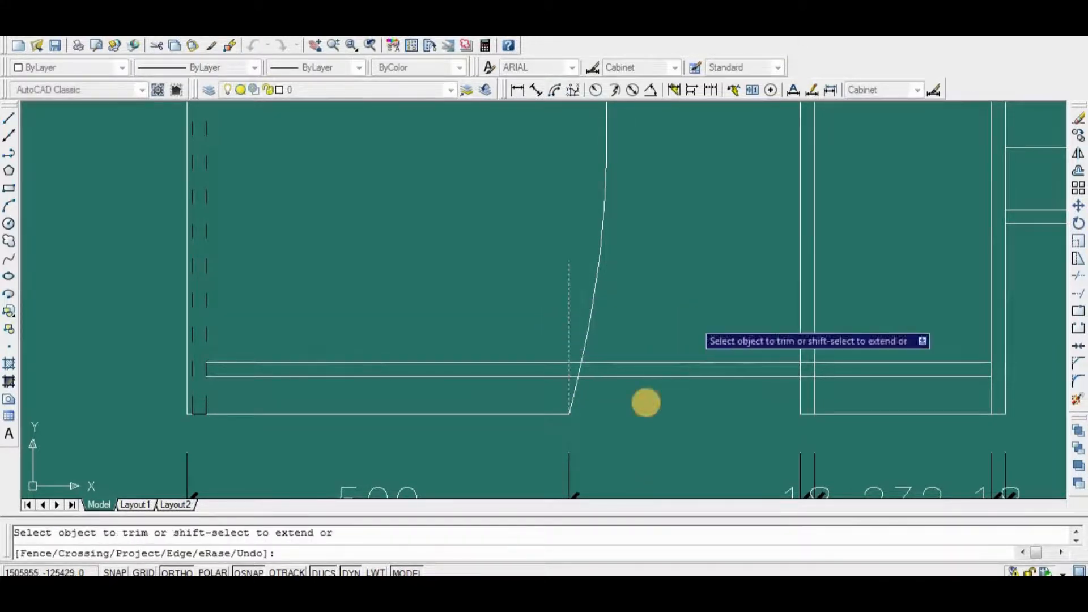
pyautogui.click(625, 403)
pyautogui.press('Return')
pyautogui.scroll(-3, 624, 384)
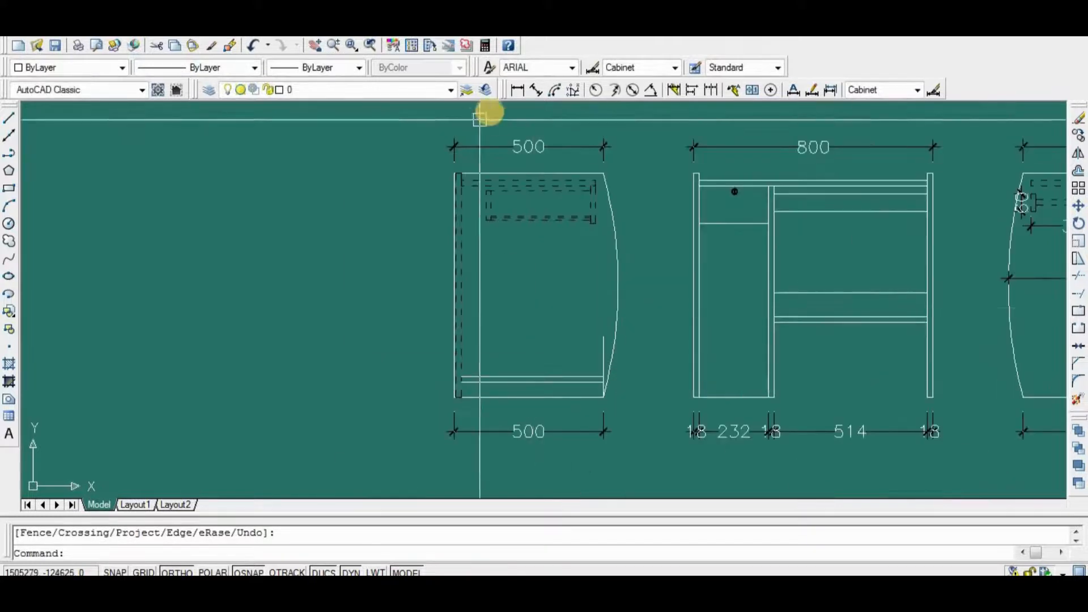
pyautogui.click(517, 91)
pyautogui.scroll(3, 614, 359)
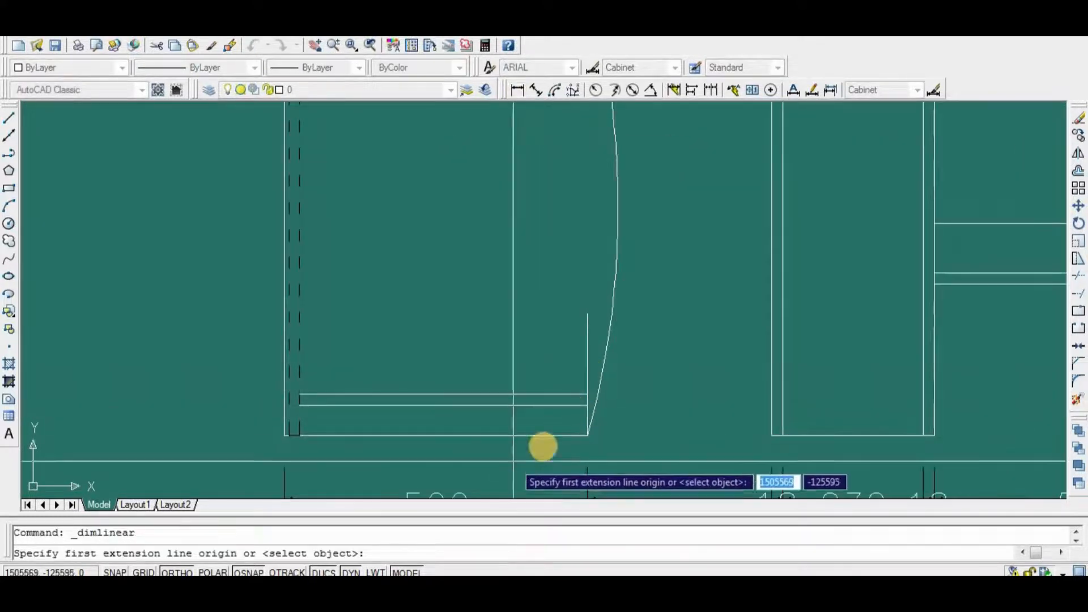
pyautogui.press('Return')
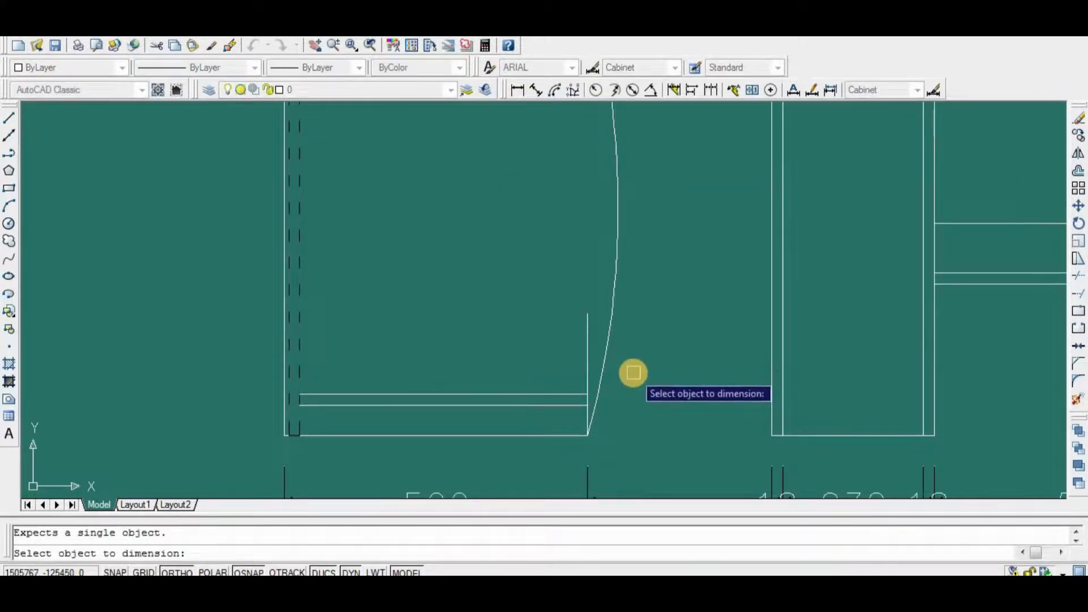
pyautogui.press('Escape')
# Undo the cancelled linear dimension and the last trim of the shelf lines.
pyautogui.hotkey('ctrl', 'z')
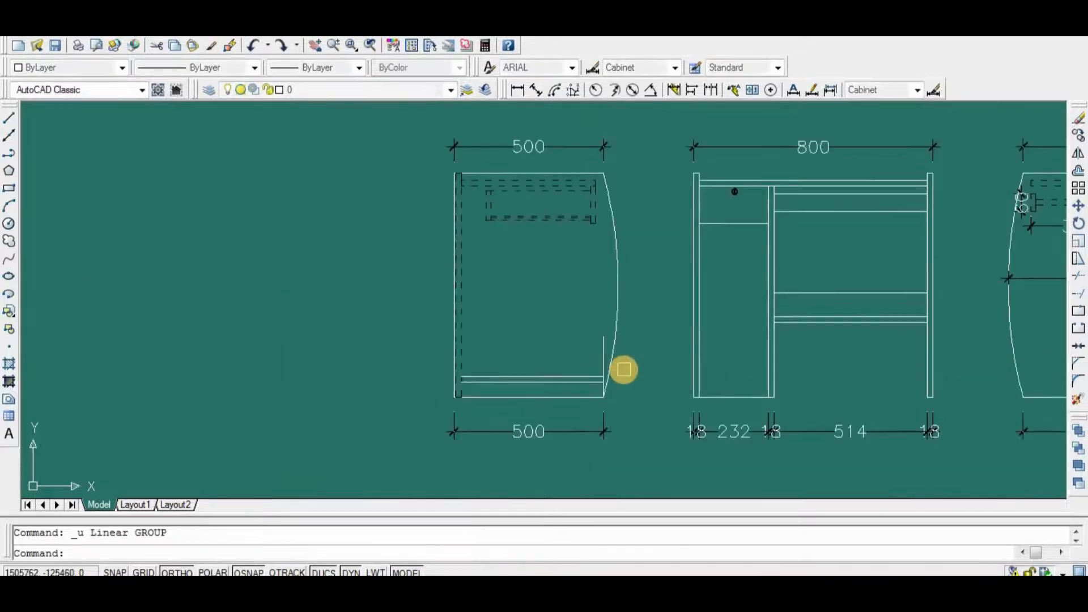
pyautogui.hotkey('ctrl', 'z')
pyautogui.hotkey('ctrl', 'z')
# Trim the two shelf lines between the left side view's vertical guide line and the front view's left end panel.
pyautogui.write('t')
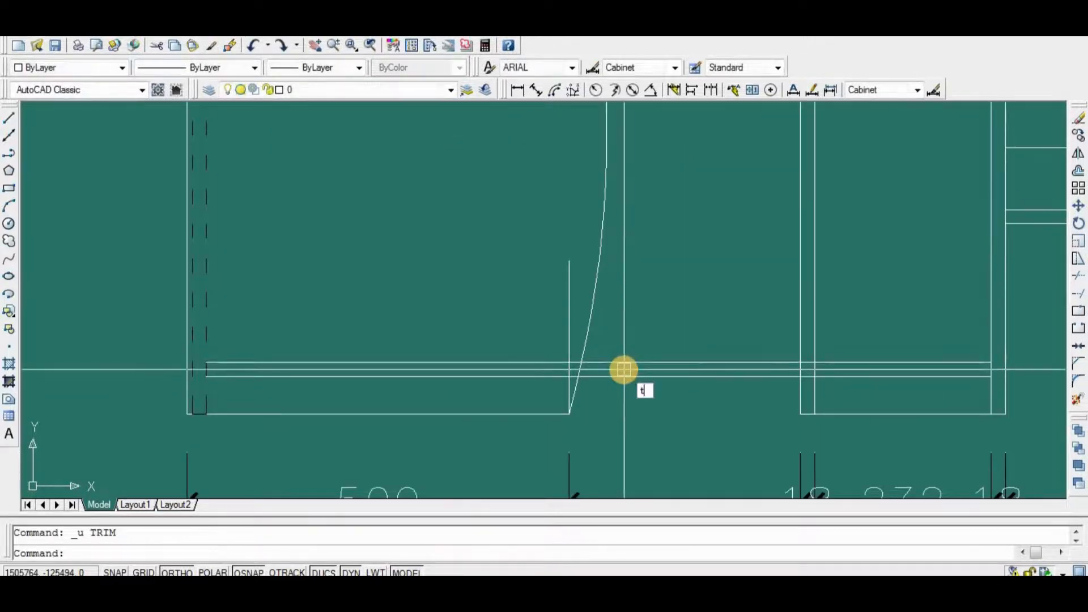
pyautogui.write('r')
pyautogui.press('Return')
pyautogui.press('Return')
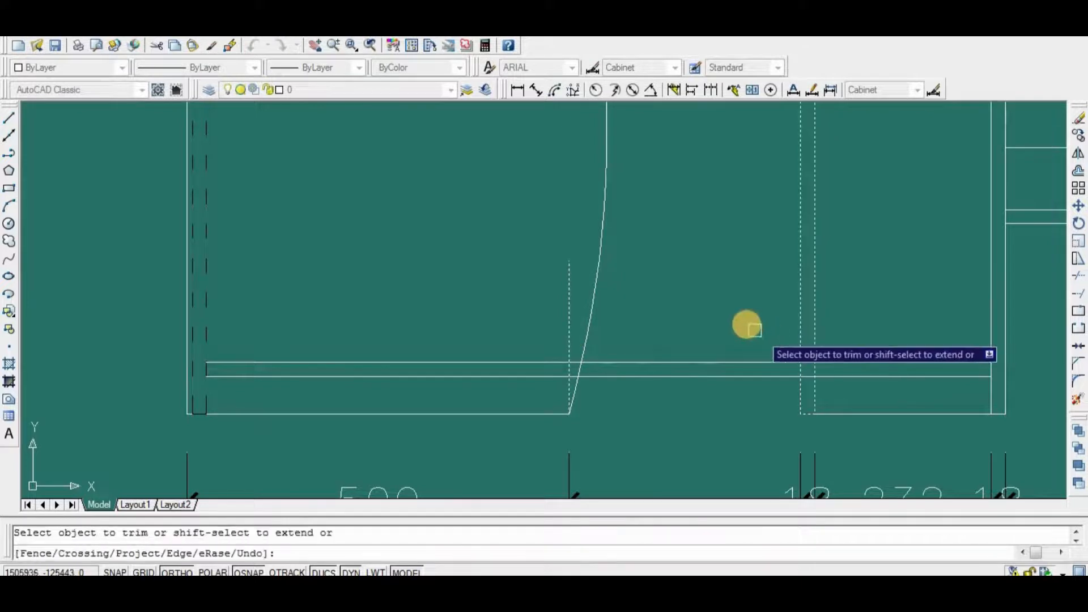
pyautogui.click(733, 338)
pyautogui.click(683, 411)
pyautogui.press('Return')
# Trim the two shelf lines inside the front view's left end panel, back to the panel's inner edge.
pyautogui.scroll(3, 812, 378)
pyautogui.press('Return')
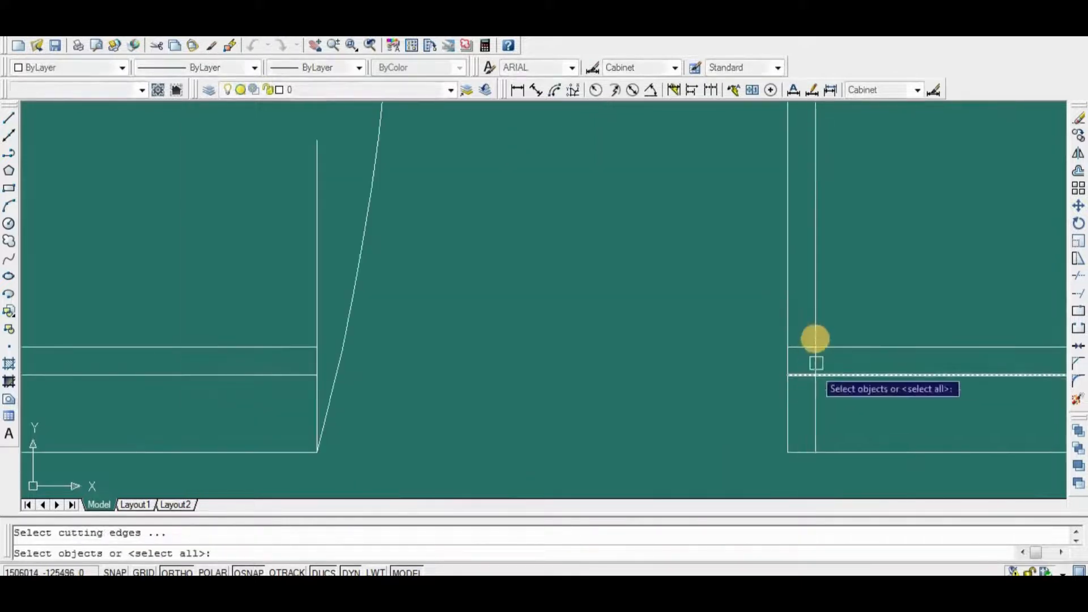
pyautogui.click(815, 340)
pyautogui.press('Return')
pyautogui.click(801, 346)
pyautogui.click(800, 369)
pyautogui.click(800, 368)
pyautogui.scroll(-4, 716, 370)
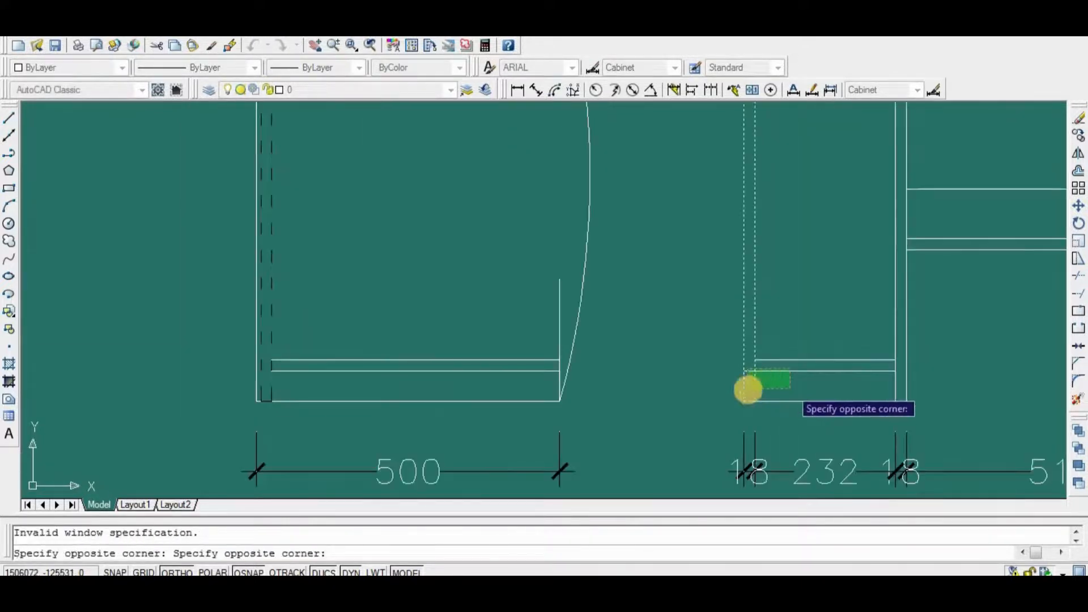
pyautogui.scroll(8, 746, 389)
pyautogui.click(728, 374)
pyautogui.press('Return')
pyautogui.scroll(-6, 729, 371)
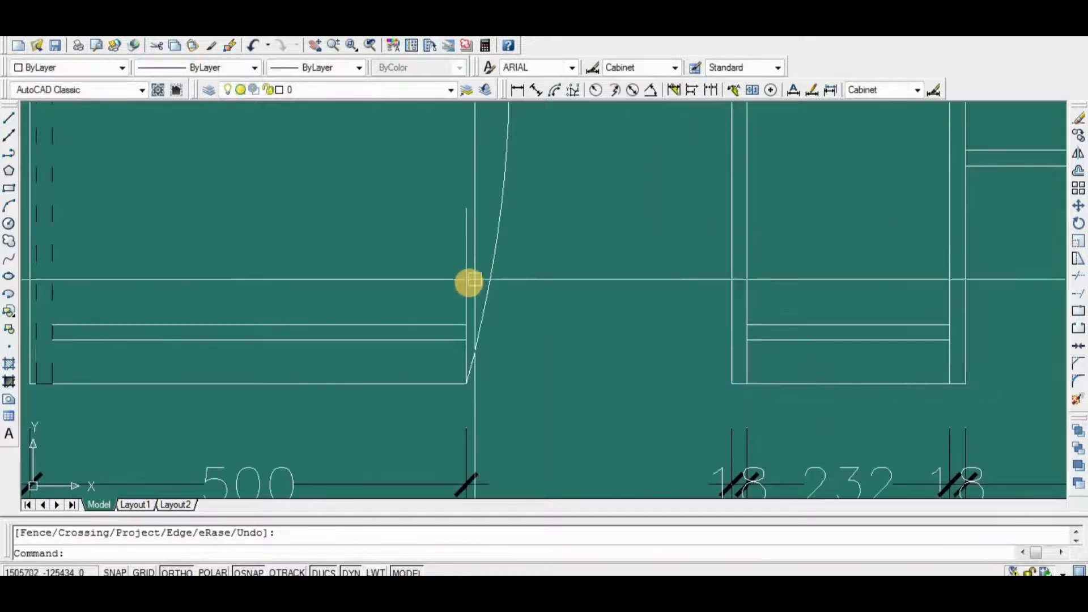
# Trim the left side view's vertical guide line above and below the shelf, leaving only the shelf's front edge.
pyautogui.press('Return')
pyautogui.press('Return')
pyautogui.click(466, 318)
pyautogui.scroll(3, 462, 352)
pyautogui.click(461, 352)
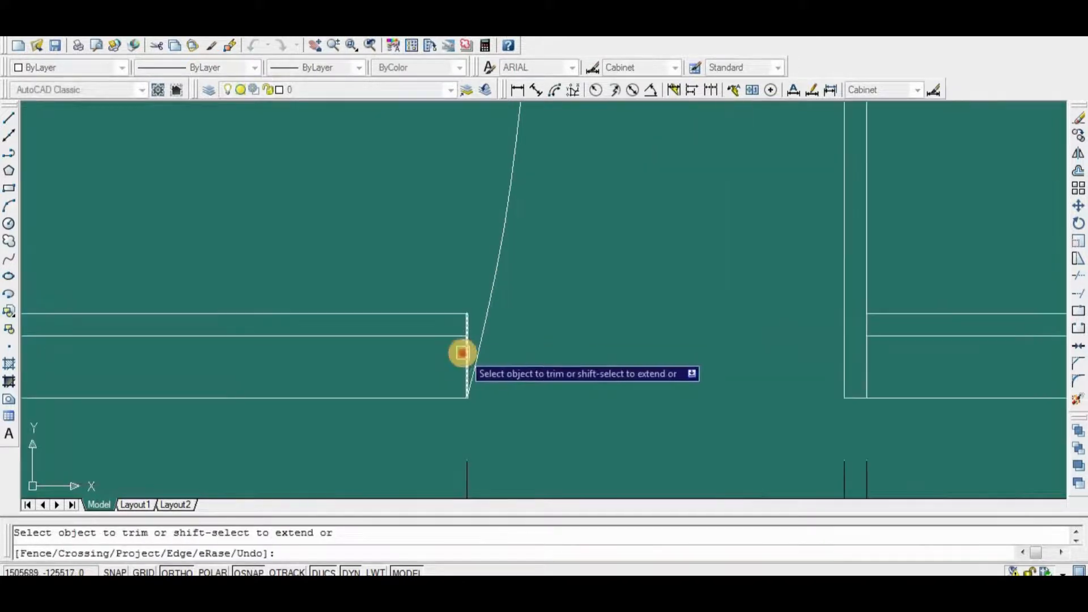
pyautogui.press('Return')
pyautogui.scroll(-8, 470, 346)
pyautogui.moveTo(574, 401)
pyautogui.mouseDown(button='middle')
pyautogui.moveTo(590, 417)
pyautogui.moveTo(619, 420)
pyautogui.mouseUp(button='middle')
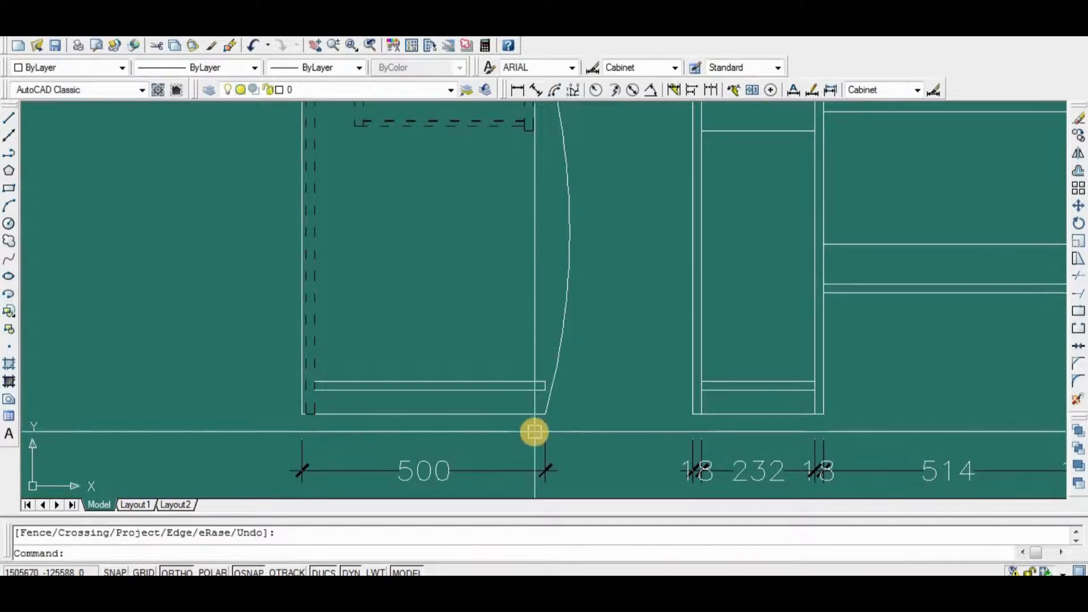
# Draw a vertical line between the shelf's lower front corner and the bottom front corner of the left side view.
pyautogui.scroll(3, 534, 432)
pyautogui.write('l')
pyautogui.press('Return')
pyautogui.click(569, 361)
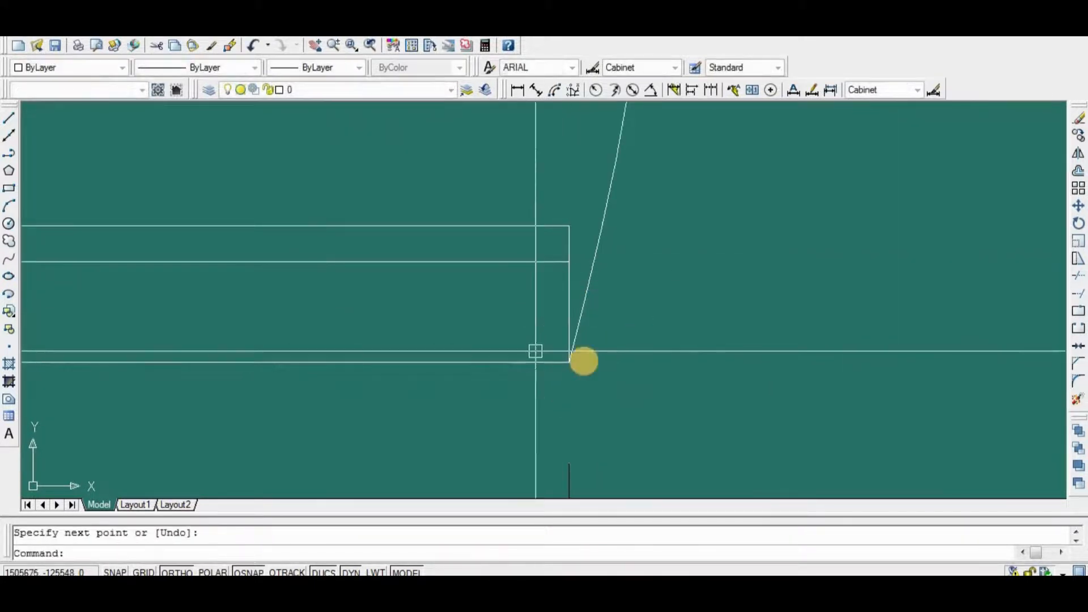
pyautogui.scroll(-3, 570, 361)
pyautogui.press('Return')
# Offset the vertical line beneath the shelf's front edge 18 mm inward.
pyautogui.write('o')
pyautogui.press('Return')
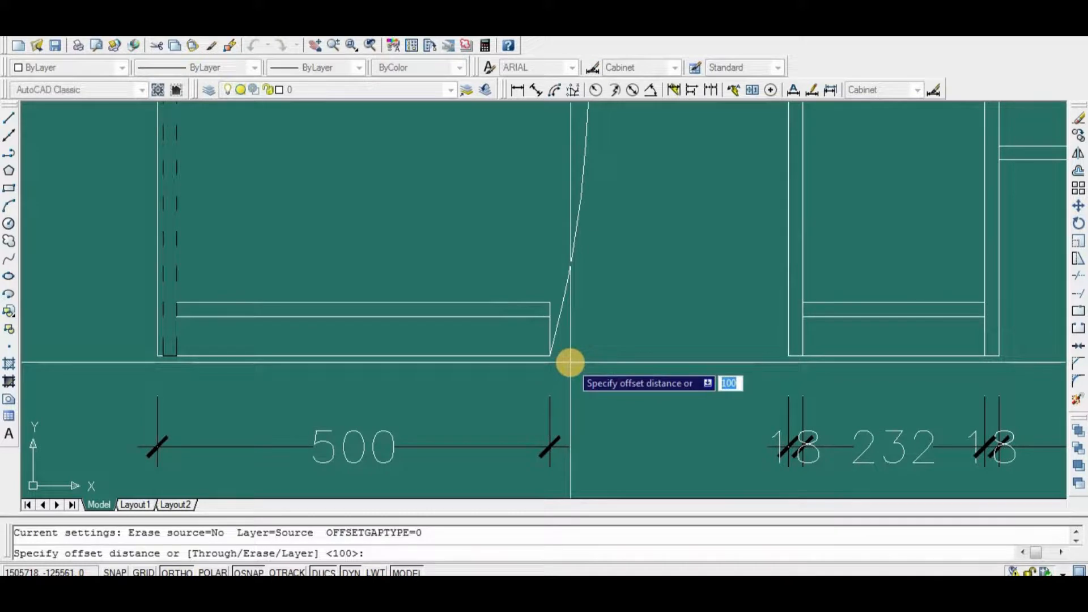
pyautogui.press('Return')
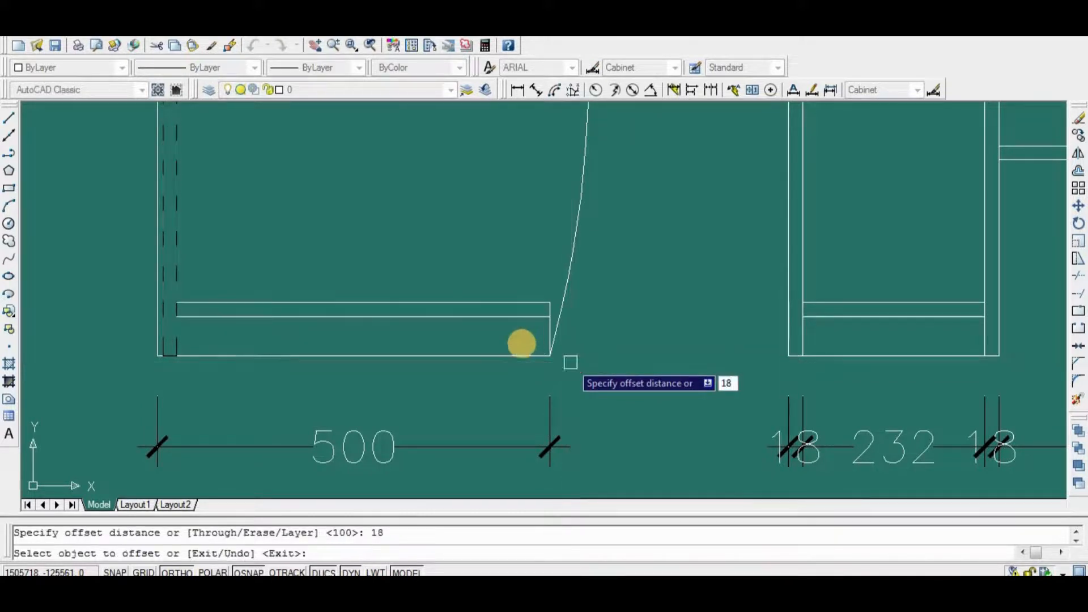
pyautogui.scroll(2, 521, 342)
pyautogui.click(560, 322)
pyautogui.click(502, 340)
pyautogui.press('Return')
pyautogui.scroll(-2, 623, 381)
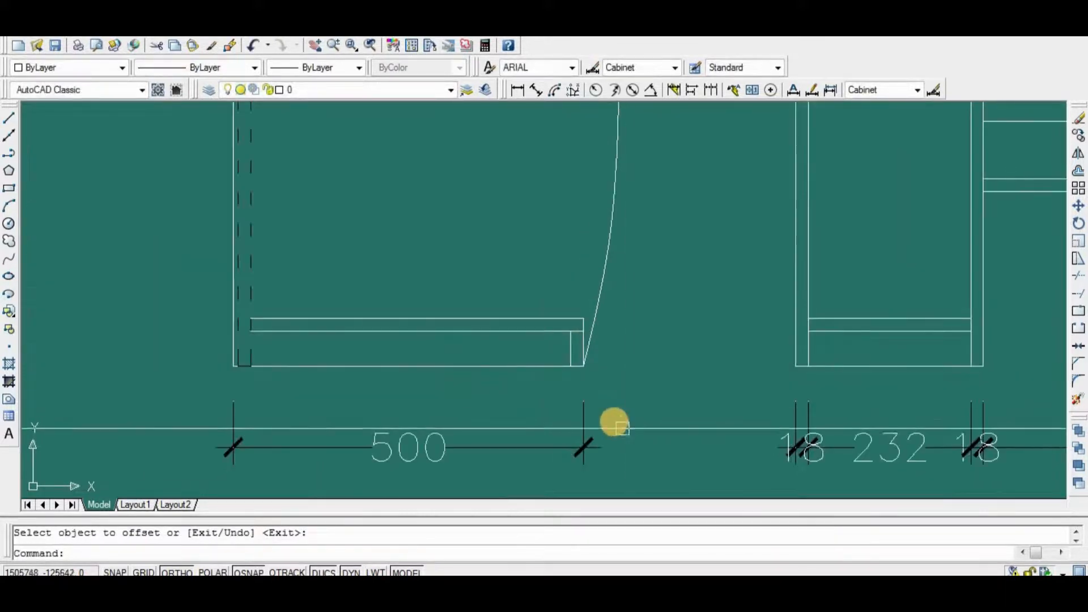
# Match the bottom shelf lines and the vertical lines at its front end to the dashed back panel lines in the left side view.
pyautogui.press('Return')
pyautogui.click(244, 287)
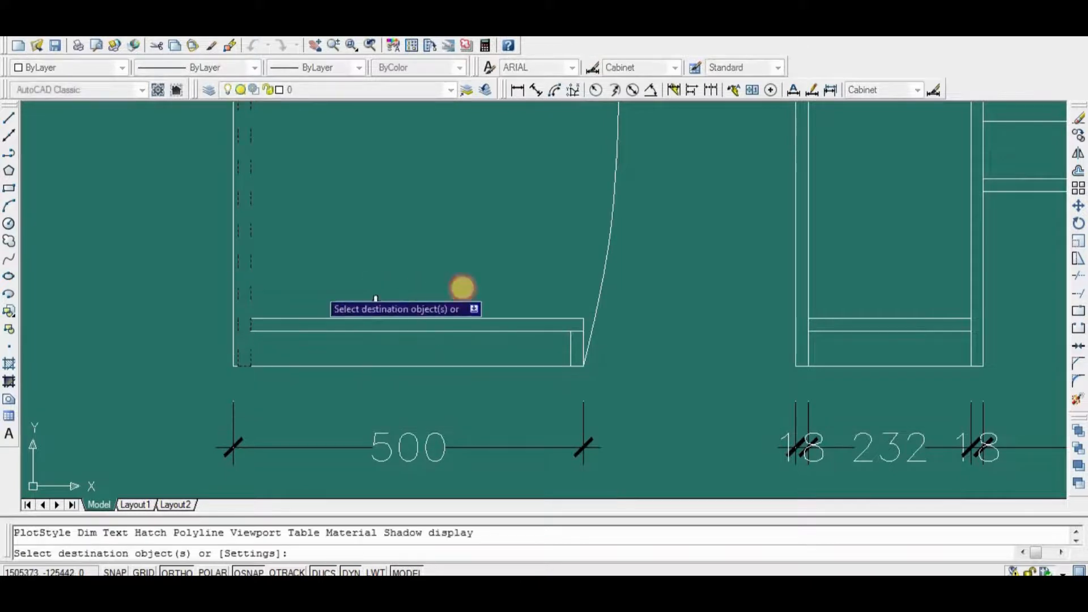
pyautogui.click(446, 301)
pyautogui.click(370, 349)
pyautogui.click(588, 347)
pyautogui.scroll(5, 588, 346)
pyautogui.click(587, 319)
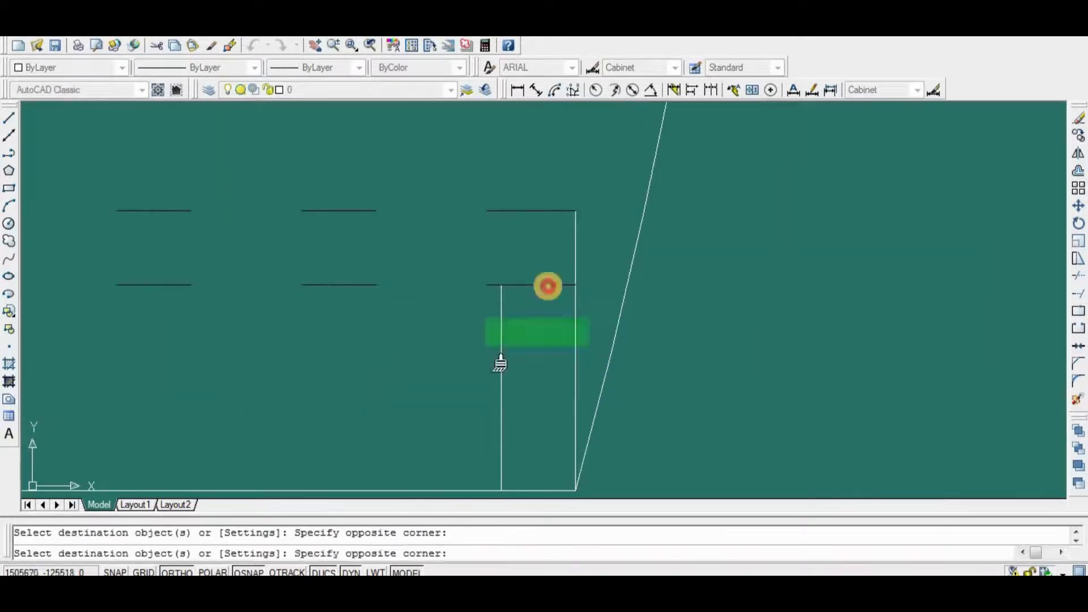
pyautogui.click(486, 345)
pyautogui.click(601, 235)
pyautogui.click(501, 273)
pyautogui.press('Return')
pyautogui.scroll(-5, 564, 259)
pyautogui.scroll(-3, 585, 379)
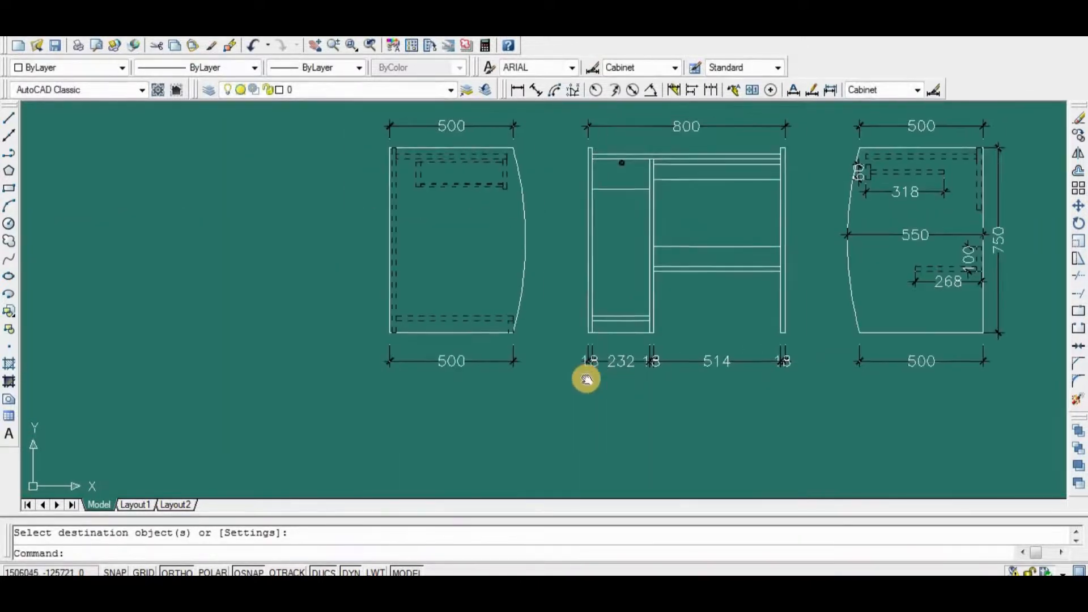
pyautogui.scroll(2, 474, 369)
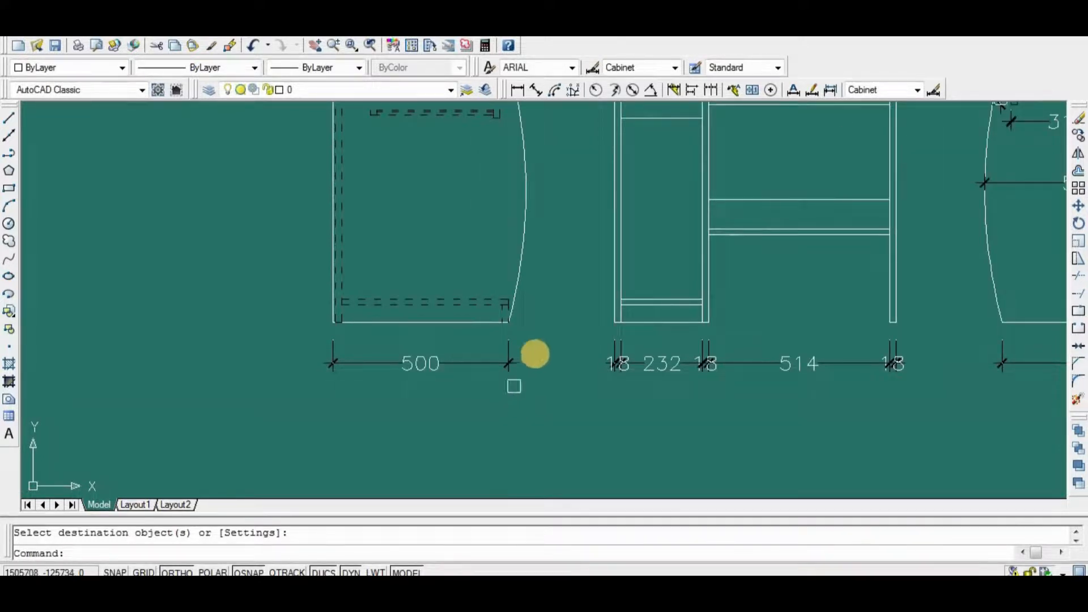
pyautogui.scroll(-2, 513, 383)
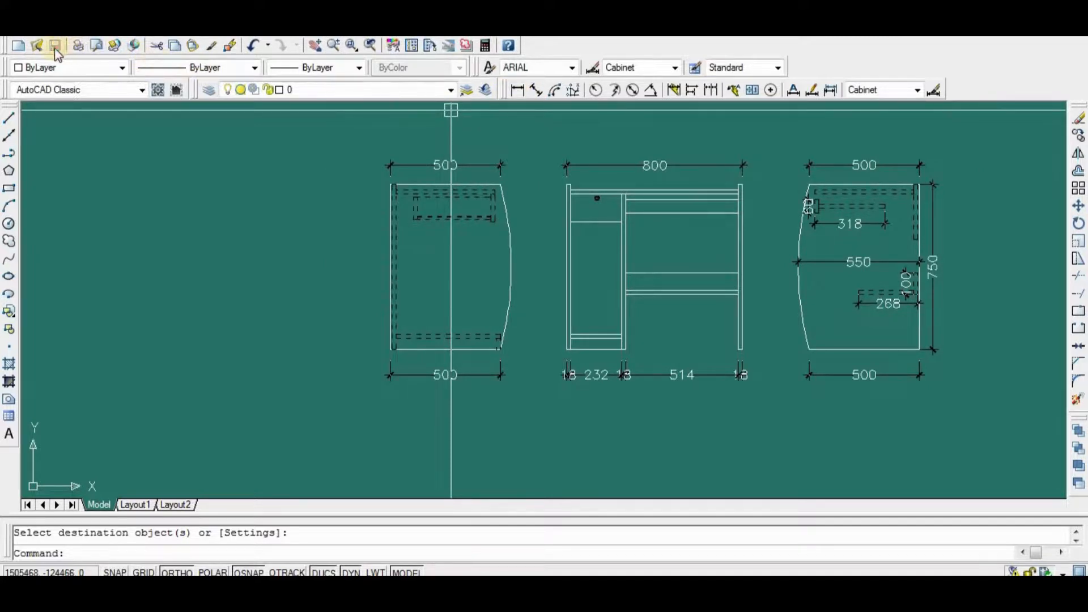
pyautogui.scroll(-2, 695, 342)
pyautogui.scroll(1, 748, 394)
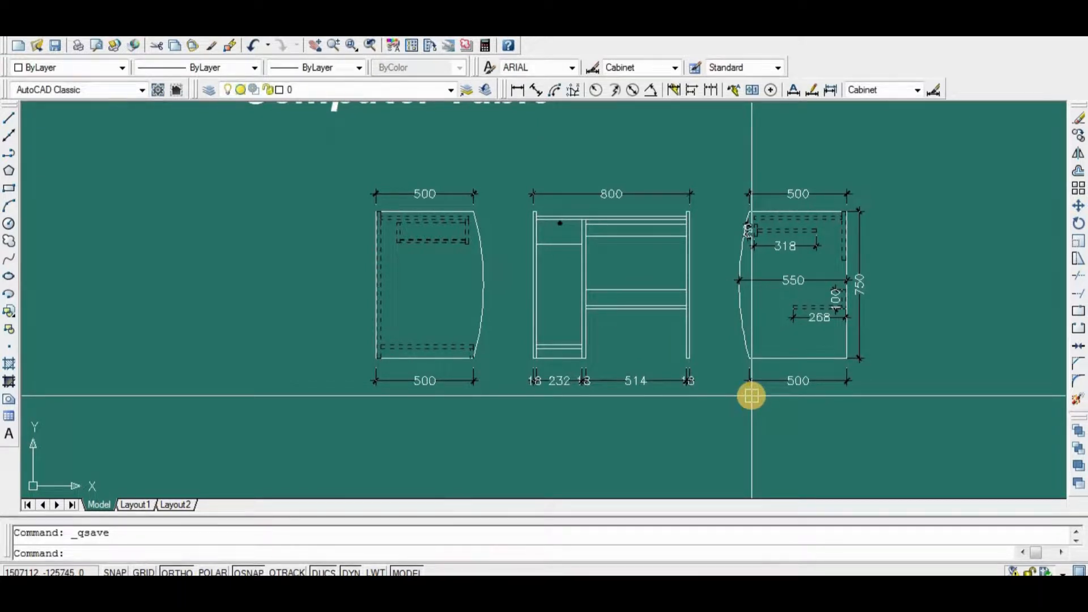
# Add a vertical linear dimension for the gap beneath the bottom shelf, placed outside the left side view's back edge.
pyautogui.click(518, 89)
pyautogui.moveTo(359, 368); pyautogui.dragTo(486, 374, button='middle')
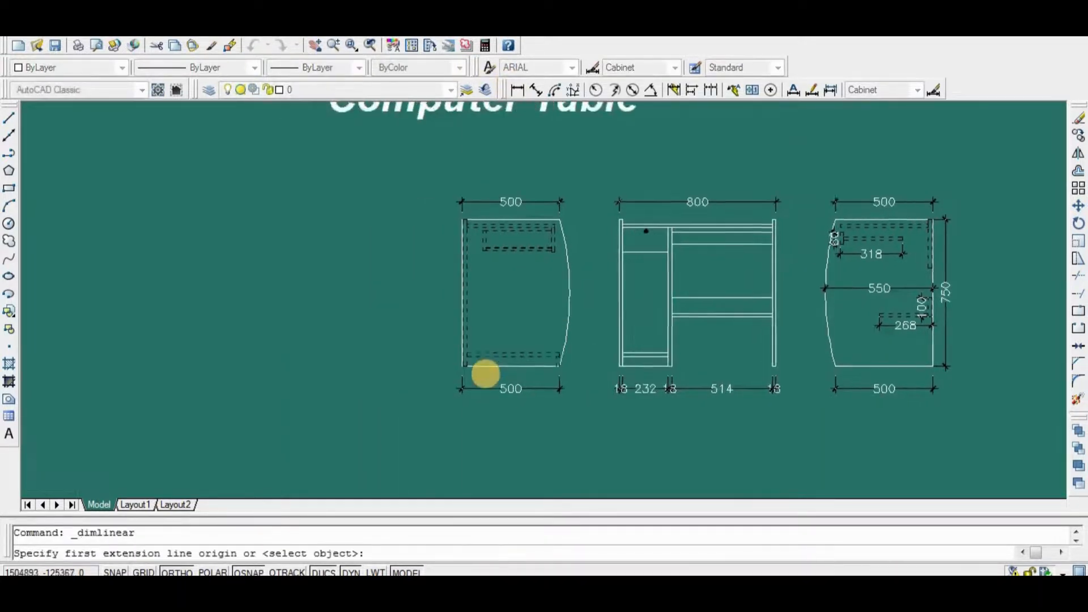
pyautogui.scroll(3, 485, 374)
pyautogui.click(568, 339)
pyautogui.click(570, 305)
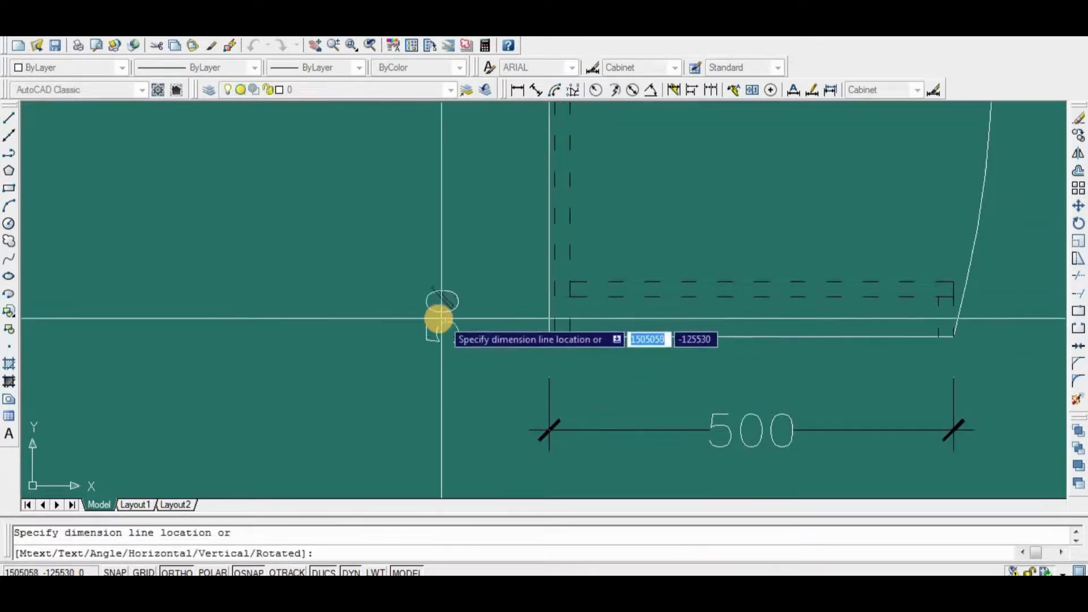
pyautogui.click(438, 318)
# Continue the vertical dimension chain to the shelf's upper face, the tabletop's underside and the side panel's top edge.
pyautogui.click(711, 90)
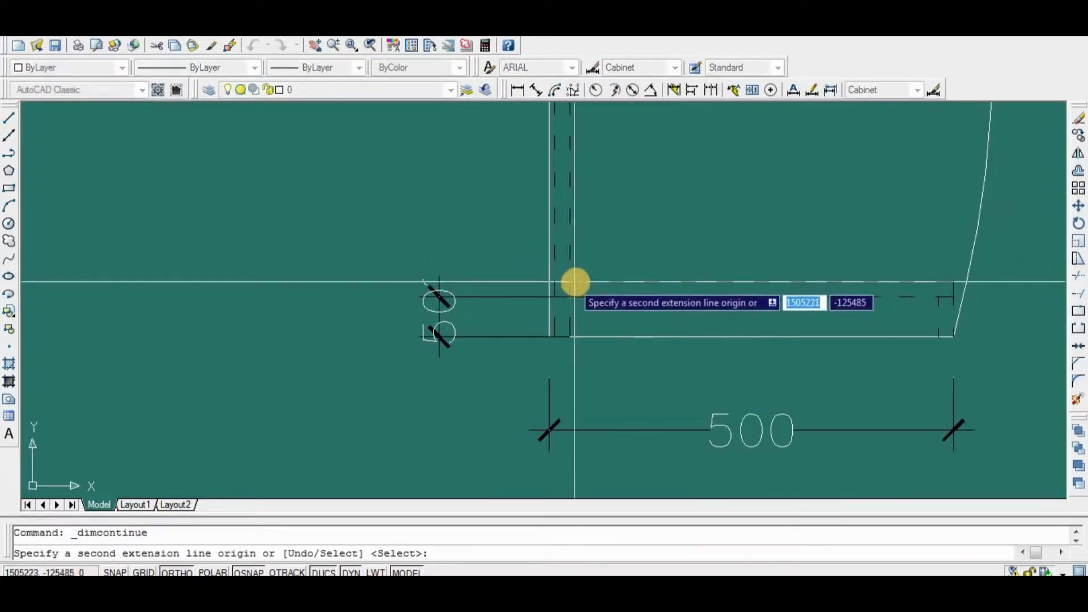
pyautogui.click(571, 284)
pyautogui.moveTo(575, 136); pyautogui.dragTo(575, 339, button='middle')
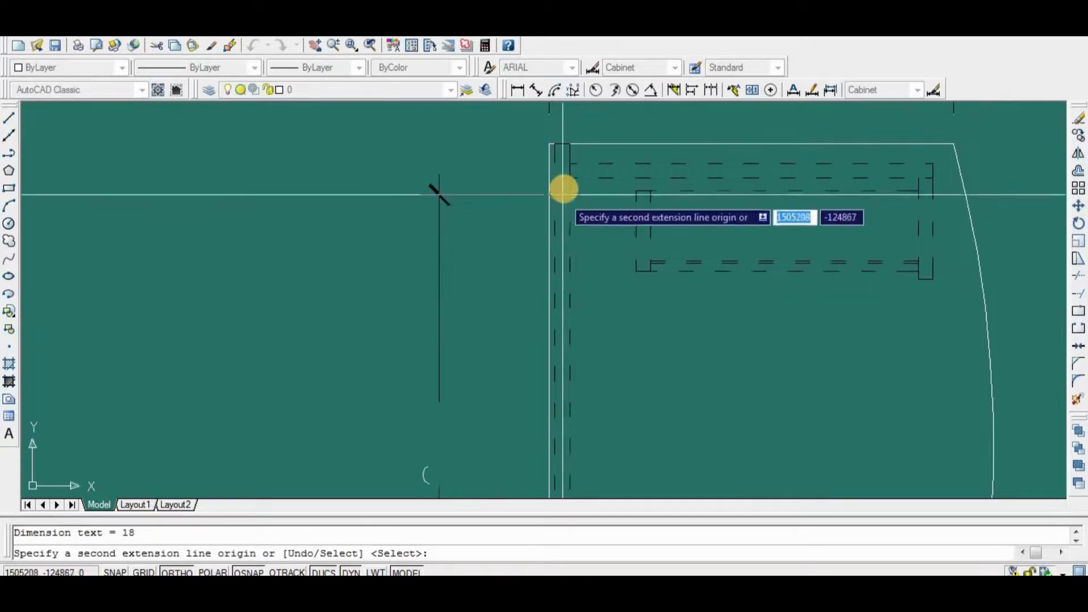
pyautogui.scroll(2, 566, 212)
pyautogui.click(573, 203)
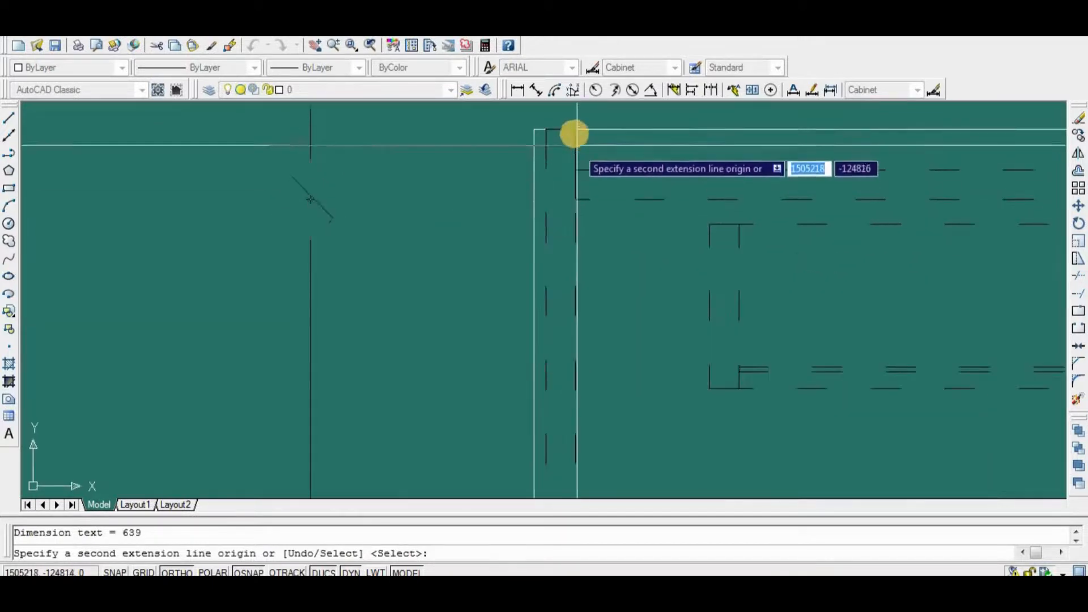
pyautogui.click(573, 133)
pyautogui.scroll(-5, 560, 226)
pyautogui.press('Return')
pyautogui.scroll(2, 527, 280)
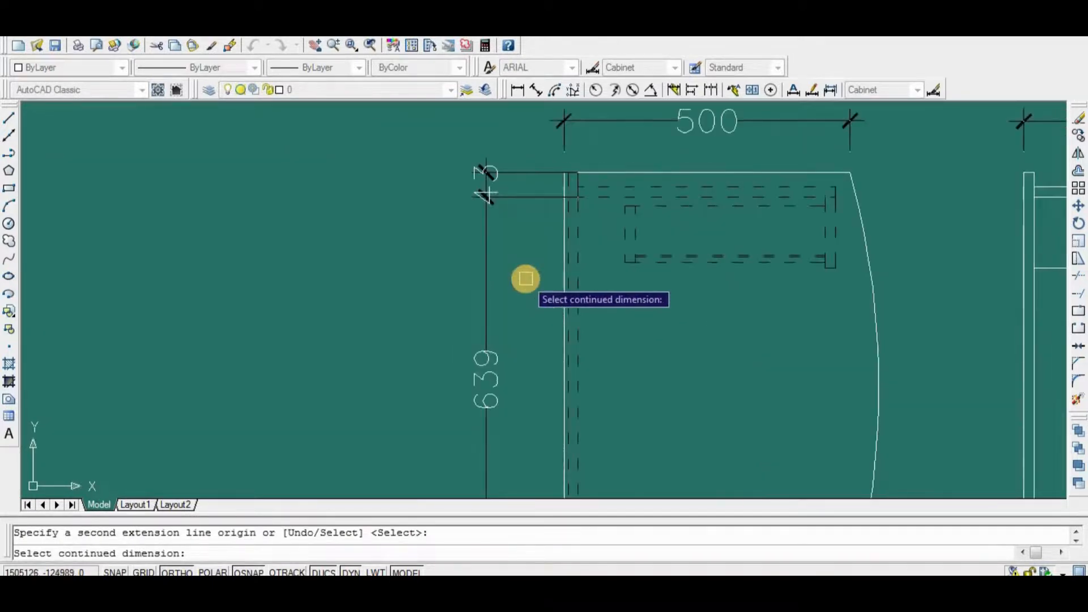
pyautogui.press('Return')
# Stretch the uppermost dimension's top extension origin down to the tabletop's upper face.
pyautogui.click(552, 194)
pyautogui.scroll(5, 567, 193)
pyautogui.click(501, 182)
pyautogui.click(498, 240)
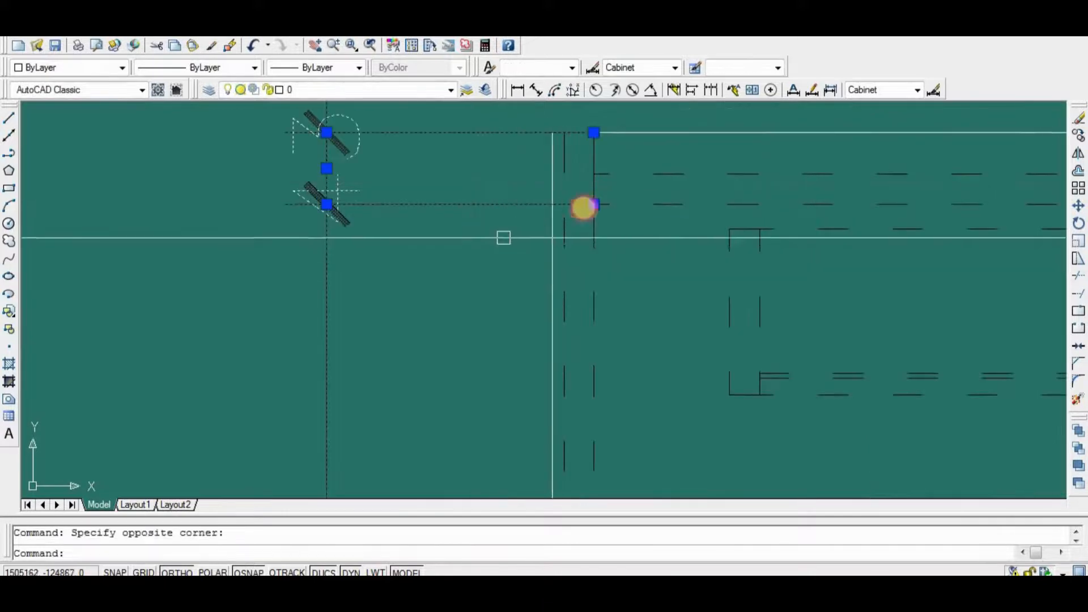
pyautogui.click(594, 132)
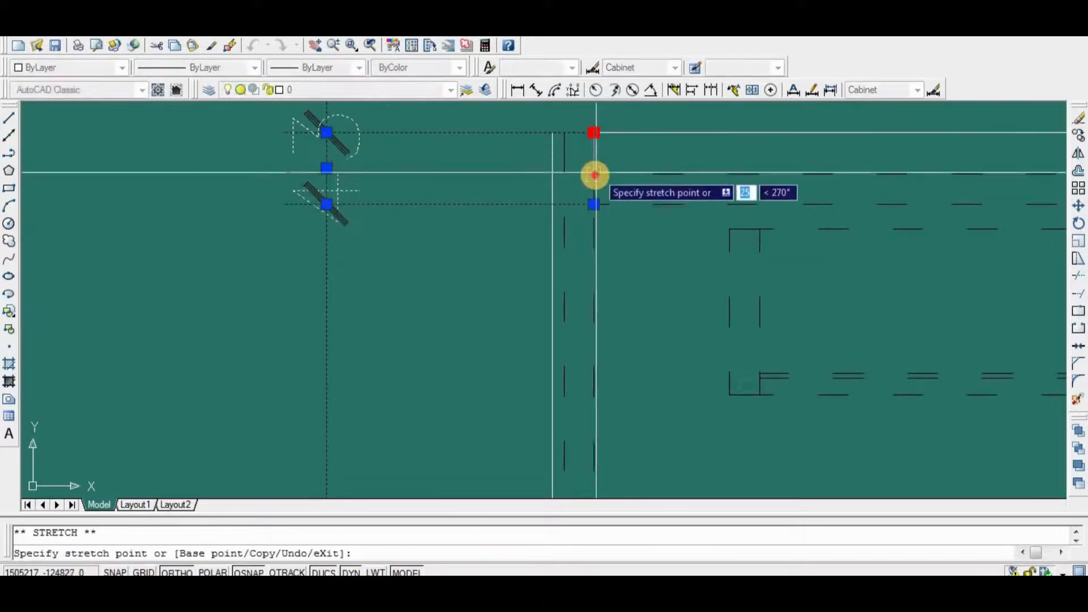
pyautogui.click(593, 174)
# Continue the dimension chain from the tabletop's upper face to the side panel's top edge.
pyautogui.click(711, 89)
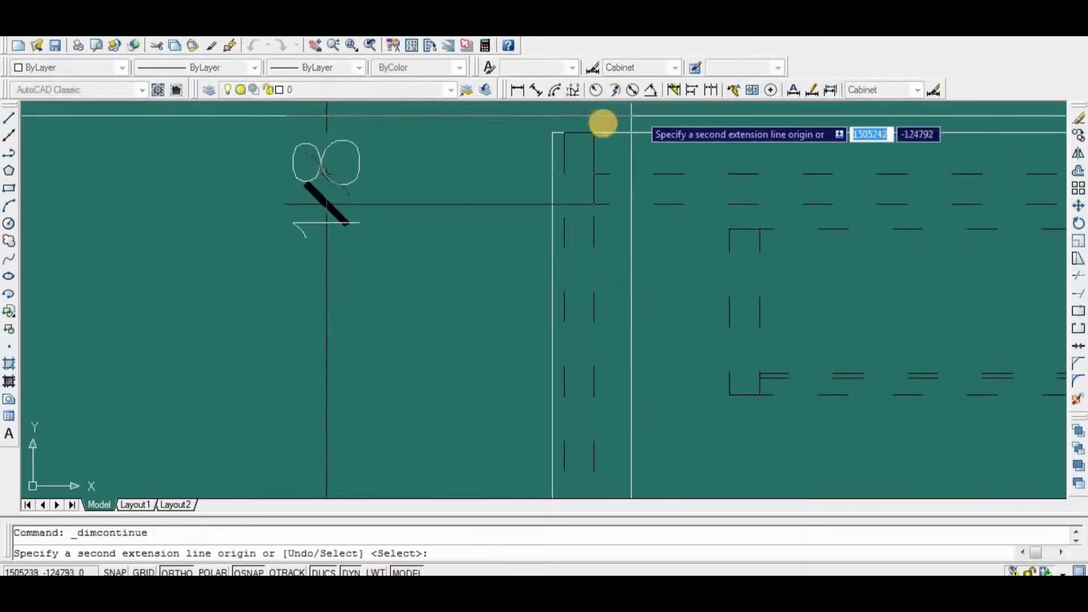
pyautogui.press('Return')
pyautogui.scroll(-4, 539, 190)
pyautogui.scroll(4, 536, 185)
pyautogui.press('Return')
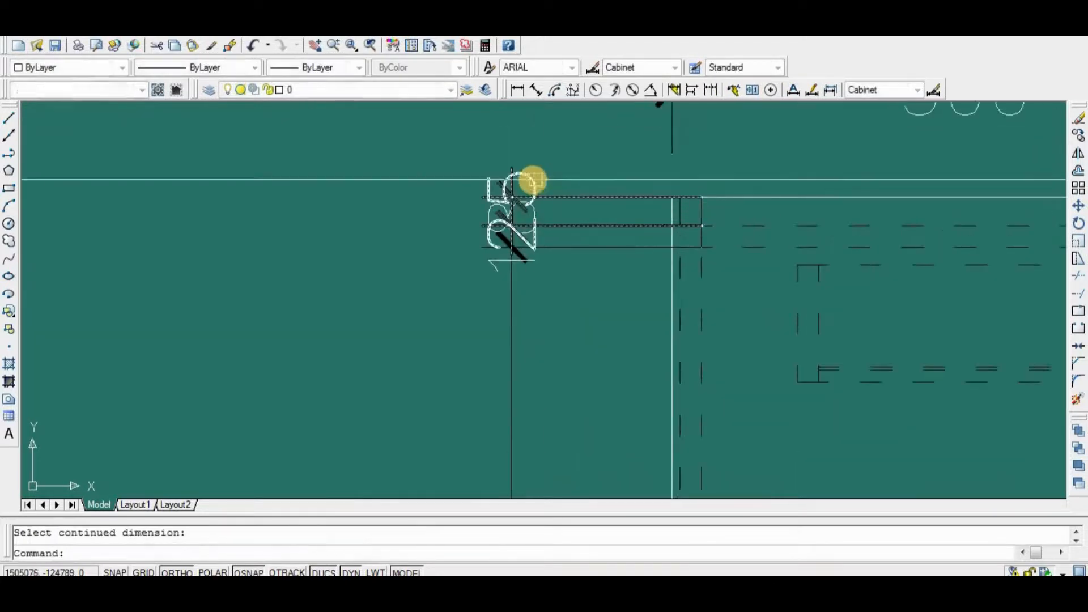
# Move the uppermost dimension's text up, clear of the tabletop thickness dimension.
pyautogui.click(534, 179)
pyautogui.click(511, 211)
pyautogui.click(524, 139)
pyautogui.press('Escape')
pyautogui.press('Return')
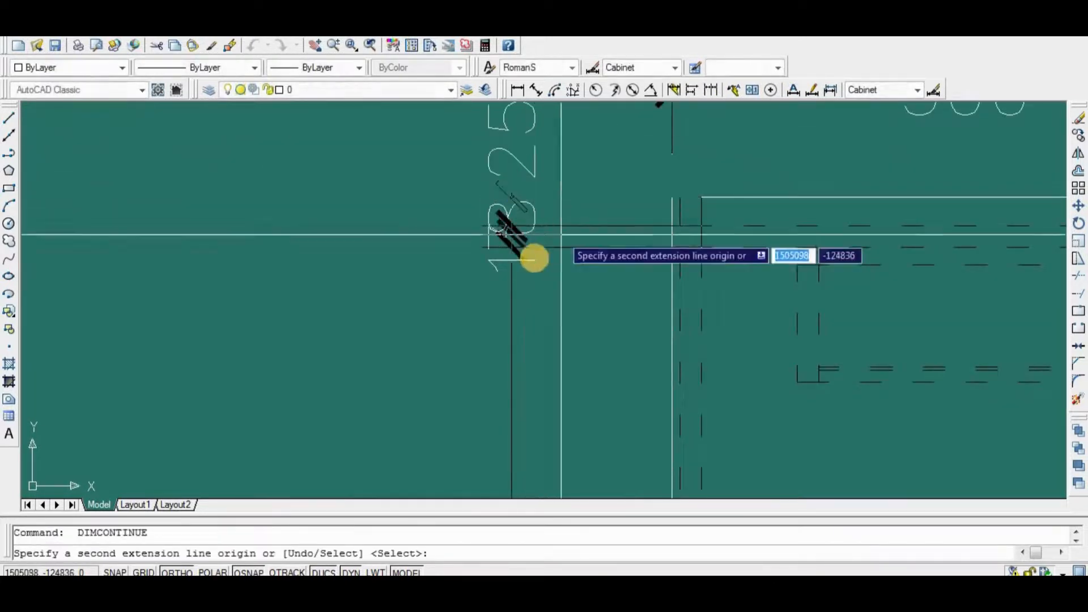
pyautogui.press('Return')
pyautogui.scroll(-2, 534, 247)
pyautogui.press('Return')
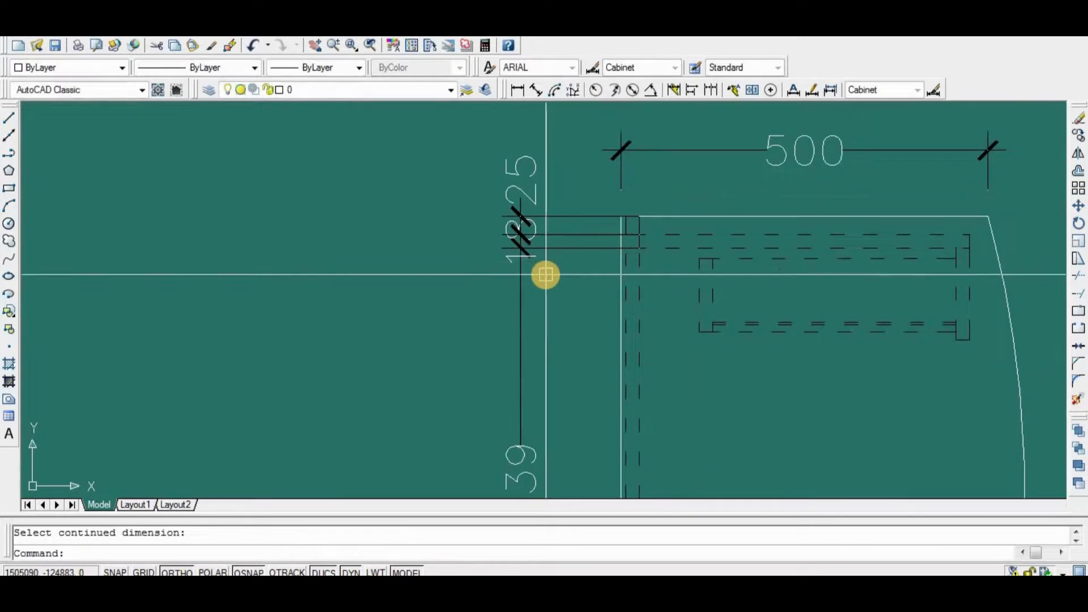
# Move the whole vertical dimension chain horizontally farther away from the left side view.
pyautogui.write('m')
pyautogui.press('Return')
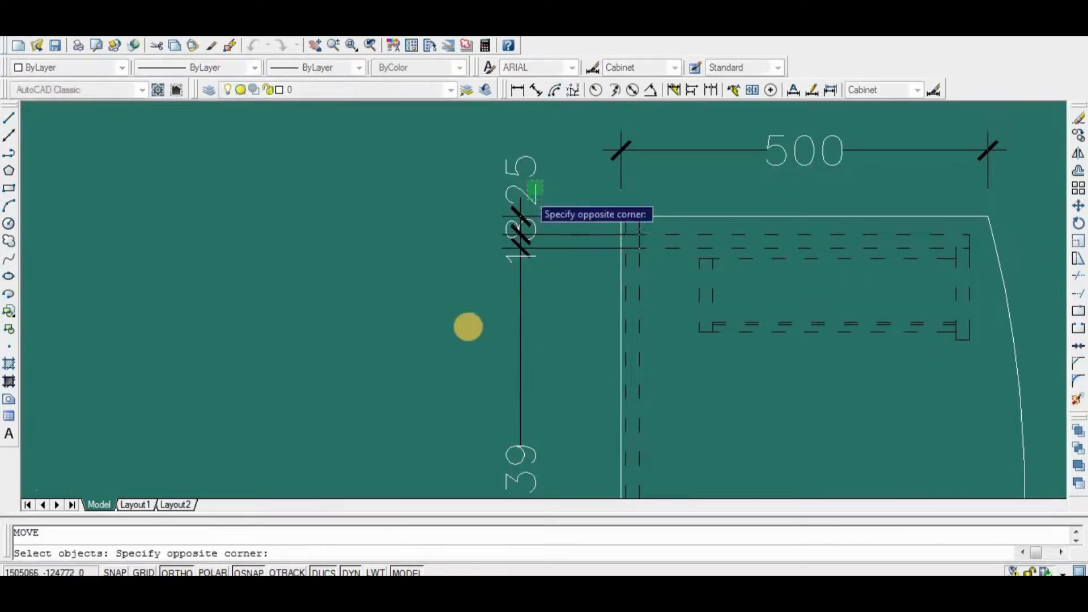
pyautogui.scroll(-6, 522, 213)
pyautogui.click(469, 388)
pyautogui.press('Return')
pyautogui.click(453, 389)
pyautogui.click(430, 390)
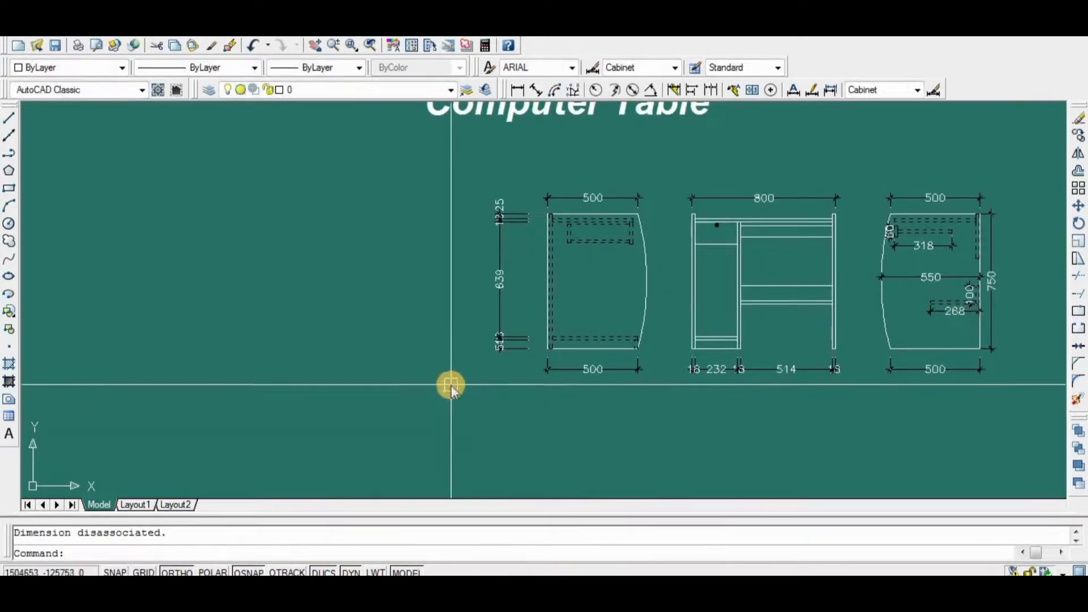
# Stretch the five chained dimensions horizontally toward the left side view to shorten their extension lines.
pyautogui.write('s')
pyautogui.press('Return')
pyautogui.scroll(4, 515, 153)
pyautogui.click(505, 132)
pyautogui.click(359, 452)
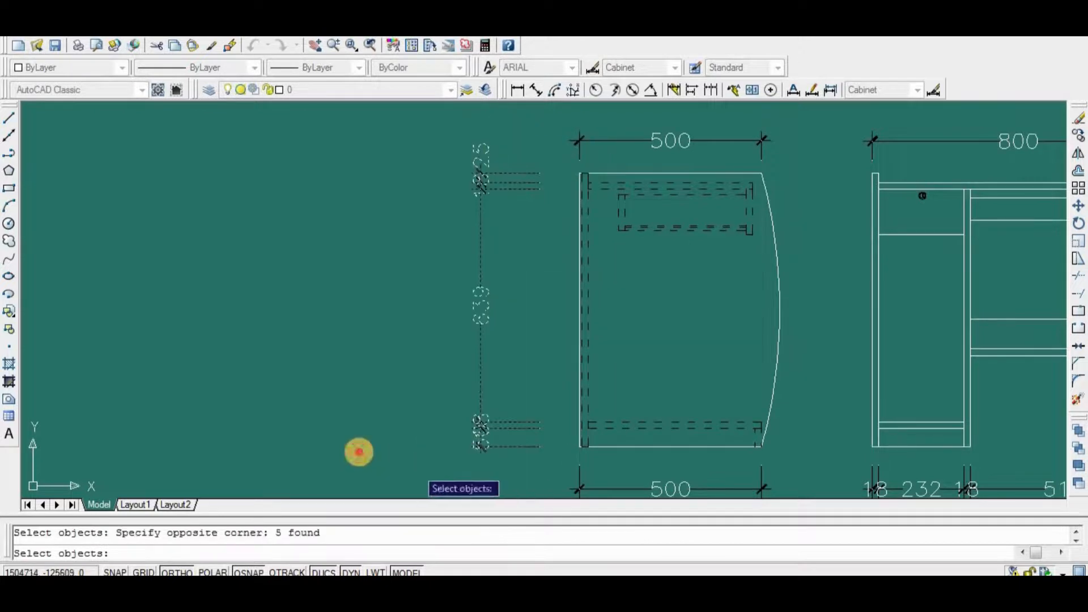
pyautogui.press('Return')
pyautogui.click(358, 451)
pyautogui.click(388, 451)
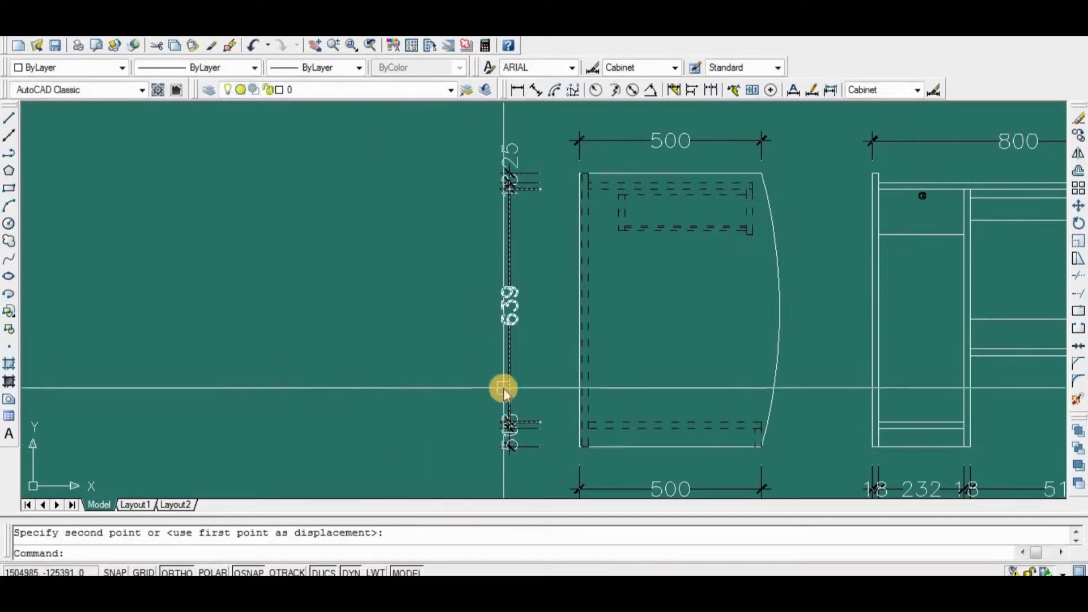
# Move the vertical dimension chain about 52 mm horizontally toward the left side view.
pyautogui.write('m')
pyautogui.press('Return')
pyautogui.click(541, 148)
pyautogui.click(440, 441)
pyautogui.press('Return')
pyautogui.click(401, 435)
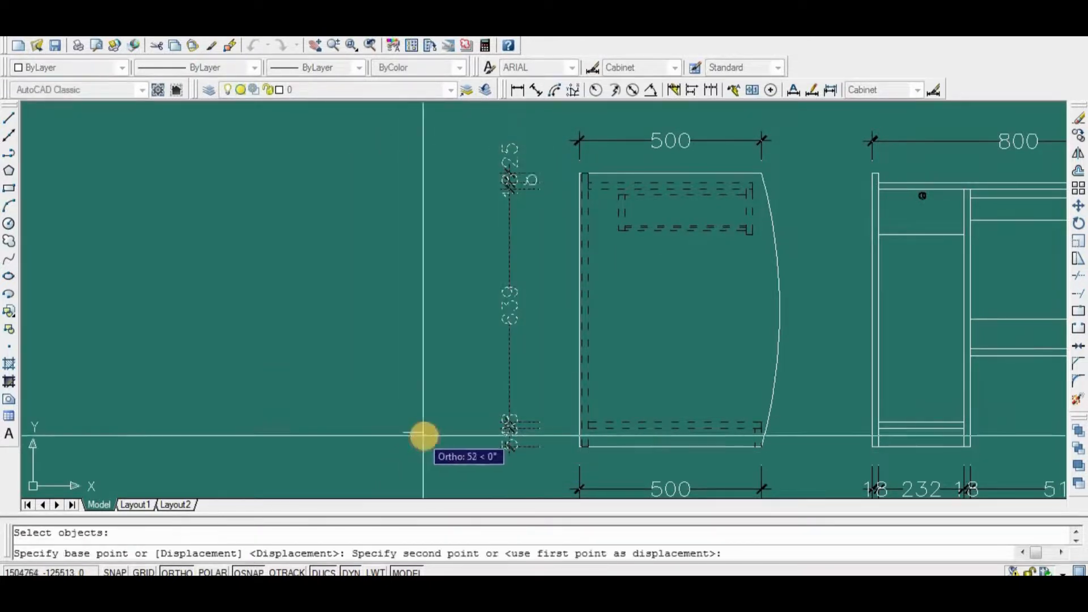
pyautogui.click(423, 435)
# Add an overall height linear dimension for the left side view, placed outside the vertical dimension chain.
pyautogui.scroll(-5, 709, 328)
pyautogui.click(517, 89)
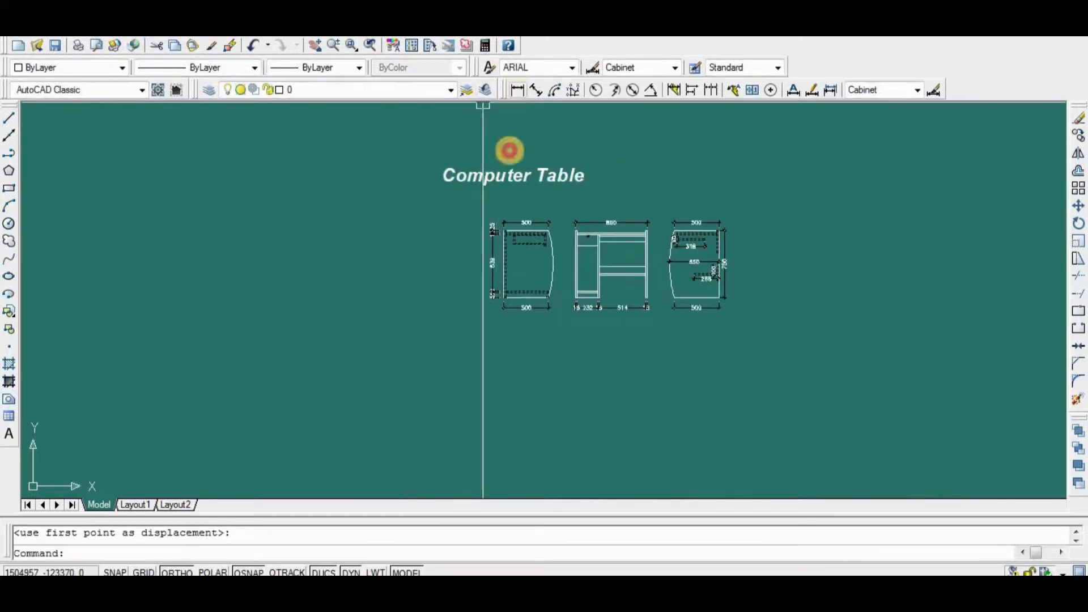
pyautogui.scroll(4, 479, 356)
pyautogui.scroll(2, 479, 356)
pyautogui.click(539, 371)
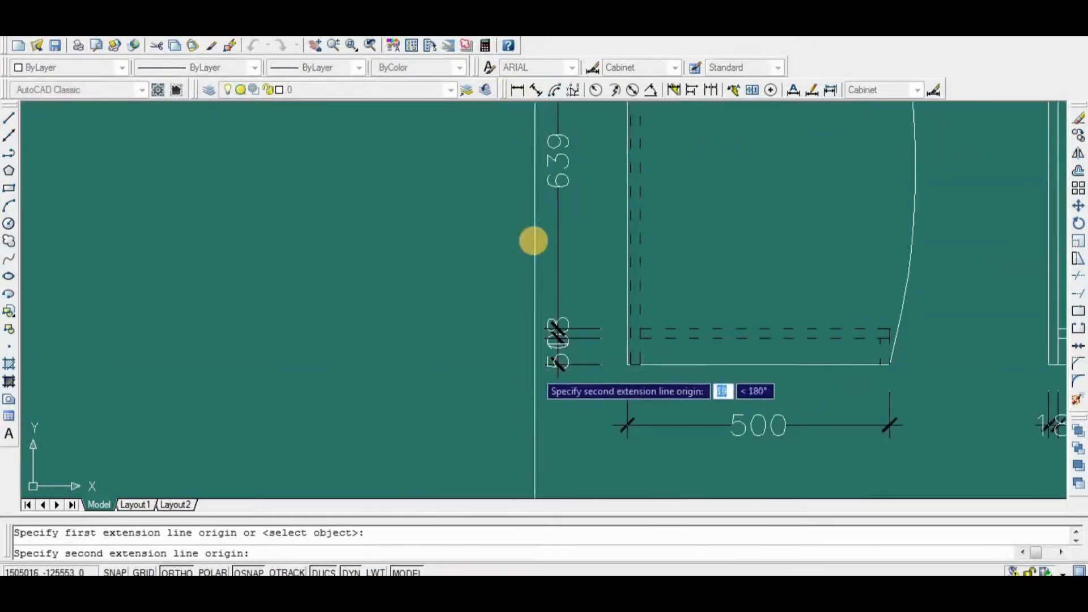
pyautogui.scroll(3, 535, 192)
pyautogui.click(545, 160)
pyautogui.click(496, 200)
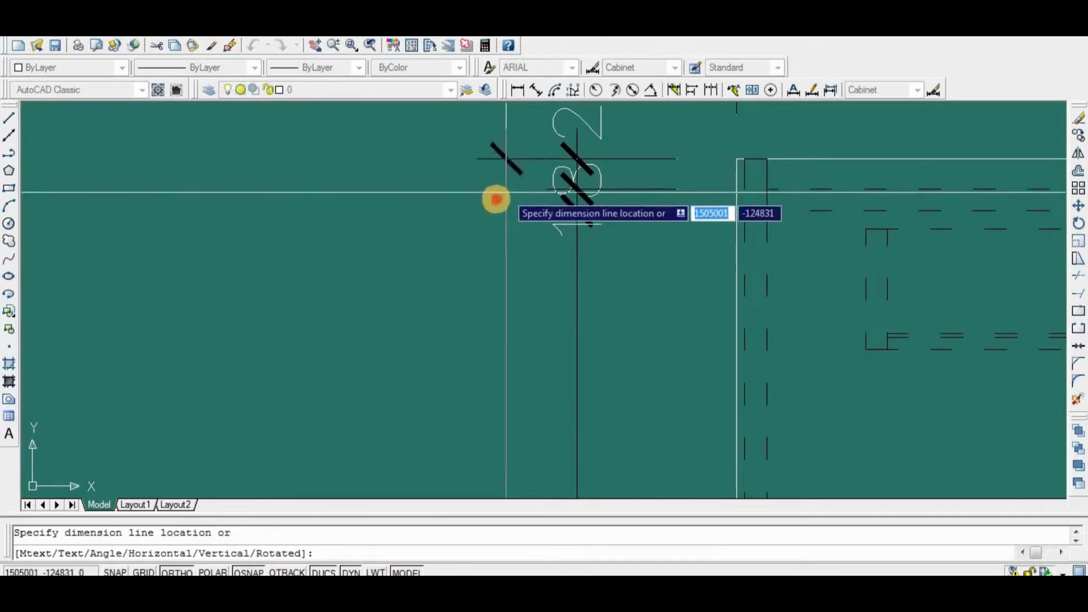
# Move the text of the 50 mm dimension straight down below its extension line on the left side view.
pyautogui.scroll(-4, 636, 136)
pyautogui.scroll(-3, 607, 368)
pyautogui.scroll(6, 595, 287)
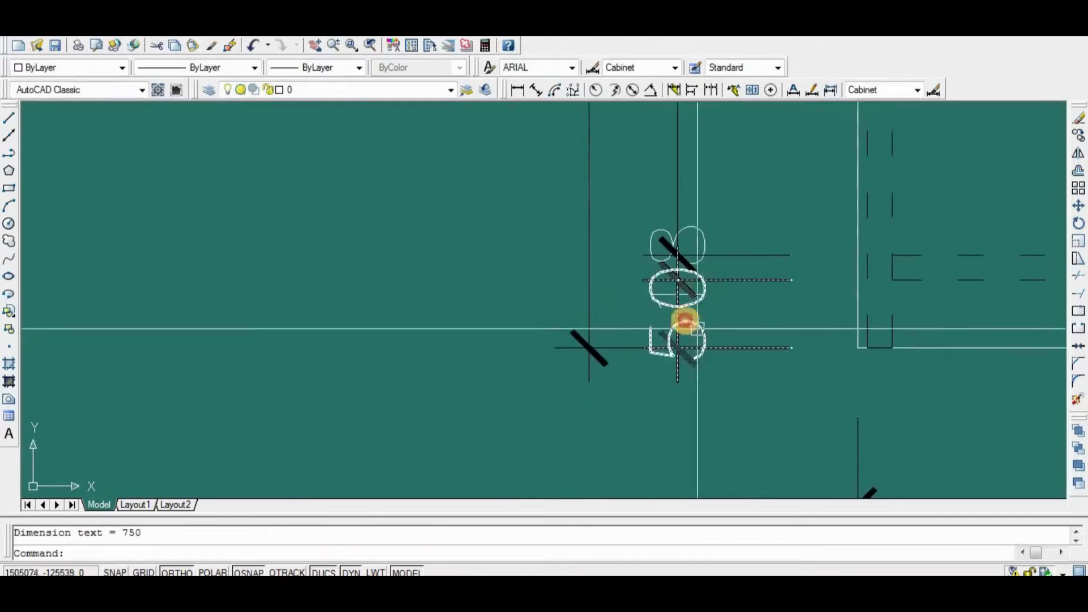
pyautogui.click(677, 315)
pyautogui.click(677, 314)
pyautogui.click(677, 425)
pyautogui.press('Escape')
pyautogui.scroll(-5, 422, 320)
pyautogui.press('Return')
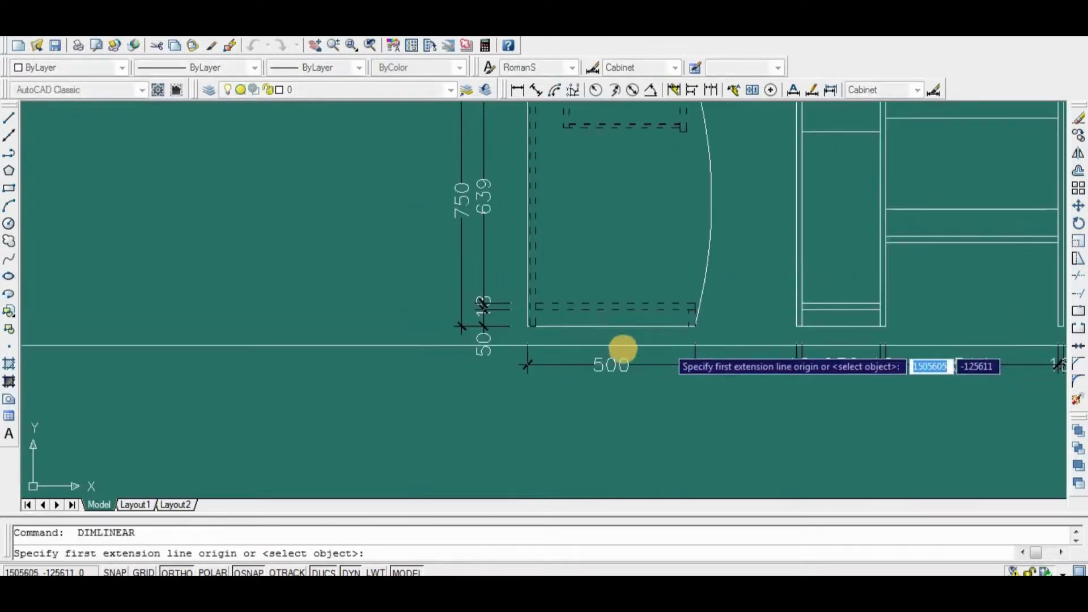
pyautogui.press('Return')
pyautogui.scroll(-3, 623, 379)
pyautogui.press('Escape')
# Move the Computer Table title horizontally to the right so that it is centred above the front view.
pyautogui.scroll(-3, 708, 379)
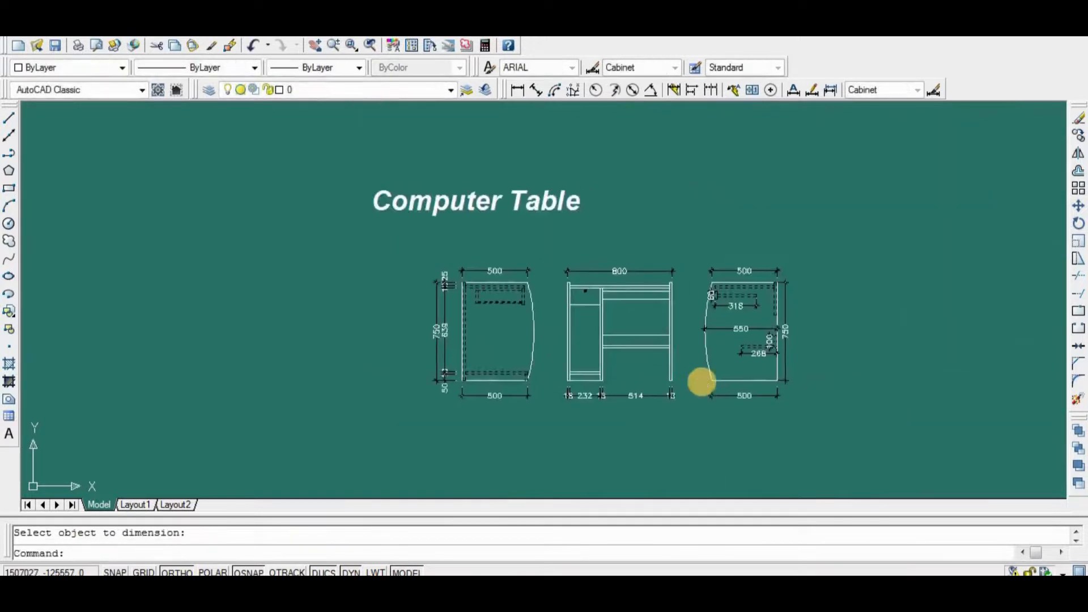
pyautogui.scroll(5, 702, 380)
pyautogui.moveTo(869, 363)
pyautogui.mouseDown(button='middle')
pyautogui.moveTo(920, 382)
pyautogui.moveTo(933, 372)
pyautogui.mouseUp(button='middle')
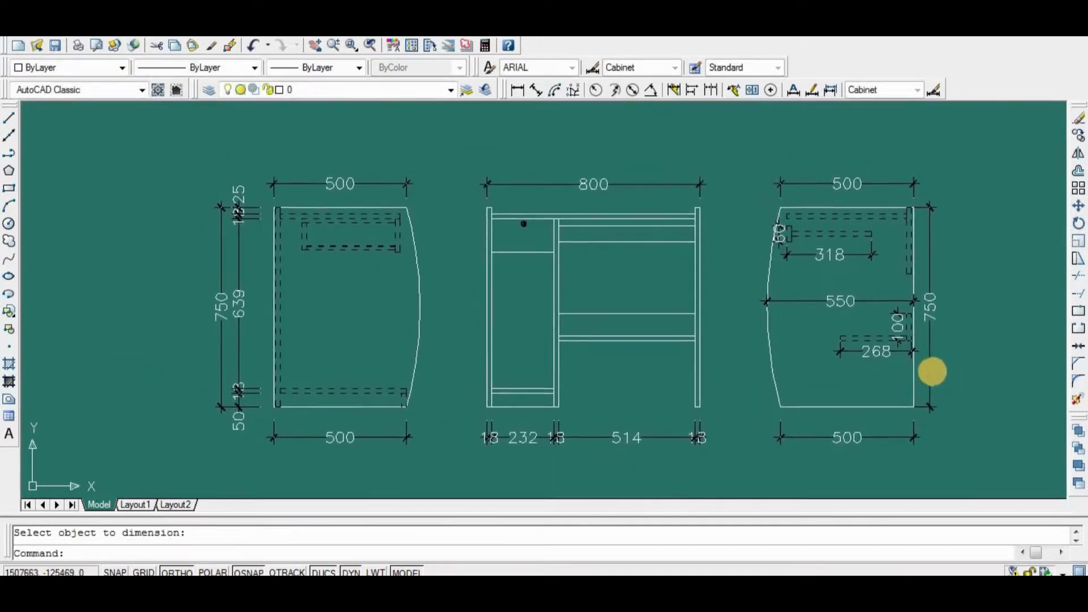
pyautogui.scroll(-5, 932, 371)
pyautogui.scroll(3, 739, 237)
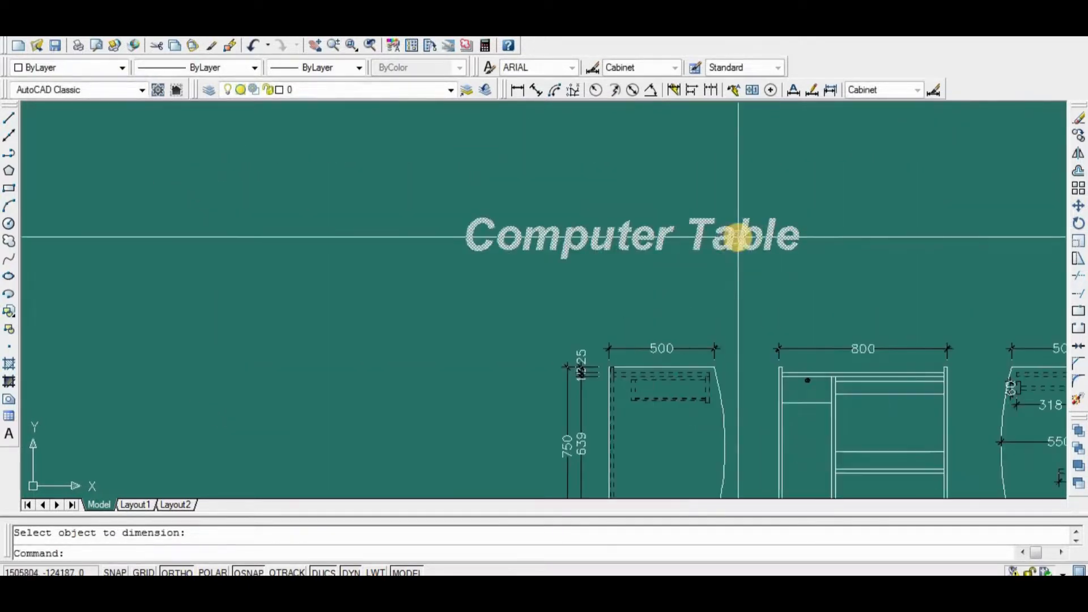
pyautogui.write('m')
pyautogui.press('Return')
pyautogui.click(711, 245)
pyautogui.press('Return')
pyautogui.click(838, 206)
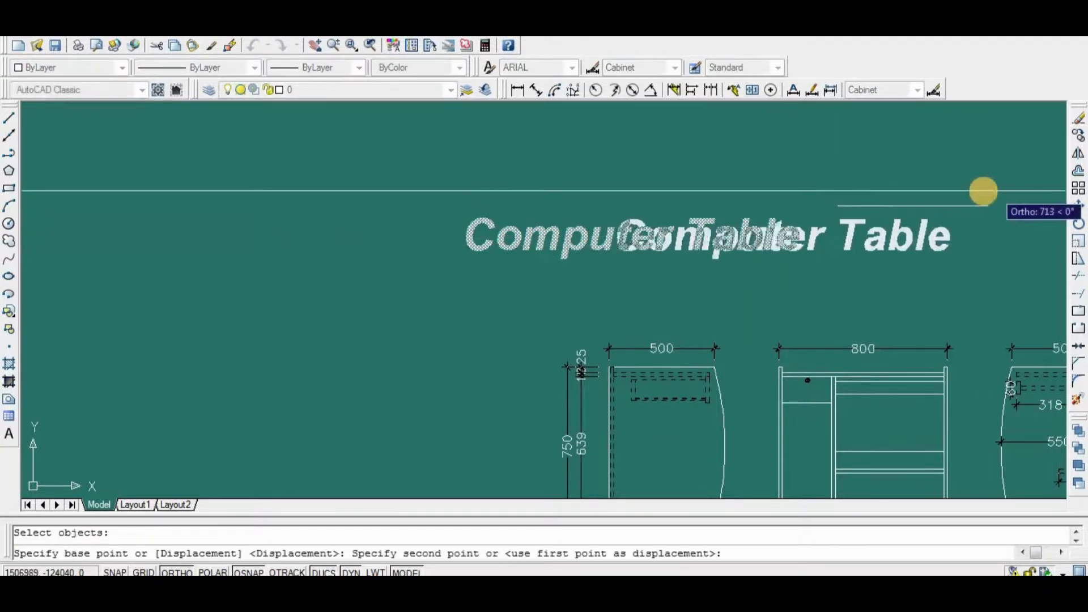
pyautogui.click(983, 193)
# Move the Computer Table title vertically a short distance farther above the three views.
pyautogui.moveTo(809, 252); pyautogui.dragTo(681, 240, button='middle')
pyautogui.write('m')
pyautogui.press('Return')
pyautogui.click(783, 233)
pyautogui.press('Return')
pyautogui.click(860, 163)
pyautogui.click(854, 148)
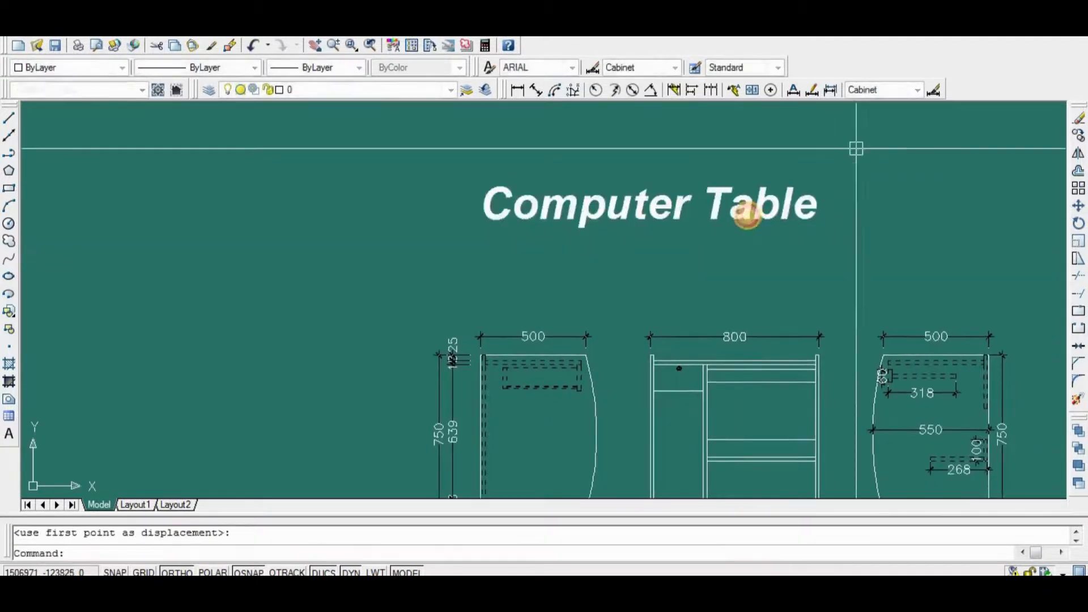
# Set the title's text height to 80 and add a second line reading "Size:-L-800X W-550X H-750MM".
pyautogui.click(747, 215)
pyautogui.doubleClick(747, 215)
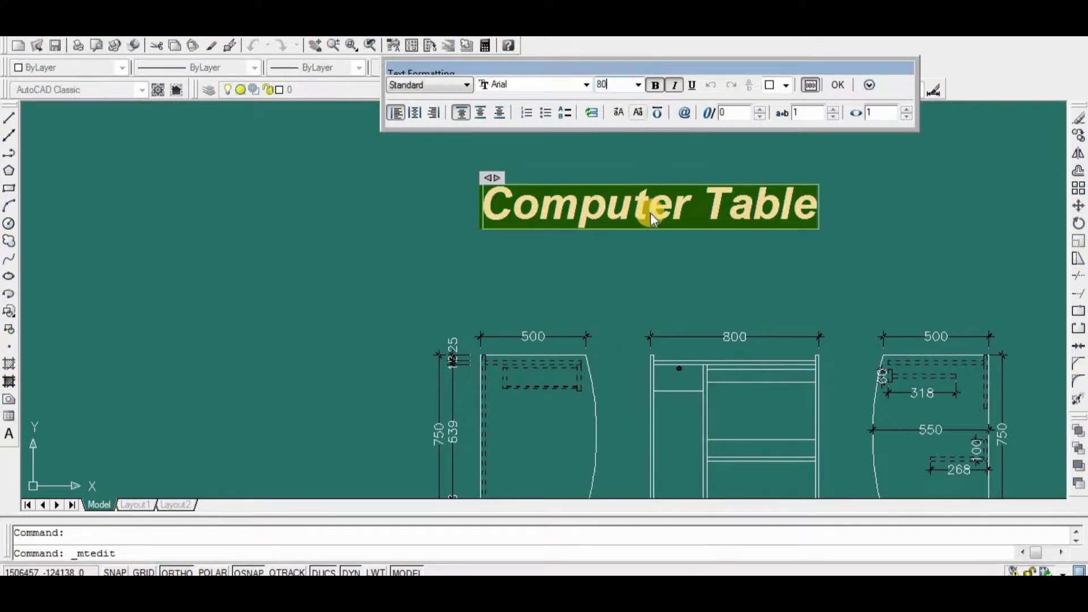
pyautogui.press('Return')
pyautogui.scroll(3, 673, 195)
pyautogui.click(647, 198)
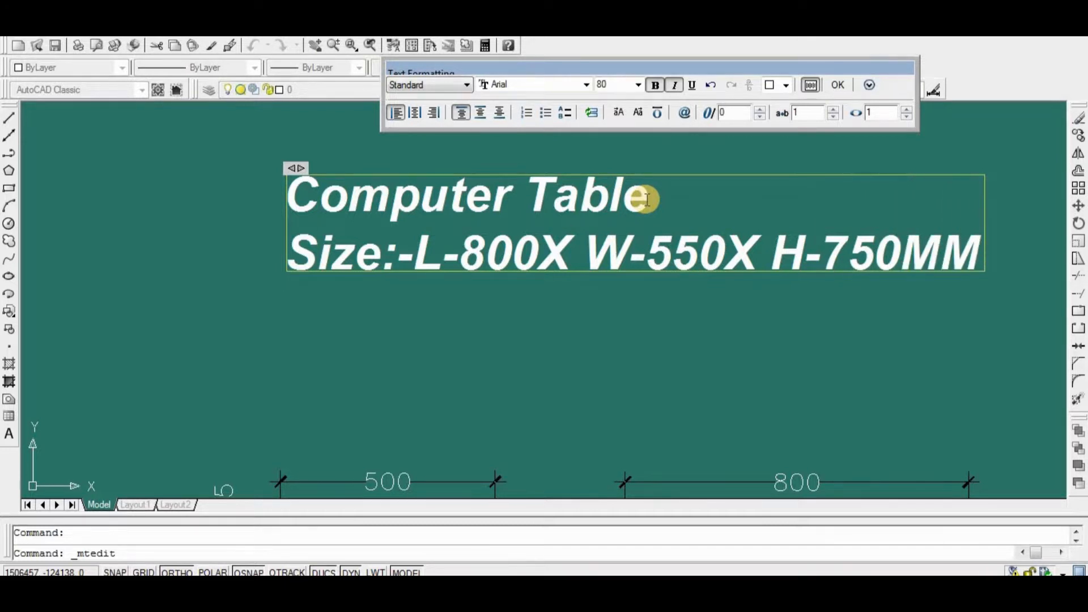
pyautogui.scroll(-3, 646, 199)
pyautogui.click(830, 239)
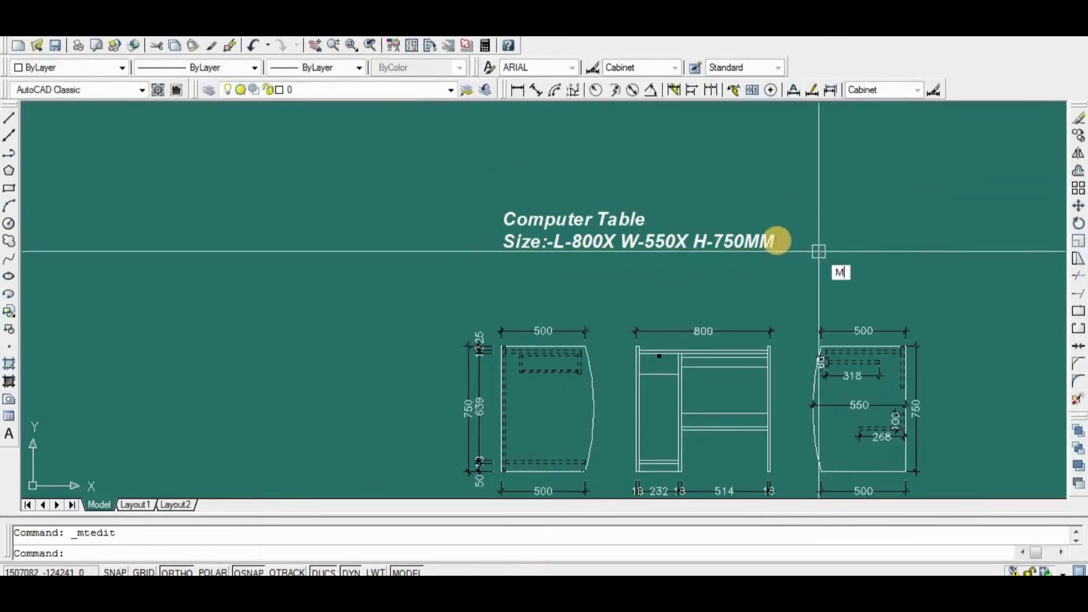
# Move the two-line title straight down closer to the views and save the drawing.
pyautogui.press('space')
pyautogui.click(737, 236)
pyautogui.press('space')
pyautogui.click(800, 191)
pyautogui.click(787, 218)
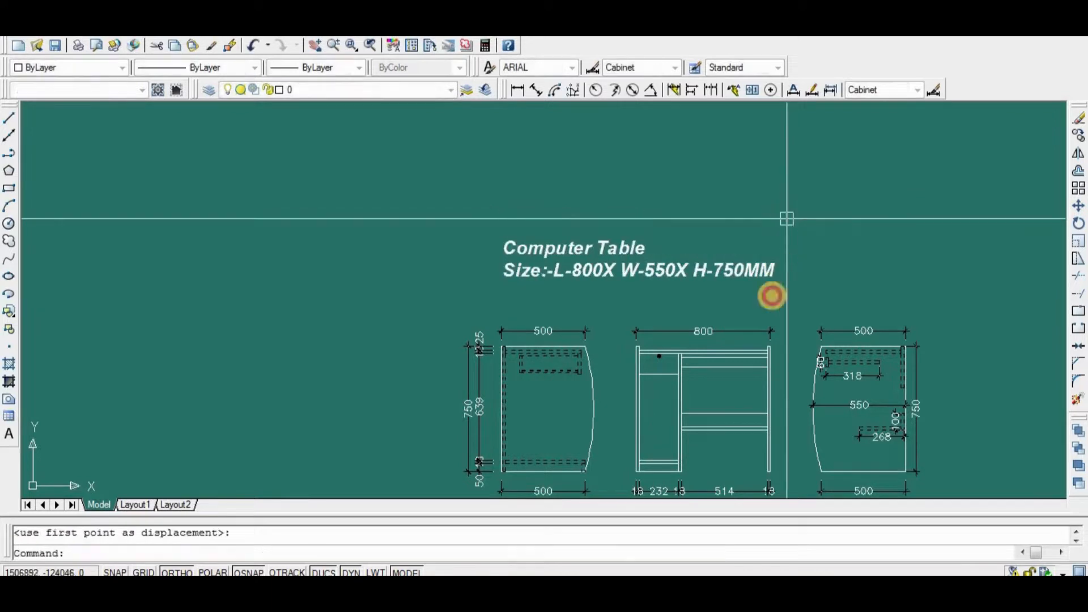
pyautogui.scroll(-2, 704, 280)
pyautogui.scroll(3, 662, 327)
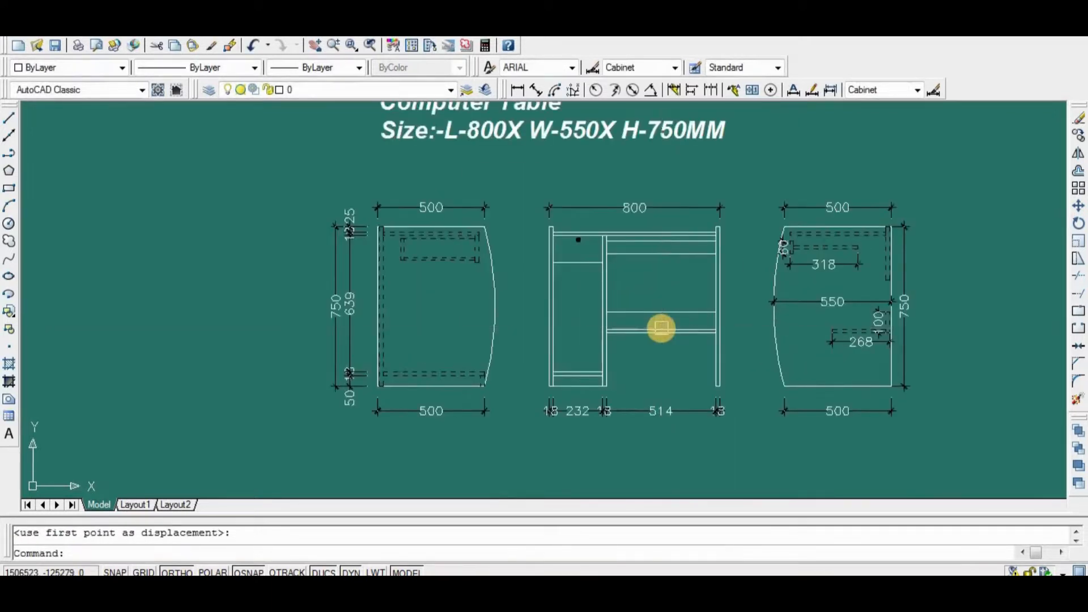
pyautogui.hotkey('ctrl', 's')
# Place a multiline text label "FRONT VIEW" with text height 40 below the left side view's bottom dimension.
pyautogui.scroll(-2, 658, 334)
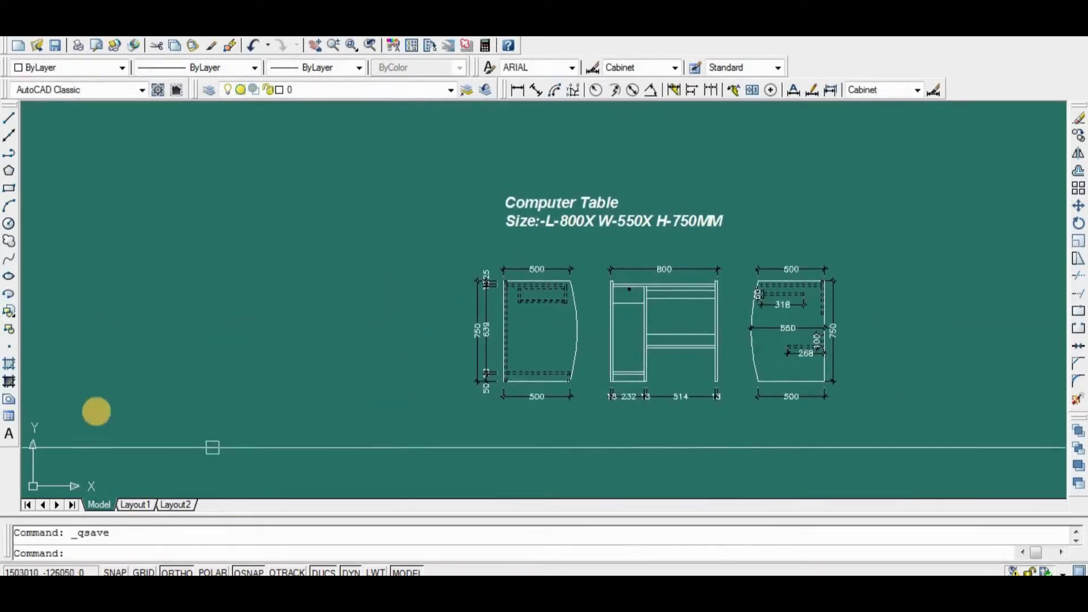
pyautogui.click(9, 432)
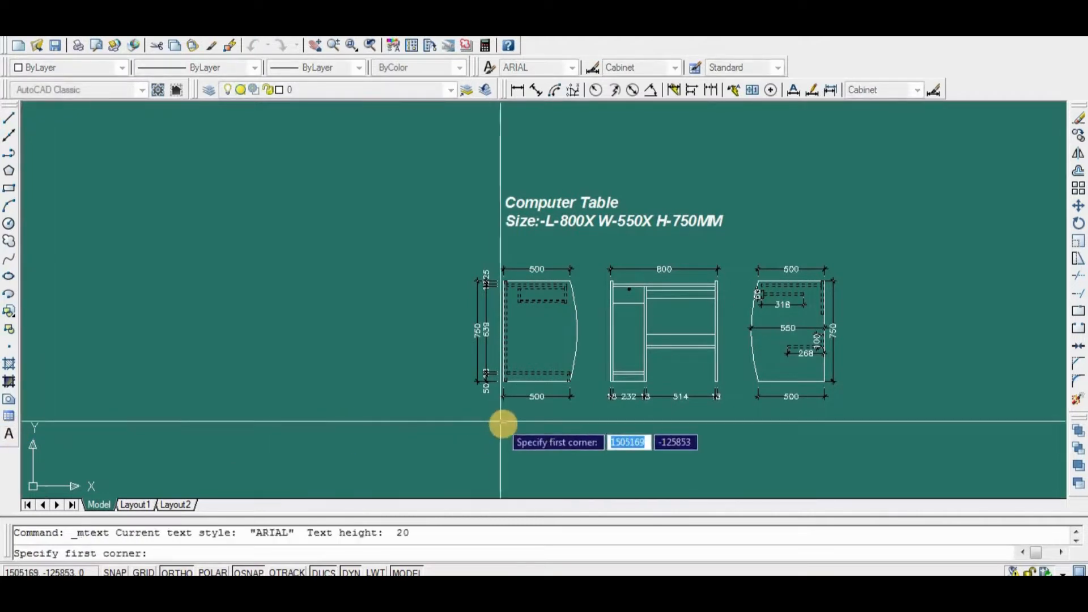
pyautogui.click(501, 421)
pyautogui.scroll(6, 503, 431)
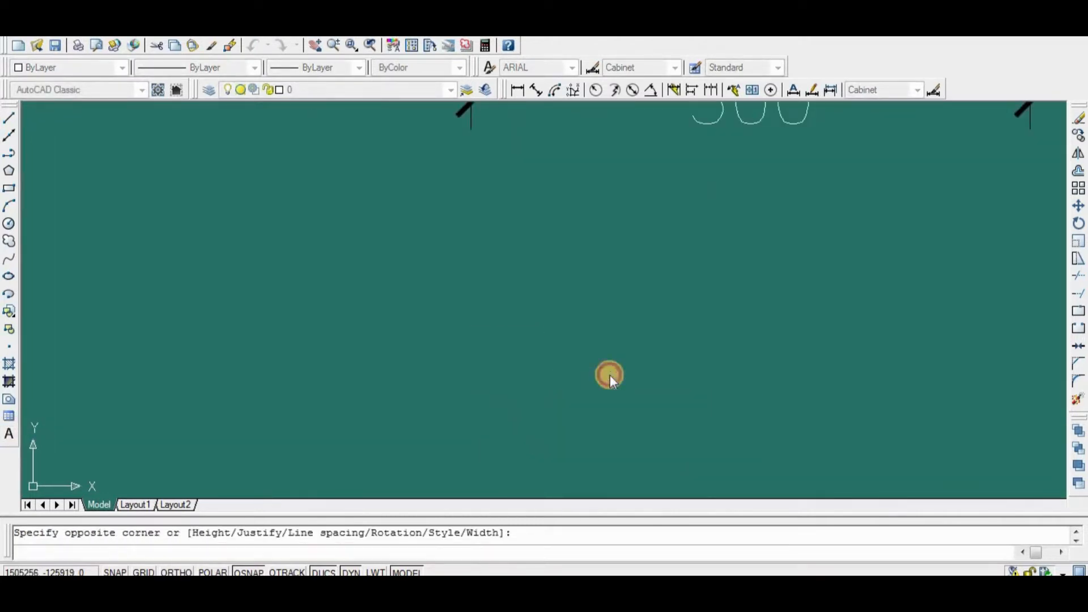
pyautogui.click(610, 375)
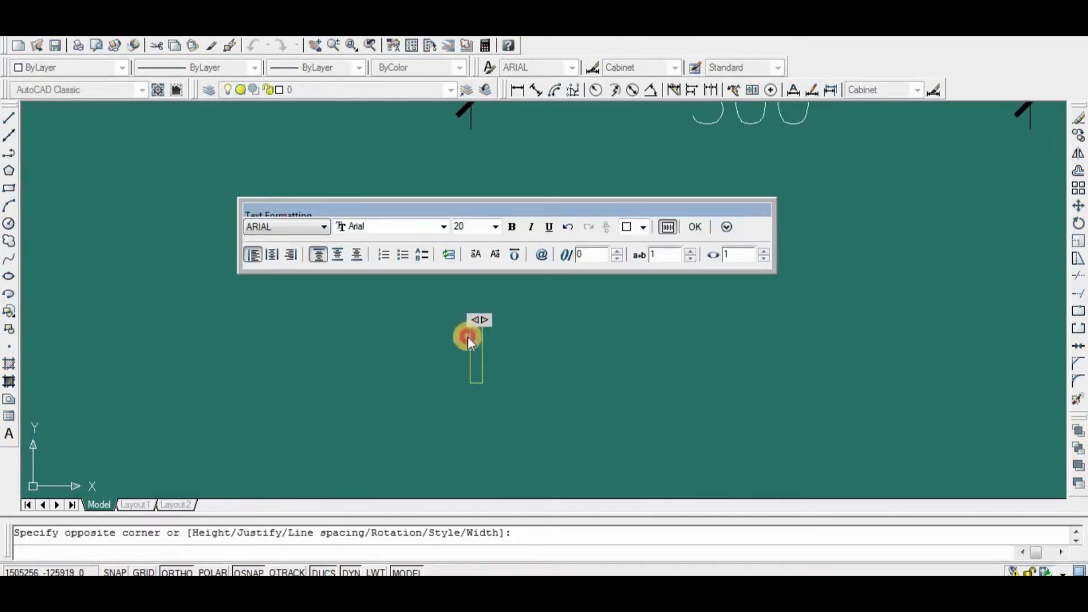
pyautogui.click(456, 230)
pyautogui.write('40')
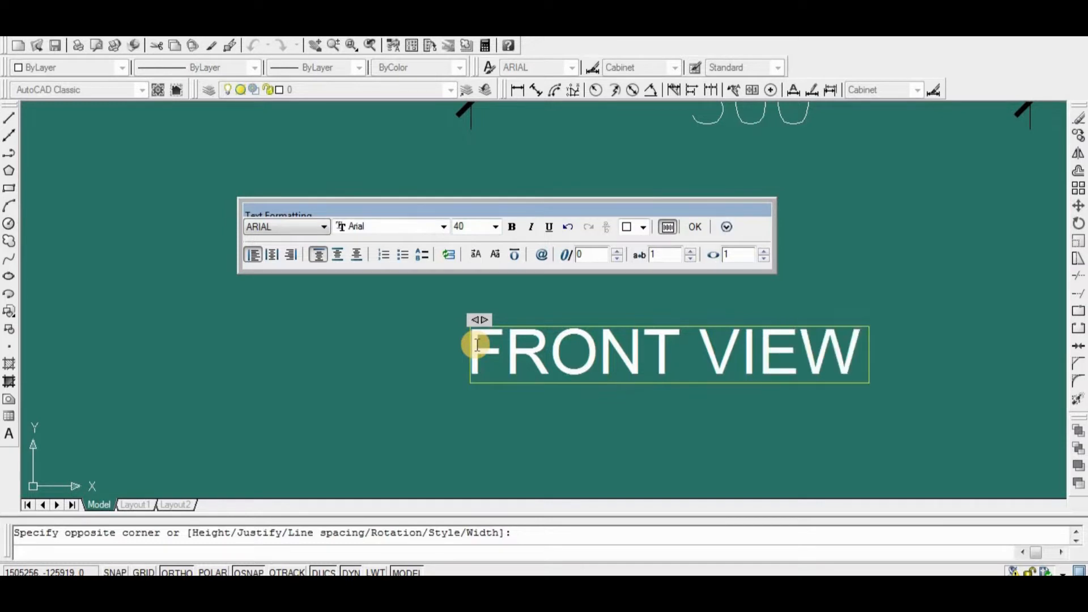
pyautogui.scroll(-3, 477, 345)
pyautogui.click(594, 402)
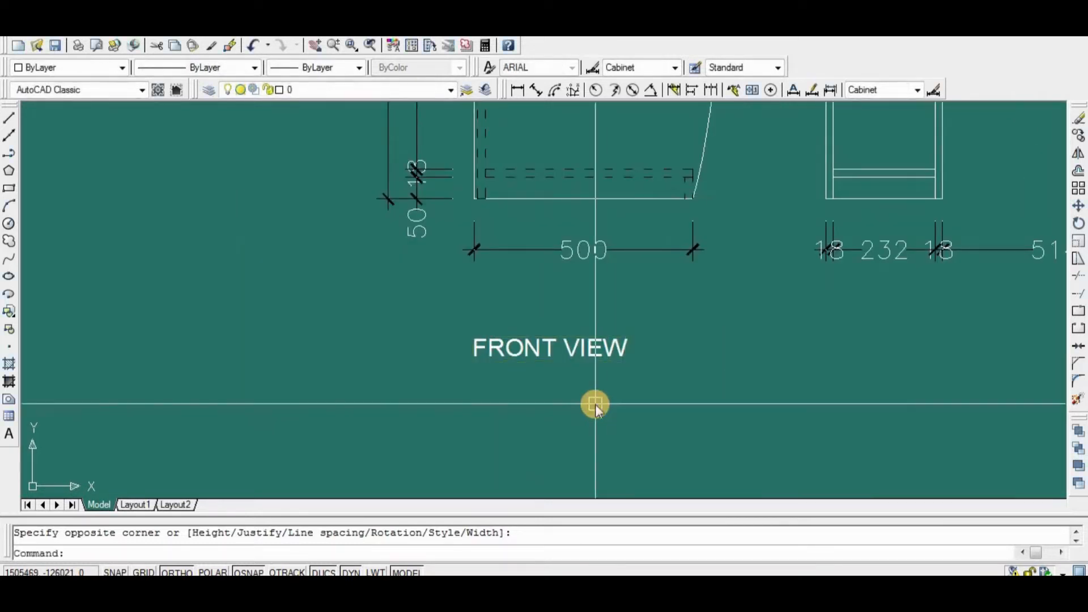
# Move the FRONT VIEW label with Ortho off to just below the front view's bottom dimensions.
pyautogui.write('m')
pyautogui.press('Return')
pyautogui.click(573, 346)
pyautogui.press('Return')
pyautogui.click(619, 371)
pyautogui.press('F8')
pyautogui.moveTo(712, 363); pyautogui.dragTo(439, 402, button='middle')
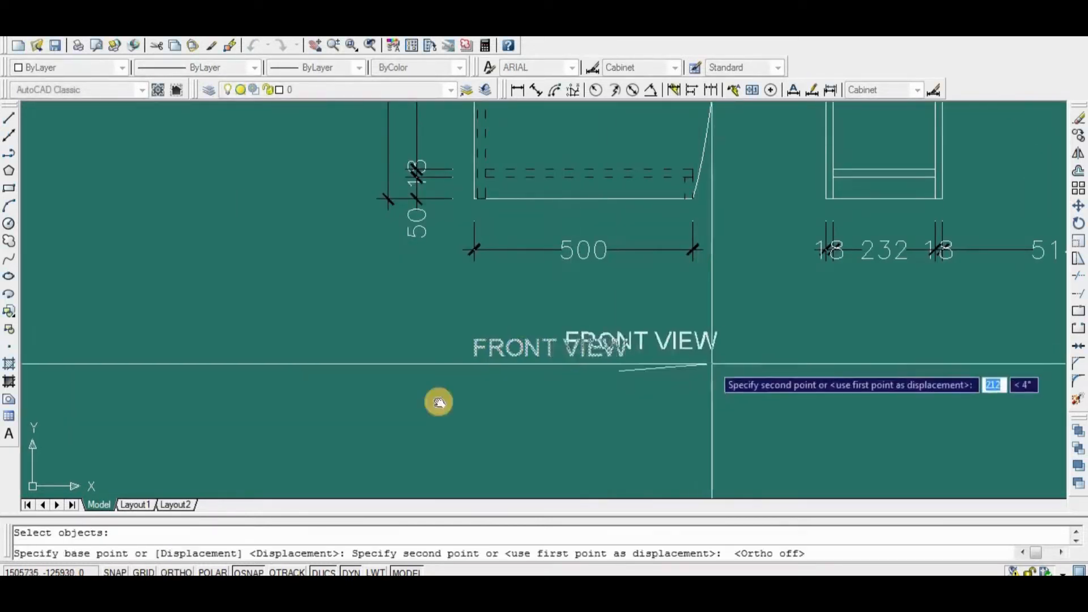
pyautogui.click(796, 356)
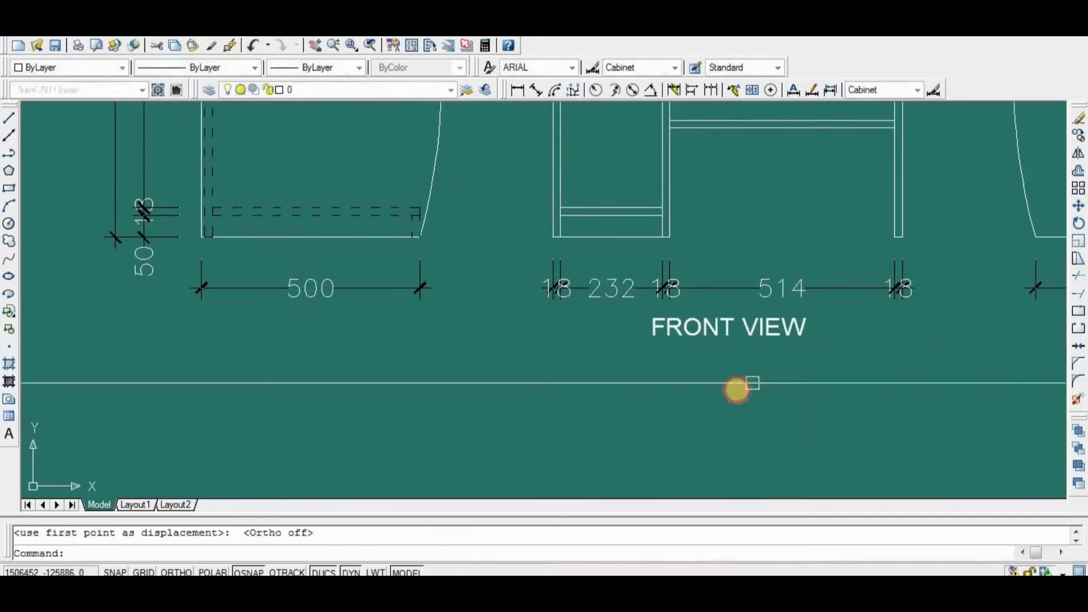
pyautogui.press('Return')
# Copy the FRONT VIEW label horizontally with Ortho on to a spot beneath the left side view.
pyautogui.write('c')
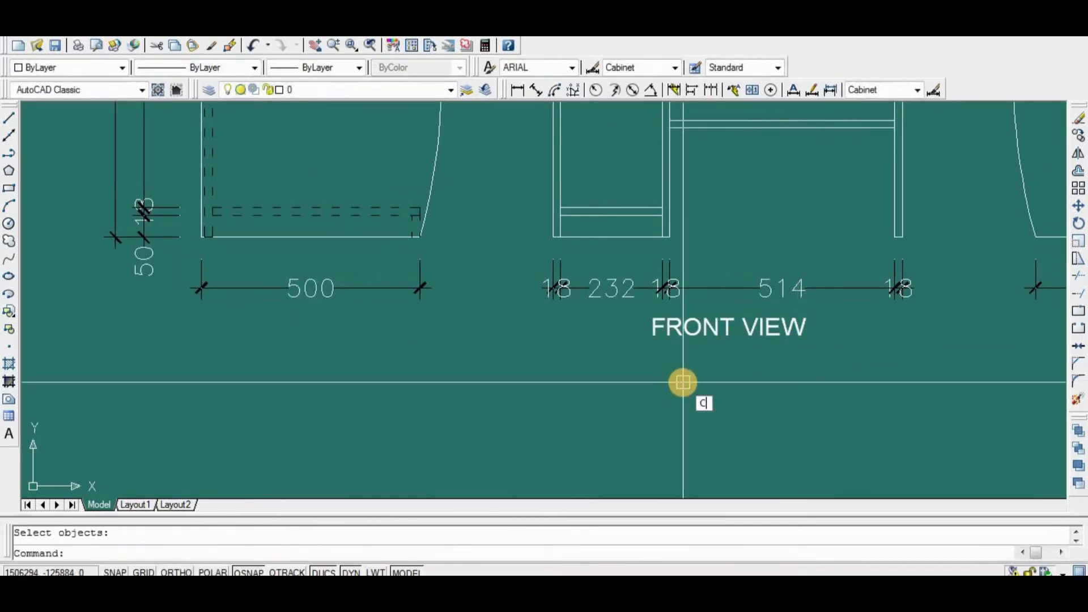
pyautogui.write('o')
pyautogui.press('Return')
pyautogui.click(711, 337)
pyautogui.press('Return')
pyautogui.click(726, 371)
pyautogui.press('F8')
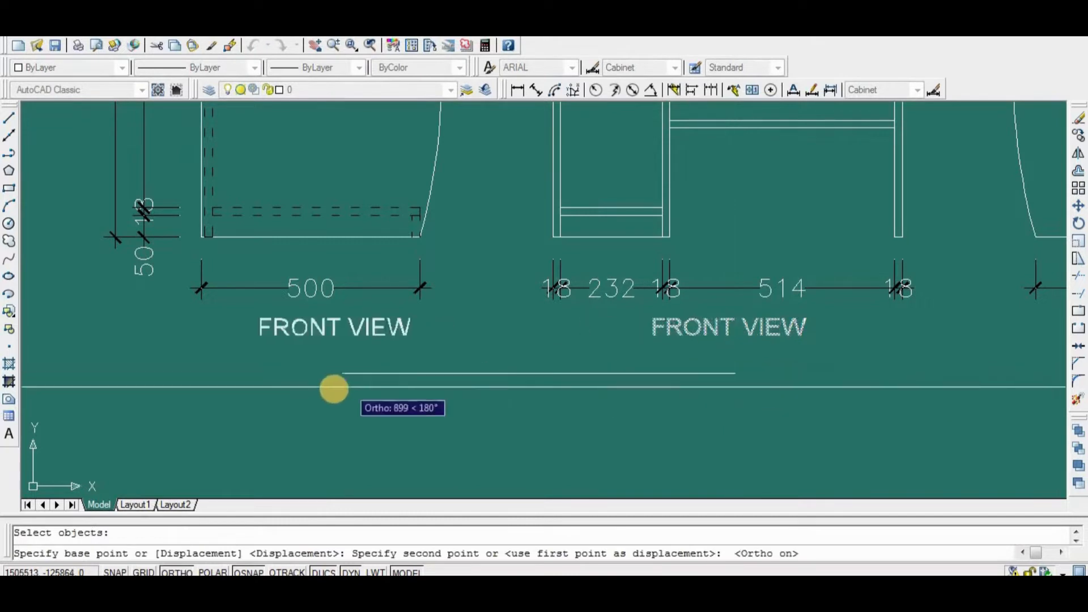
pyautogui.click(308, 381)
pyautogui.press('Return')
# Change the copied label beneath the left side view to "SIDE VIEW" and save the drawing.
pyautogui.scroll(4, 315, 311)
pyautogui.click(328, 306)
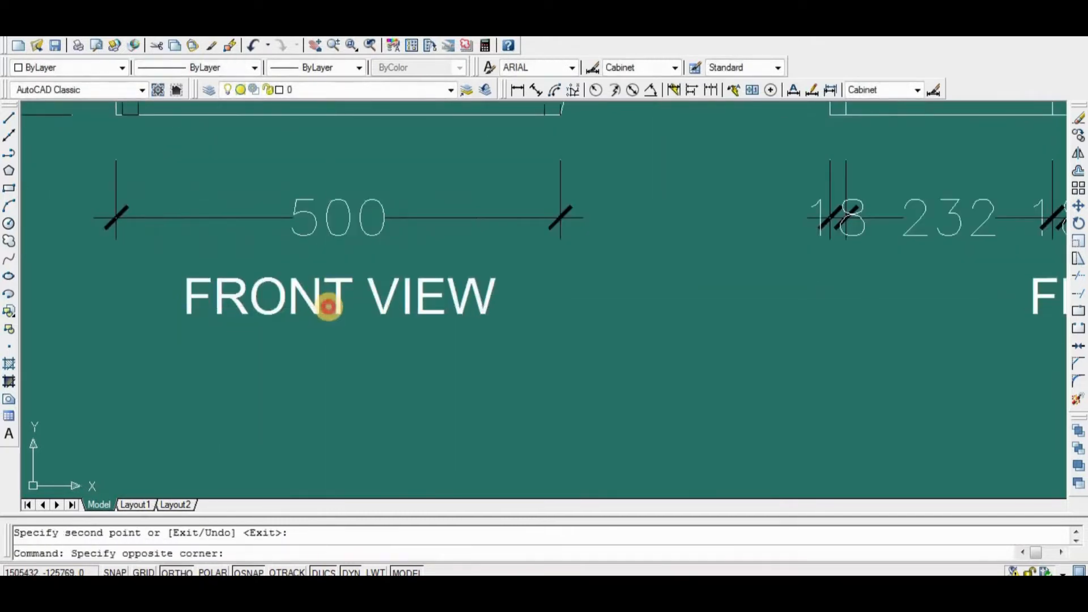
pyautogui.doubleClick(335, 312)
pyautogui.doubleClick(179, 311)
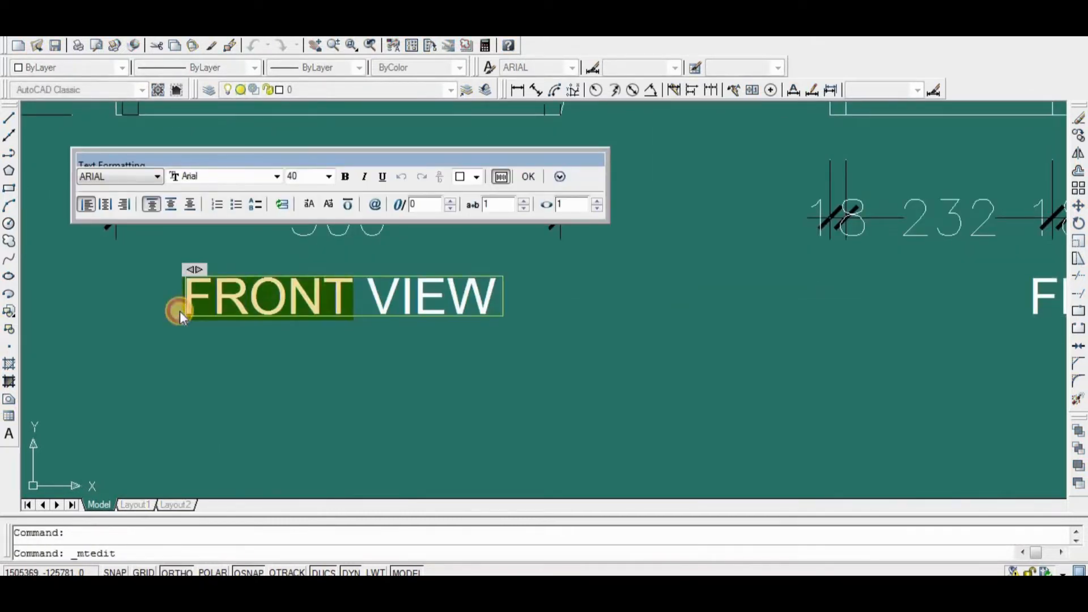
pyautogui.write('SIDE')
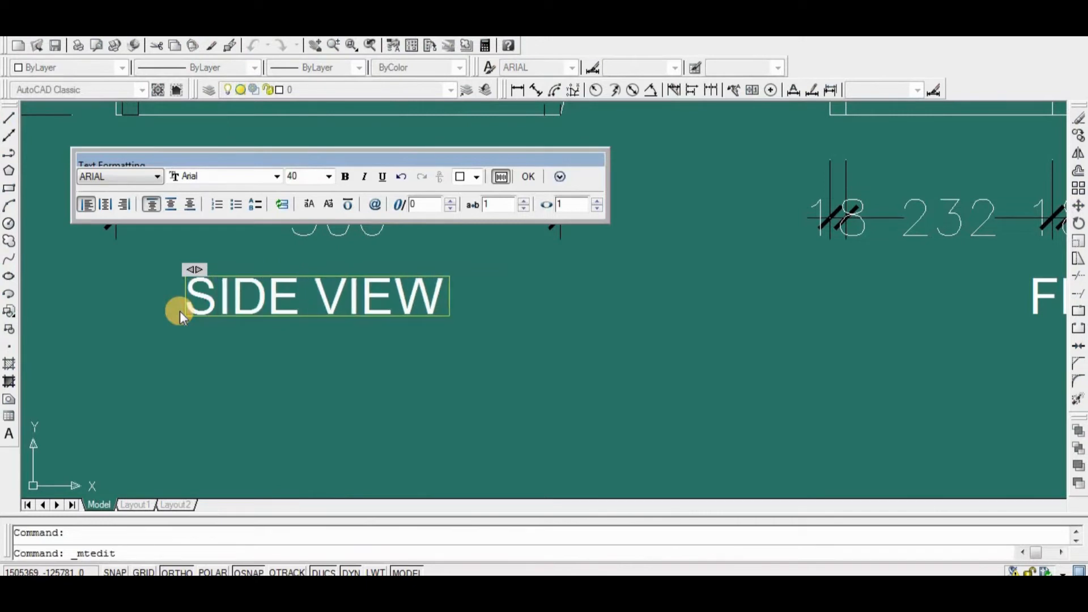
pyautogui.click(276, 374)
pyautogui.hotkey('ctrl', 's')
# Copy the SIDE VIEW label horizontally to a spot beneath the right side view.
pyautogui.write('co')
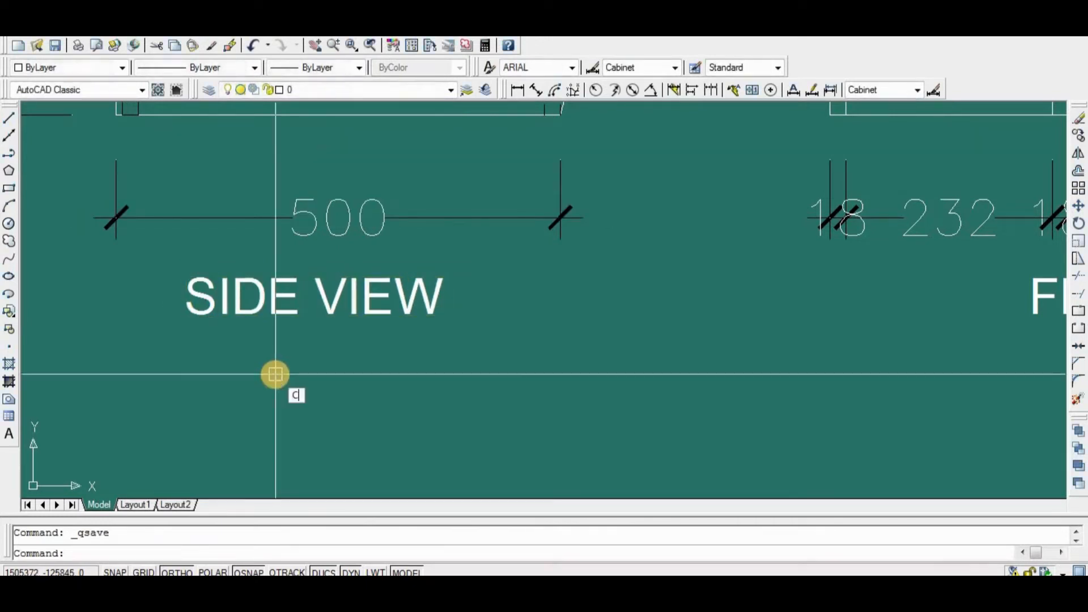
pyautogui.press('Return')
pyautogui.click(297, 297)
pyautogui.press('Return')
pyautogui.scroll(-3, 262, 331)
pyautogui.click(264, 360)
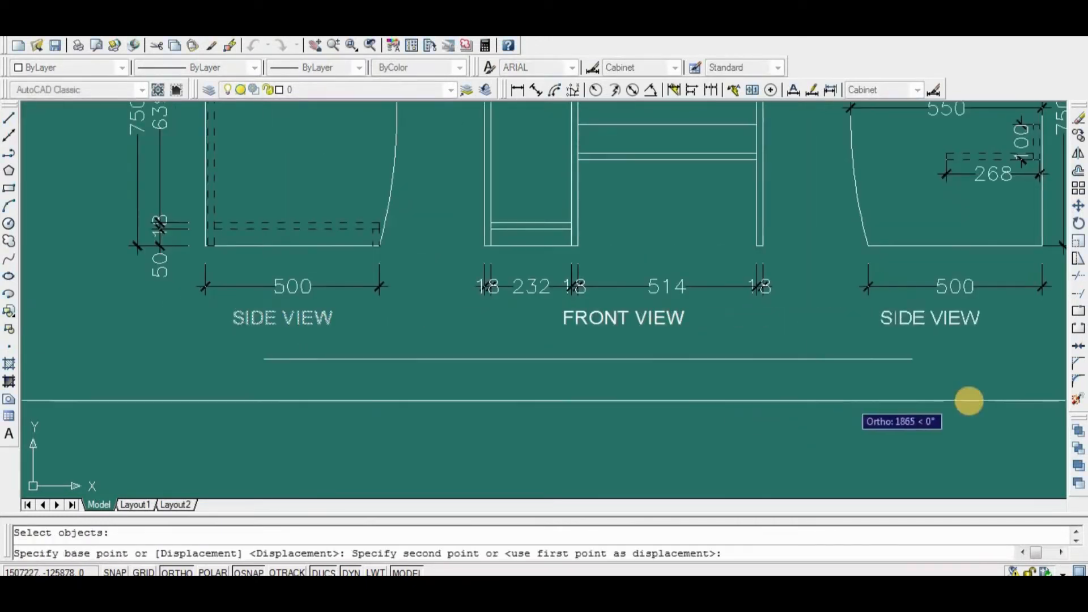
pyautogui.click(939, 396)
pyautogui.press('Return')
# Draw a rectangular border around the title and all three labelled views, and save the drawing.
pyautogui.scroll(-5, 712, 397)
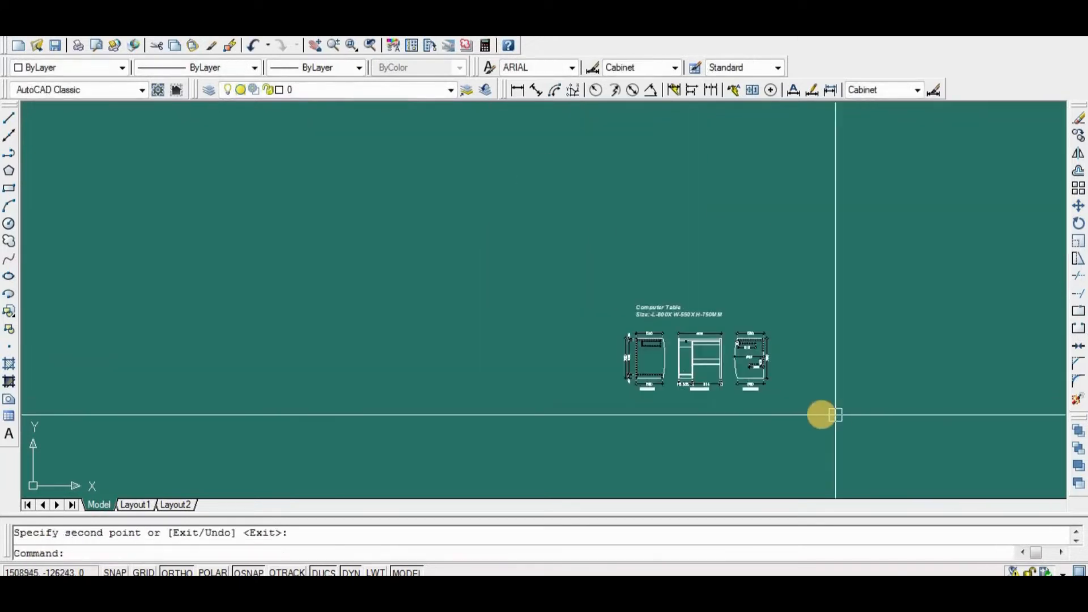
pyautogui.scroll(4, 832, 413)
pyautogui.moveTo(712, 429); pyautogui.dragTo(721, 433, button='middle')
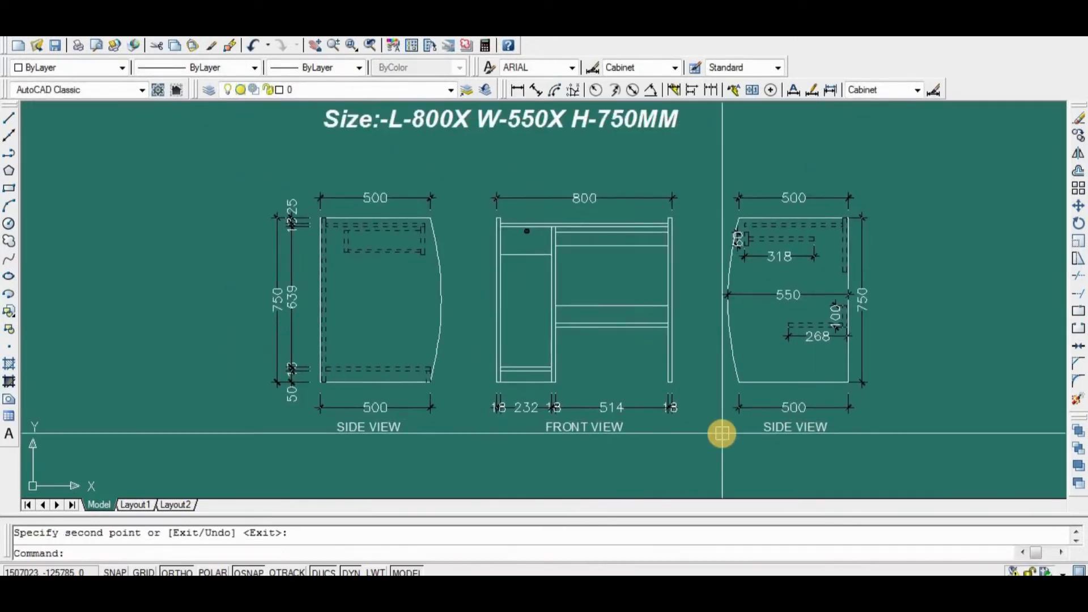
pyautogui.scroll(-3, 721, 434)
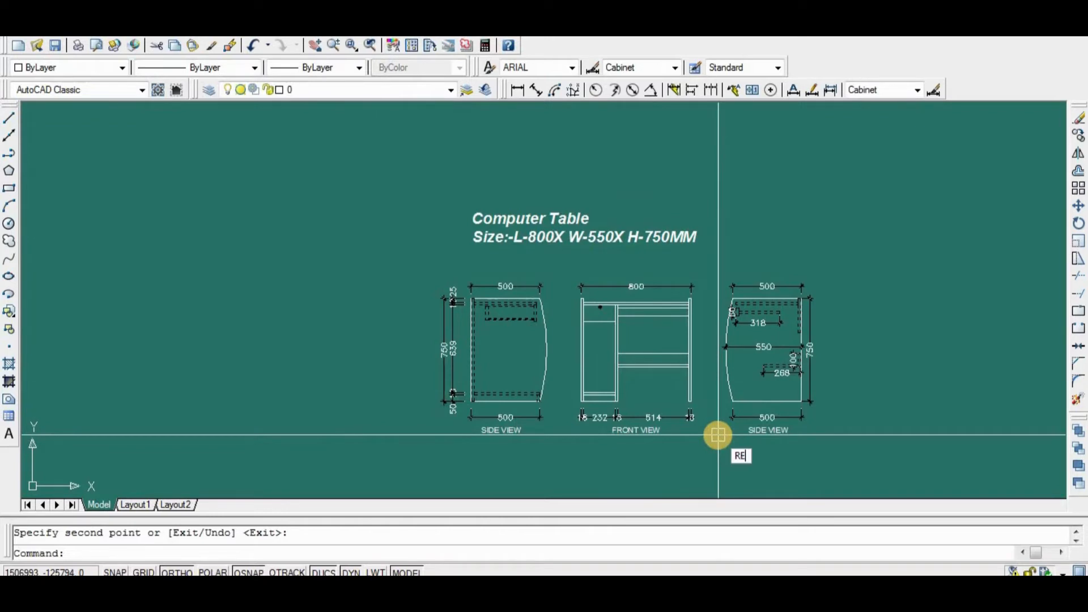
pyautogui.press('Return')
pyautogui.click(367, 165)
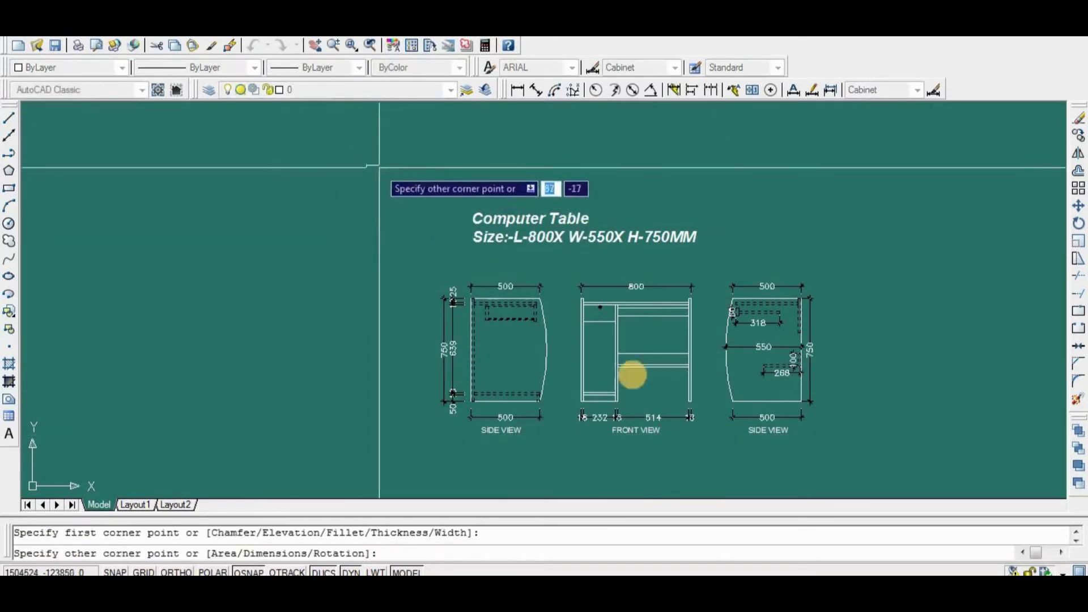
pyautogui.click(839, 437)
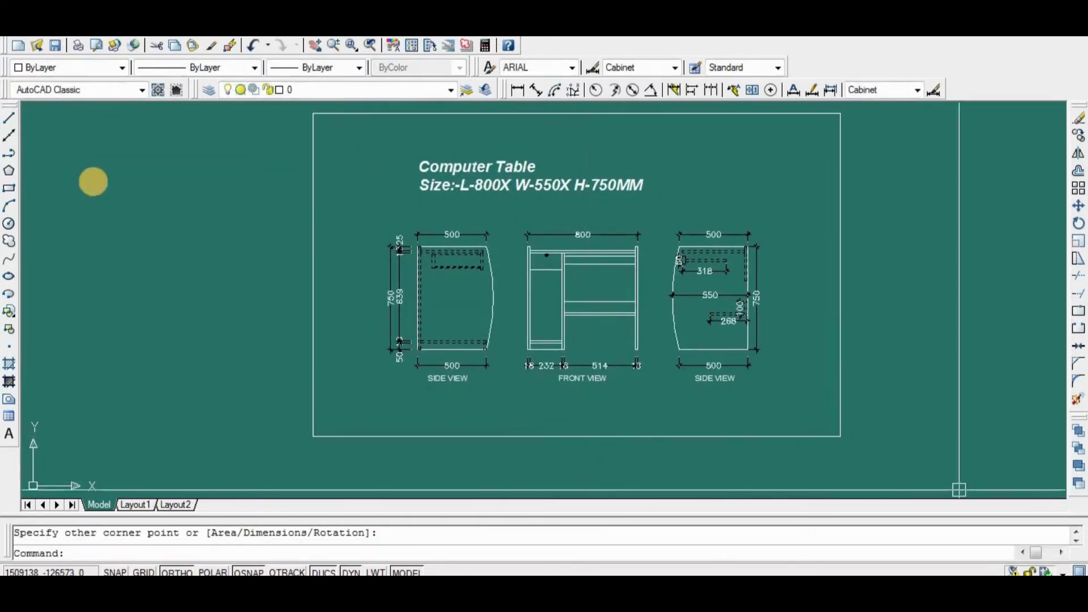
pyautogui.click(55, 45)
pyautogui.moveTo(608, 315); pyautogui.dragTo(623, 349, button='middle')
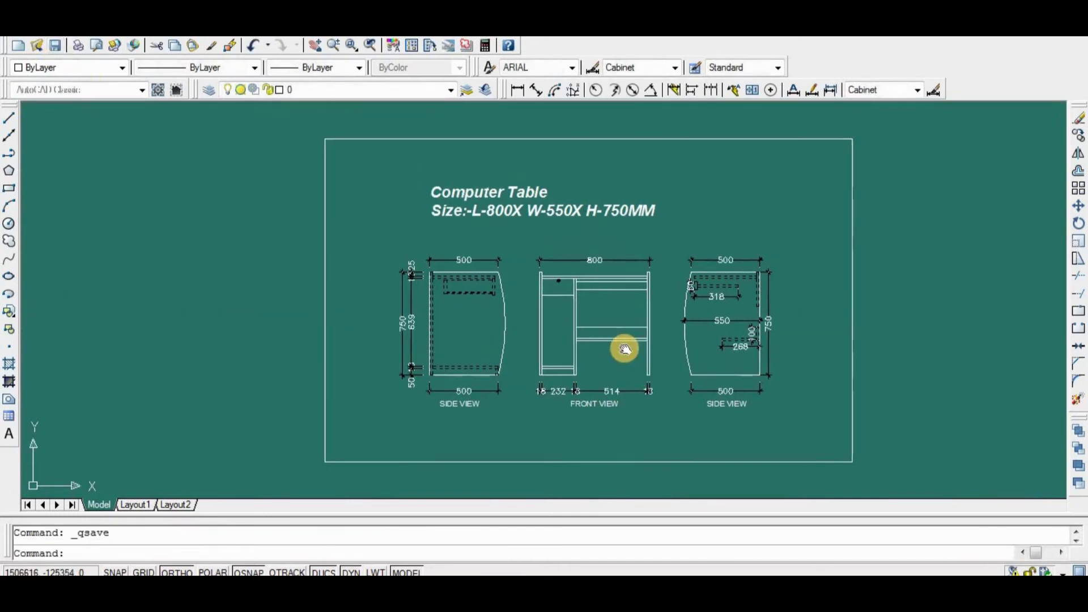
pyautogui.scroll(2, 623, 348)
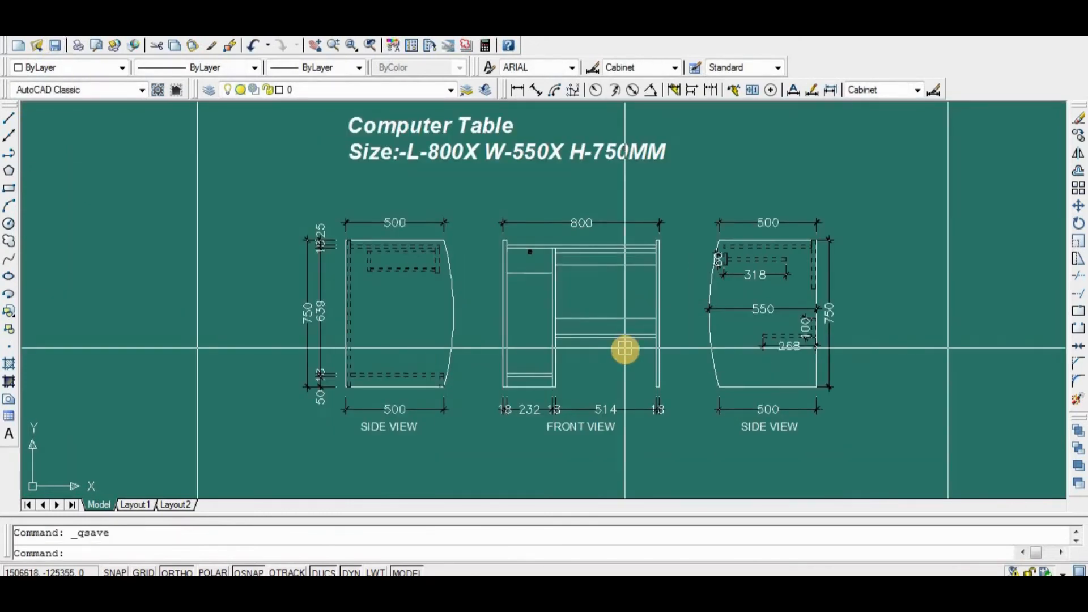